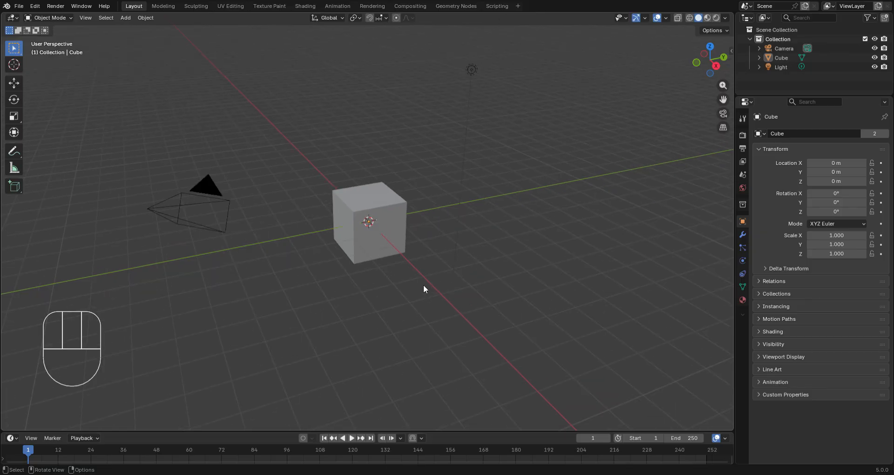
Switch the viewport to the front orthographic view
{"action": "scroll", "coordinate": [327, 180], "scroll_direction": "down", "scroll_amount": 2}
{"action": "scroll", "coordinate": [327, 180], "scroll_direction": "up", "scroll_amount": 3}
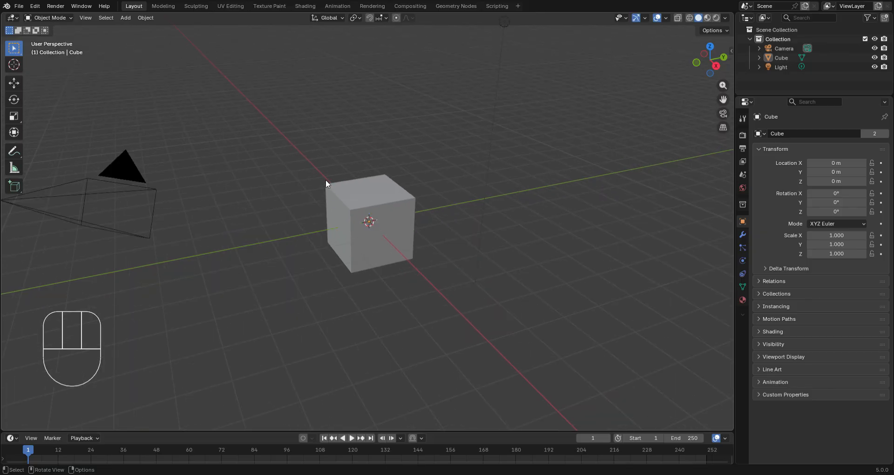
{"action": "scroll", "coordinate": [308, 168], "scroll_direction": "down", "scroll_amount": 2}
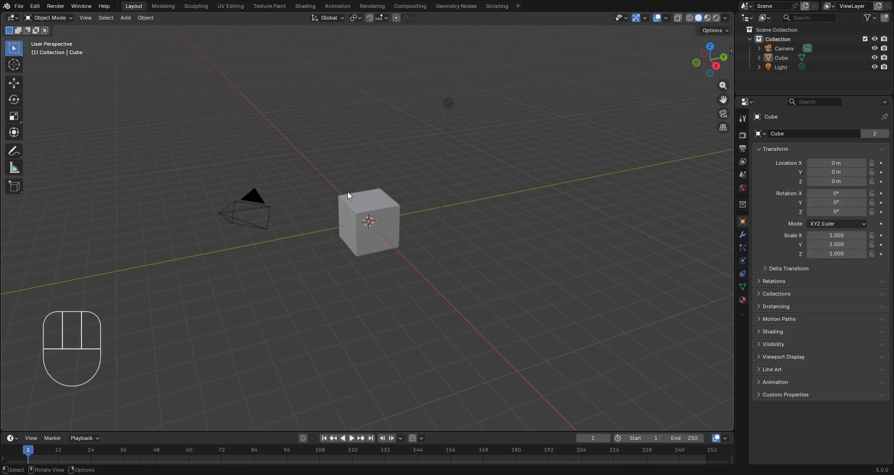
{"action": "key", "text": "KP_1"}
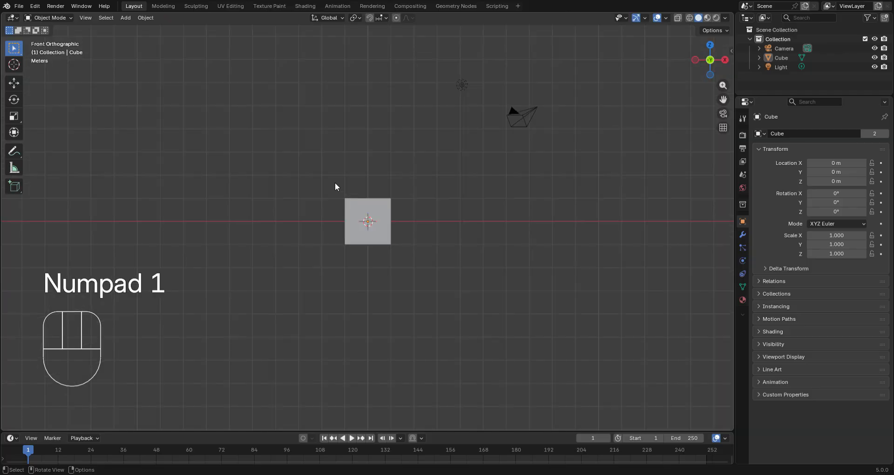
Annotate a freehand mark beside the view name label and erase it
{"action": "left_click_drag", "start_coordinate": [89, 43], "coordinate": [127, 42]}
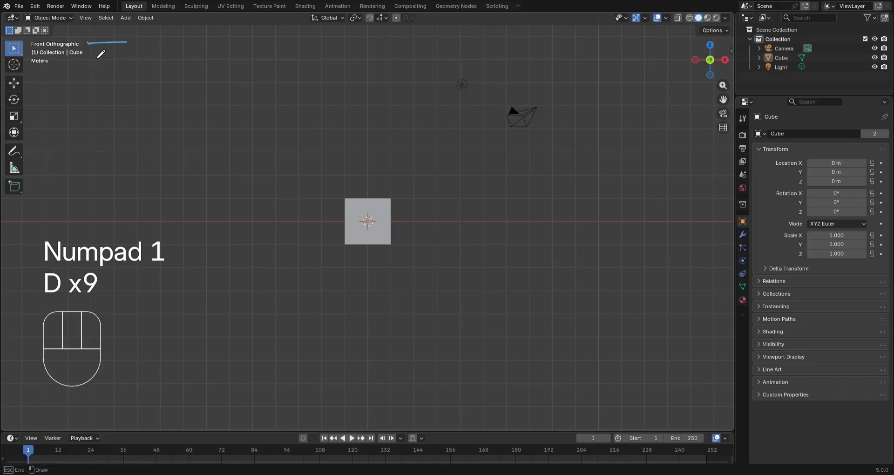
{"action": "left_click_drag", "start_coordinate": [132, 79], "coordinate": [90, 43]}
{"action": "mouse_move", "coordinate": [92, 45]}
{"action": "right_mouse_down"}
{"action": "mouse_move", "coordinate": [107, 66]}
{"action": "mouse_move", "coordinate": [126, 67]}
{"action": "right_mouse_up"}
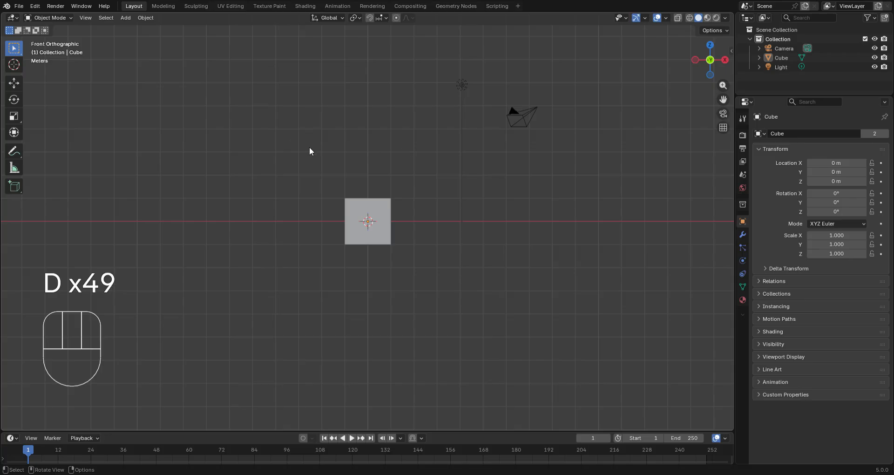
Annotate the letters D and E on either side of a cross drawn through the cube, and erase all the strokes
{"action": "mouse_move", "coordinate": [305, 148]}
{"action": "left_mouse_down"}
{"action": "mouse_move", "coordinate": [329, 140]}
{"action": "mouse_move", "coordinate": [279, 175]}
{"action": "left_mouse_up"}
{"action": "mouse_move", "coordinate": [413, 145]}
{"action": "left_mouse_down"}
{"action": "mouse_move", "coordinate": [423, 110]}
{"action": "mouse_move", "coordinate": [436, 142]}
{"action": "left_mouse_up"}
{"action": "left_click_drag", "start_coordinate": [370, 103], "coordinate": [379, 245]}
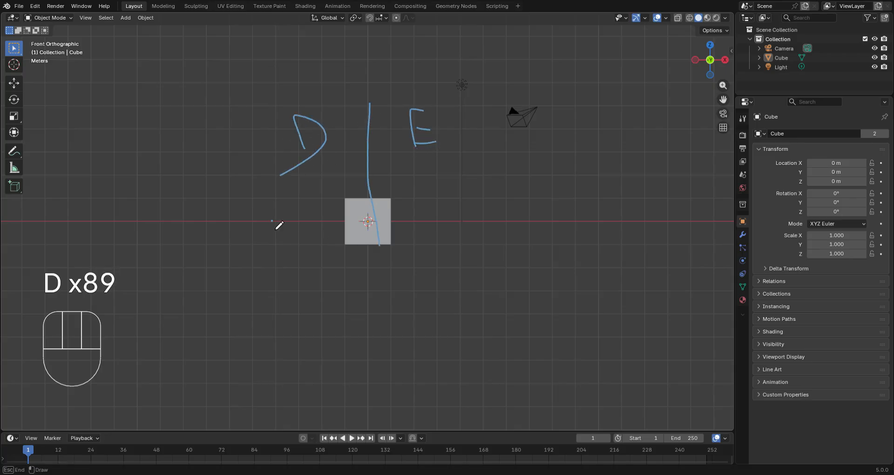
{"action": "left_click_drag", "start_coordinate": [273, 221], "coordinate": [445, 226]}
{"action": "mouse_move", "coordinate": [445, 226]}
{"action": "right_mouse_down"}
{"action": "mouse_move", "coordinate": [431, 220]}
{"action": "mouse_move", "coordinate": [391, 247]}
{"action": "mouse_move", "coordinate": [360, 95]}
{"action": "right_mouse_up"}
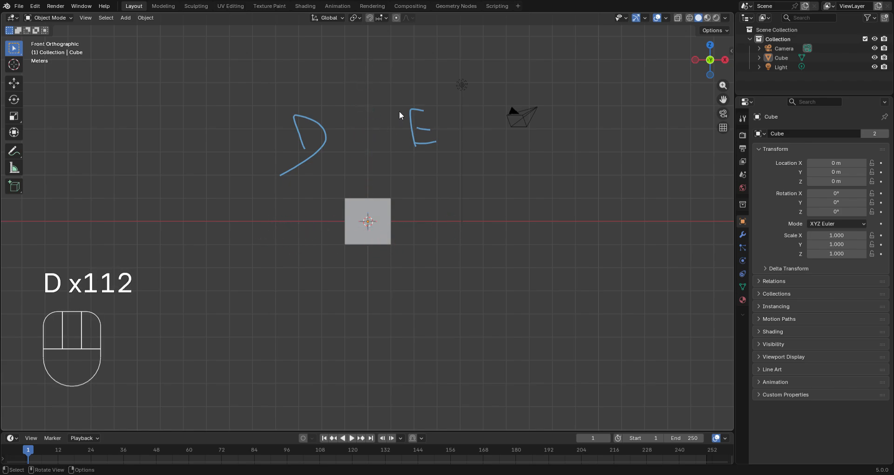
{"action": "key", "text": "d"}
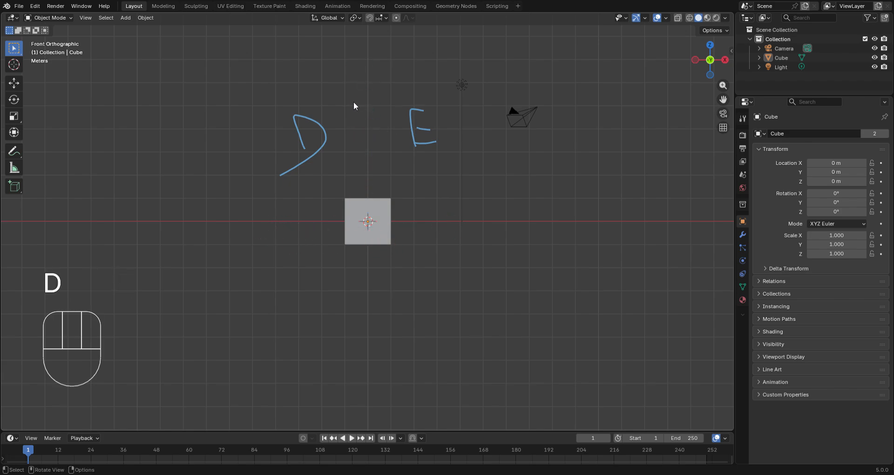
{"action": "mouse_move", "coordinate": [294, 143]}
{"action": "right_mouse_down"}
{"action": "mouse_move", "coordinate": [326, 127]}
{"action": "mouse_move", "coordinate": [308, 156]}
{"action": "mouse_move", "coordinate": [270, 174]}
{"action": "mouse_move", "coordinate": [432, 145]}
{"action": "mouse_move", "coordinate": [423, 149]}
{"action": "right_mouse_up"}
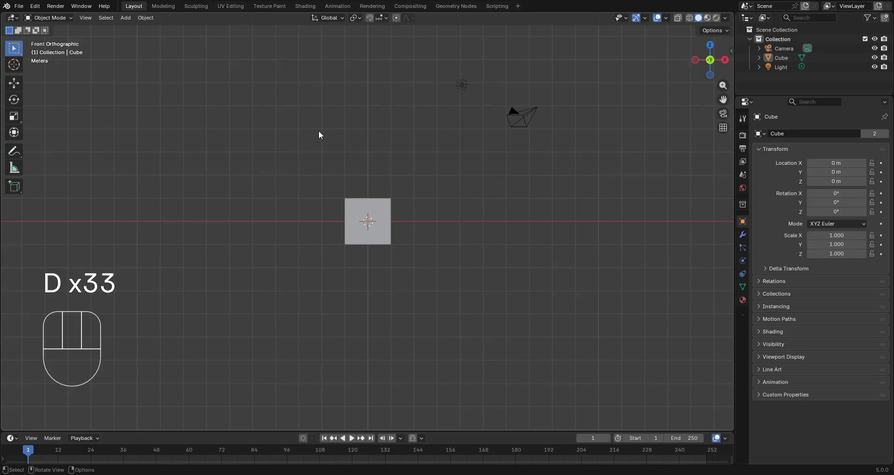
Annotate a vertical centre line through the cube in front view and erase it
{"action": "key", "text": "KP_1"}
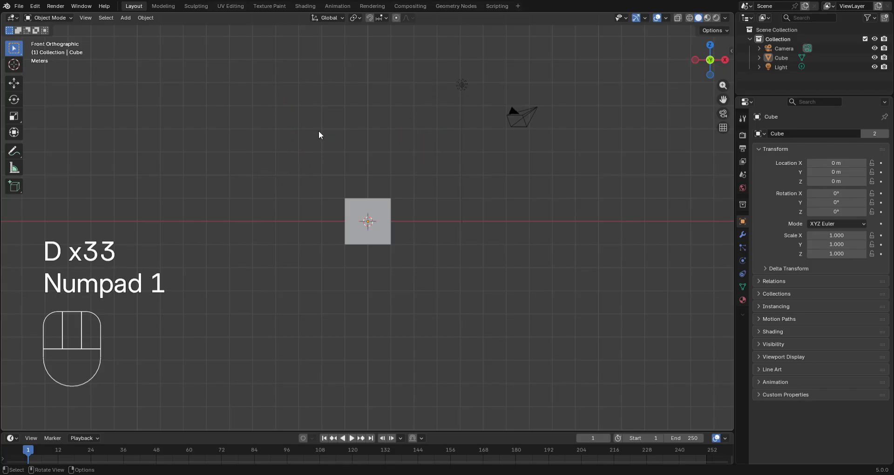
{"action": "scroll", "coordinate": [412, 258], "scroll_direction": "up", "scroll_amount": 3}
{"action": "scroll", "coordinate": [413, 258], "scroll_direction": "down", "scroll_amount": 2}
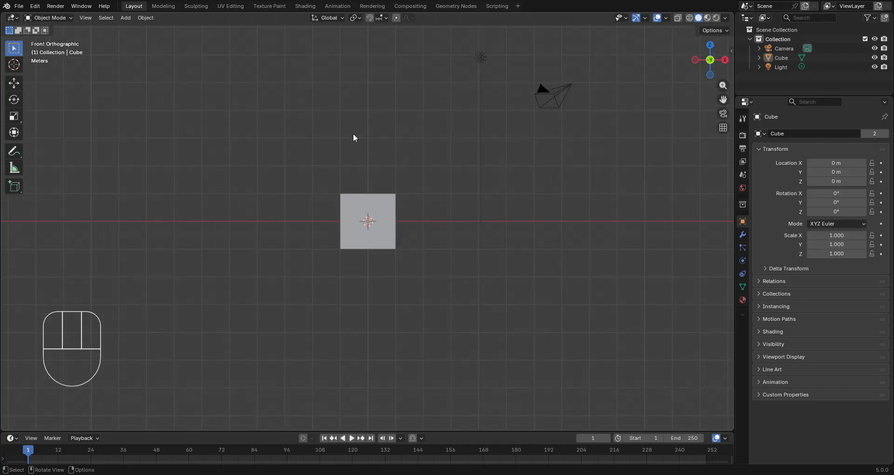
{"action": "left_click_drag", "start_coordinate": [368, 92], "coordinate": [374, 298]}
{"action": "right_click", "coordinate": [375, 310]}
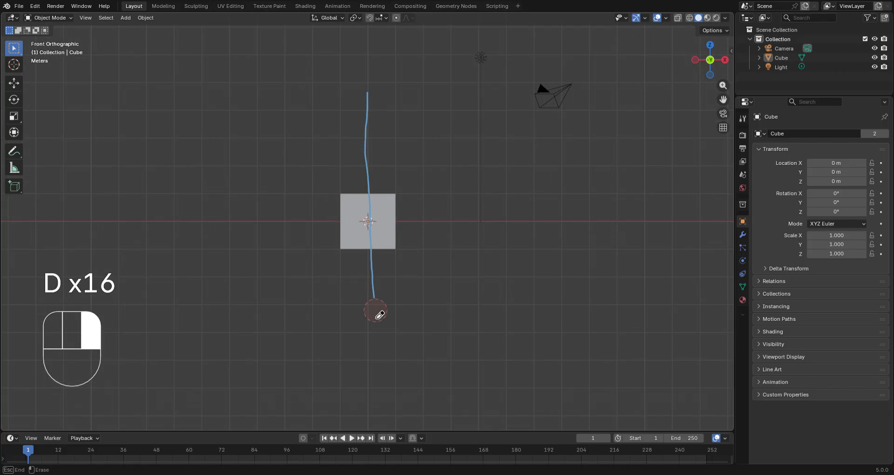
{"action": "mouse_move", "coordinate": [375, 310]}
{"action": "right_mouse_down"}
{"action": "mouse_move", "coordinate": [363, 136]}
{"action": "mouse_move", "coordinate": [376, 73]}
{"action": "right_mouse_up"}
{"action": "mouse_move", "coordinate": [375, 72]}
{"action": "middle_mouse_down"}
{"action": "mouse_move", "coordinate": [419, 211]}
{"action": "mouse_move", "coordinate": [407, 254]}
{"action": "mouse_move", "coordinate": [429, 259]}
{"action": "mouse_move", "coordinate": [363, 161]}
{"action": "middle_mouse_up"}
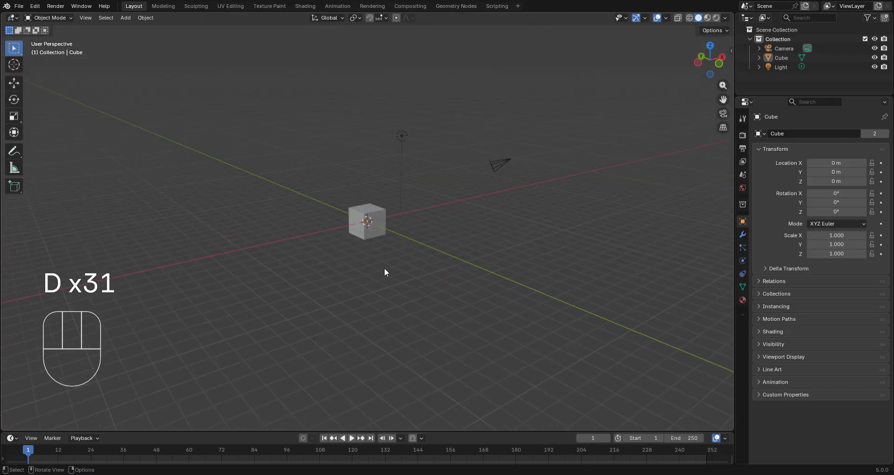
Return to the front orthographic view and add the G.I.R. robot construction sheet as a background image
{"action": "key", "text": "KP_1"}
{"action": "scroll", "coordinate": [384, 268], "scroll_direction": "up", "scroll_amount": 3}
{"action": "middle_click_drag", "start_coordinate": [367, 257], "coordinate": [393, 280]}
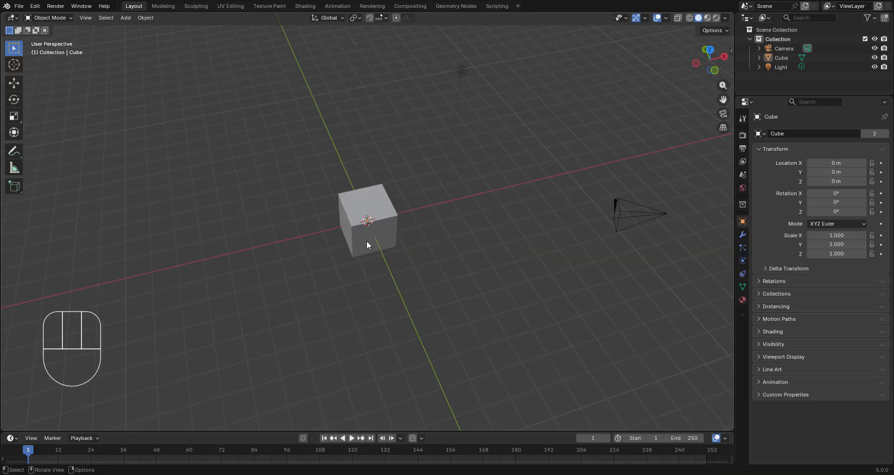
{"action": "key", "text": "KP_1"}
{"action": "scroll", "coordinate": [367, 238], "scroll_direction": "up", "scroll_amount": 5}
{"action": "scroll", "coordinate": [370, 223], "scroll_direction": "down", "scroll_amount": 4}
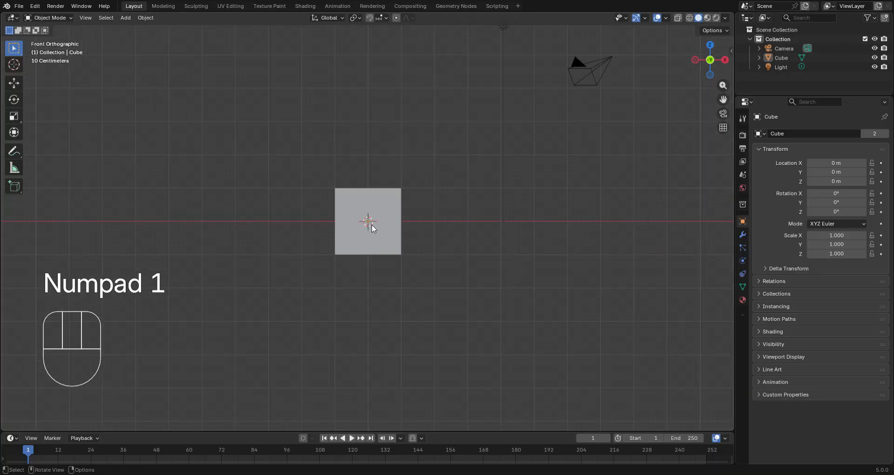
{"action": "key", "text": "shift+a"}
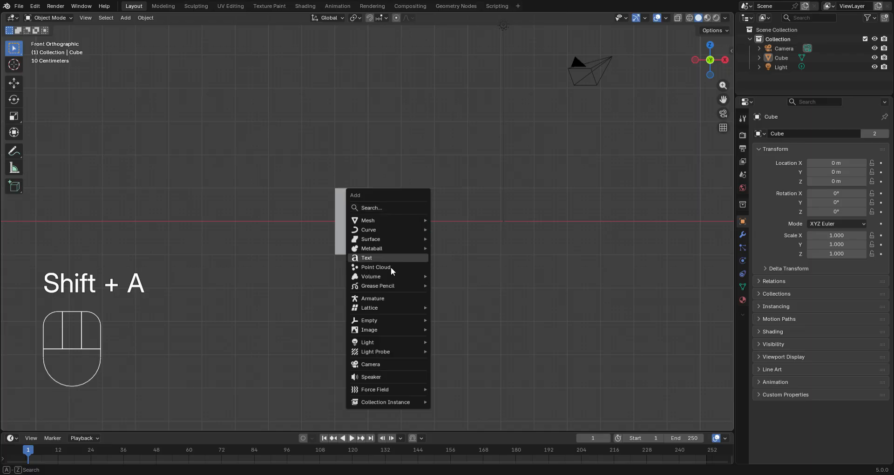
{"action": "mouse_move", "coordinate": [390, 290]}
{"action": "mouse_move", "coordinate": [380, 330]}
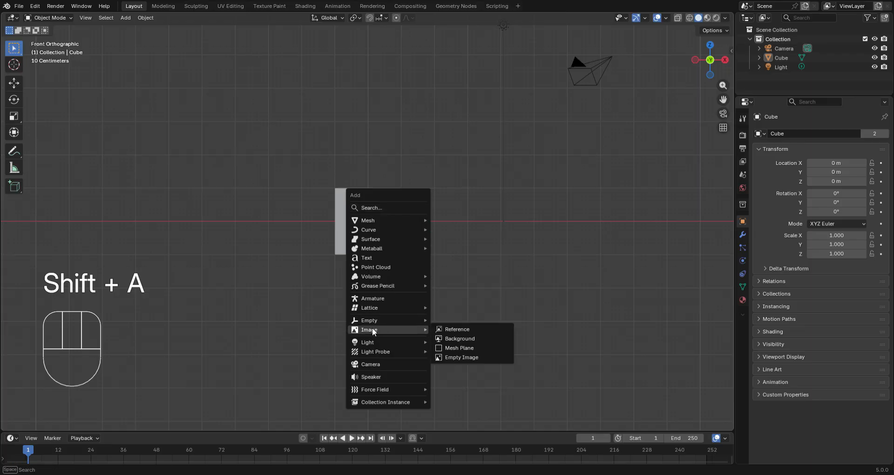
{"action": "left_click", "coordinate": [475, 338]}
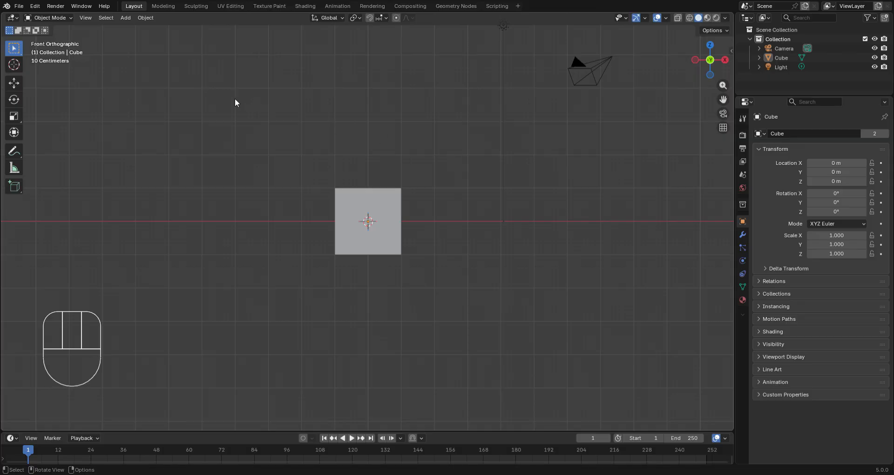
Switch the viewport to wireframe shading so the cube does not cover the reference sheet
{"action": "scroll", "coordinate": [436, 251], "scroll_direction": "up", "scroll_amount": 4}
{"action": "key", "text": "g"}
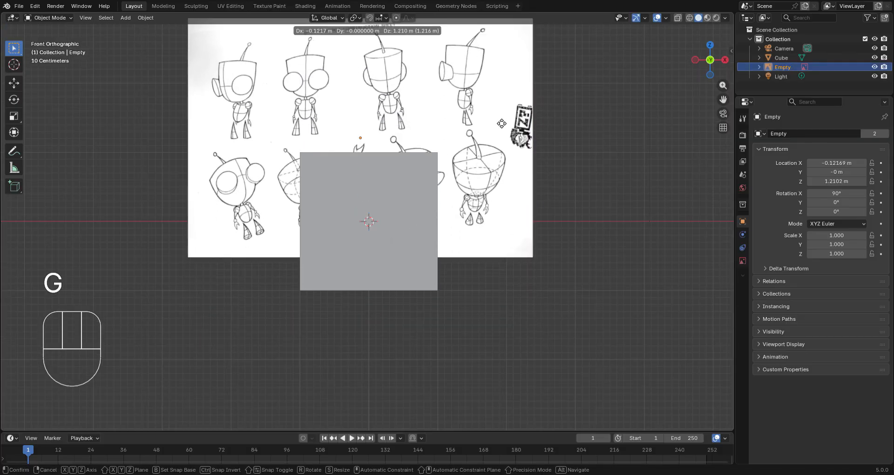
{"action": "right_click", "coordinate": [415, 246]}
{"action": "key", "text": "z"}
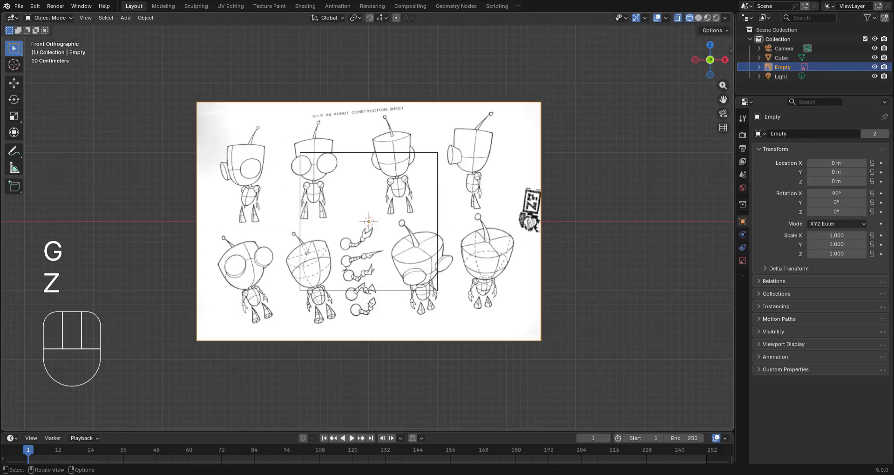
{"action": "key", "text": "g"}
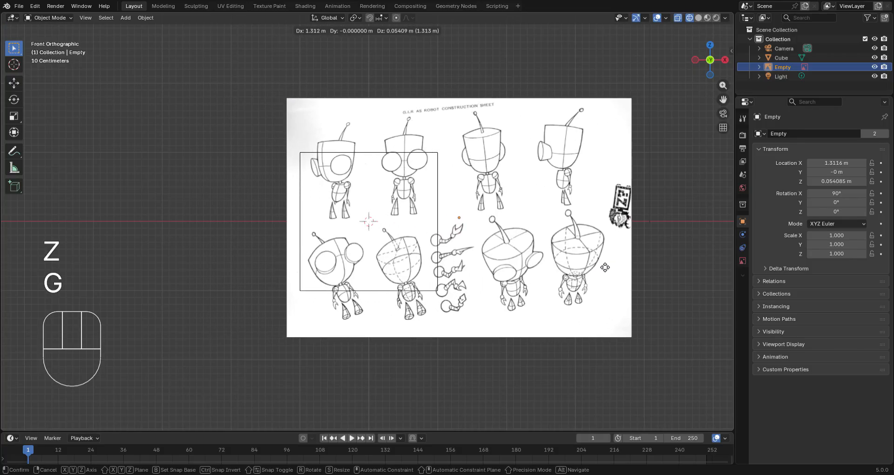
{"action": "right_click", "coordinate": [576, 250]}
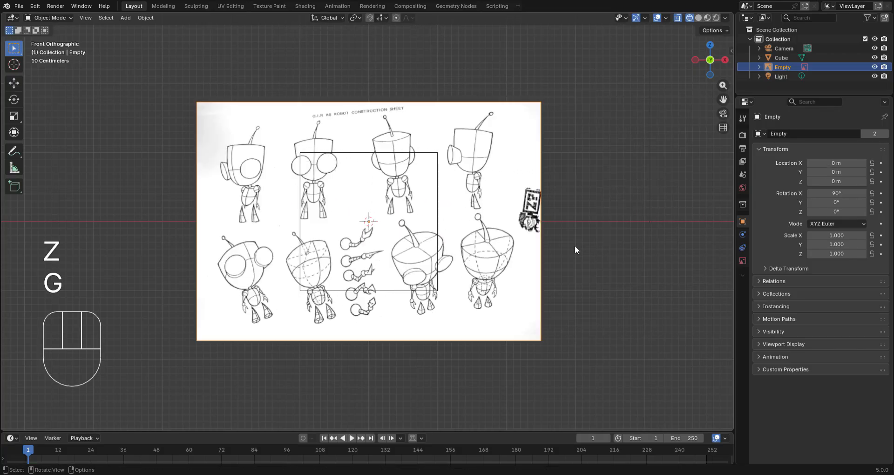
Enable opacity for the reference image and set it to about 0.562
{"action": "left_click", "coordinate": [743, 261]}
{"action": "left_click", "coordinate": [809, 242]}
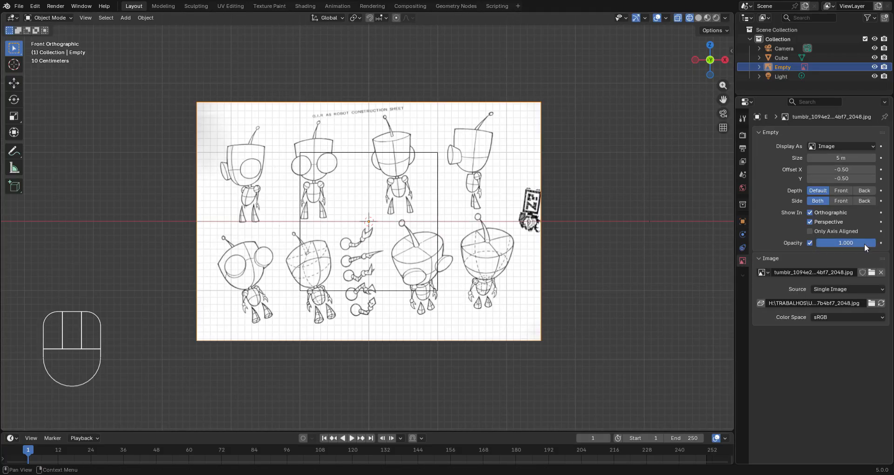
{"action": "left_click_drag", "start_coordinate": [864, 244], "coordinate": [839, 244]}
Move the reference image about 0.80 m along X and 0.02 m down, centring the front-facing robot on the vertical axis
{"action": "scroll", "coordinate": [331, 199], "scroll_direction": "up", "scroll_amount": 2}
{"action": "key", "text": "g"}
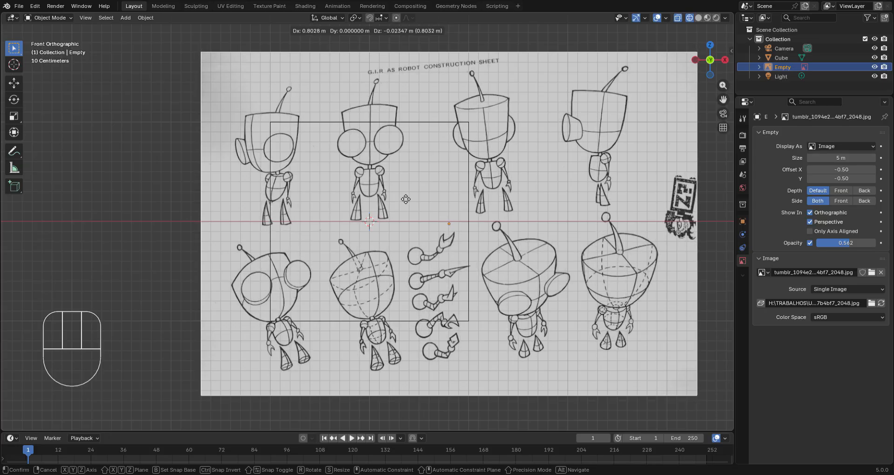
{"action": "left_click", "coordinate": [406, 199]}
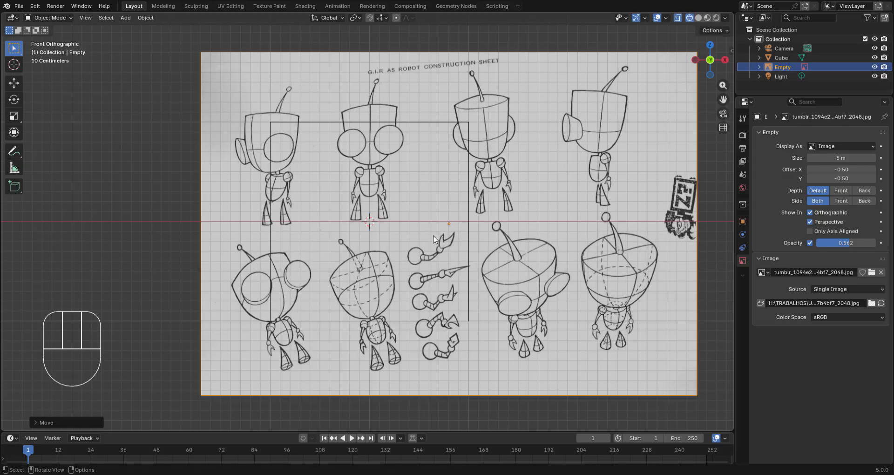
{"action": "scroll", "coordinate": [433, 239], "scroll_direction": "down", "scroll_amount": 1}
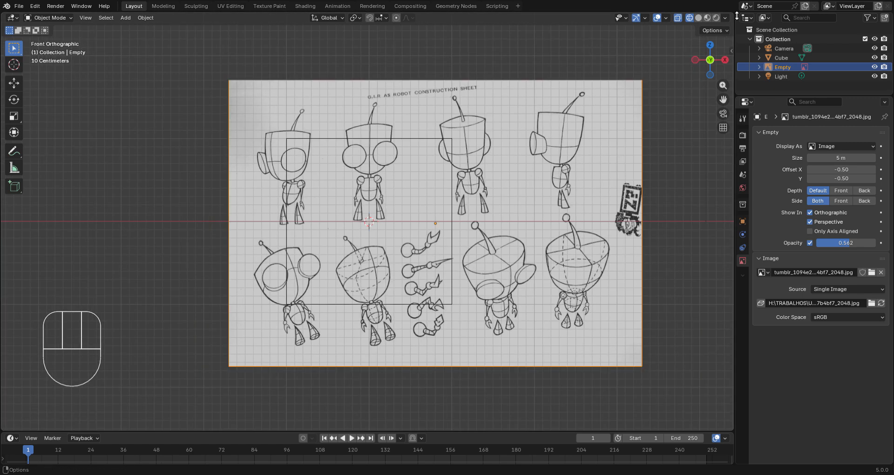
Split the 3D viewport vertically into two and set the new one to the right orthographic view
{"action": "left_click_drag", "start_coordinate": [737, 16], "coordinate": [400, 122]}
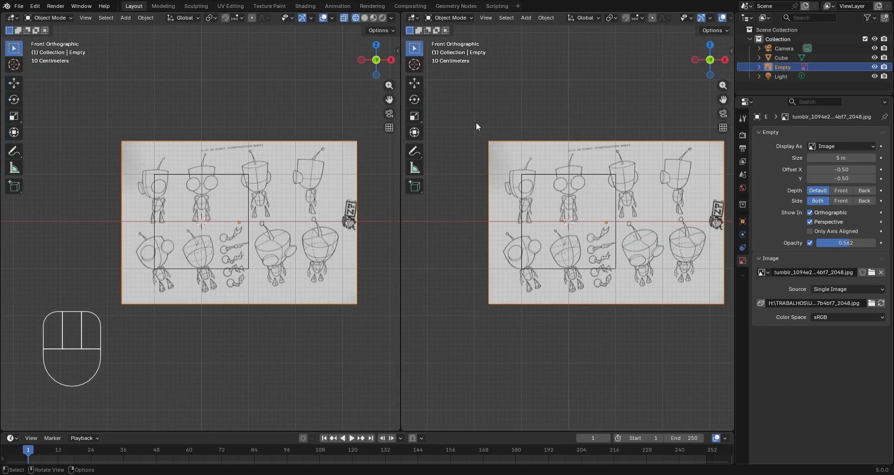
{"action": "scroll", "coordinate": [510, 149], "scroll_direction": "down", "scroll_amount": 2}
{"action": "middle_click_drag", "start_coordinate": [535, 185], "coordinate": [480, 164], "text": "shift"}
{"action": "key", "text": "KP_3"}
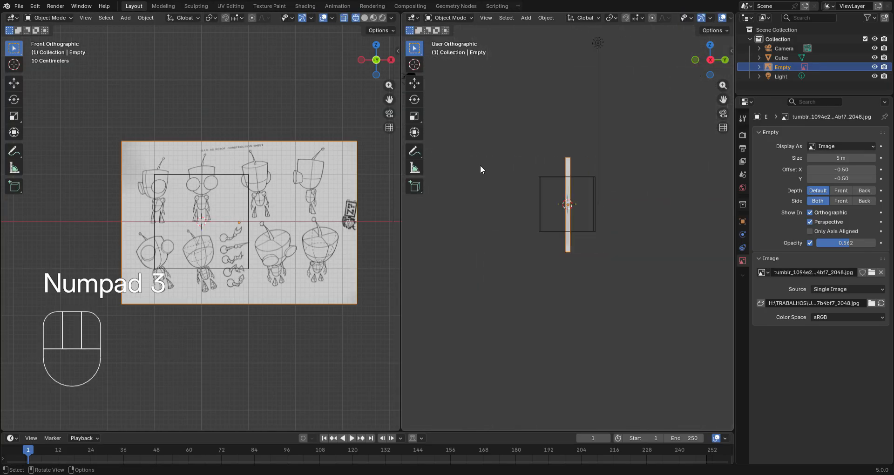
{"action": "scroll", "coordinate": [564, 205], "scroll_direction": "up", "scroll_amount": 3}
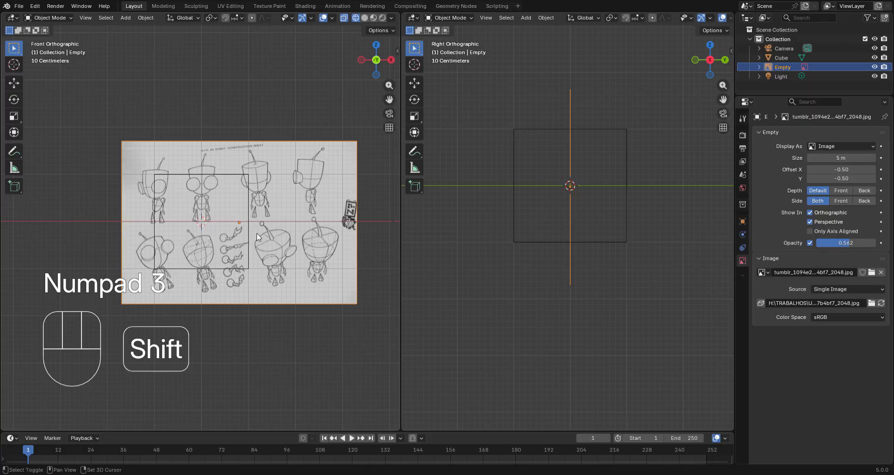
Duplicate the reference image in place and rotate the copy 90 degrees around Z
{"action": "key", "text": "shift+d"}
{"action": "right_click", "coordinate": [282, 188]}
{"action": "type", "text": "rz"}
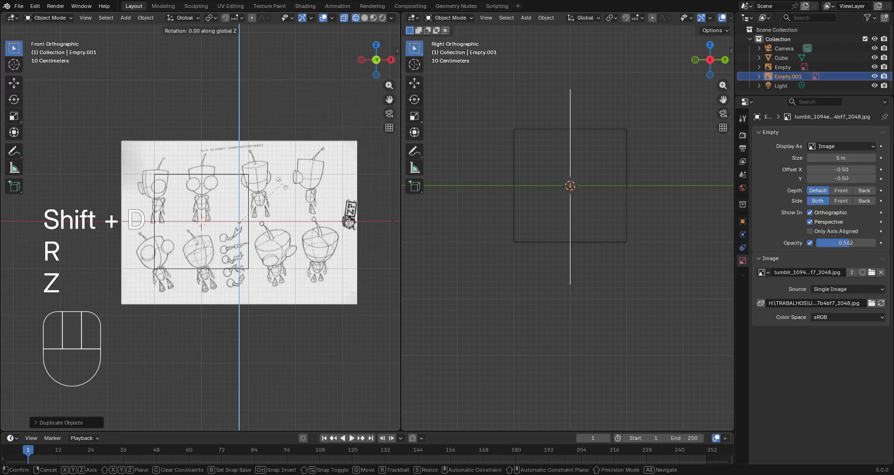
{"action": "type", "text": "90"}
{"action": "key", "text": "Return"}
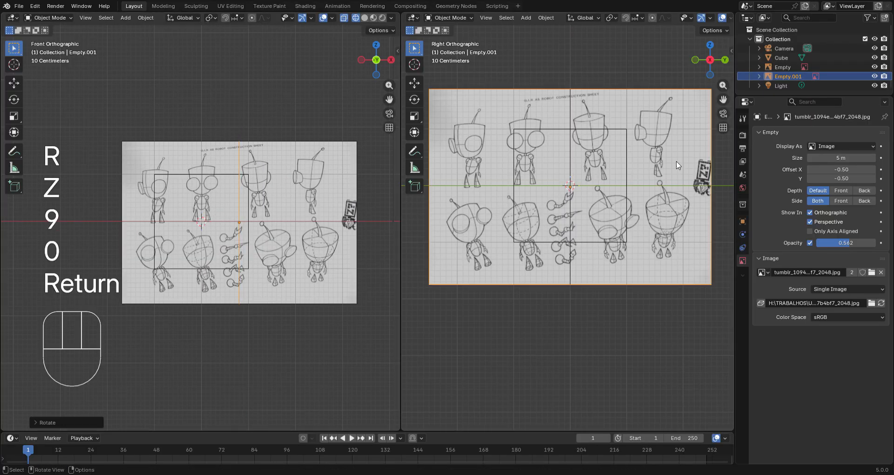
Move the rotated image about 1.5 m along negative Y and slightly down, centring the side-view robot on the origin axis
{"action": "key", "text": "g"}
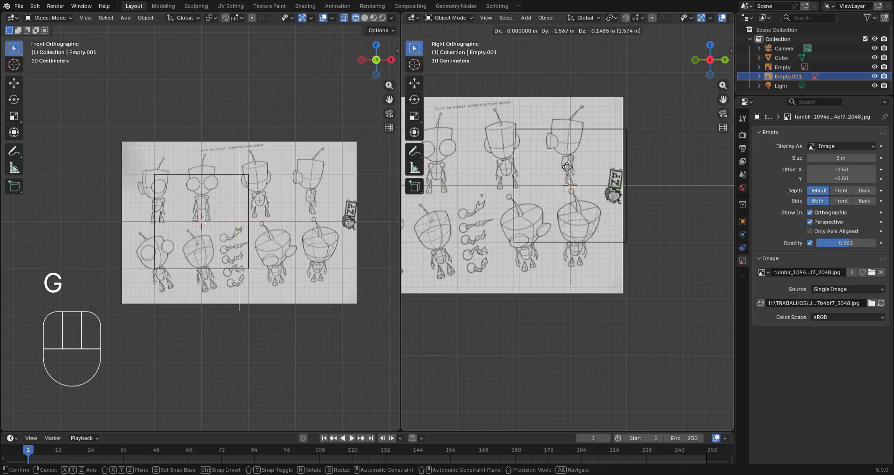
{"action": "left_click", "coordinate": [564, 166]}
{"action": "key", "text": "g"}
{"action": "left_click", "coordinate": [590, 180]}
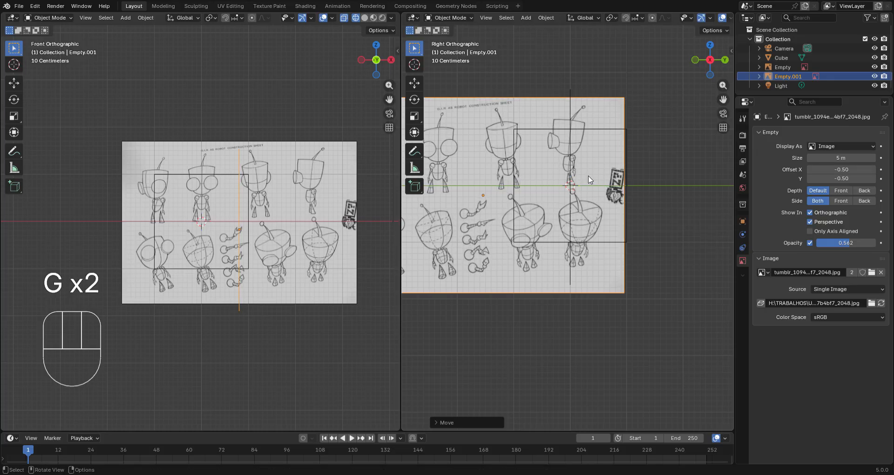
Annotate the upper edge of the front-facing robot's head with a freehand stroke
{"action": "scroll", "coordinate": [203, 190], "scroll_direction": "up", "scroll_amount": 3}
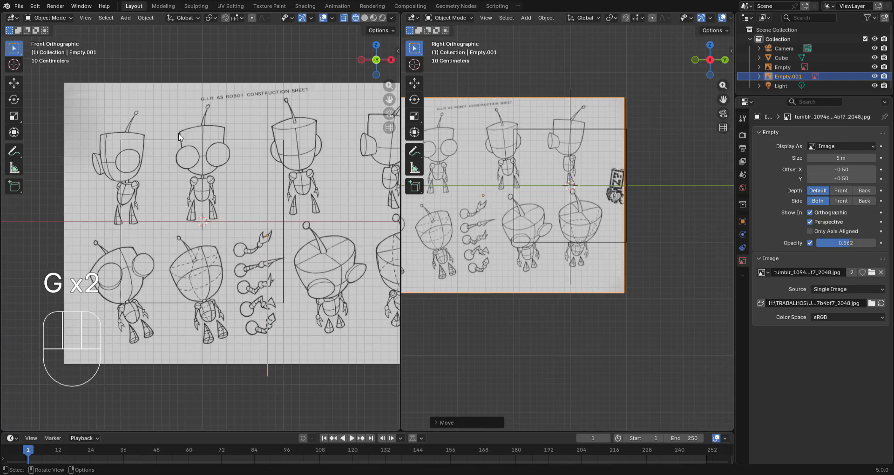
{"action": "key", "text": "d"}
{"action": "mouse_move", "coordinate": [179, 132]}
{"action": "left_mouse_down"}
{"action": "mouse_move", "coordinate": [222, 130]}
{"action": "mouse_move", "coordinate": [172, 129]}
{"action": "left_mouse_up"}
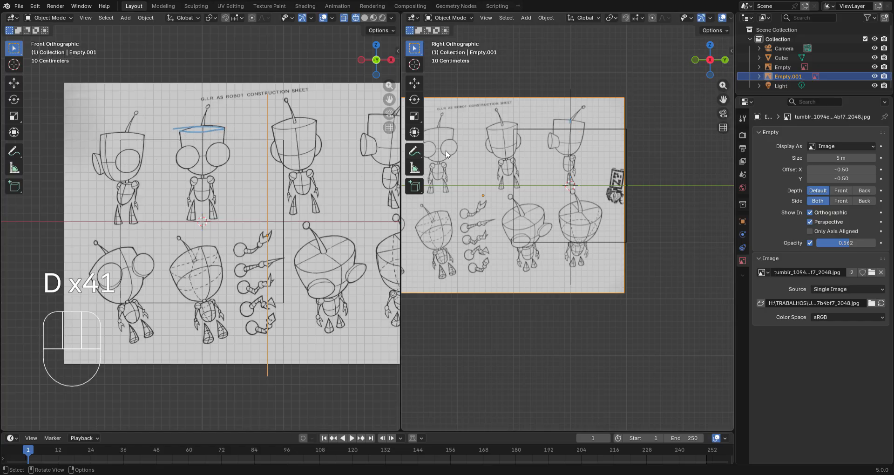
Erase the annotation stroke along the upper edge of the robot's head in both the front and side views
{"action": "scroll", "coordinate": [583, 110], "scroll_direction": "up", "scroll_amount": 4}
{"action": "middle_click_drag", "start_coordinate": [583, 112], "coordinate": [582, 286], "text": "shift"}
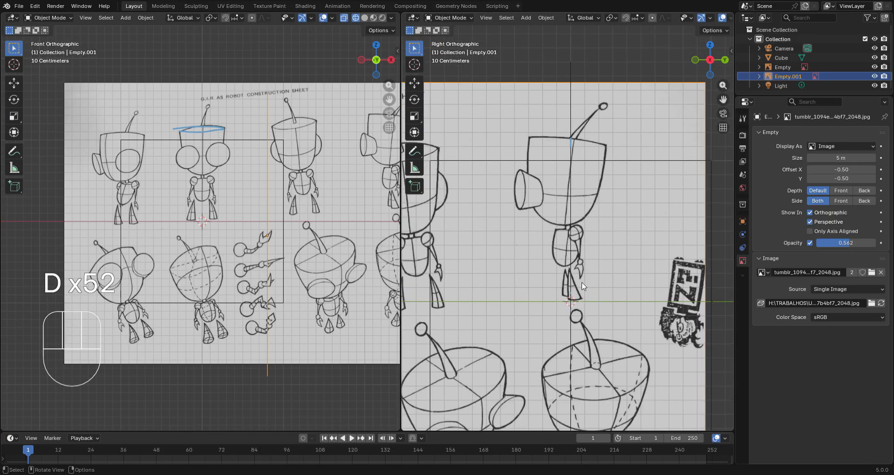
{"action": "key", "text": "d"}
{"action": "mouse_move", "coordinate": [567, 158]}
{"action": "right_mouse_down"}
{"action": "mouse_move", "coordinate": [574, 149]}
{"action": "mouse_move", "coordinate": [572, 176]}
{"action": "right_mouse_up"}
{"action": "right_click", "coordinate": [177, 138]}
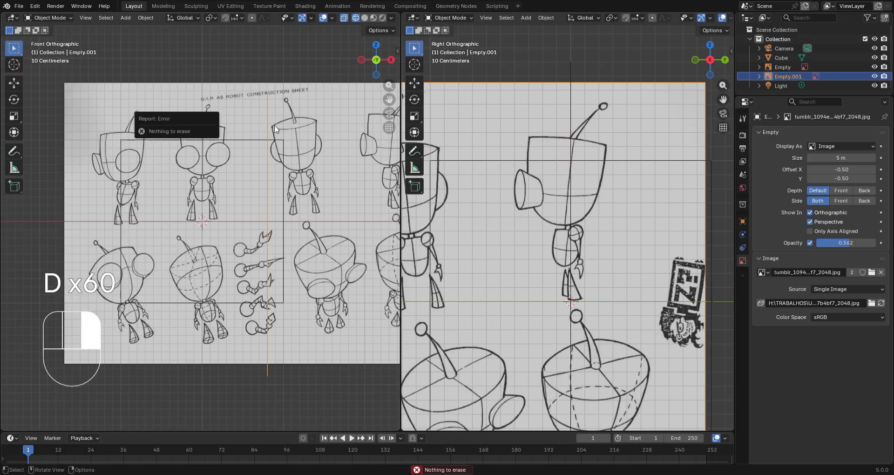
{"action": "key", "text": "d"}
{"action": "right_click", "coordinate": [190, 121]}
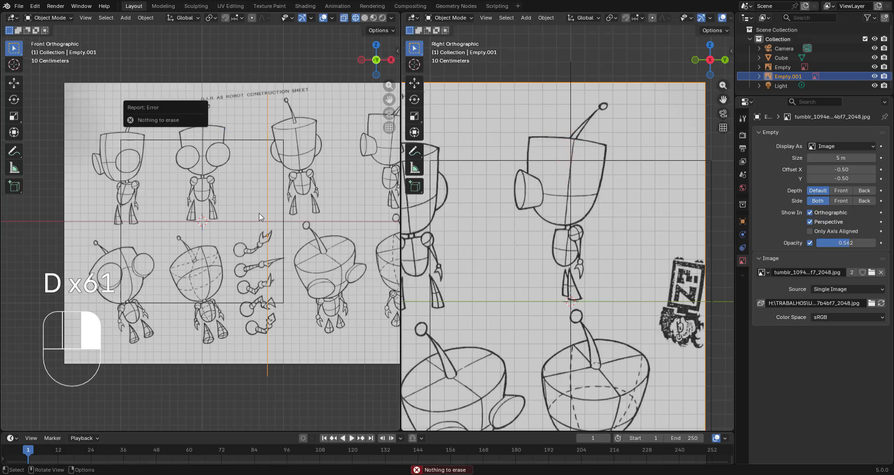
Move both reference image empties into a new collection named refs
{"action": "left_click", "coordinate": [780, 67], "text": "shift"}
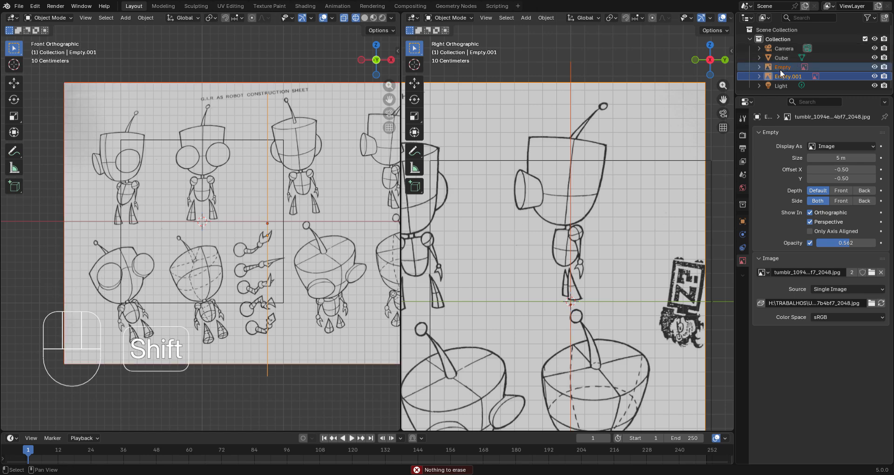
{"action": "key", "text": "m"}
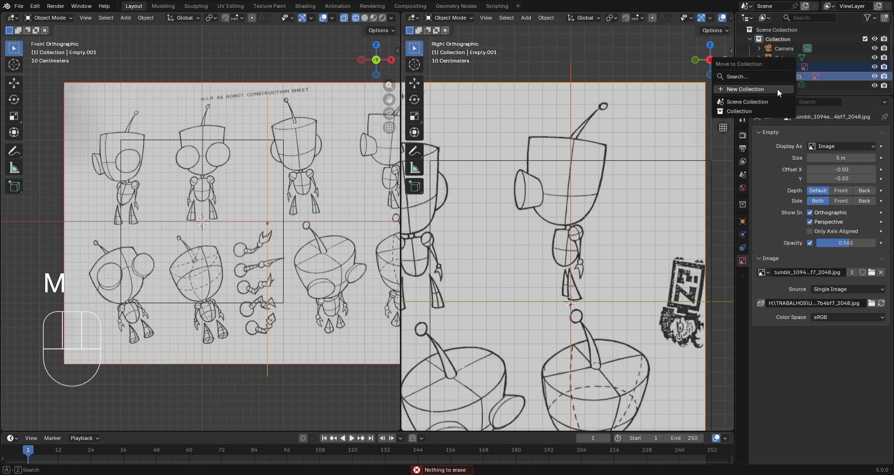
{"action": "left_click", "coordinate": [778, 88]}
{"action": "type", "text": "refs"}
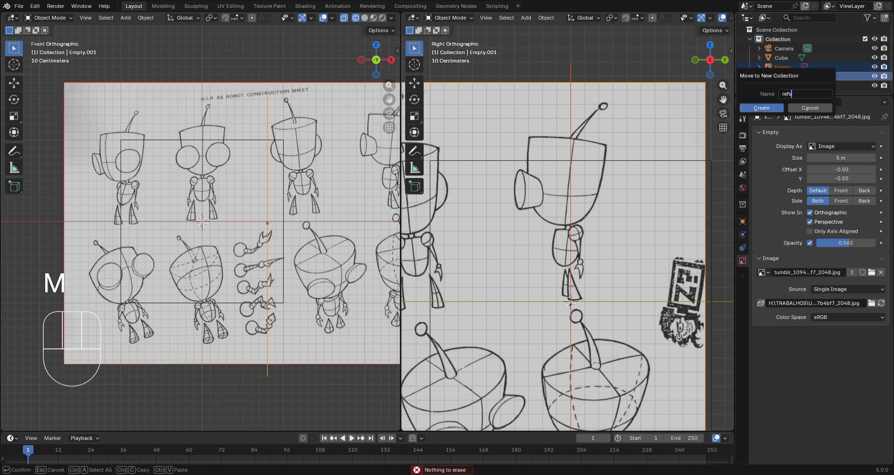
{"action": "left_click", "coordinate": [754, 107]}
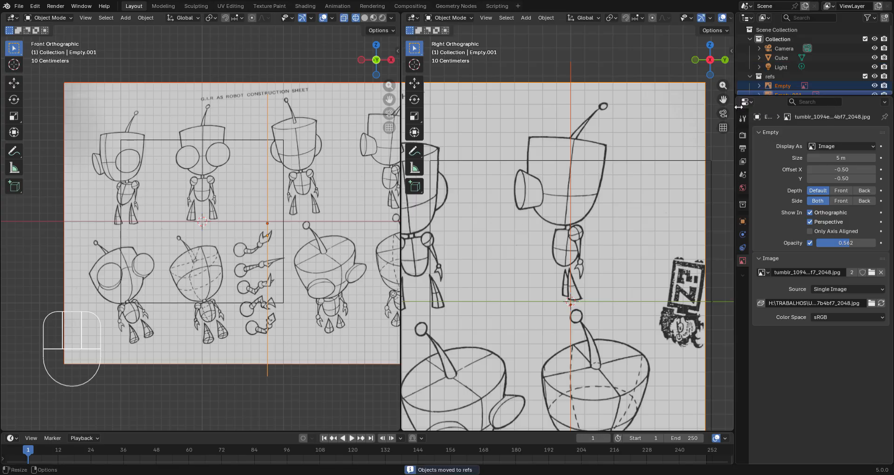
Exclude the refs collection from the view layer and include it again
{"action": "left_click", "coordinate": [868, 17]}
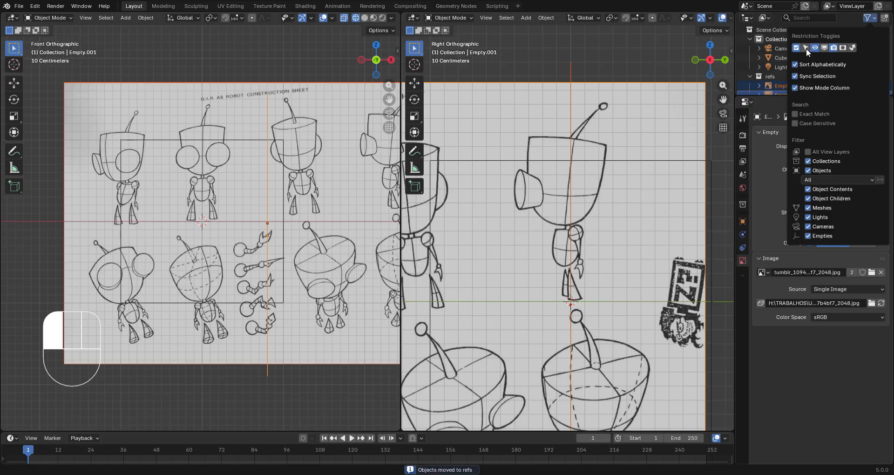
{"action": "scroll", "coordinate": [843, 63], "scroll_direction": "down", "scroll_amount": 1}
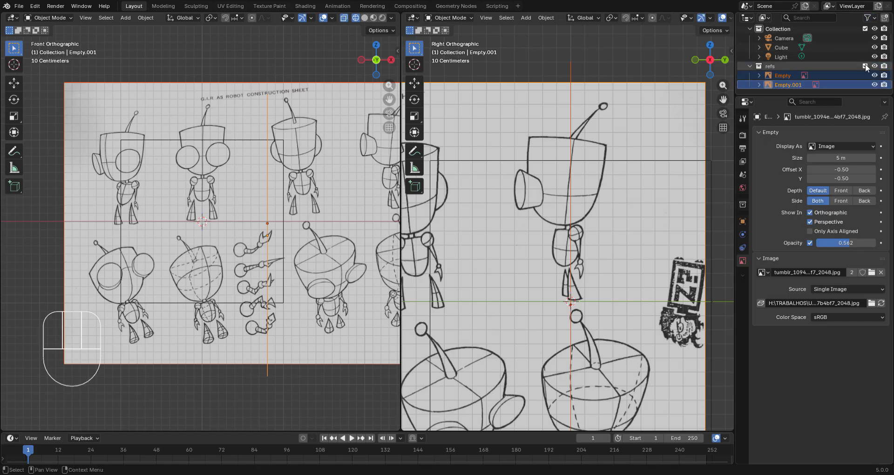
{"action": "left_click", "coordinate": [865, 66]}
{"action": "left_click", "coordinate": [864, 76]}
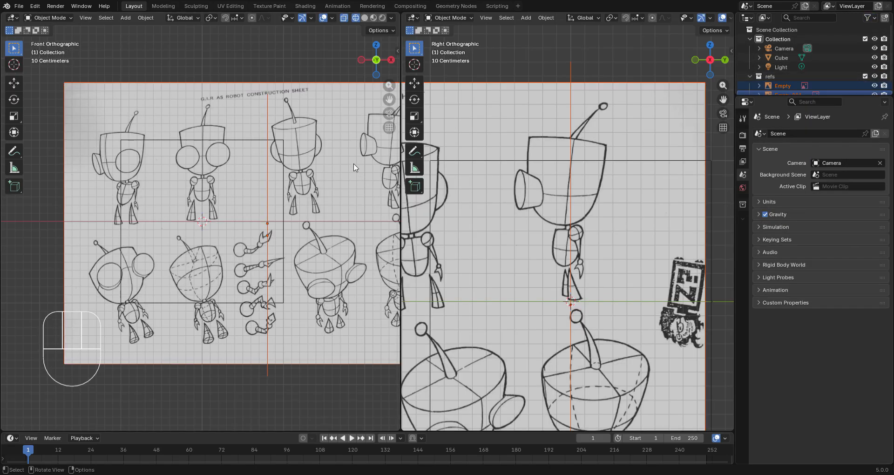
Delete the default cube, leaving the camera, light and reference images in the scene
{"action": "scroll", "coordinate": [231, 168], "scroll_direction": "down", "scroll_amount": 2}
{"action": "left_click", "coordinate": [231, 183]}
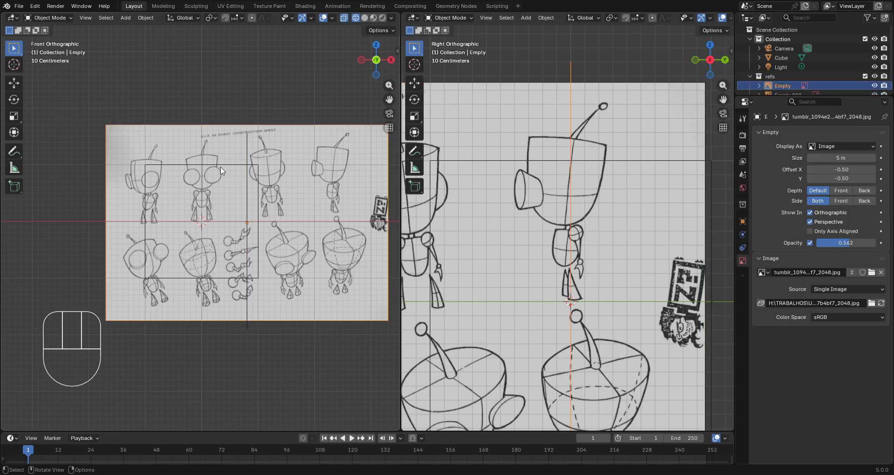
{"action": "left_click", "coordinate": [219, 168]}
{"action": "key", "text": "x"}
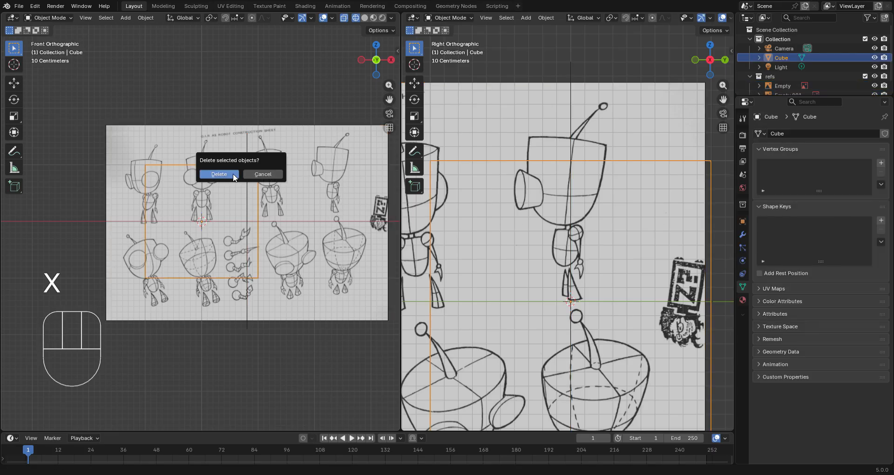
{"action": "left_click", "coordinate": [234, 174]}
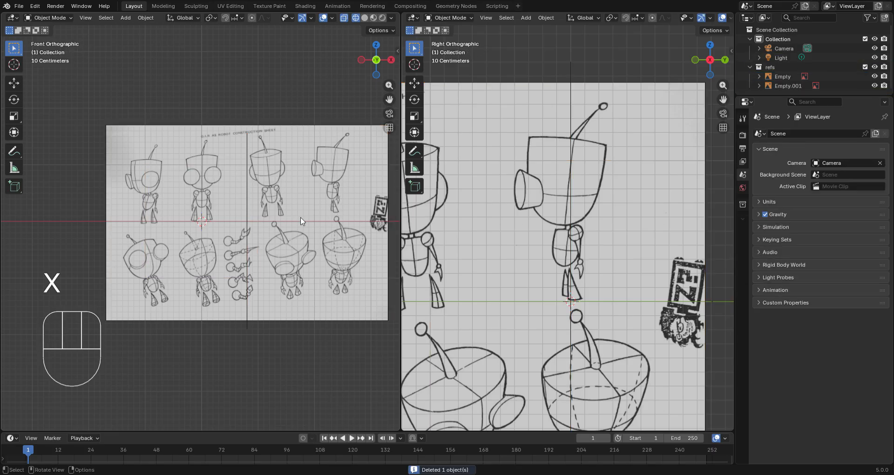
{"action": "left_click", "coordinate": [240, 192]}
{"action": "scroll", "coordinate": [215, 181], "scroll_direction": "up", "scroll_amount": 3}
{"action": "middle_click_drag", "start_coordinate": [217, 222], "coordinate": [243, 272], "text": "shift"}
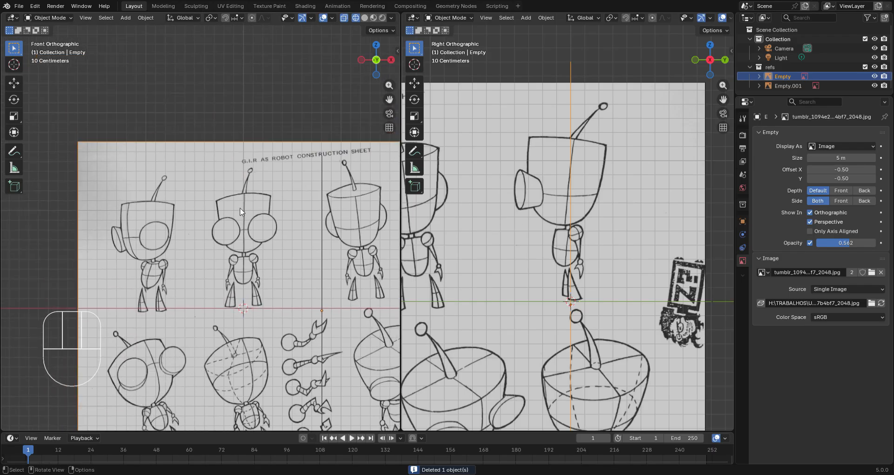
{"action": "scroll", "coordinate": [241, 203], "scroll_direction": "up", "scroll_amount": 1}
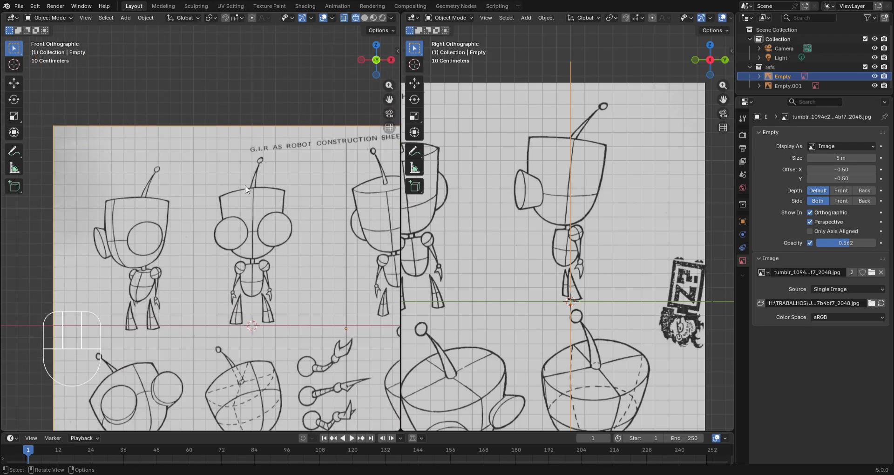
{"action": "scroll", "coordinate": [248, 188], "scroll_direction": "down", "scroll_amount": 3}
{"action": "key", "text": "g"}
{"action": "key", "text": "x"}
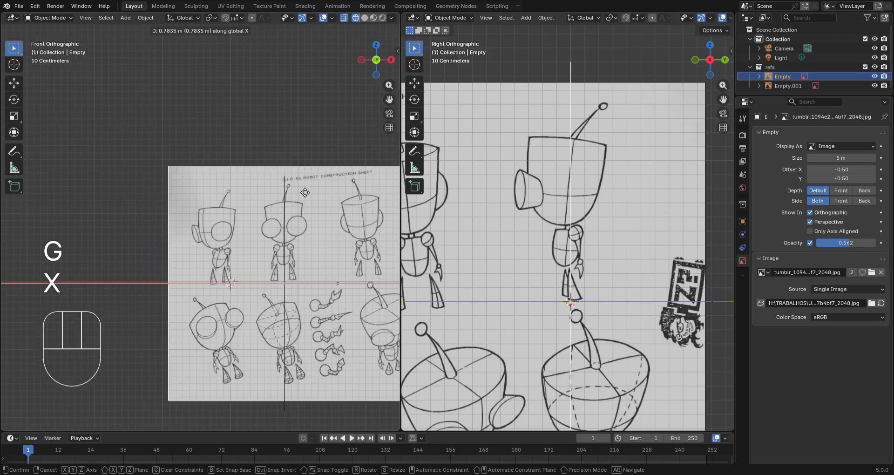
{"action": "right_click", "coordinate": [300, 283]}
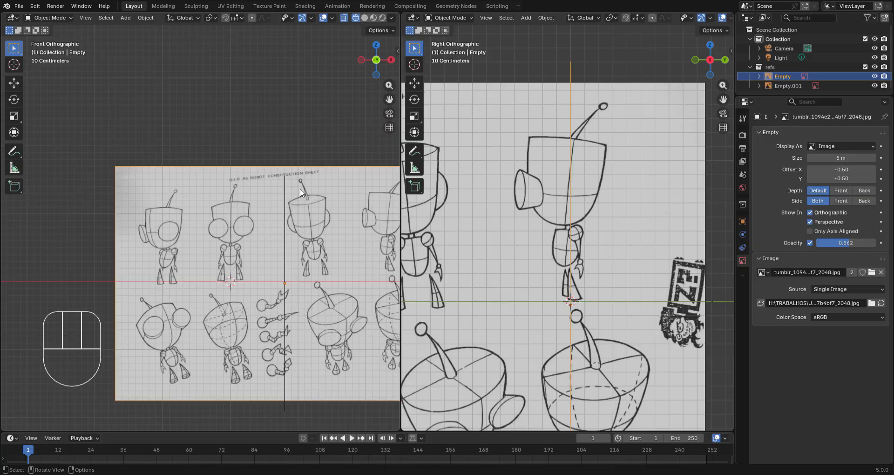
{"action": "left_click", "coordinate": [299, 283]}
{"action": "left_click", "coordinate": [298, 280]}
{"action": "key", "text": "shift+s"}
{"action": "left_click", "coordinate": [234, 255]}
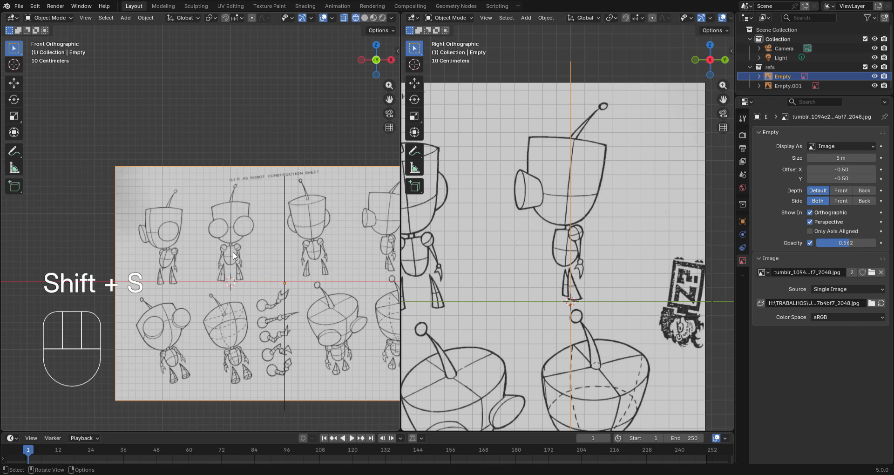
{"action": "left_click", "coordinate": [289, 261]}
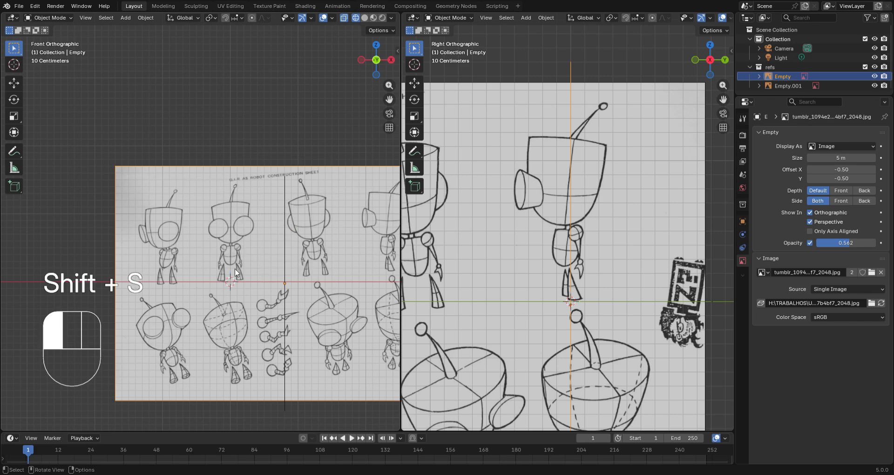
Move the side-view reference image about 0.8 m along negative X to line it up with the front-facing robot's centre
{"action": "left_click", "coordinate": [285, 255]}
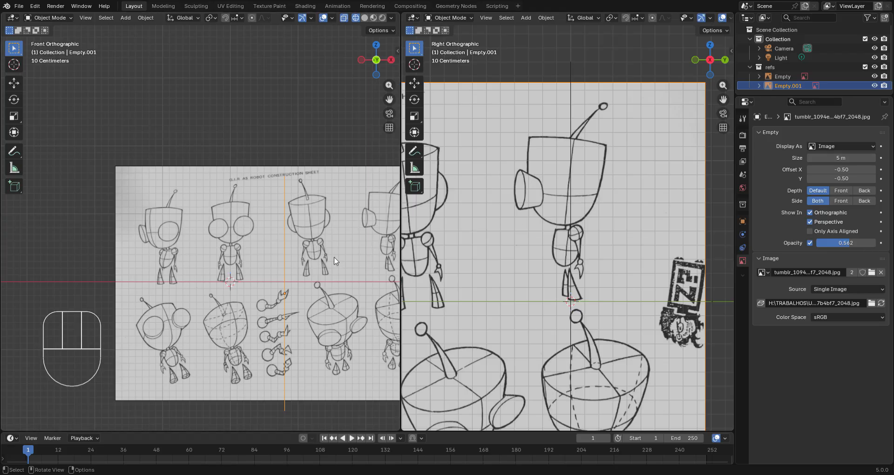
{"action": "key", "text": "g"}
{"action": "key", "text": "y"}
{"action": "right_click", "coordinate": [291, 268]}
{"action": "key", "text": "g"}
{"action": "key", "text": "x"}
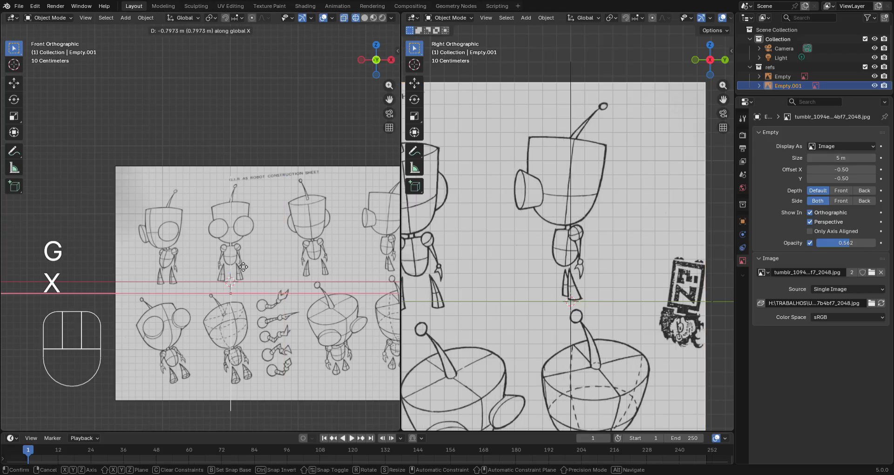
{"action": "left_click", "coordinate": [243, 267]}
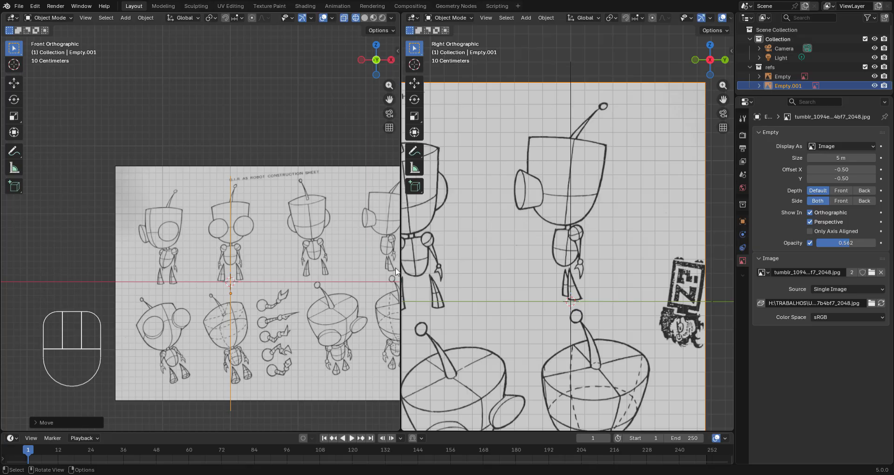
Sketch freehand annotation loops over the front-facing robot's face and erase them
{"action": "scroll", "coordinate": [323, 263], "scroll_direction": "up", "scroll_amount": 4}
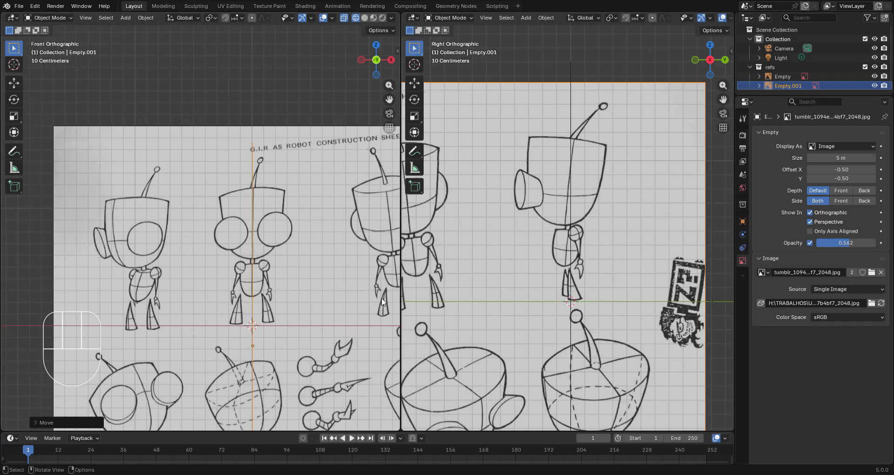
{"action": "scroll", "coordinate": [354, 298], "scroll_direction": "down", "scroll_amount": 3}
{"action": "scroll", "coordinate": [309, 293], "scroll_direction": "up", "scroll_amount": 2}
{"action": "scroll", "coordinate": [279, 275], "scroll_direction": "up", "scroll_amount": 1}
{"action": "scroll", "coordinate": [276, 271], "scroll_direction": "up", "scroll_amount": 2}
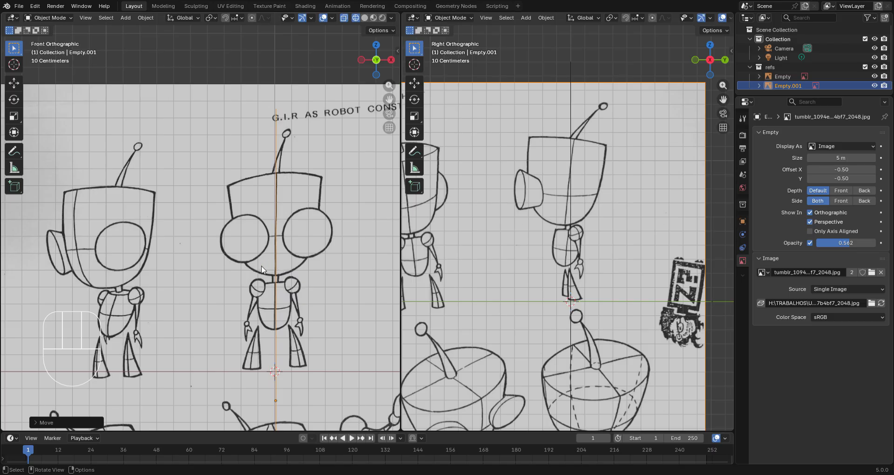
{"action": "key", "text": "d"}
{"action": "mouse_move", "coordinate": [255, 270]}
{"action": "left_mouse_down"}
{"action": "mouse_move", "coordinate": [306, 207]}
{"action": "mouse_move", "coordinate": [260, 262]}
{"action": "left_mouse_up"}
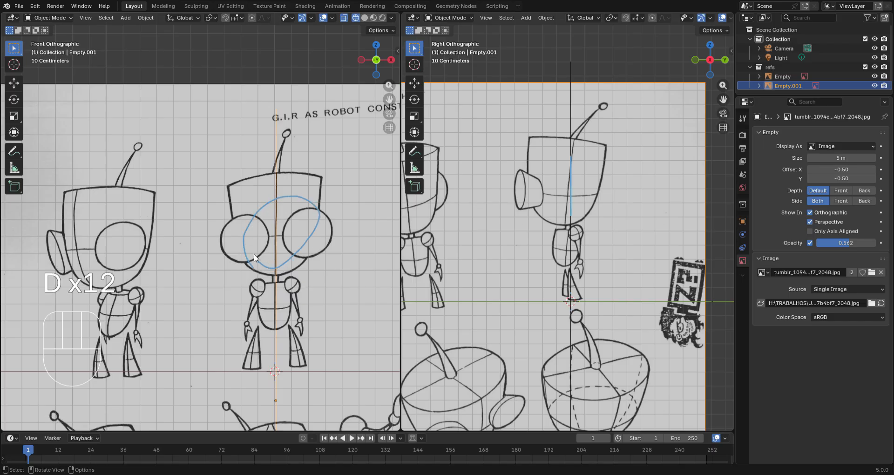
{"action": "mouse_move", "coordinate": [251, 254]}
{"action": "right_mouse_down"}
{"action": "mouse_move", "coordinate": [317, 245]}
{"action": "mouse_move", "coordinate": [259, 252]}
{"action": "mouse_move", "coordinate": [237, 220]}
{"action": "right_mouse_up"}
{"action": "left_click_drag", "start_coordinate": [243, 202], "coordinate": [279, 271]}
{"action": "mouse_move", "coordinate": [289, 183]}
{"action": "right_mouse_down"}
{"action": "mouse_move", "coordinate": [236, 233]}
{"action": "mouse_move", "coordinate": [259, 264]}
{"action": "mouse_move", "coordinate": [255, 292]}
{"action": "right_mouse_up"}
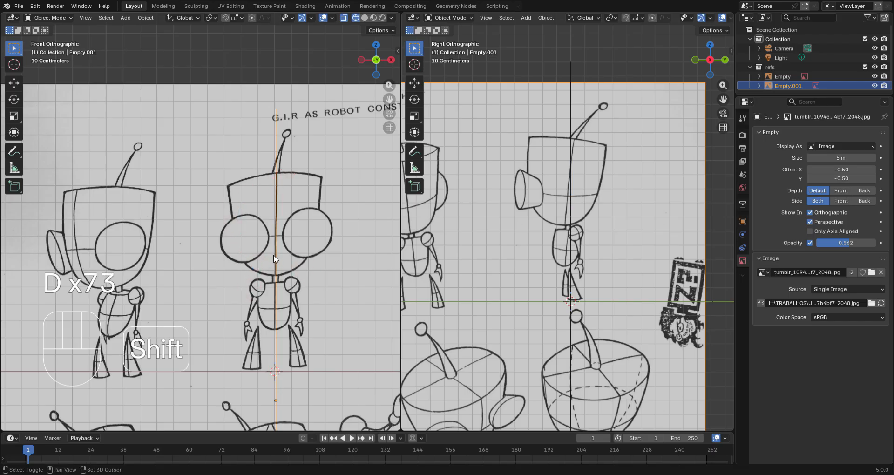
{"action": "key", "text": "shift+a"}
{"action": "mouse_move", "coordinate": [248, 145]}
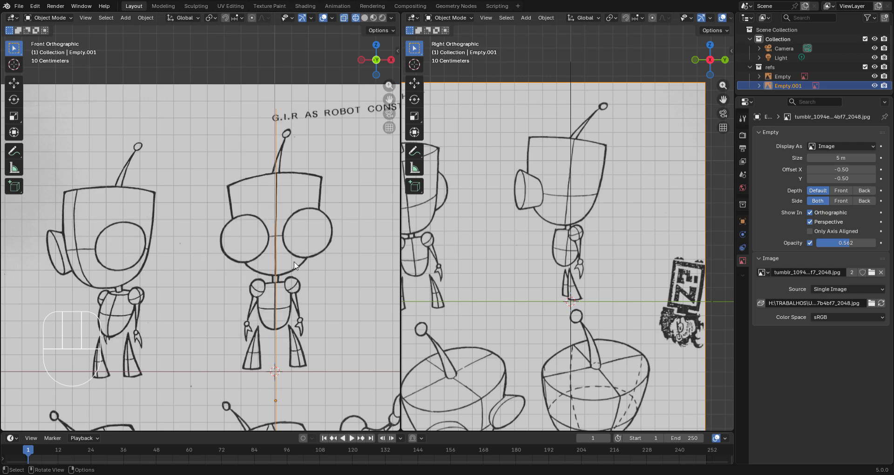
Trace the front-facing robot's head outline with annotation strokes along its upper edge, sides and chin, and erase them
{"action": "key", "text": "d"}
{"action": "mouse_move", "coordinate": [228, 187]}
{"action": "left_mouse_down"}
{"action": "mouse_move", "coordinate": [275, 174]}
{"action": "mouse_move", "coordinate": [327, 179]}
{"action": "left_mouse_up"}
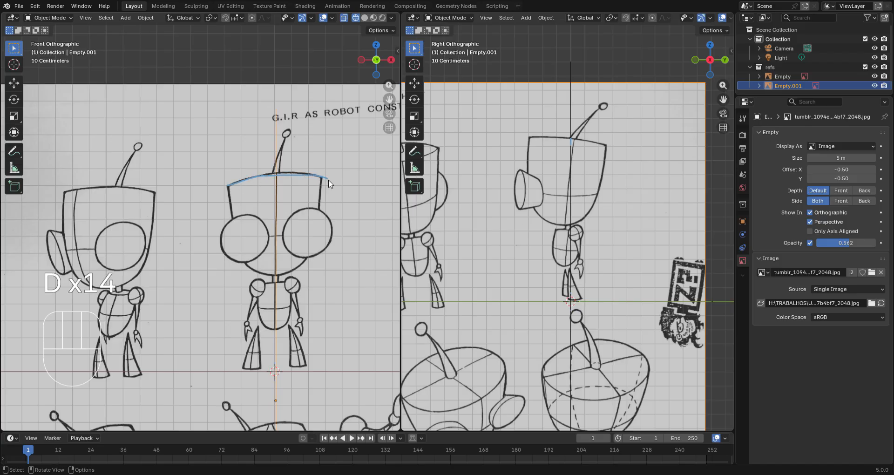
{"action": "left_click_drag", "start_coordinate": [243, 241], "coordinate": [228, 186]}
{"action": "mouse_move", "coordinate": [241, 256]}
{"action": "left_mouse_down"}
{"action": "mouse_move", "coordinate": [306, 263]}
{"action": "mouse_move", "coordinate": [321, 177]}
{"action": "left_mouse_up"}
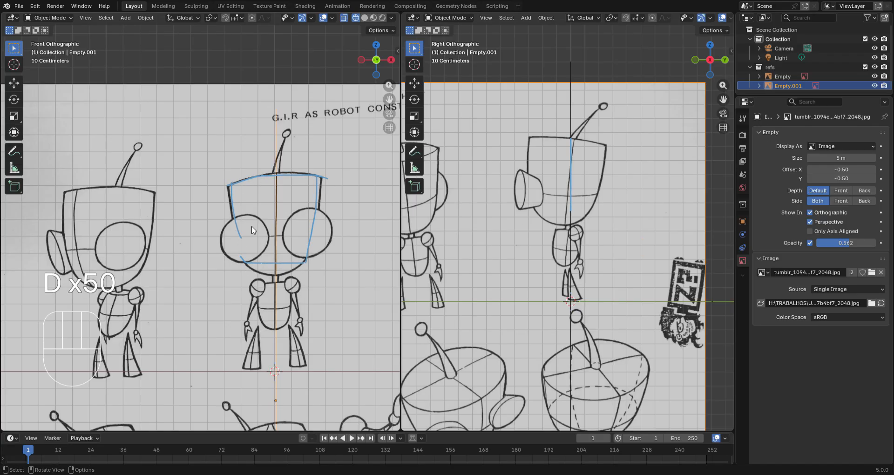
{"action": "mouse_move", "coordinate": [251, 217]}
{"action": "left_mouse_down"}
{"action": "mouse_move", "coordinate": [237, 230]}
{"action": "mouse_move", "coordinate": [263, 281]}
{"action": "mouse_move", "coordinate": [306, 220]}
{"action": "left_mouse_up"}
{"action": "mouse_move", "coordinate": [317, 221]}
{"action": "right_mouse_down"}
{"action": "mouse_move", "coordinate": [300, 285]}
{"action": "mouse_move", "coordinate": [242, 243]}
{"action": "mouse_move", "coordinate": [256, 266]}
{"action": "mouse_move", "coordinate": [310, 232]}
{"action": "mouse_move", "coordinate": [284, 258]}
{"action": "mouse_move", "coordinate": [303, 262]}
{"action": "mouse_move", "coordinate": [233, 179]}
{"action": "mouse_move", "coordinate": [235, 205]}
{"action": "right_mouse_up"}
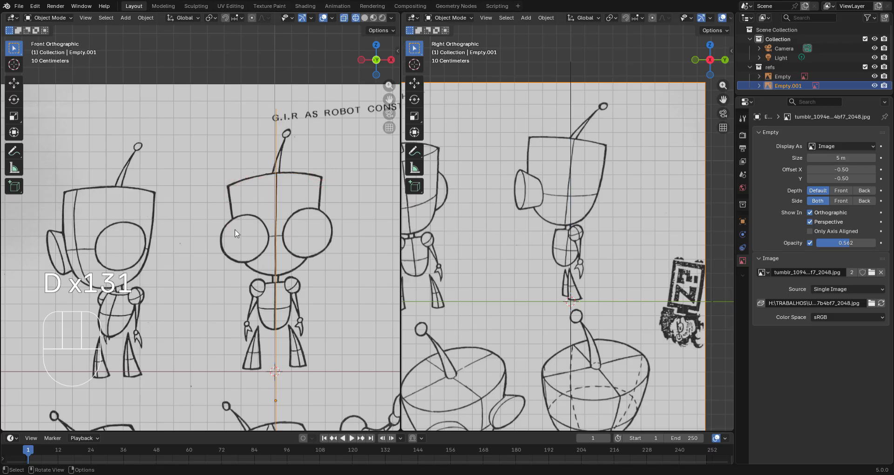
Draw annotation strokes across the front-facing robot's eyes and lower face, and erase them
{"action": "left_click_drag", "start_coordinate": [235, 222], "coordinate": [274, 269]}
{"action": "mouse_move", "coordinate": [274, 269]}
{"action": "right_mouse_down"}
{"action": "mouse_move", "coordinate": [238, 225]}
{"action": "mouse_move", "coordinate": [306, 270]}
{"action": "right_mouse_up"}
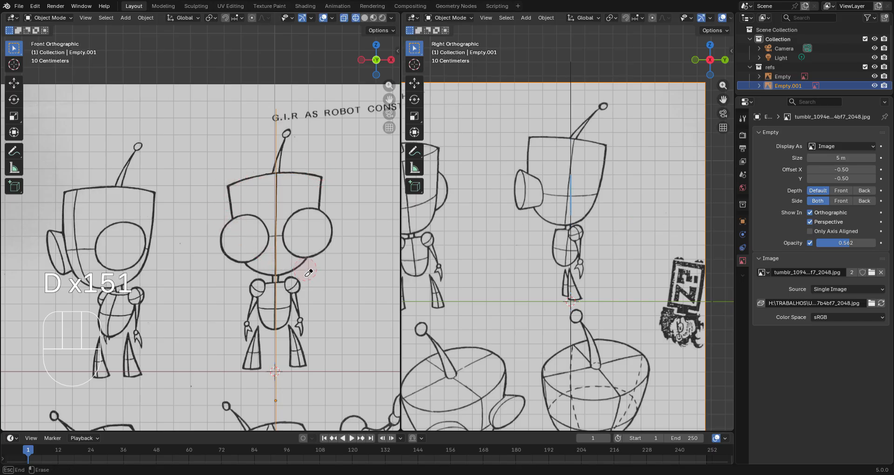
{"action": "mouse_move", "coordinate": [252, 265]}
{"action": "left_mouse_down"}
{"action": "mouse_move", "coordinate": [245, 239]}
{"action": "mouse_move", "coordinate": [309, 216]}
{"action": "mouse_move", "coordinate": [317, 228]}
{"action": "left_mouse_up"}
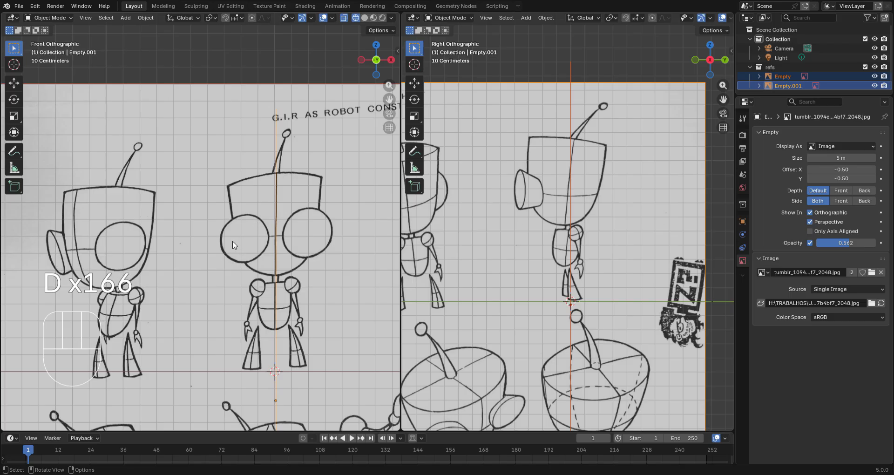
{"action": "mouse_move", "coordinate": [232, 241]}
{"action": "left_mouse_down"}
{"action": "mouse_move", "coordinate": [275, 275]}
{"action": "mouse_move", "coordinate": [326, 235]}
{"action": "left_mouse_up"}
{"action": "right_click_drag", "start_coordinate": [326, 235], "coordinate": [256, 268]}
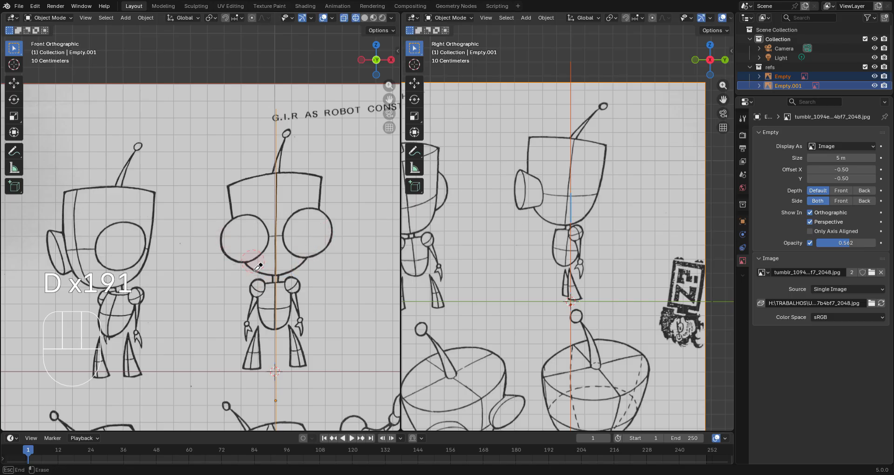
Add a cylinder mesh at the world origin as the base for the robot's head
{"action": "key", "text": "shift+a"}
{"action": "mouse_move", "coordinate": [234, 155]}
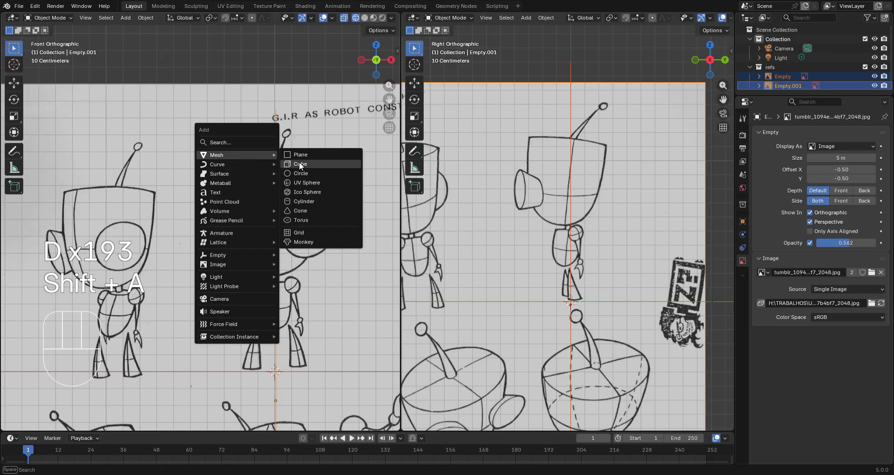
{"action": "left_click", "coordinate": [317, 201]}
{"action": "scroll", "coordinate": [317, 233], "scroll_direction": "down", "scroll_amount": 2}
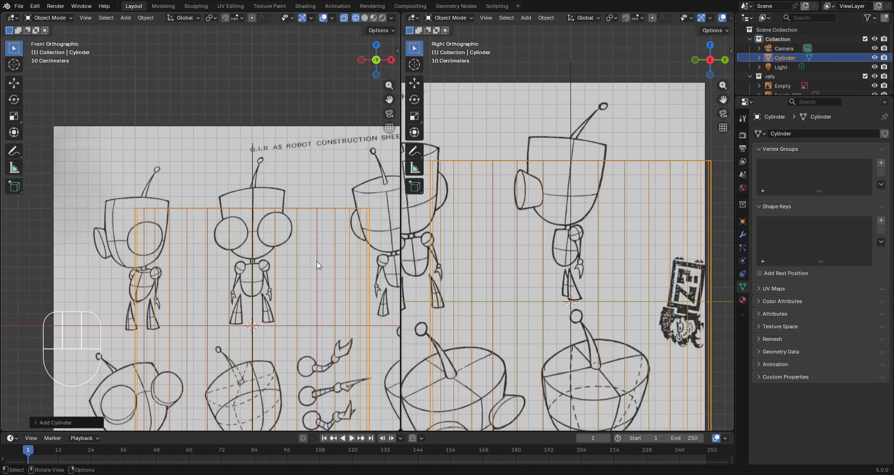
Scale down the cylinder's mesh and move it over the front-facing robot's head, matching the head's width
{"action": "key", "text": "Tab"}
{"action": "key", "text": "a"}
{"action": "key", "text": "s"}
{"action": "left_click", "coordinate": [285, 309]}
{"action": "key", "text": "g"}
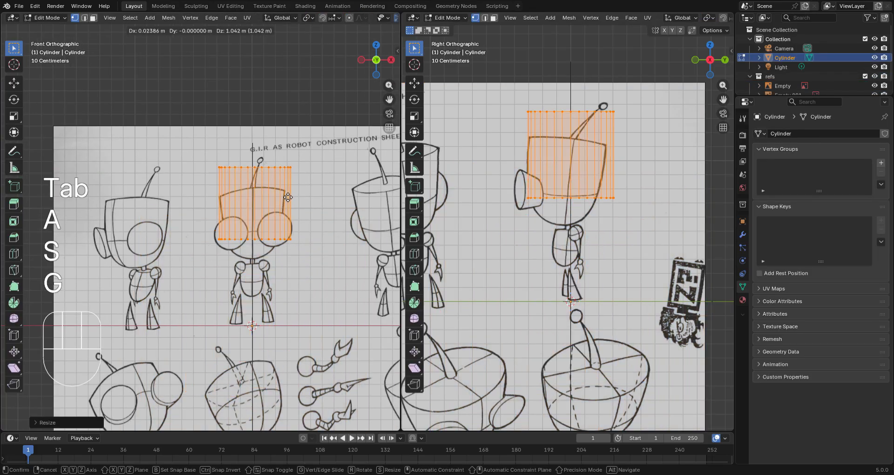
{"action": "left_click", "coordinate": [288, 198]}
{"action": "key", "text": "s"}
{"action": "left_click", "coordinate": [288, 208]}
{"action": "key", "text": "g"}
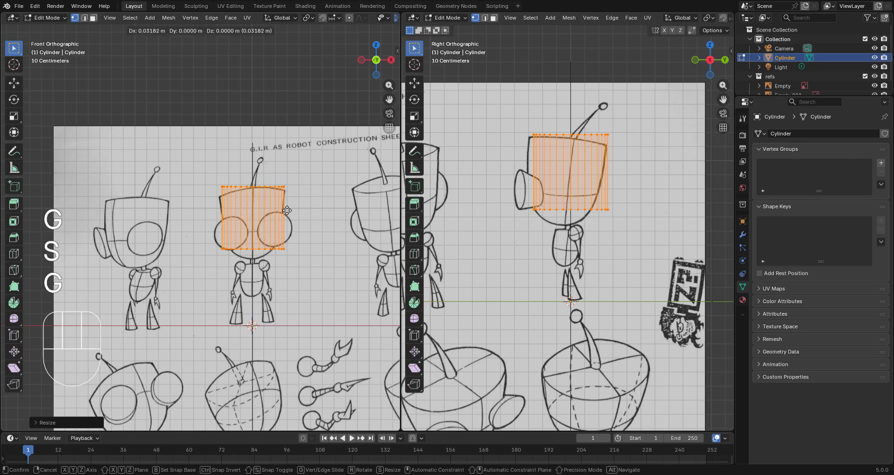
{"action": "left_click", "coordinate": [288, 211]}
{"action": "scroll", "coordinate": [258, 290], "scroll_direction": "up", "scroll_amount": 2}
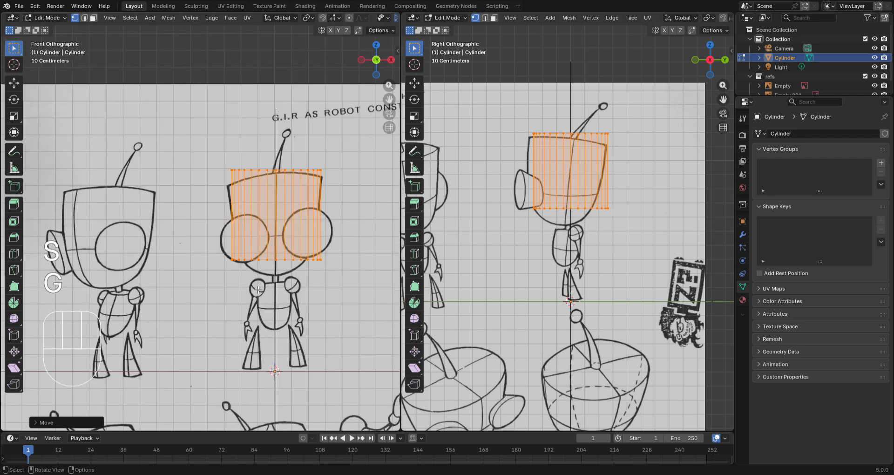
{"action": "left_click", "coordinate": [240, 261]}
{"action": "key", "text": "g"}
{"action": "right_click", "coordinate": [249, 275]}
{"action": "key", "text": "d"}
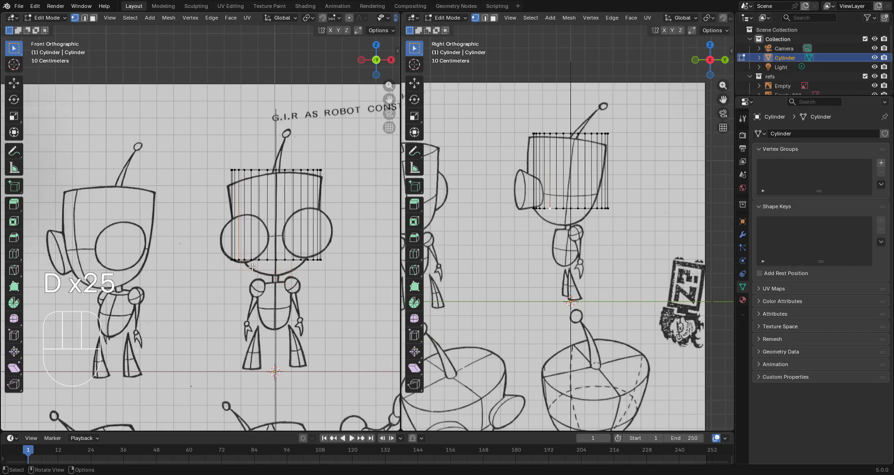
Delete the cylinder and add a UV sphere as the new base for the robot's head
{"action": "key", "text": "Tab"}
{"action": "key", "text": "x"}
{"action": "left_click", "coordinate": [277, 229]}
{"action": "key", "text": "shift+a"}
{"action": "mouse_move", "coordinate": [277, 226]}
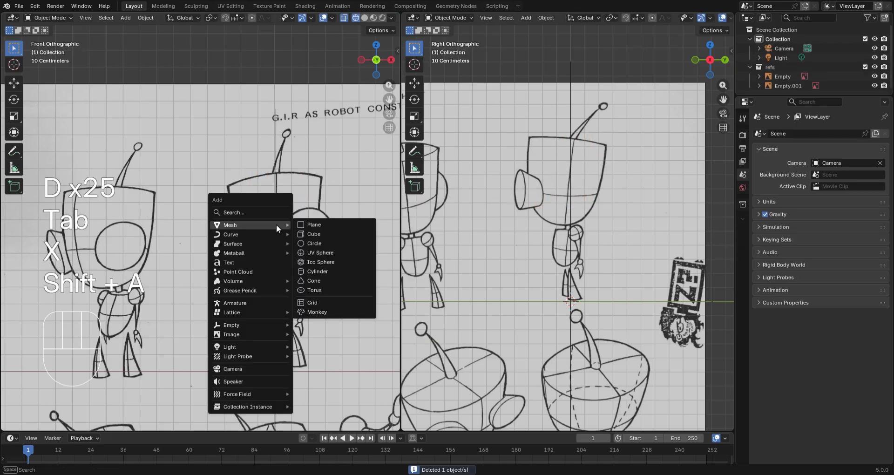
{"action": "left_click", "coordinate": [326, 255]}
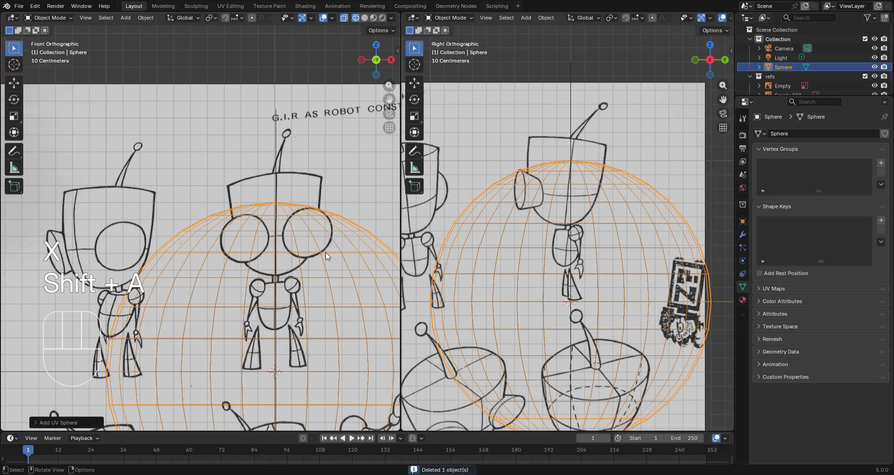
Scale down the sphere's mesh and move it onto the front-facing robot's head, fitting its underside to the chin curve
{"action": "scroll", "coordinate": [295, 285], "scroll_direction": "down", "scroll_amount": 2}
{"action": "key", "text": "Tab"}
{"action": "key", "text": "s"}
{"action": "left_click", "coordinate": [263, 322]}
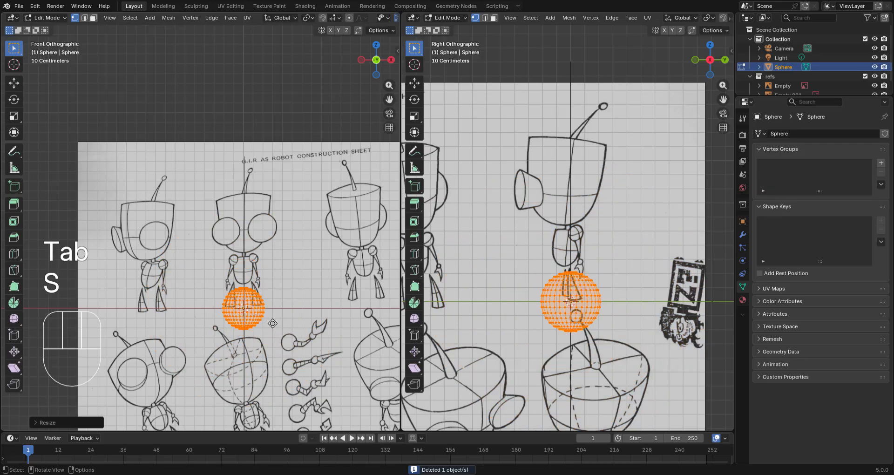
{"action": "key", "text": "g"}
{"action": "left_click", "coordinate": [283, 248]}
{"action": "scroll", "coordinate": [283, 248], "scroll_direction": "up", "scroll_amount": 4}
{"action": "key", "text": "s"}
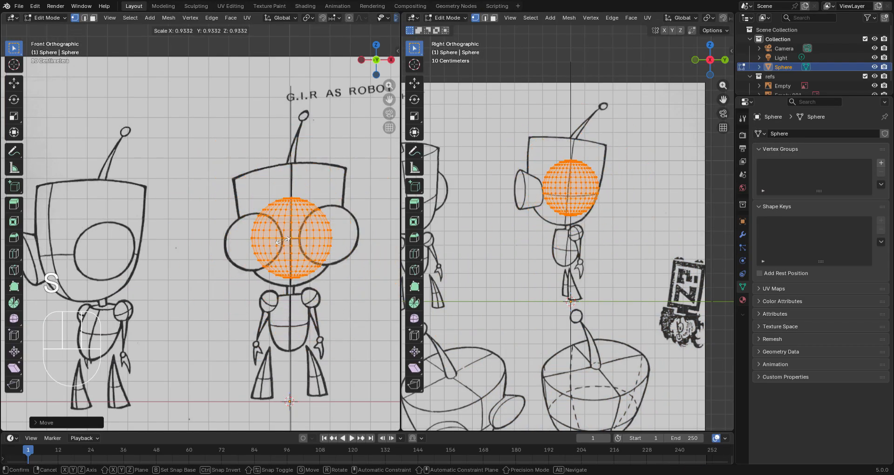
{"action": "left_click", "coordinate": [332, 264]}
{"action": "key", "text": "s"}
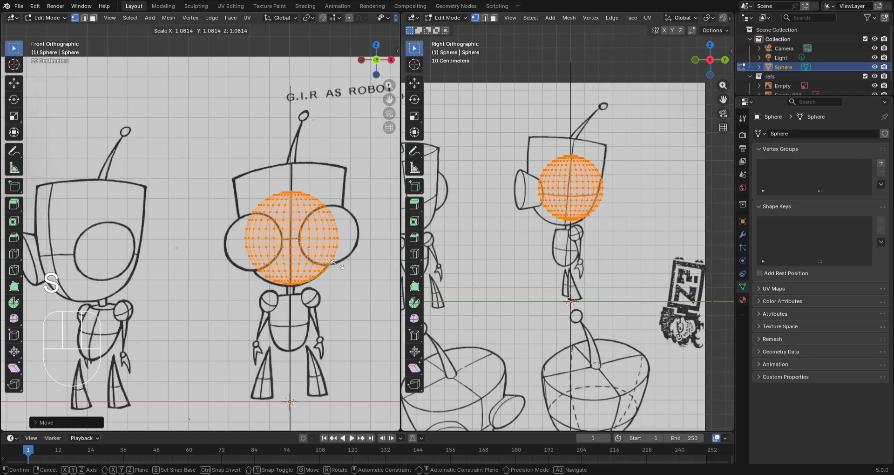
{"action": "left_click", "coordinate": [339, 266]}
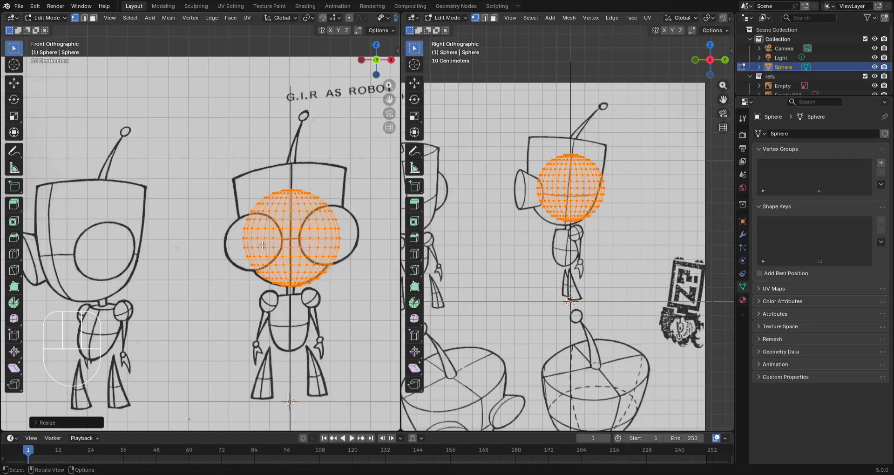
{"action": "left_click", "coordinate": [291, 235]}
{"action": "left_click", "coordinate": [332, 249]}
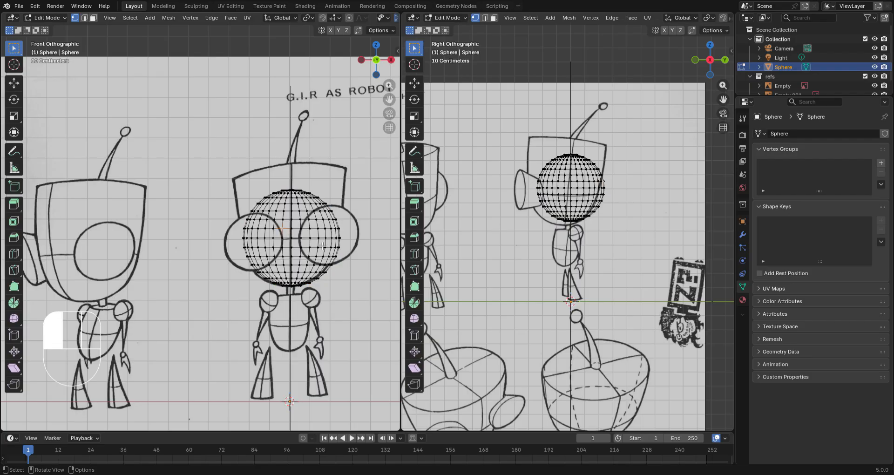
{"action": "scroll", "coordinate": [339, 242], "scroll_direction": "down", "scroll_amount": 3}
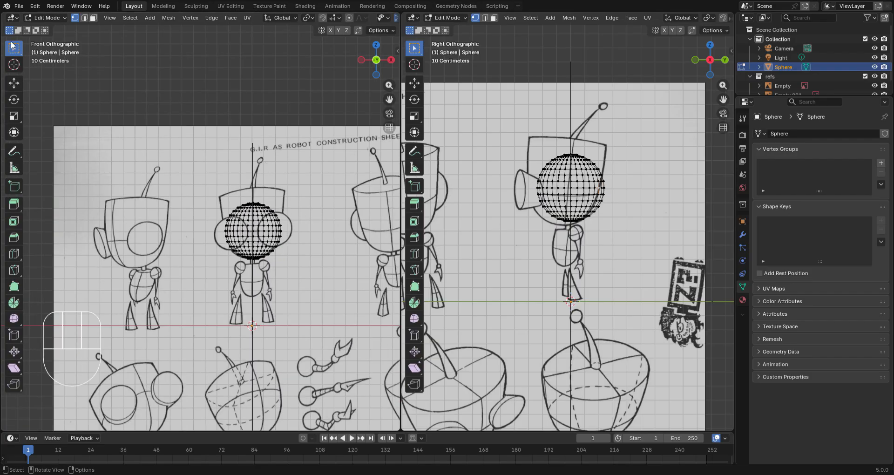
{"action": "scroll", "coordinate": [292, 368], "scroll_direction": "up", "scroll_amount": 1}
{"action": "middle_click_drag", "start_coordinate": [287, 362], "coordinate": [244, 287], "text": "shift"}
{"action": "scroll", "coordinate": [245, 286], "scroll_direction": "up", "scroll_amount": 4}
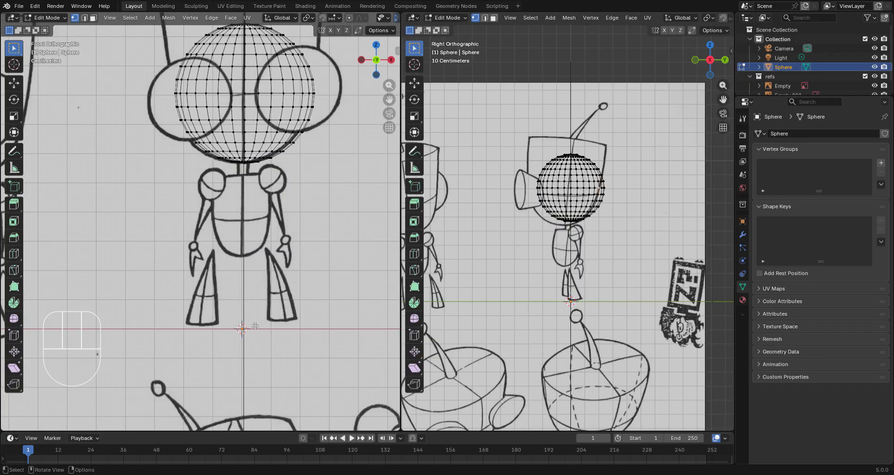
{"action": "scroll", "coordinate": [281, 337], "scroll_direction": "up", "scroll_amount": 2}
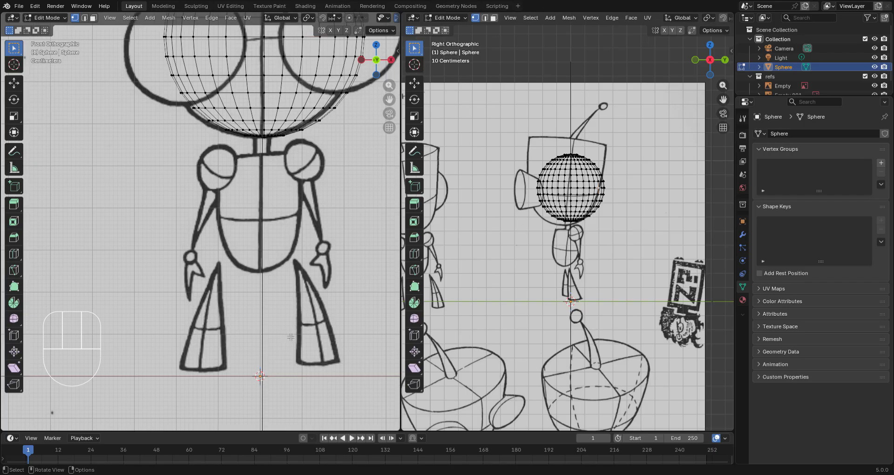
{"action": "scroll", "coordinate": [288, 335], "scroll_direction": "down", "scroll_amount": 5}
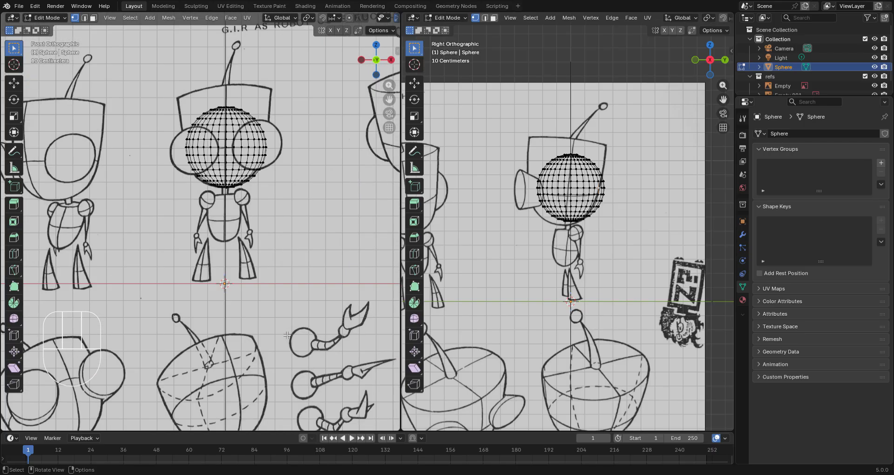
Select the vertices of the sphere's upper half in wireframe view, down to its middle ring
{"action": "key", "text": "b"}
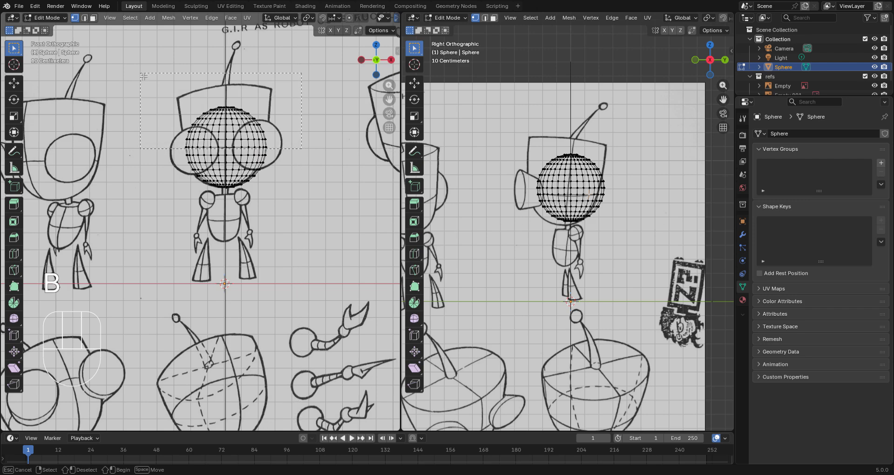
{"action": "left_click_drag", "start_coordinate": [144, 76], "coordinate": [143, 75]}
{"action": "middle_click_drag", "start_coordinate": [218, 132], "coordinate": [241, 179], "text": "shift"}
{"action": "key", "text": "z"}
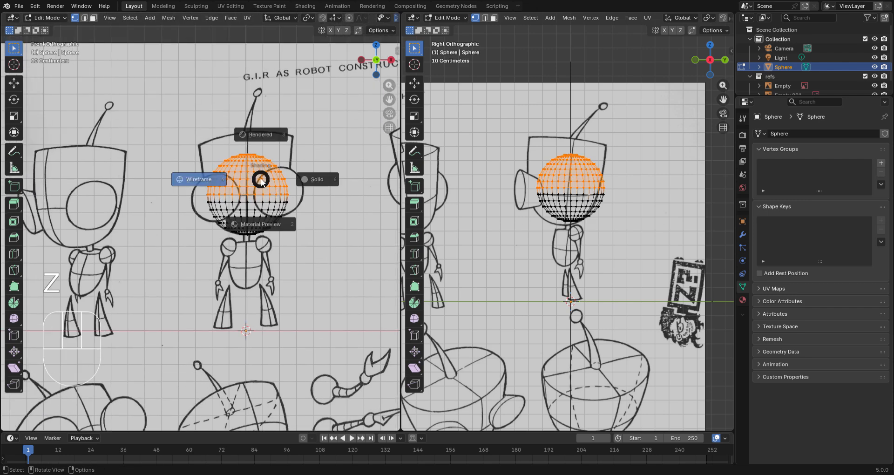
{"action": "left_click", "coordinate": [327, 180]}
{"action": "key", "text": "z"}
{"action": "left_click", "coordinate": [251, 180]}
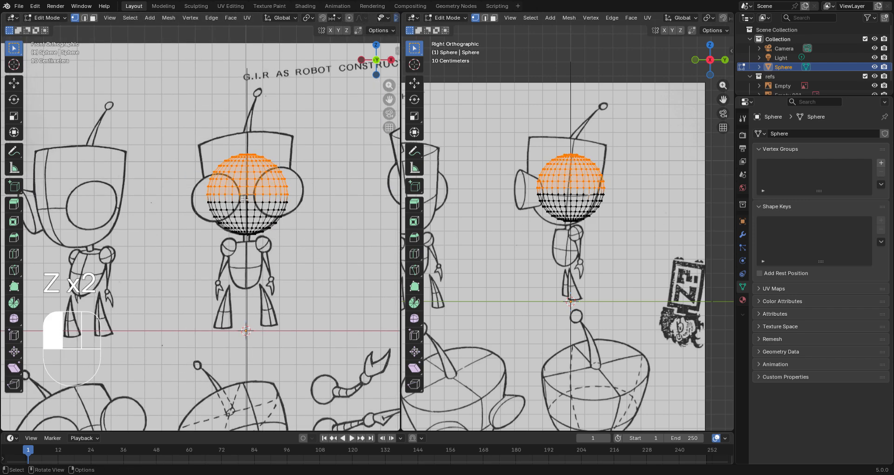
{"action": "left_click", "coordinate": [176, 131]}
{"action": "left_click_drag", "start_coordinate": [176, 132], "coordinate": [312, 198]}
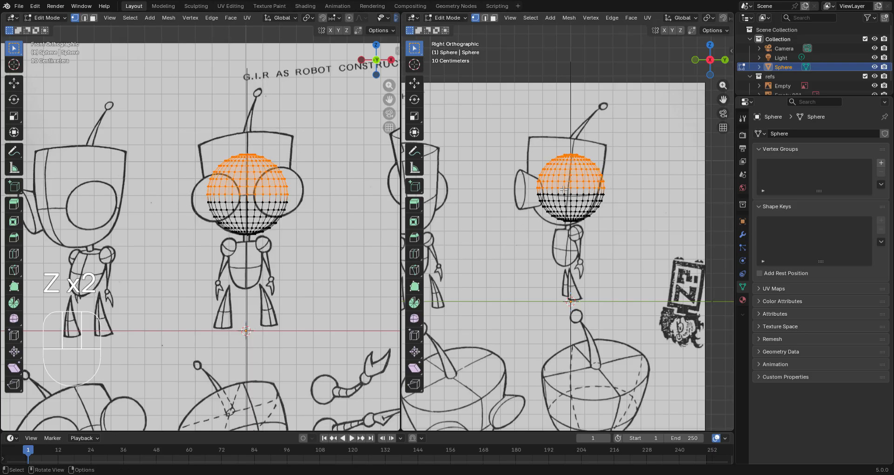
Raise the sphere's upper half along Z to the head's top edge and scale it up to about the head's width
{"action": "key", "text": "g"}
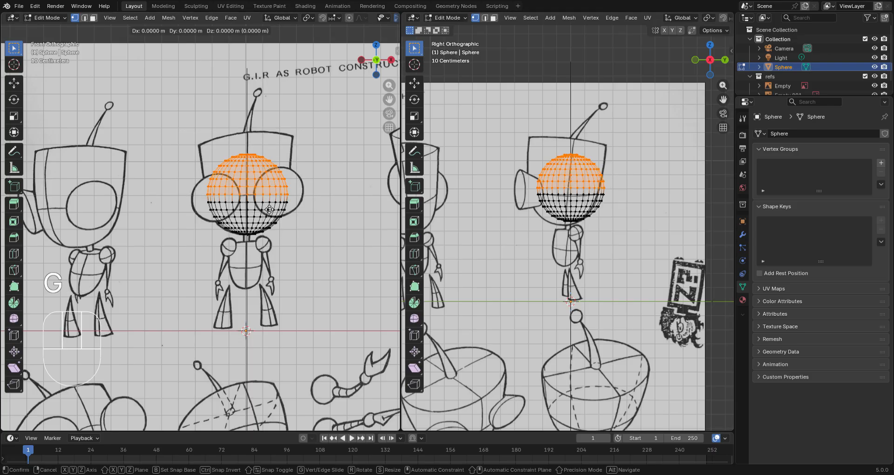
{"action": "key", "text": "z"}
{"action": "left_click", "coordinate": [271, 152]}
{"action": "key", "text": "s"}
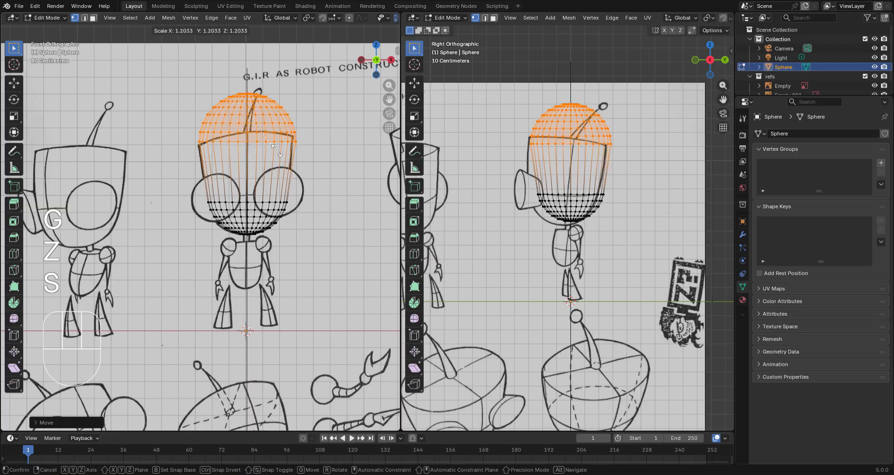
{"action": "left_click", "coordinate": [282, 154]}
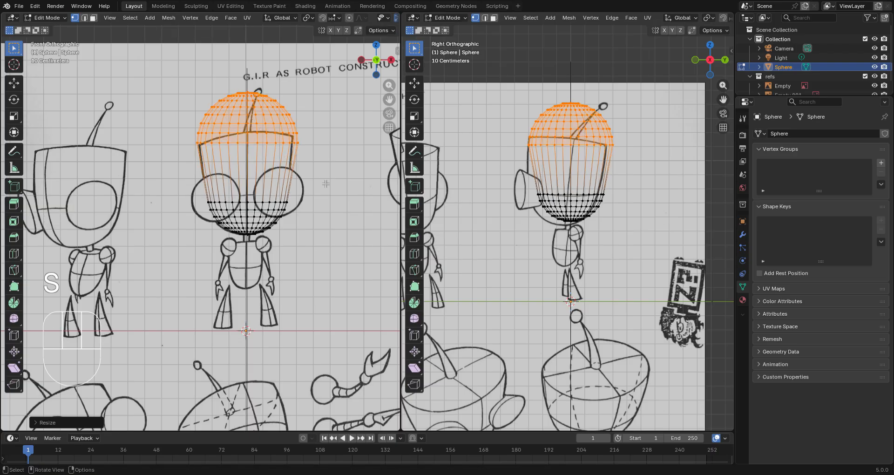
Squash the upper half along Z into a shallow cap and lower it about 0.15 m onto the head's top edge
{"action": "scroll", "coordinate": [278, 110], "scroll_direction": "down", "scroll_amount": 1}
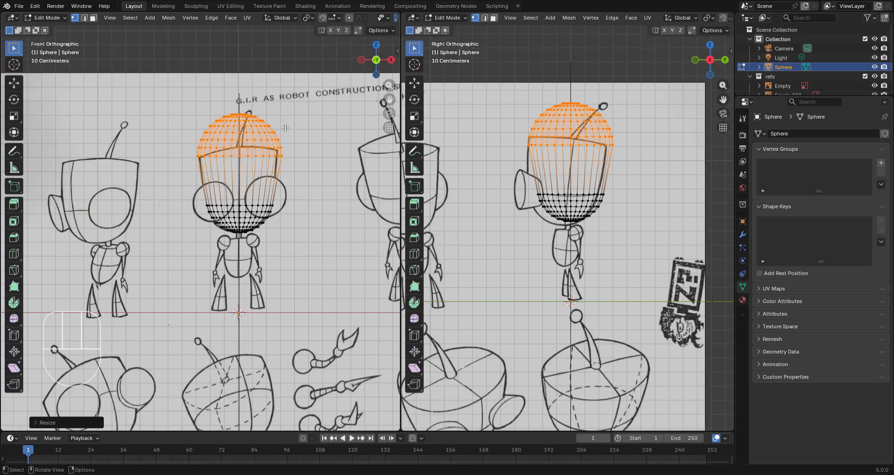
{"action": "key", "text": "s"}
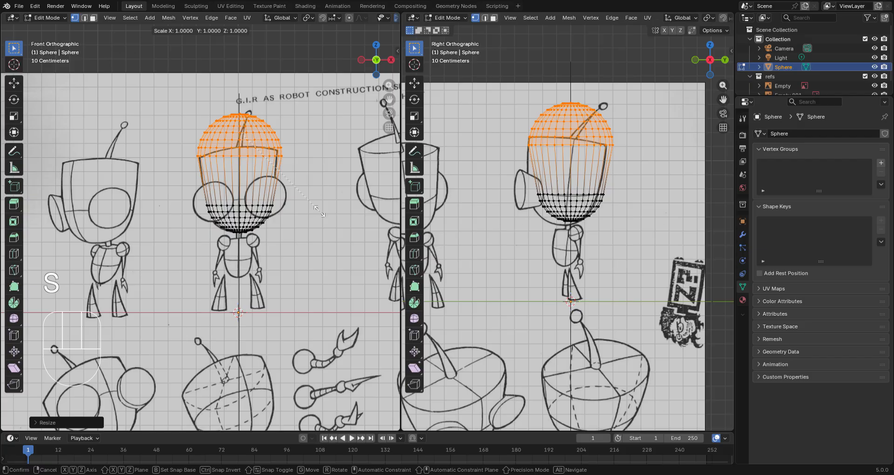
{"action": "key", "text": "z"}
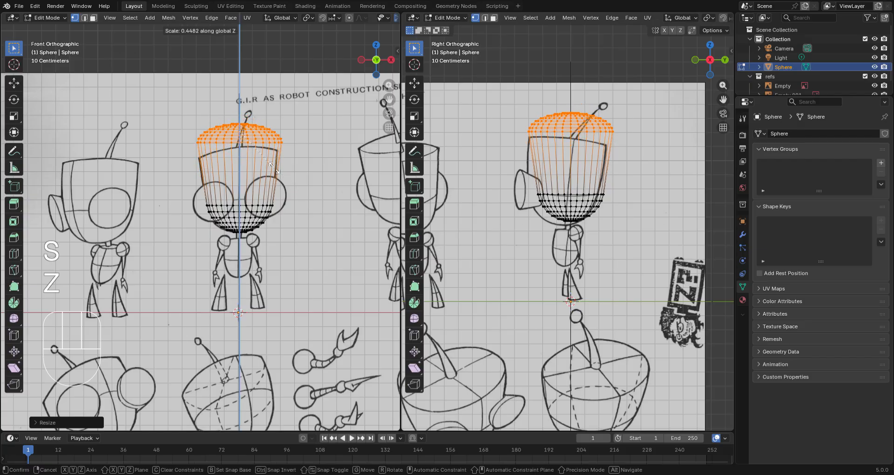
{"action": "left_click", "coordinate": [266, 170]}
{"action": "key", "text": "g"}
{"action": "key", "text": "z"}
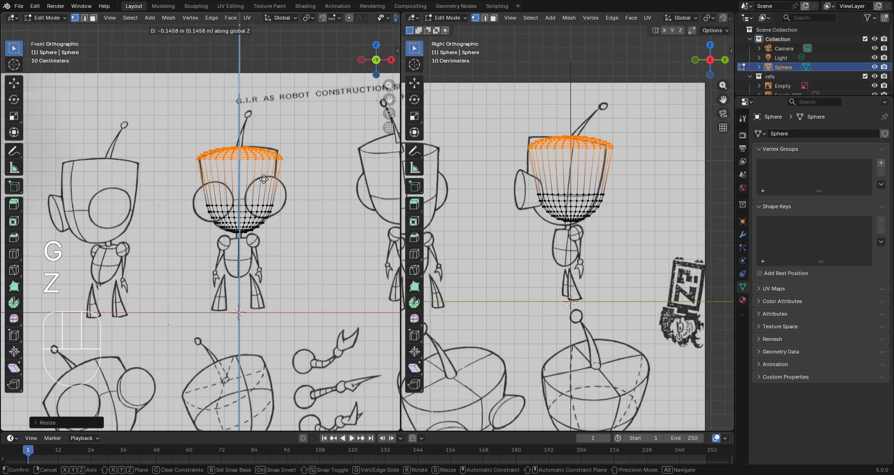
{"action": "left_click", "coordinate": [263, 180]}
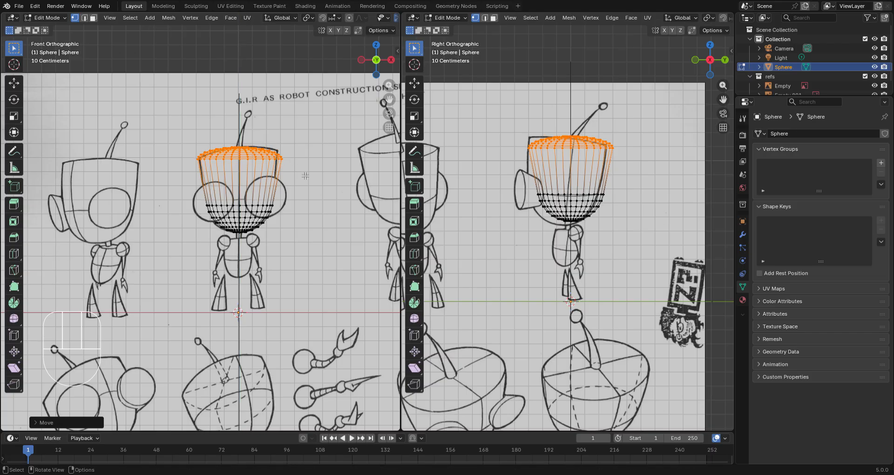
{"action": "key", "text": "s"}
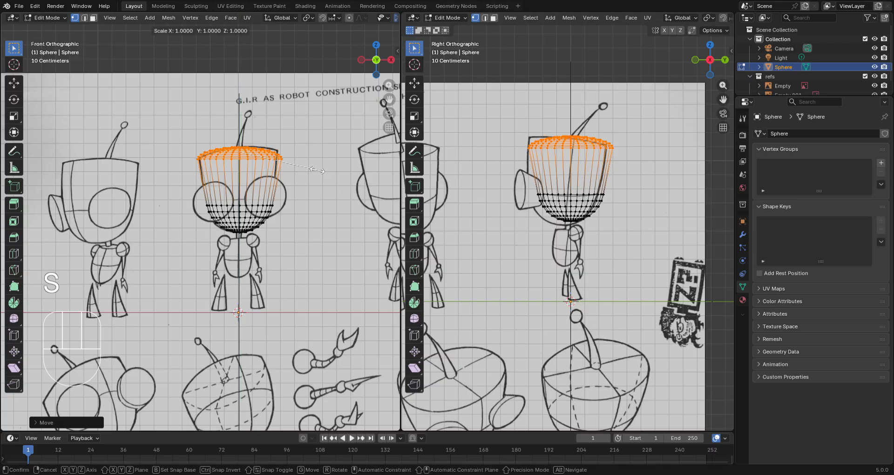
{"action": "key", "text": "z"}
{"action": "key", "text": "0"}
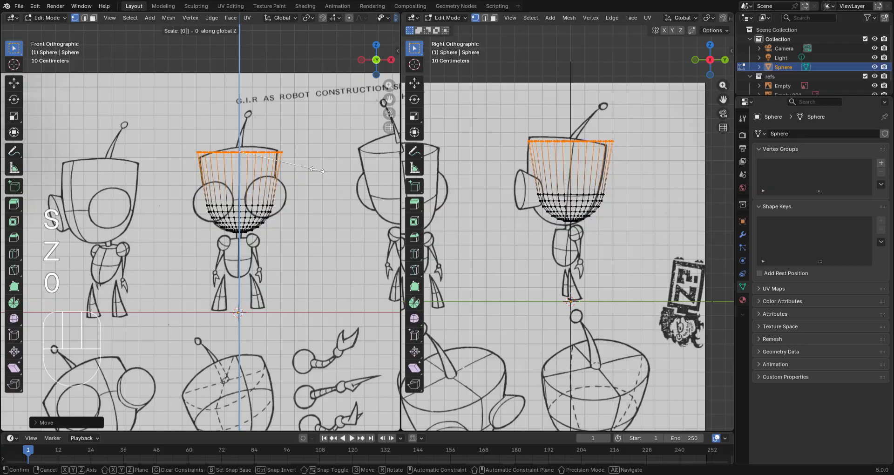
{"action": "right_click", "coordinate": [318, 170]}
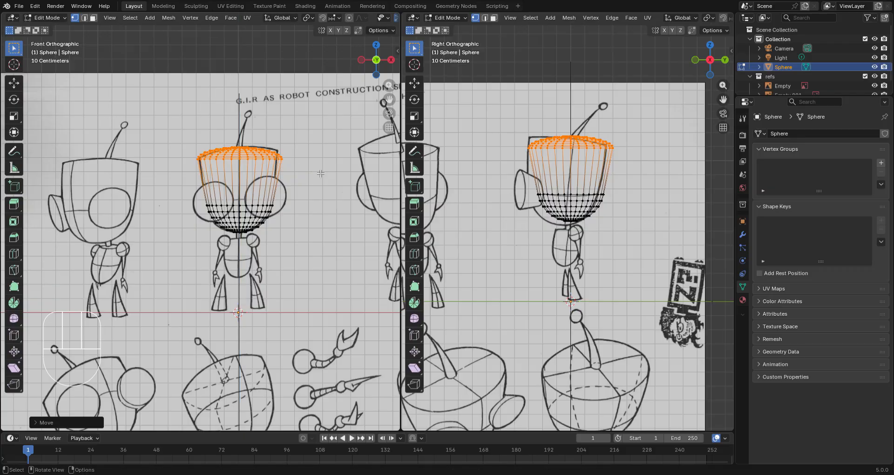
Try flattening the cap to scale 0 along Z and tilting it in the side view, and undo the flattening
{"action": "key", "text": "s"}
{"action": "key", "text": "z"}
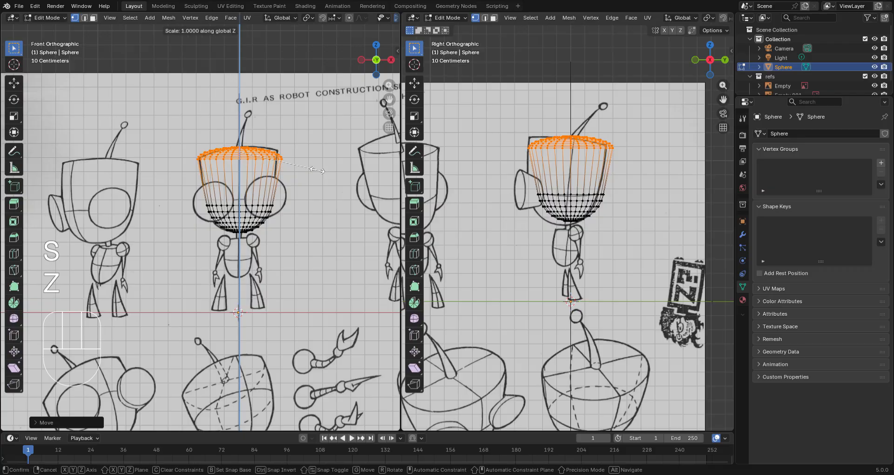
{"action": "key", "text": "0"}
{"action": "key", "text": "Return"}
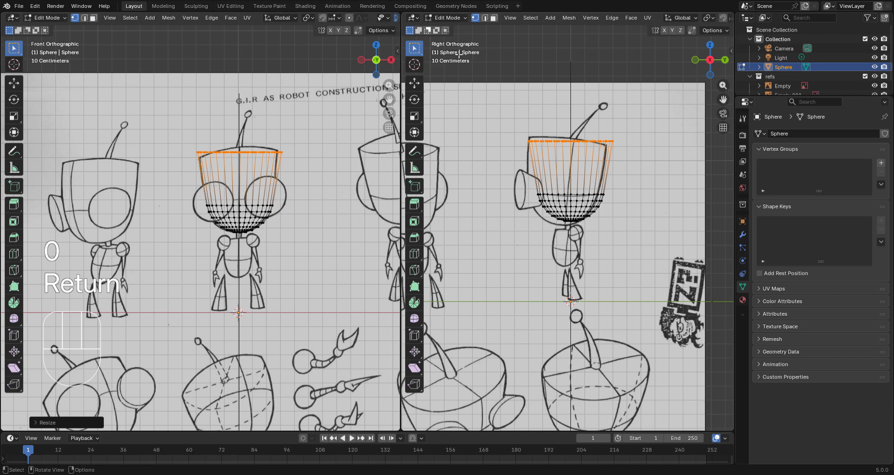
{"action": "key", "text": "r"}
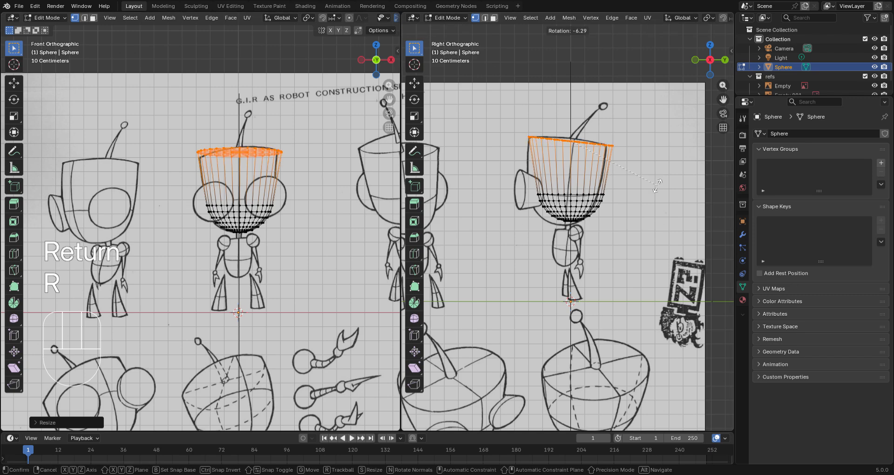
{"action": "right_click", "coordinate": [656, 184]}
{"action": "key", "text": "ctrl+z"}
Scale the cap down slightly along Z, keeping a gentle curve across the head's top
{"action": "key", "text": "s"}
{"action": "key", "text": "z"}
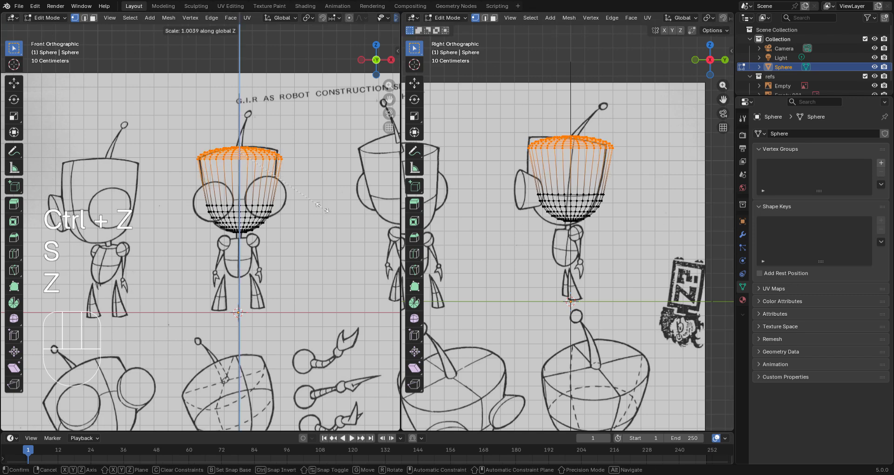
{"action": "left_click", "coordinate": [296, 182]}
{"action": "scroll", "coordinate": [633, 161], "scroll_direction": "up", "scroll_amount": 1}
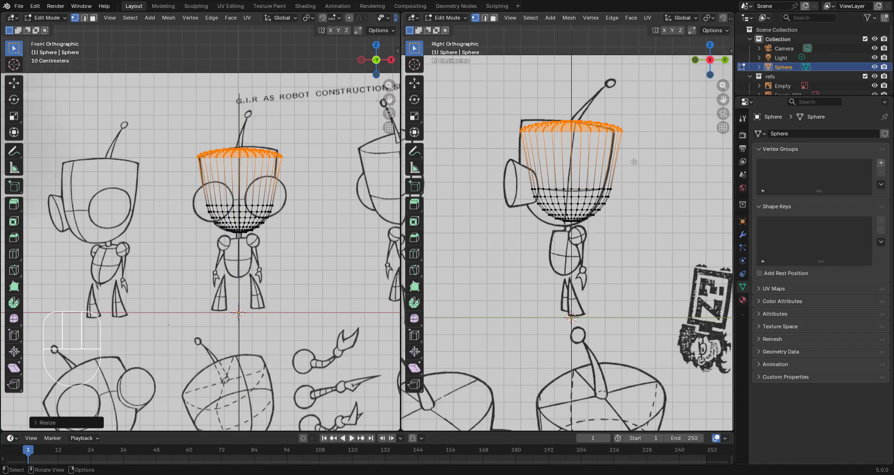
Move the entire head mesh along Y so its back edge lines up with the side drawing
{"action": "left_click", "coordinate": [599, 205]}
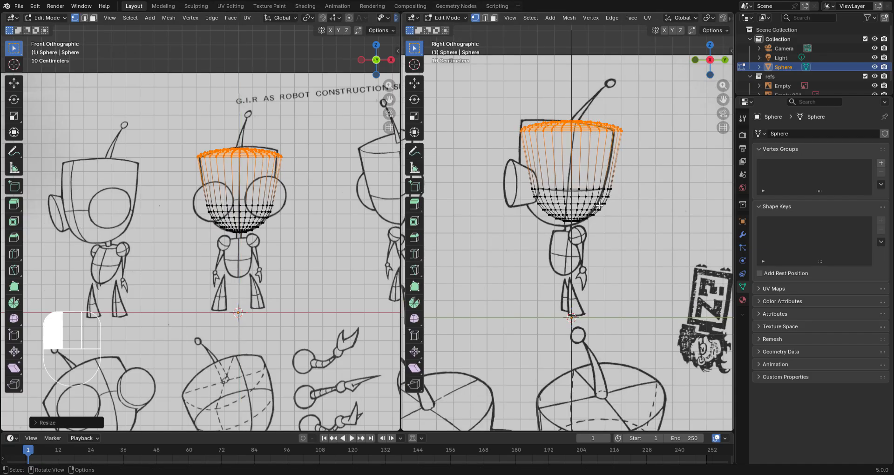
{"action": "key", "text": "l"}
{"action": "key", "text": "g"}
{"action": "key", "text": "y"}
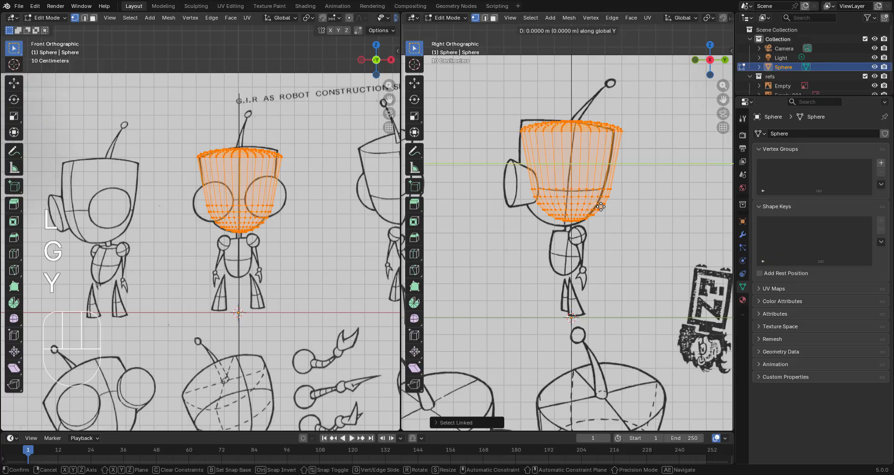
{"action": "left_click", "coordinate": [593, 205]}
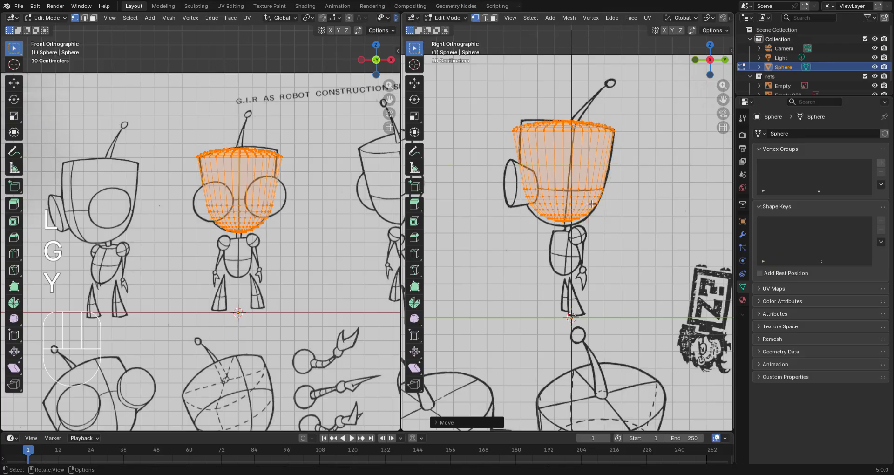
Try edge-sliding the ring around the head's top pole inward by about 0.61
{"action": "scroll", "coordinate": [388, 237], "scroll_direction": "up", "scroll_amount": 2}
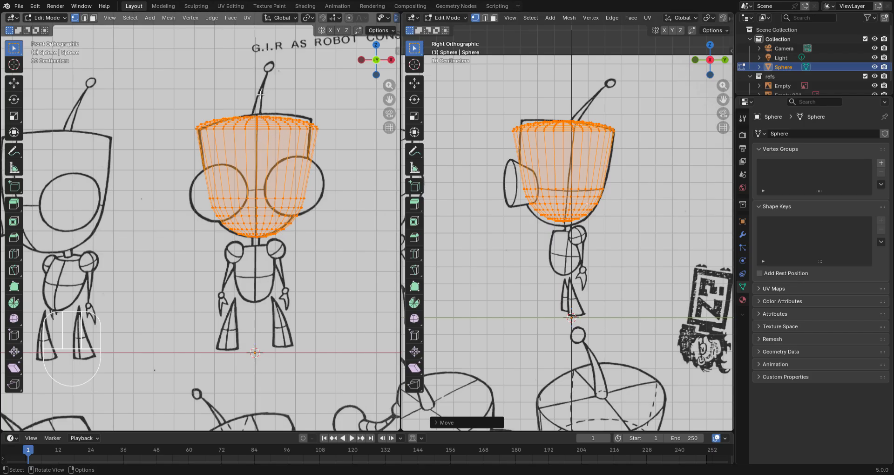
{"action": "middle_click_drag", "start_coordinate": [196, 106], "coordinate": [263, 221]}
{"action": "left_click", "coordinate": [290, 183]}
{"action": "scroll", "coordinate": [311, 190], "scroll_direction": "up", "scroll_amount": 3}
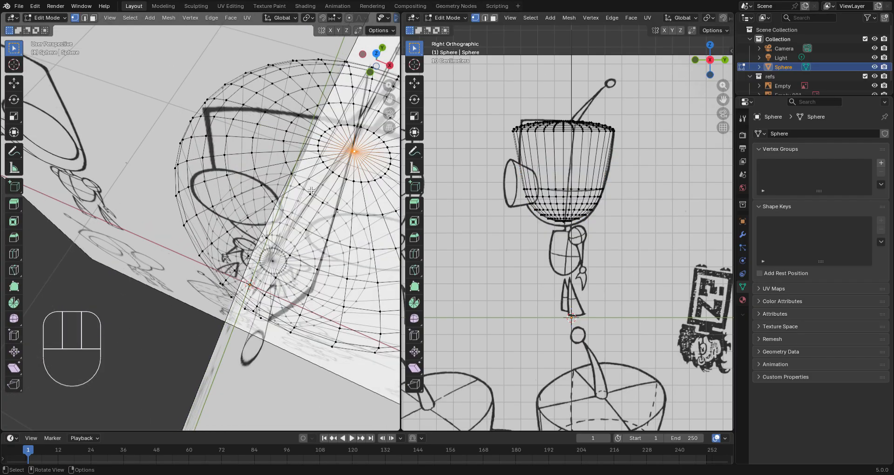
{"action": "left_click", "coordinate": [351, 180], "text": "alt+shift"}
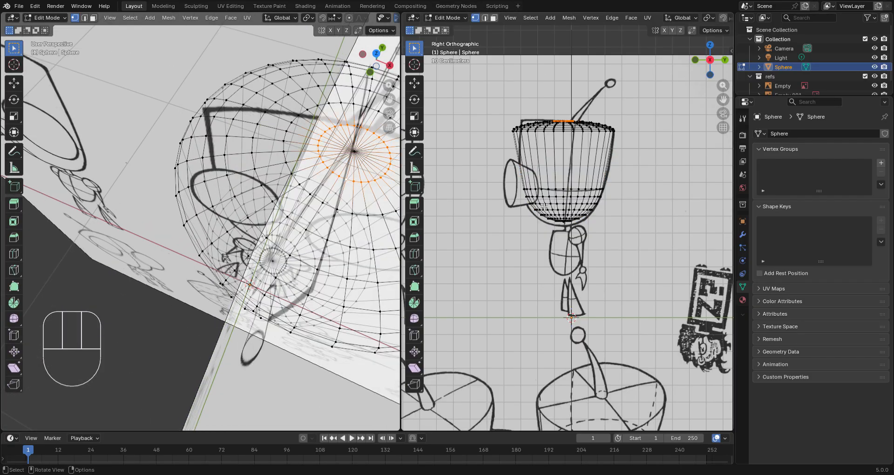
{"action": "key", "text": "s"}
{"action": "key", "text": "s"}
{"action": "key", "text": "s"}
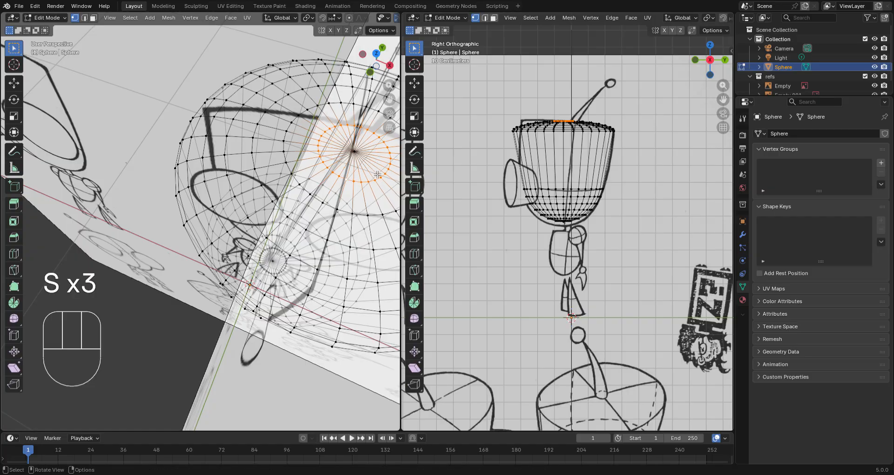
{"action": "key", "text": "g"}
{"action": "key", "text": "g"}
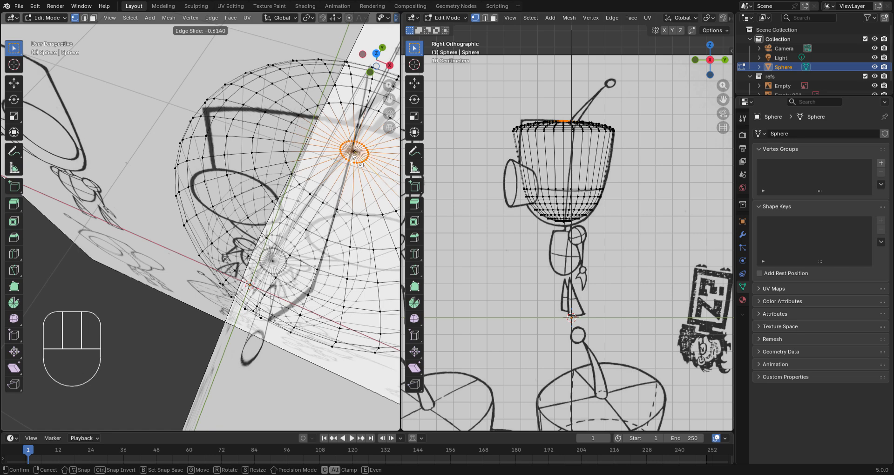
{"action": "left_click", "coordinate": [362, 183]}
{"action": "key", "text": "alt+a"}
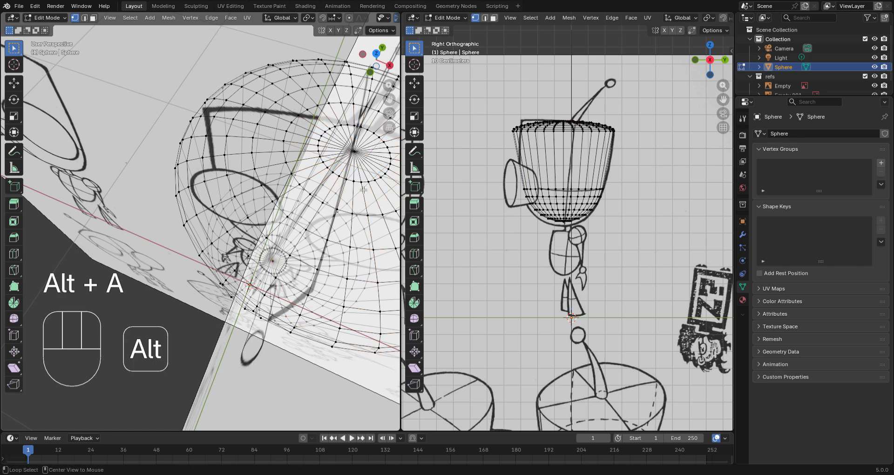
Edge-slide the ring around the head's top pole inward by about 0.54 to make a small base circle for the antenna
{"action": "left_click", "coordinate": [362, 187], "text": "alt+shift"}
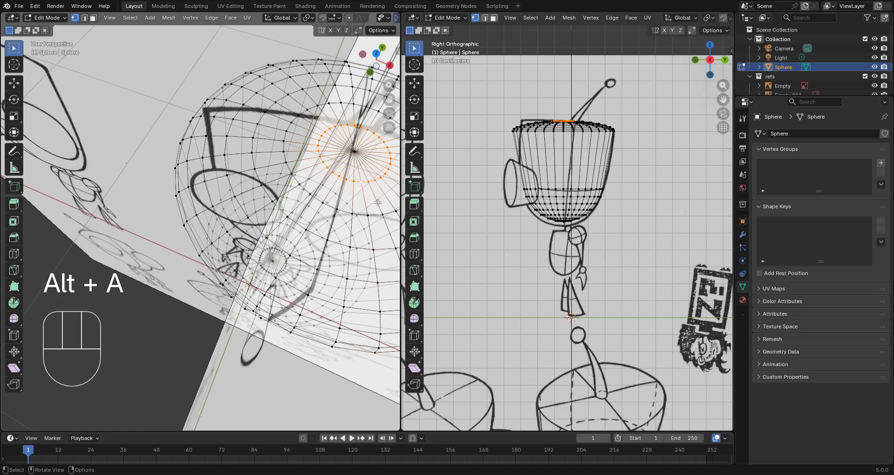
{"action": "key", "text": "g"}
{"action": "key", "text": "g"}
{"action": "key", "text": "g"}
{"action": "key", "text": "g"}
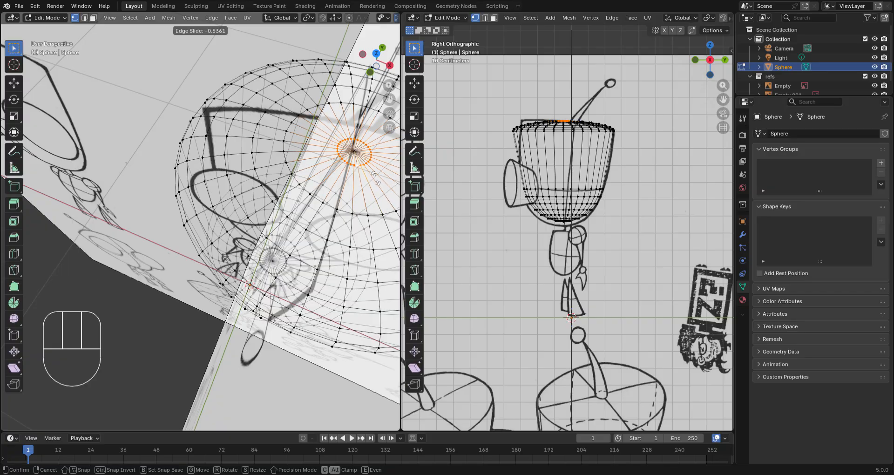
{"action": "left_click", "coordinate": [373, 175]}
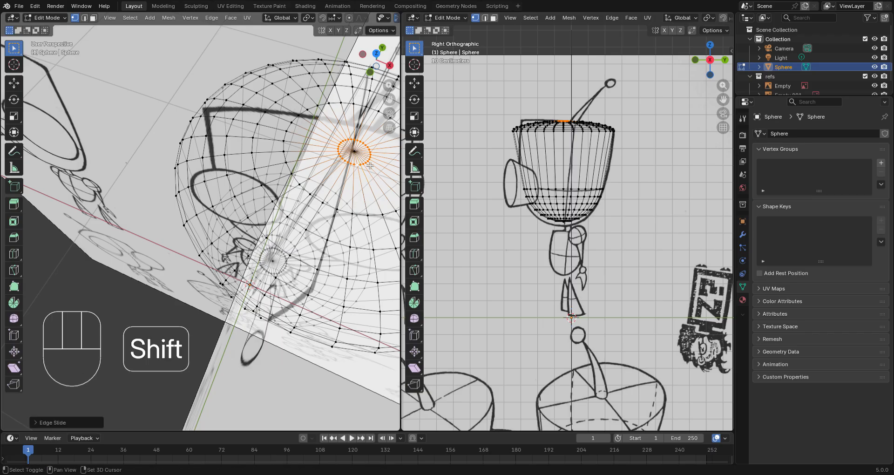
Extrude the base circle in the side view, move its end to the drawn antenna ball and rotate it along the antenna's slant
{"action": "left_click", "coordinate": [361, 156], "text": "shift"}
{"action": "key", "text": "KP_3"}
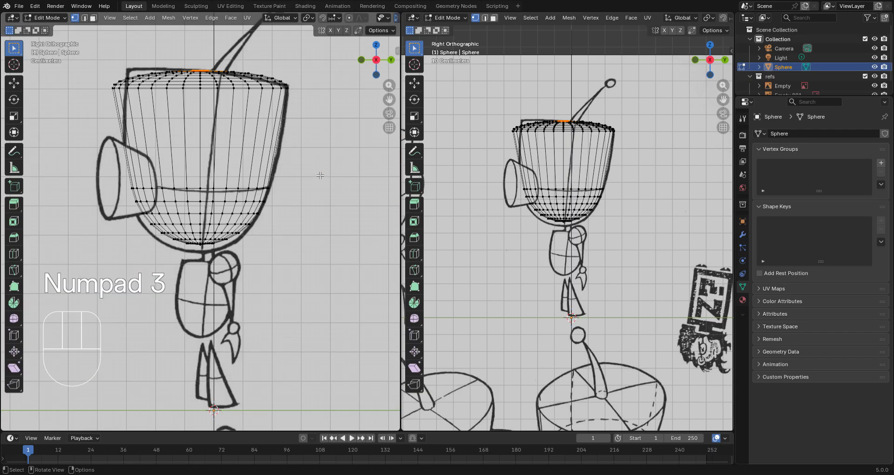
{"action": "middle_click_drag", "start_coordinate": [279, 139], "coordinate": [289, 247], "text": "shift"}
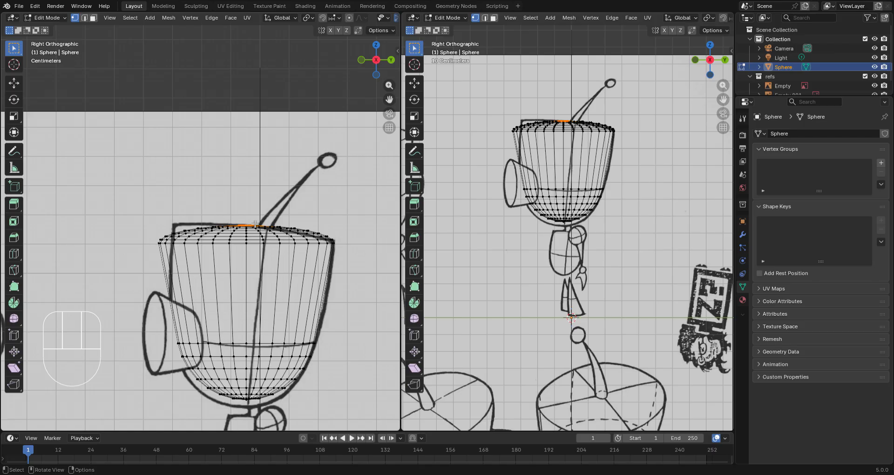
{"action": "key", "text": "e"}
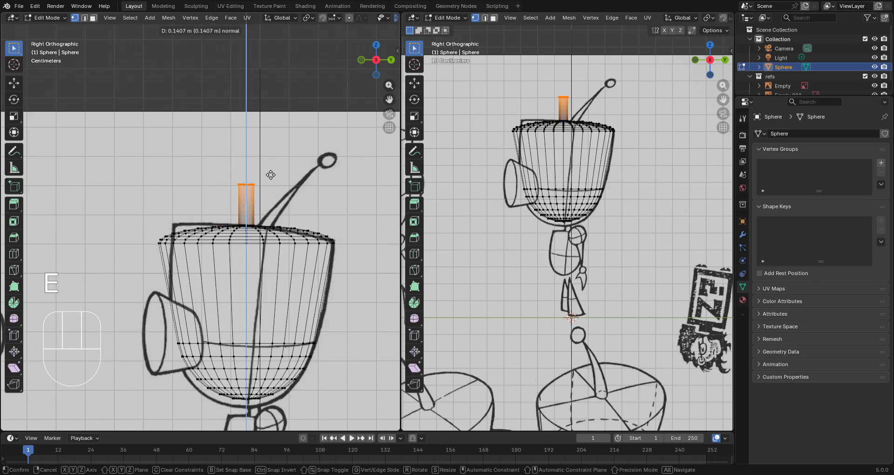
{"action": "key", "text": "g"}
{"action": "left_click", "coordinate": [343, 155]}
{"action": "key", "text": "r"}
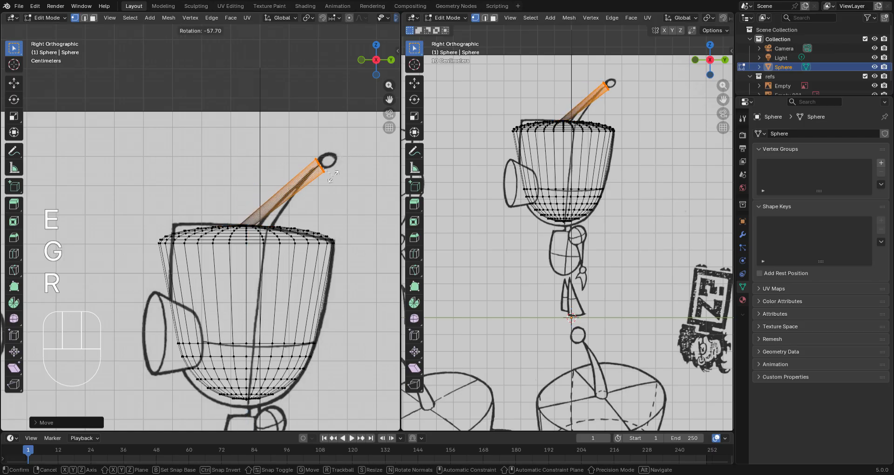
{"action": "left_click", "coordinate": [338, 193]}
Scale the antenna's tip ring to about 0.25 and fine-tune its position and size at the ball's lower edge
{"action": "key", "text": "s"}
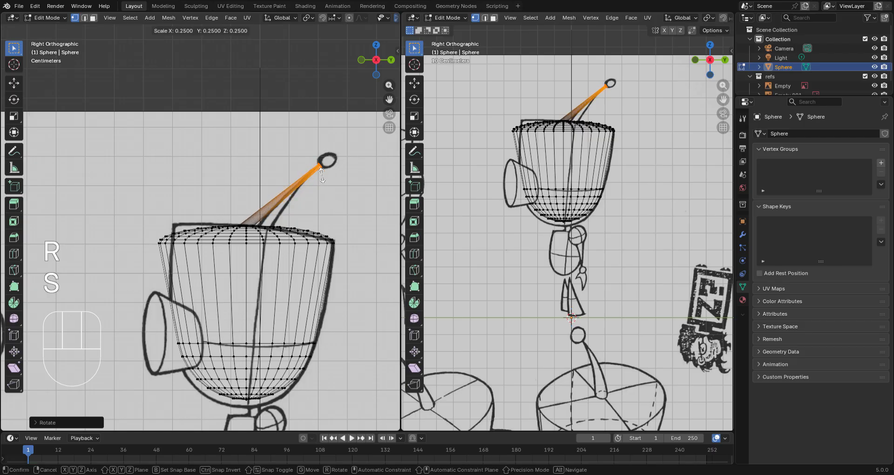
{"action": "left_click", "coordinate": [322, 174]}
{"action": "key", "text": "g"}
{"action": "left_click", "coordinate": [333, 181]}
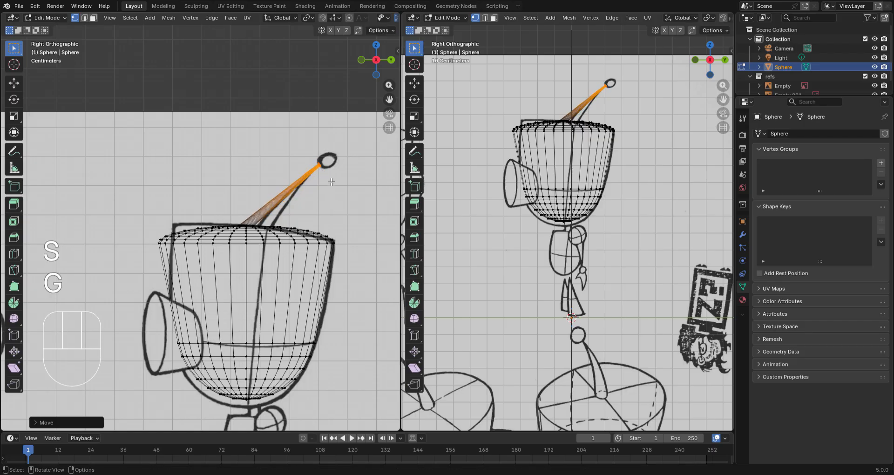
{"action": "key", "text": "s"}
{"action": "left_click", "coordinate": [337, 184]}
Shrink the antenna's tip ring further to the thickness of the drawn stem and check it from other views
{"action": "scroll", "coordinate": [339, 186], "scroll_direction": "up", "scroll_amount": 4}
{"action": "middle_click_drag", "start_coordinate": [354, 164], "coordinate": [170, 275], "text": "shift"}
{"action": "scroll", "coordinate": [134, 305], "scroll_direction": "up", "scroll_amount": 5}
{"action": "scroll", "coordinate": [170, 275], "scroll_direction": "up", "scroll_amount": 3}
{"action": "key", "text": "s"}
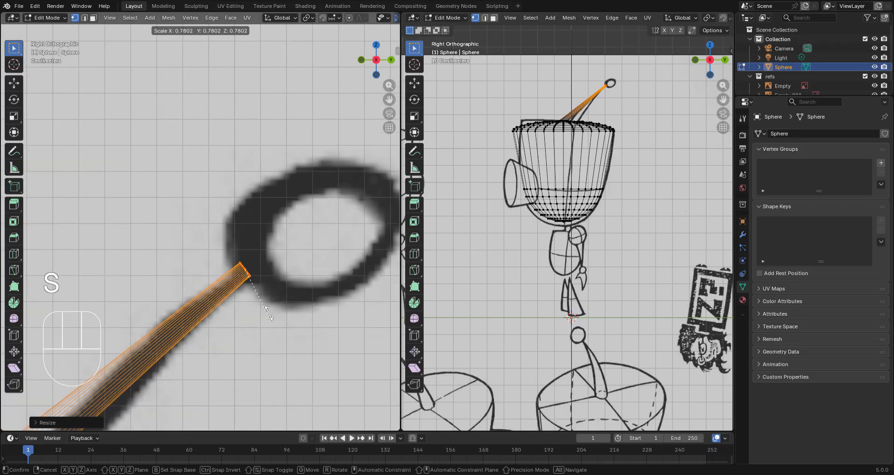
{"action": "right_click", "coordinate": [250, 273]}
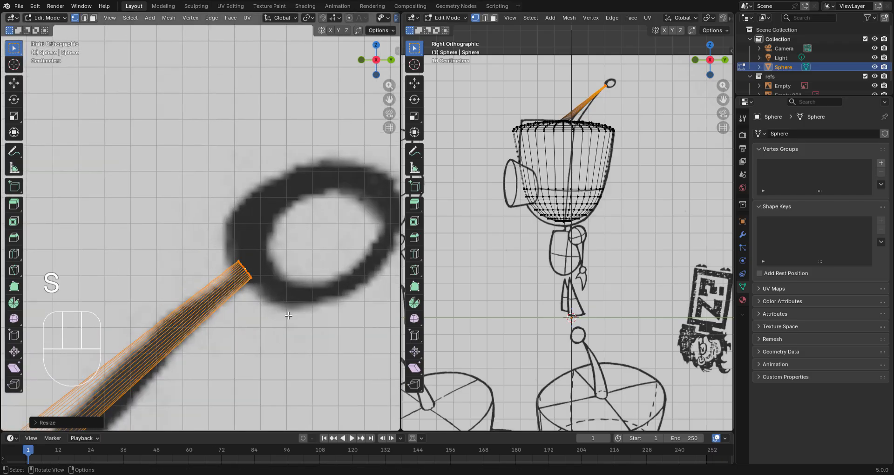
{"action": "key", "text": "s"}
{"action": "left_click", "coordinate": [268, 292]}
{"action": "middle_click_drag", "start_coordinate": [269, 293], "coordinate": [219, 313]}
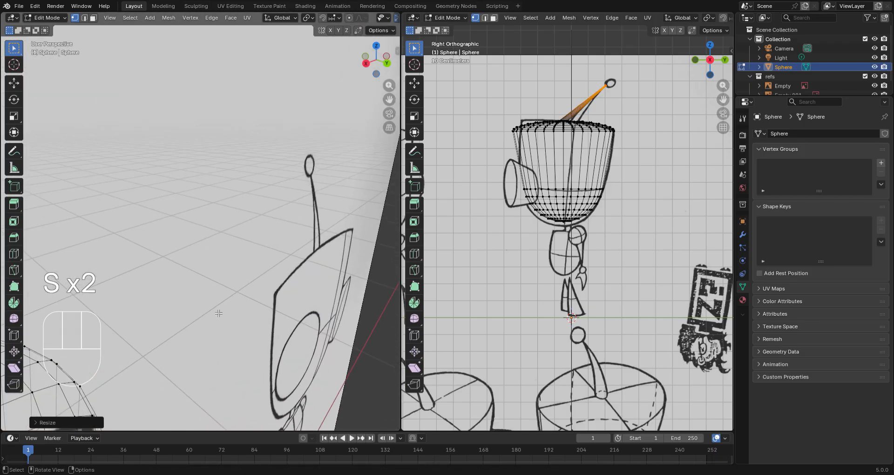
{"action": "key", "text": "KP_1"}
{"action": "key", "text": "KP_3"}
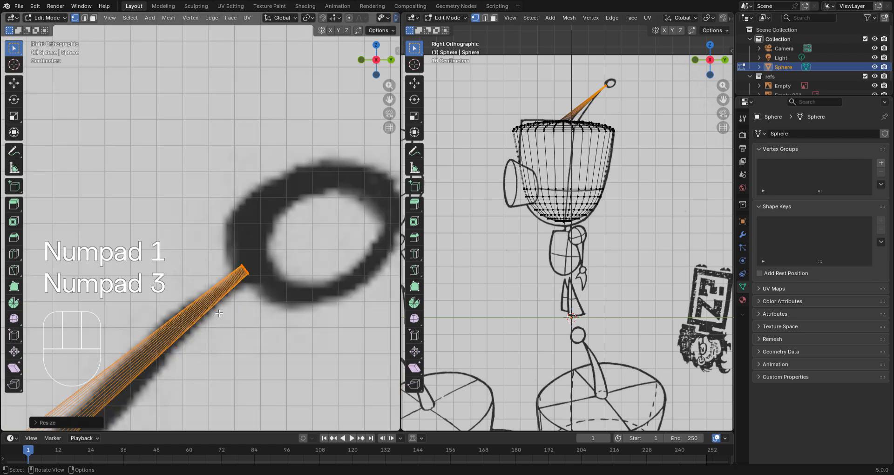
{"action": "scroll", "coordinate": [265, 288], "scroll_direction": "down", "scroll_amount": 1}
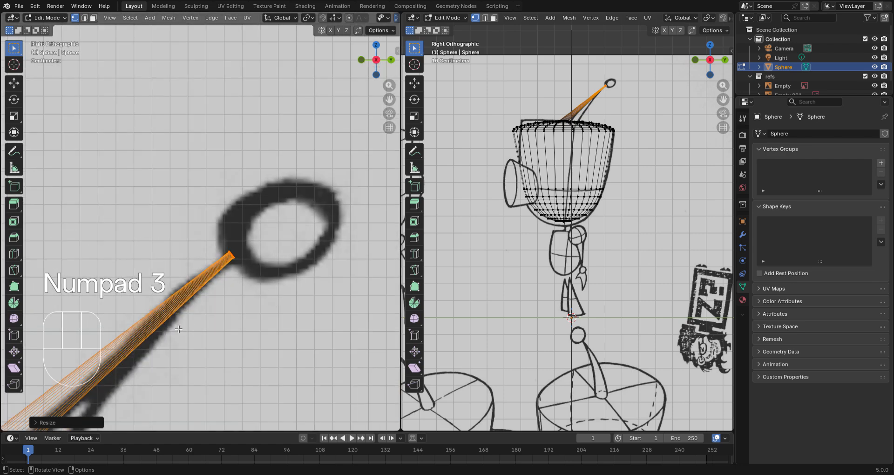
{"action": "key", "text": "ctrl+r"}
{"action": "middle_click_drag", "start_coordinate": [282, 253], "coordinate": [360, 149], "text": "shift"}
{"action": "right_click", "coordinate": [318, 248]}
{"action": "scroll", "coordinate": [275, 262], "scroll_direction": "down", "scroll_amount": 4}
{"action": "middle_click_drag", "start_coordinate": [243, 268], "coordinate": [369, 167], "text": "shift"}
{"action": "key", "text": "ctrl+r"}
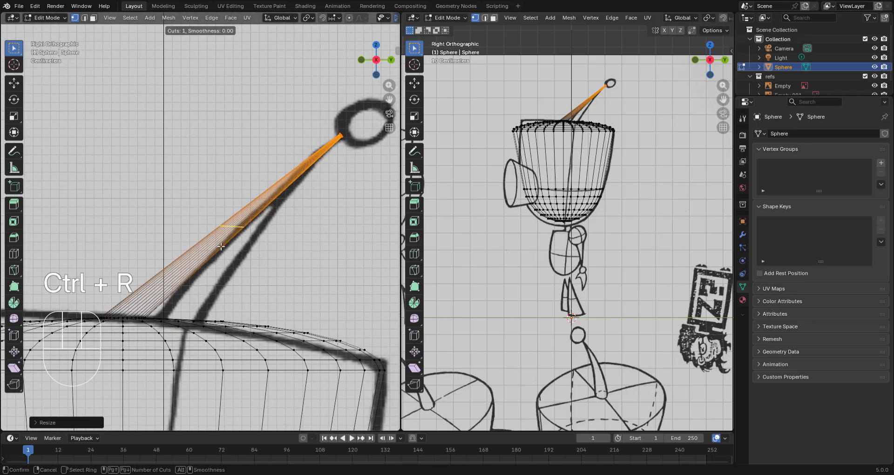
{"action": "right_click", "coordinate": [336, 213]}
{"action": "key", "text": "ctrl+r"}
{"action": "right_click", "coordinate": [320, 235]}
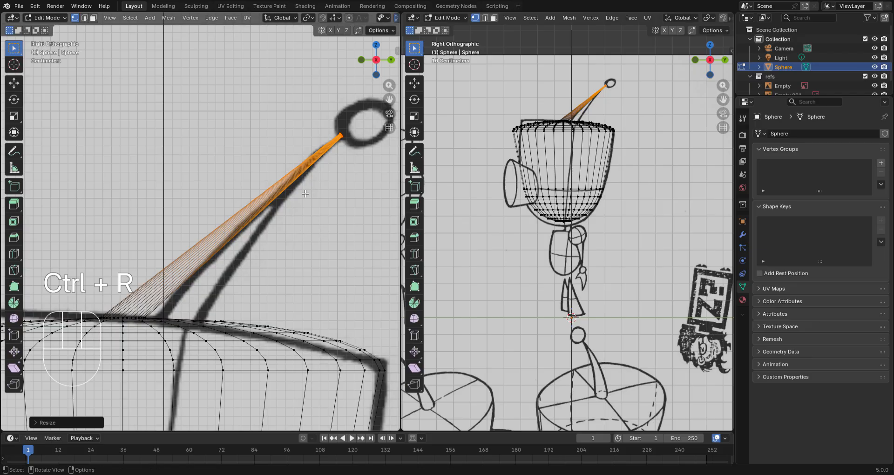
Add two evenly spaced loop cuts along the antenna and move them about 0.027 m up and forward to bow the stem
{"action": "key", "text": "ctrl+r"}
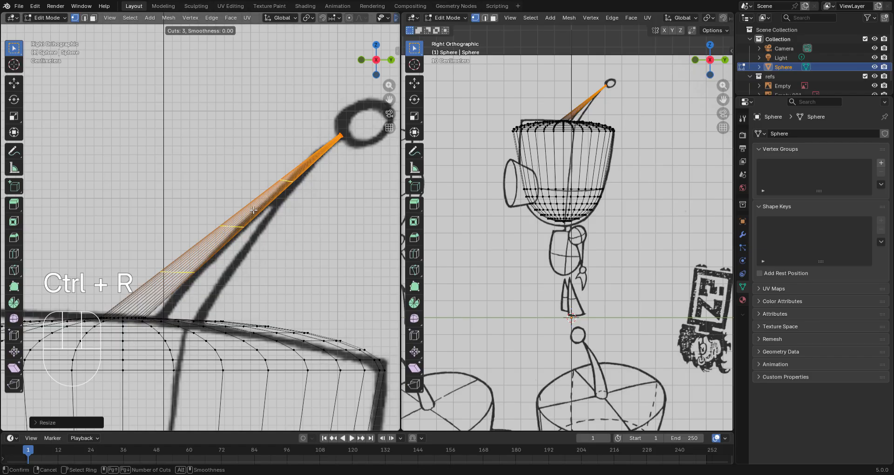
{"action": "scroll", "coordinate": [254, 210], "scroll_direction": "down", "scroll_amount": 2}
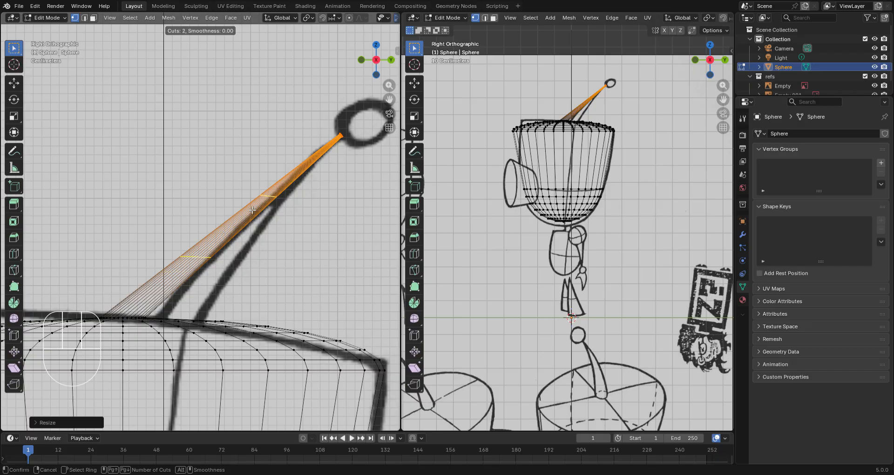
{"action": "left_click", "coordinate": [252, 210]}
{"action": "key", "text": "g"}
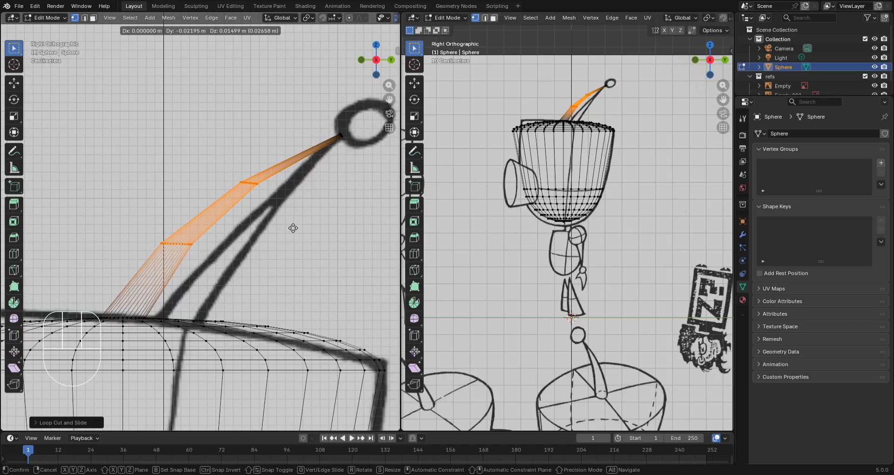
{"action": "left_click", "coordinate": [293, 228]}
{"action": "scroll", "coordinate": [293, 228], "scroll_direction": "down", "scroll_amount": 5}
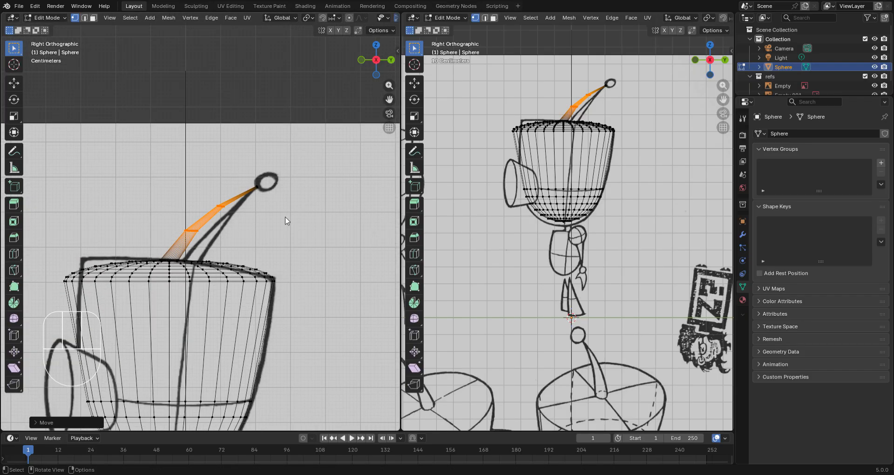
Add a Subdivision modifier to the sphere with viewport level 2 and return to Edit Mode
{"action": "key", "text": "Tab"}
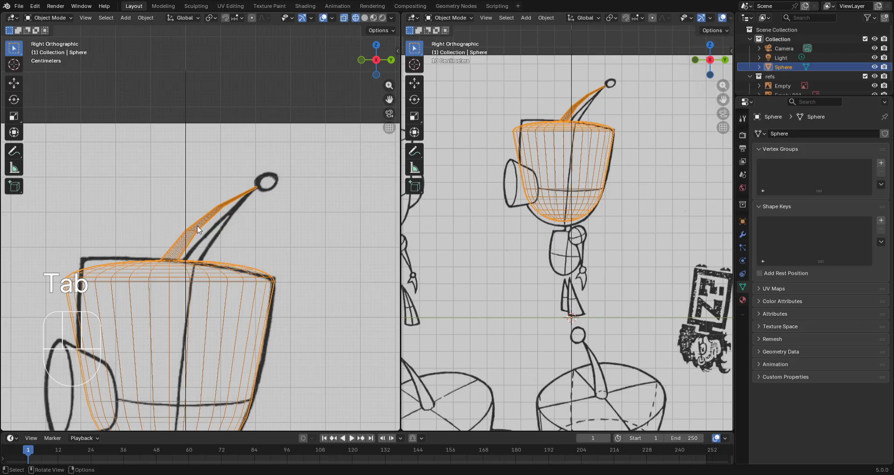
{"action": "scroll", "coordinate": [198, 229], "scroll_direction": "up", "scroll_amount": 5}
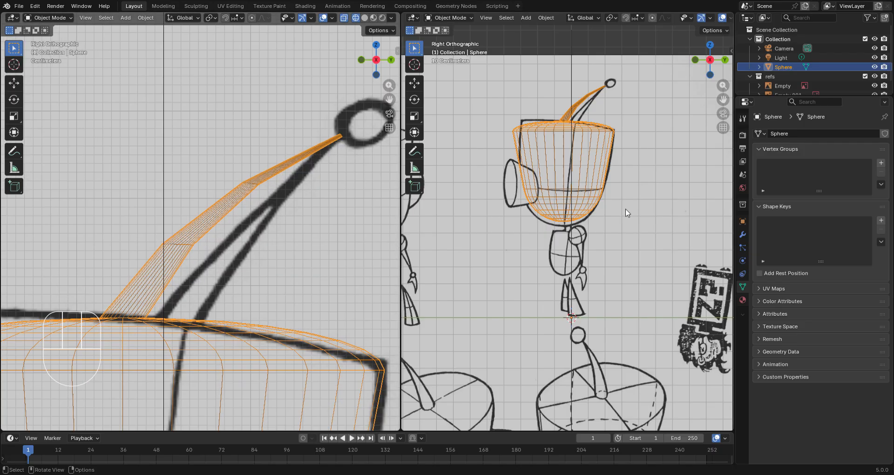
{"action": "left_click", "coordinate": [742, 235]}
{"action": "left_click", "coordinate": [814, 133]}
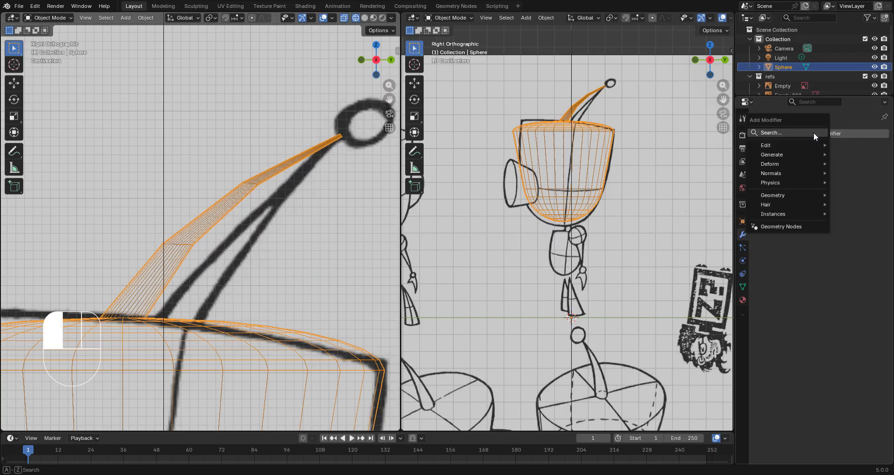
{"action": "type", "text": "s"}
{"action": "left_click", "coordinate": [744, 189]}
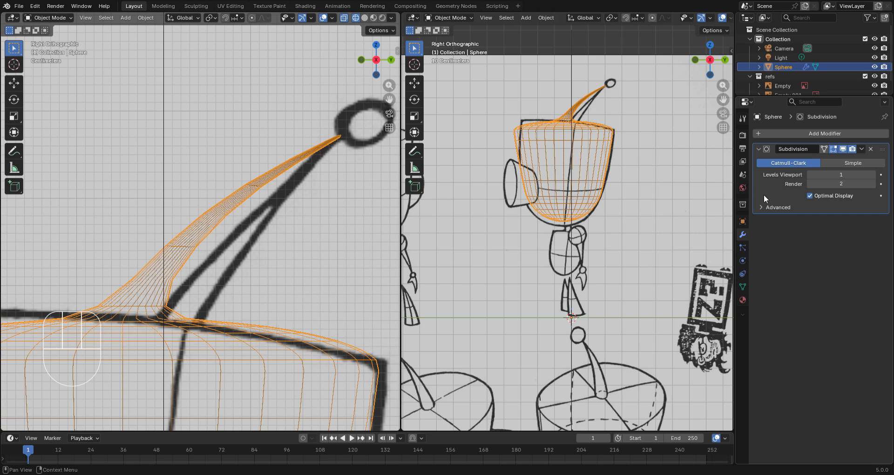
{"action": "left_click", "coordinate": [872, 175]}
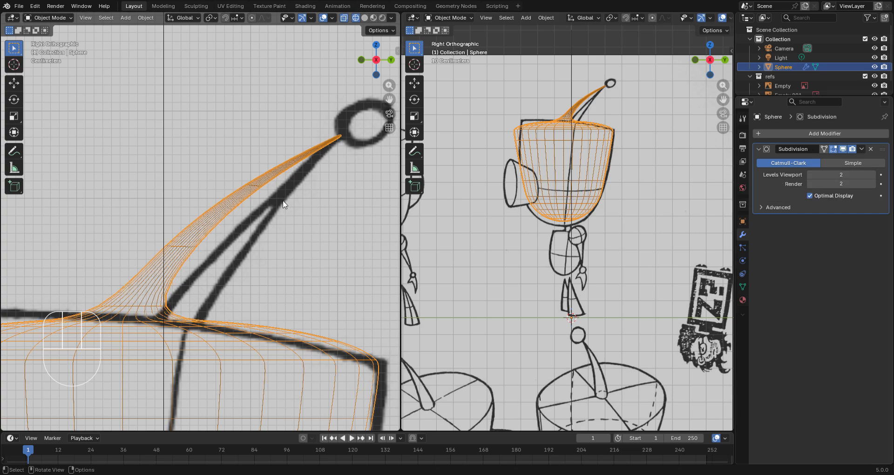
{"action": "key", "text": "Tab"}
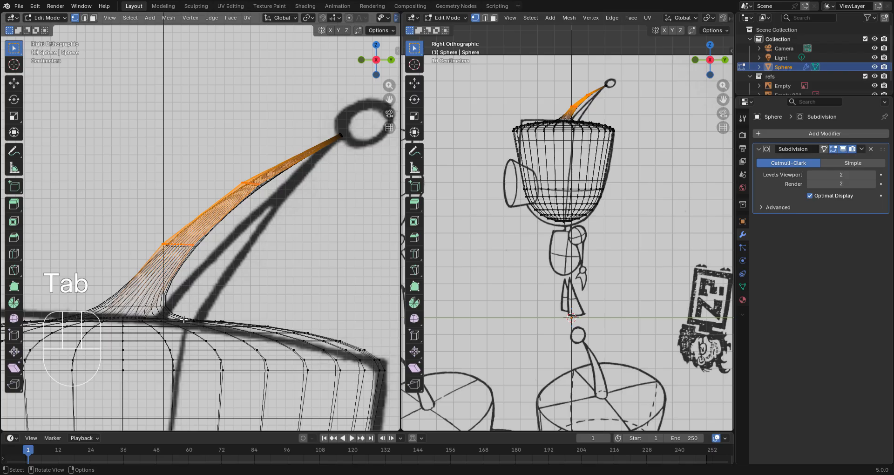
Add a loop cut around the antenna's lowest segment, slide it about 0.87 toward the head, and switch to Object Mode
{"action": "middle_click_drag", "start_coordinate": [181, 306], "coordinate": [174, 222], "text": "shift"}
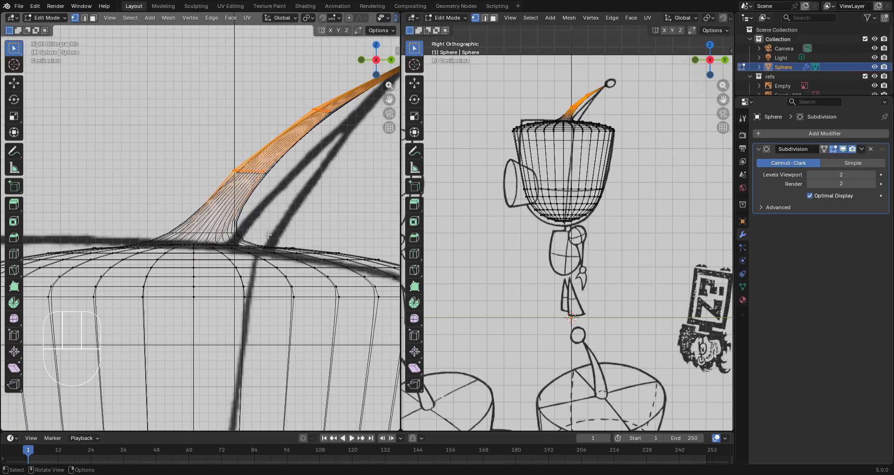
{"action": "key", "text": "d"}
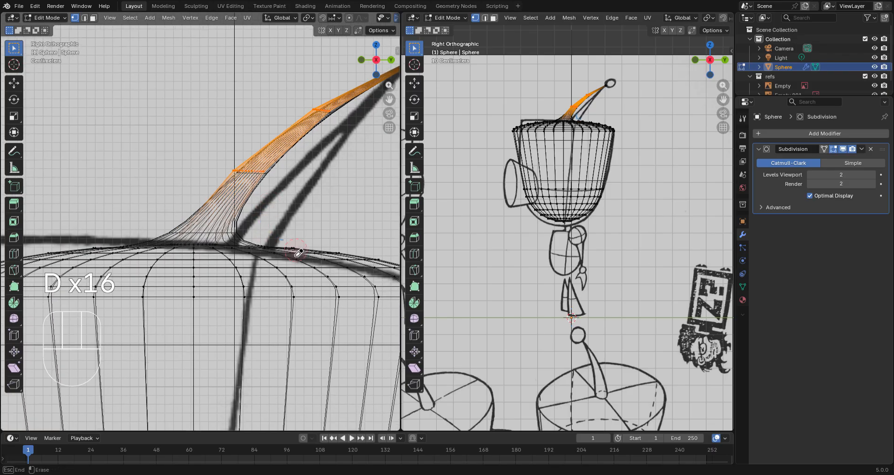
{"action": "key", "text": "ctrl+r"}
{"action": "left_click", "coordinate": [246, 205]}
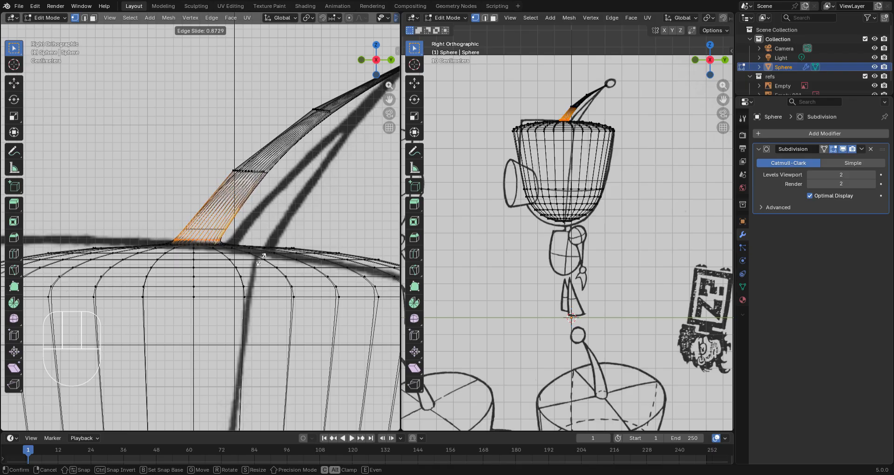
{"action": "left_click", "coordinate": [261, 259]}
{"action": "key", "text": "Tab"}
{"action": "scroll", "coordinate": [276, 239], "scroll_direction": "down", "scroll_amount": 5}
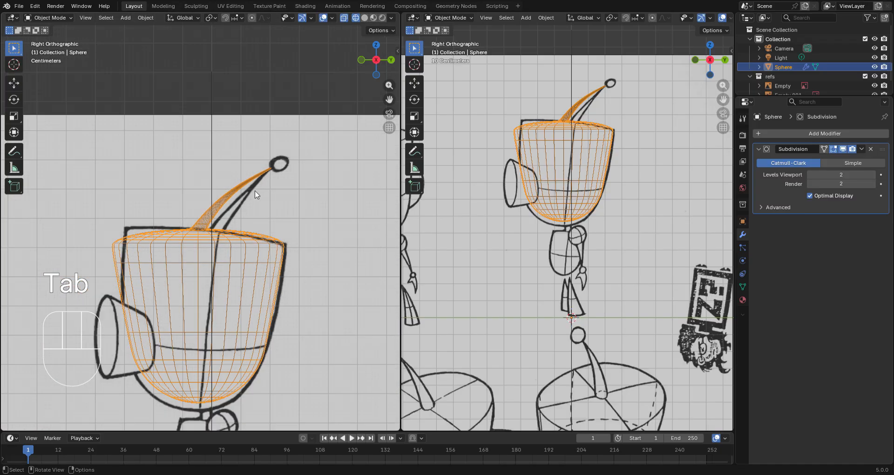
Add a UV sphere in Edit Mode, scale it down and move it up beside the antenna's tip
{"action": "key", "text": "Tab"}
{"action": "key", "text": "shift+a"}
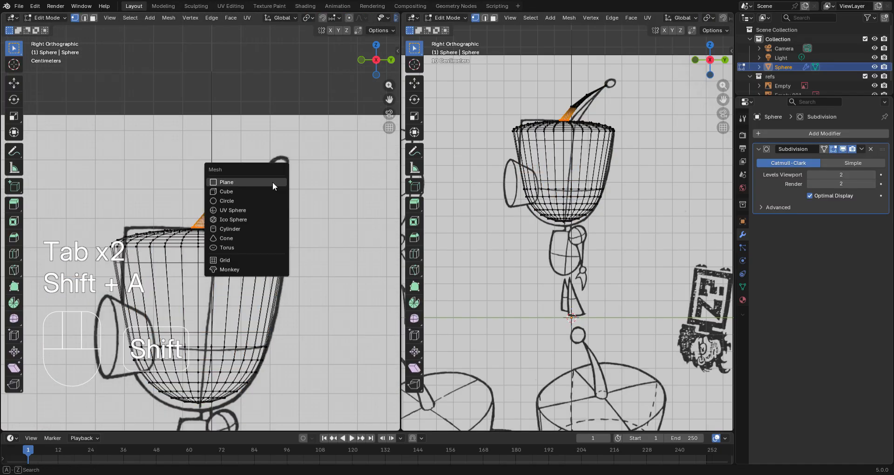
{"action": "left_click", "coordinate": [267, 211]}
{"action": "scroll", "coordinate": [209, 279], "scroll_direction": "down", "scroll_amount": 3}
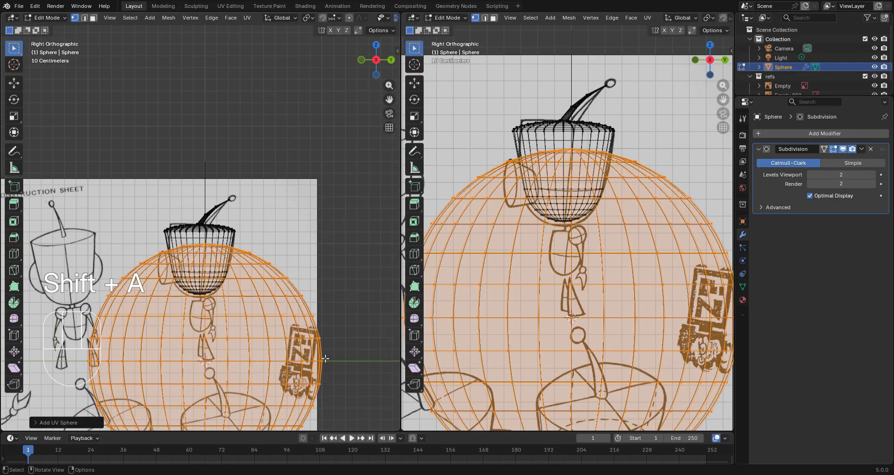
{"action": "key", "text": "s"}
{"action": "key", "text": "g"}
{"action": "left_click", "coordinate": [245, 161]}
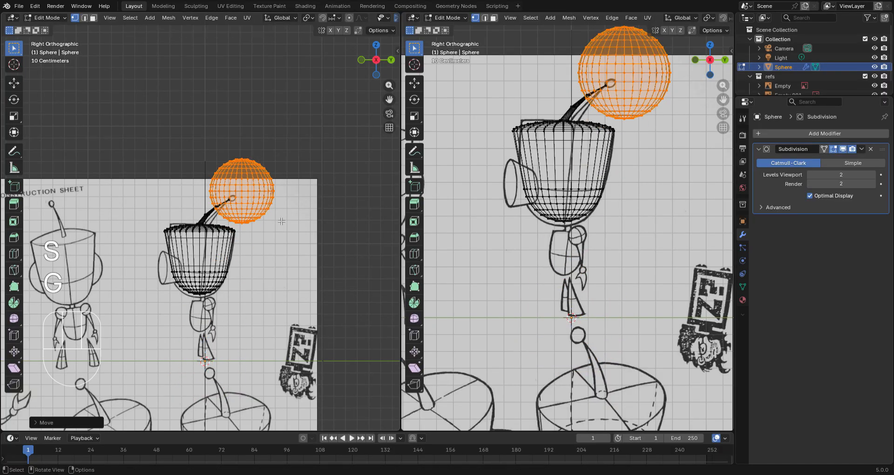
Shrink and tilt the new sphere and move it onto the drawn antenna ball in the side view
{"action": "scroll", "coordinate": [260, 177], "scroll_direction": "up", "scroll_amount": 4}
{"action": "key", "text": "s"}
{"action": "left_click", "coordinate": [278, 174]}
{"action": "scroll", "coordinate": [279, 177], "scroll_direction": "up", "scroll_amount": 3}
{"action": "key", "text": "r"}
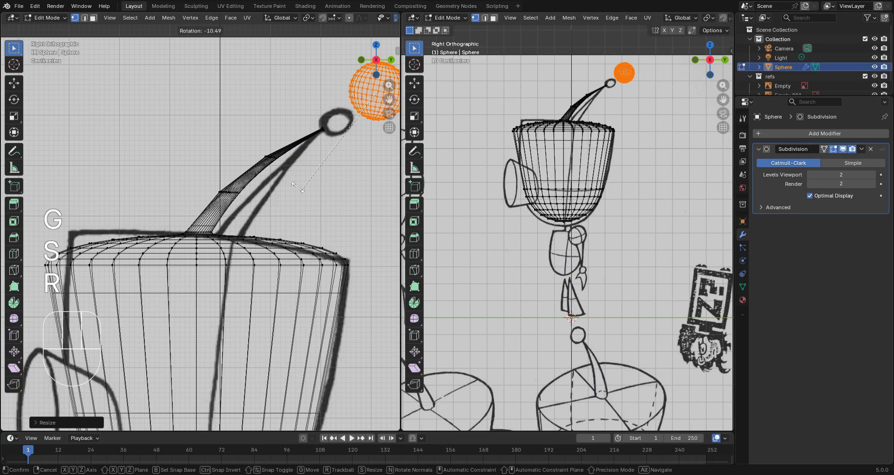
{"action": "left_click", "coordinate": [295, 98]}
{"action": "key", "text": "g"}
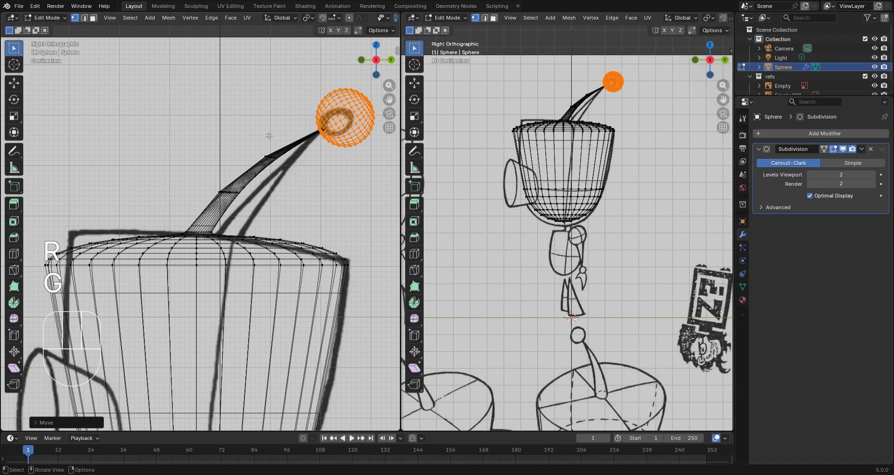
{"action": "left_click", "coordinate": [269, 136]}
{"action": "key", "text": "s"}
{"action": "left_click", "coordinate": [357, 155]}
{"action": "key", "text": "g"}
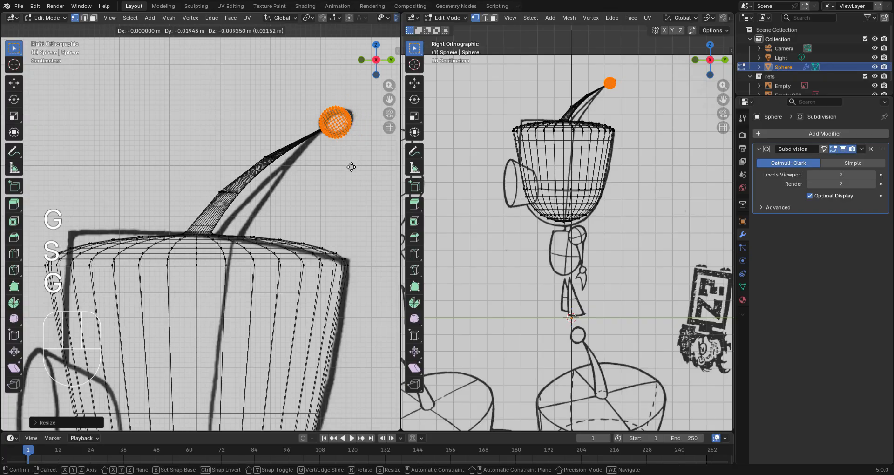
{"action": "left_click", "coordinate": [351, 166]}
Shift the antenna ball about 0.008 m sideways in the front view to center it on the stem
{"action": "scroll", "coordinate": [350, 166], "scroll_direction": "up", "scroll_amount": 4}
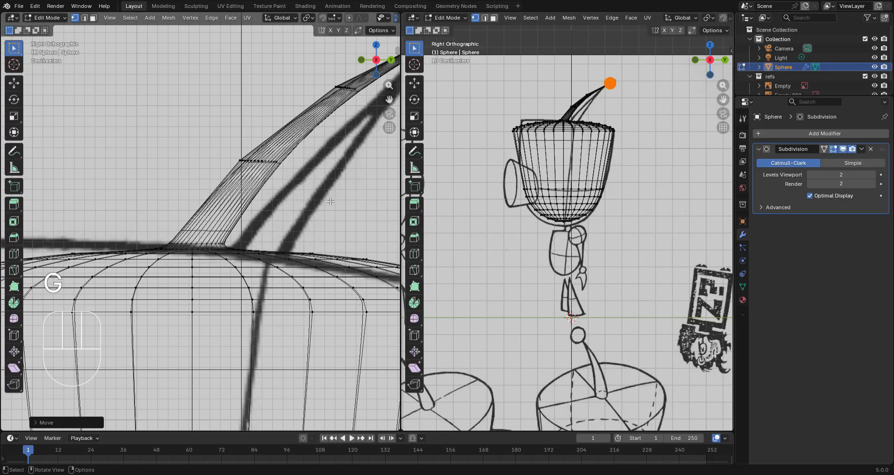
{"action": "key", "text": "KP_1"}
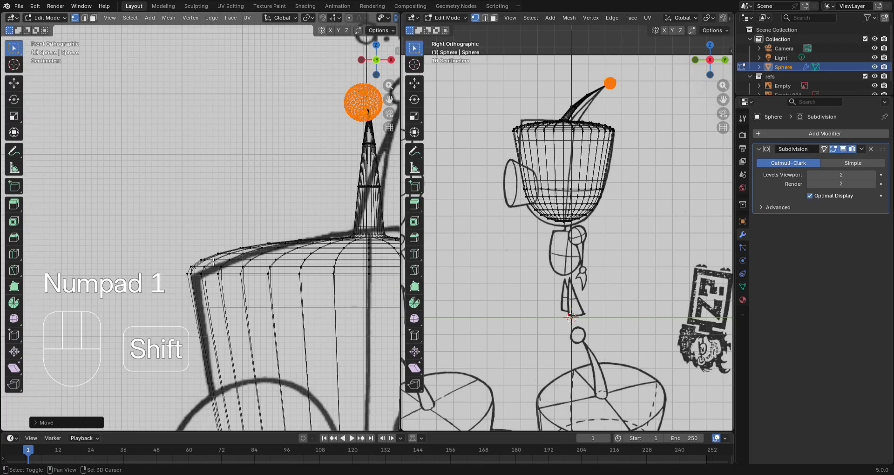
{"action": "middle_click_drag", "start_coordinate": [212, 262], "coordinate": [77, 318], "text": "shift"}
{"action": "scroll", "coordinate": [197, 175], "scroll_direction": "up", "scroll_amount": 4}
{"action": "key", "text": "g"}
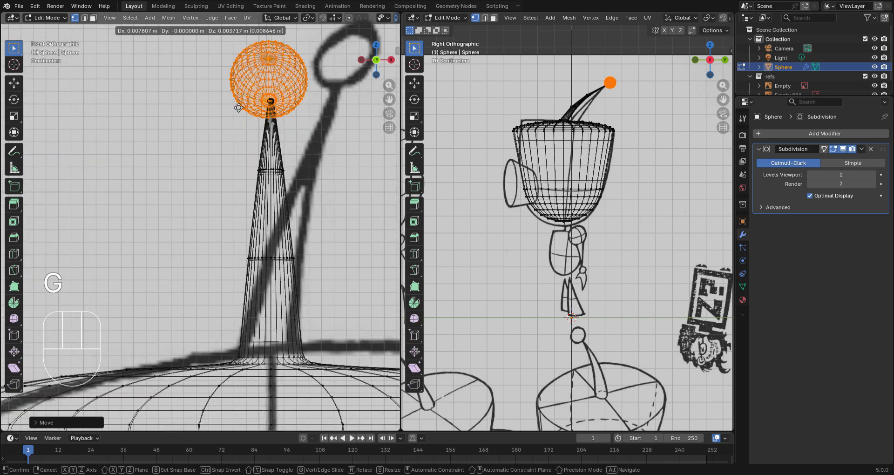
{"action": "left_click", "coordinate": [238, 107]}
Switch to solid shading and nudge the antenna ball slightly toward the stem in the side view
{"action": "scroll", "coordinate": [254, 139], "scroll_direction": "down", "scroll_amount": 4}
{"action": "key", "text": "z"}
{"action": "left_click", "coordinate": [332, 200]}
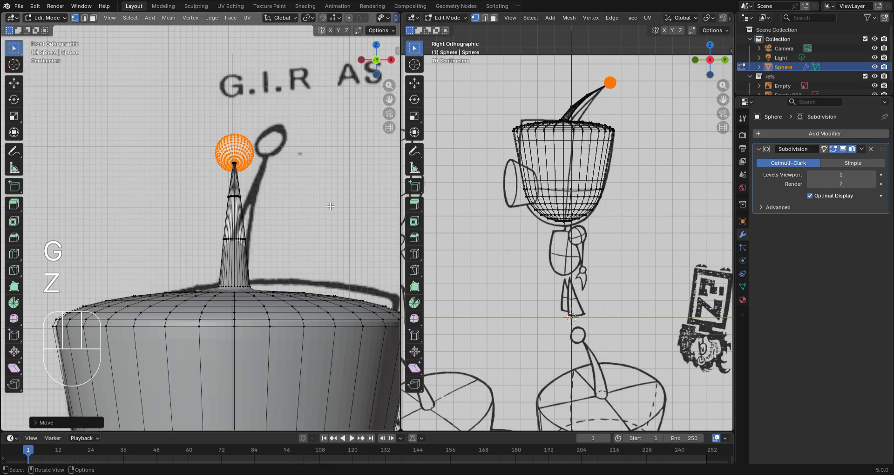
{"action": "middle_click_drag", "start_coordinate": [331, 202], "coordinate": [195, 207]}
{"action": "key", "text": "KP_3"}
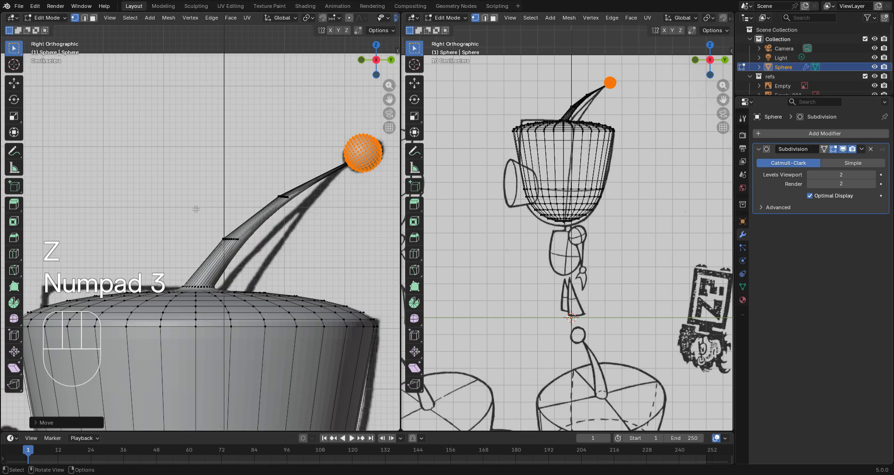
{"action": "key", "text": "g"}
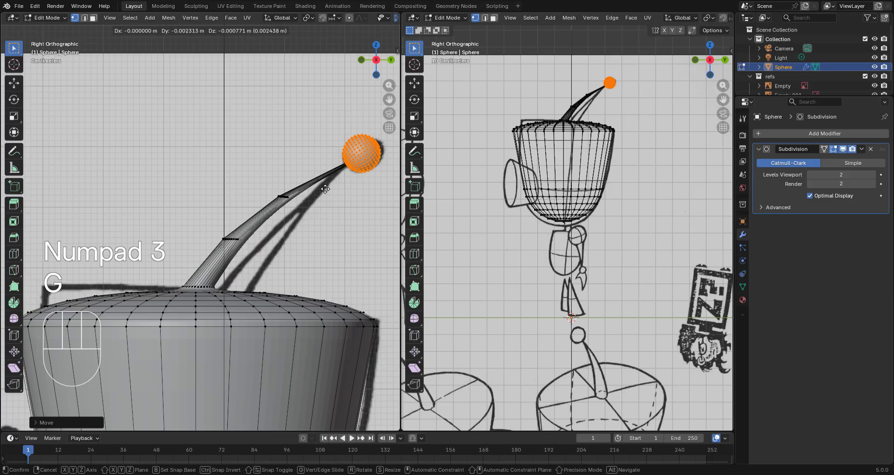
{"action": "left_click", "coordinate": [323, 188]}
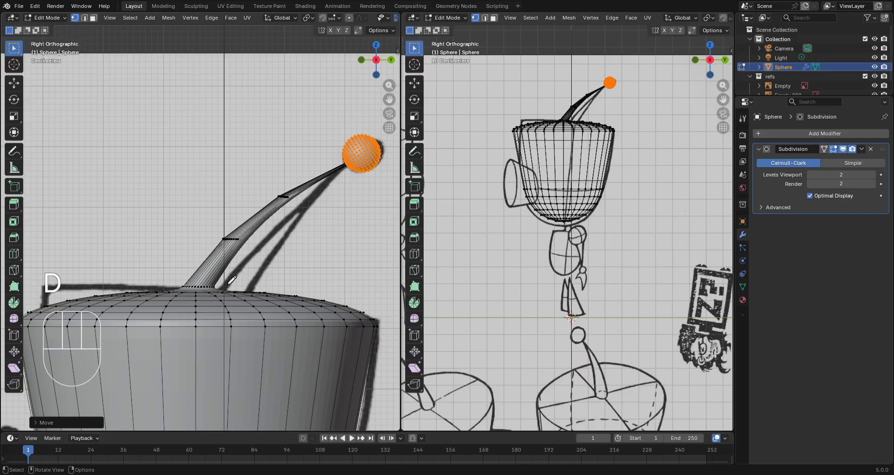
Sketch temporary annotation strokes along the antenna stem in the side view and erase them
{"action": "right_click", "coordinate": [304, 214]}
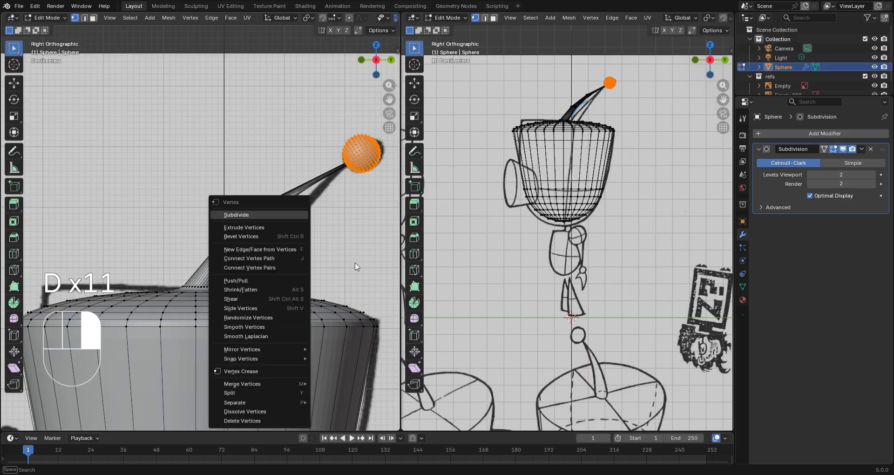
{"action": "mouse_move", "coordinate": [229, 279]}
{"action": "right_mouse_down"}
{"action": "mouse_move", "coordinate": [279, 212]}
{"action": "mouse_move", "coordinate": [300, 218]}
{"action": "right_mouse_up"}
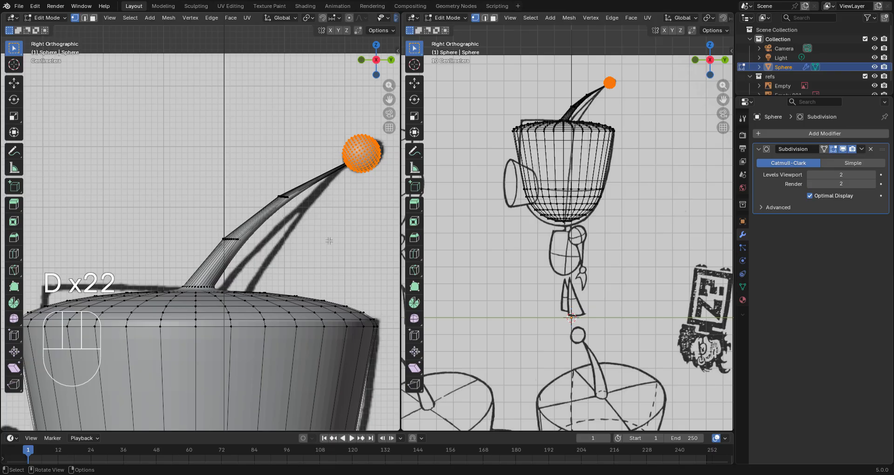
{"action": "key", "text": "d"}
{"action": "mouse_move", "coordinate": [293, 217]}
{"action": "left_mouse_down"}
{"action": "mouse_move", "coordinate": [332, 233]}
{"action": "mouse_move", "coordinate": [327, 227]}
{"action": "left_mouse_up"}
{"action": "mouse_move", "coordinate": [328, 227]}
{"action": "right_mouse_down"}
{"action": "mouse_move", "coordinate": [309, 234]}
{"action": "mouse_move", "coordinate": [324, 230]}
{"action": "right_mouse_up"}
{"action": "scroll", "coordinate": [322, 242], "scroll_direction": "down", "scroll_amount": 3}
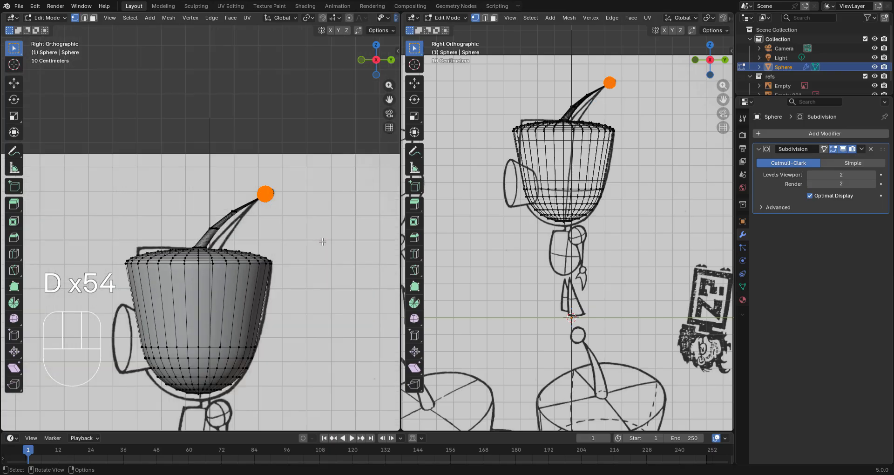
Sketch temporary annotation strokes beside the head's lower edge in the front view and erase them
{"action": "key", "text": "KP_1"}
{"action": "middle_click_drag", "start_coordinate": [299, 280], "coordinate": [259, 183], "text": "shift"}
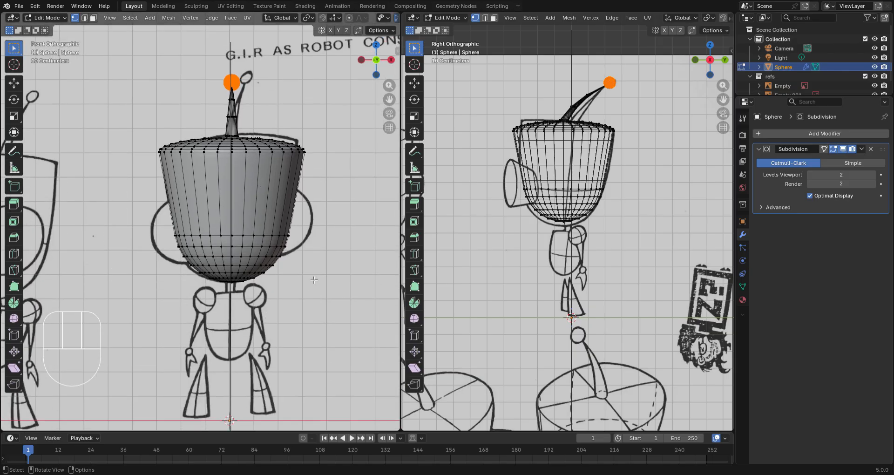
{"action": "mouse_move", "coordinate": [305, 262]}
{"action": "left_mouse_down"}
{"action": "mouse_move", "coordinate": [326, 273]}
{"action": "mouse_move", "coordinate": [349, 306]}
{"action": "left_mouse_up"}
{"action": "key", "text": "d"}
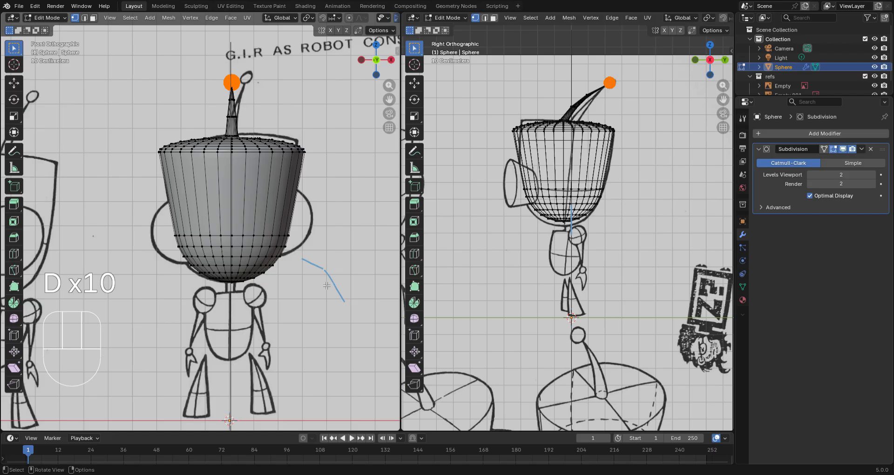
{"action": "mouse_move", "coordinate": [321, 283]}
{"action": "left_mouse_down"}
{"action": "mouse_move", "coordinate": [310, 312]}
{"action": "mouse_move", "coordinate": [323, 320]}
{"action": "left_mouse_up"}
{"action": "mouse_move", "coordinate": [323, 321]}
{"action": "right_mouse_down"}
{"action": "mouse_move", "coordinate": [304, 303]}
{"action": "mouse_move", "coordinate": [328, 280]}
{"action": "right_mouse_up"}
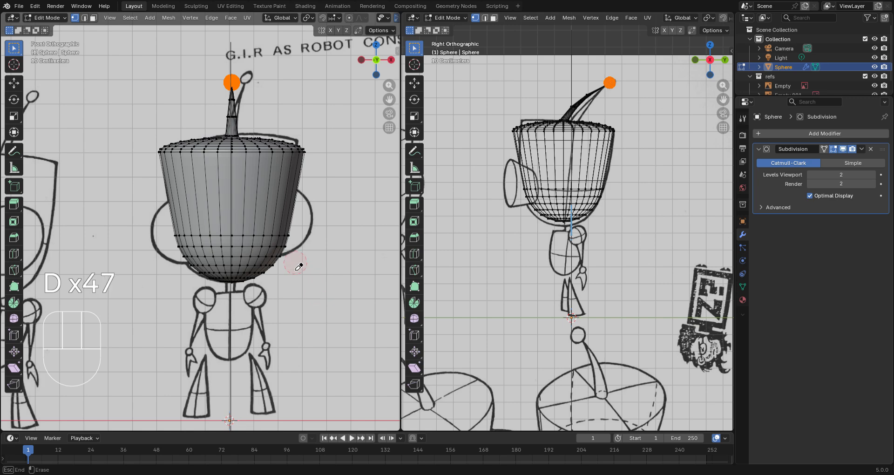
Trace the drawn torso's rounded bottom with an annotation stroke in the front view and erase it
{"action": "scroll", "coordinate": [282, 289], "scroll_direction": "up", "scroll_amount": 2}
{"action": "scroll", "coordinate": [282, 291], "scroll_direction": "down", "scroll_amount": 3}
{"action": "middle_click_drag", "start_coordinate": [282, 297], "coordinate": [282, 220], "text": "shift"}
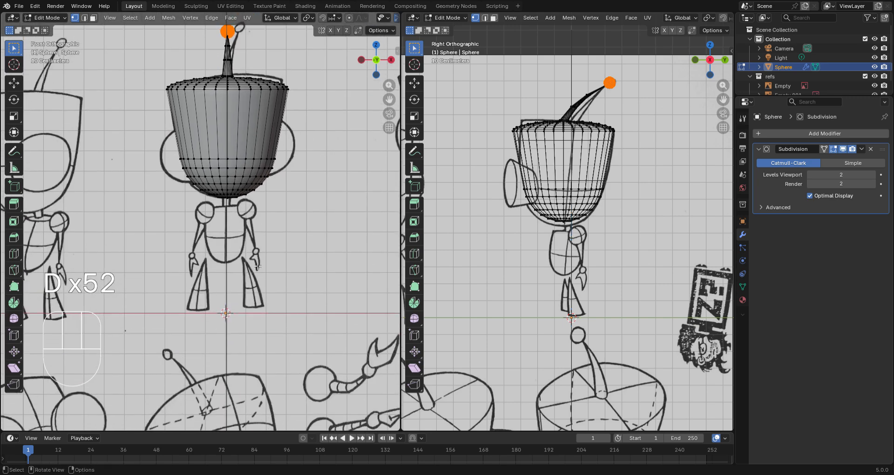
{"action": "scroll", "coordinate": [244, 284], "scroll_direction": "up", "scroll_amount": 3}
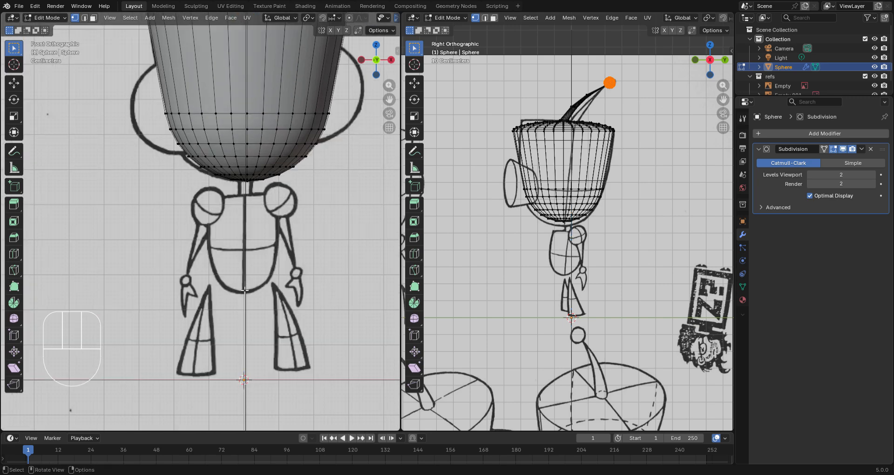
{"action": "mouse_move", "coordinate": [213, 258]}
{"action": "left_mouse_down"}
{"action": "mouse_move", "coordinate": [224, 279]}
{"action": "mouse_move", "coordinate": [283, 263]}
{"action": "left_mouse_up"}
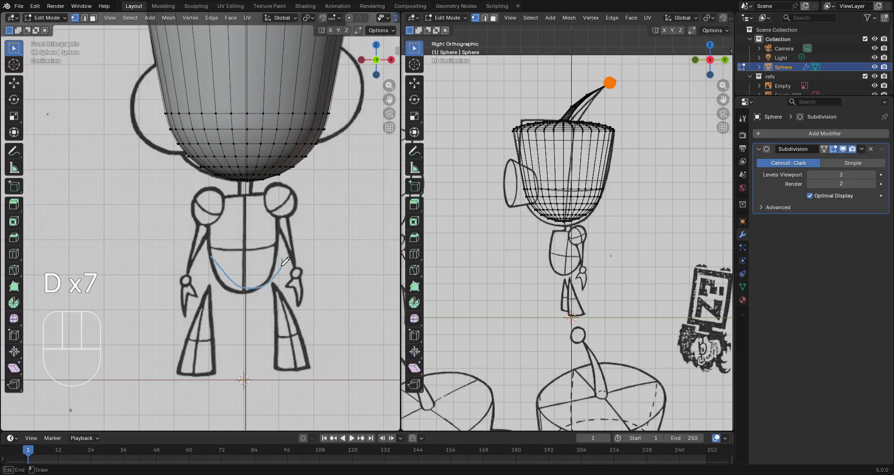
{"action": "mouse_move", "coordinate": [282, 264]}
{"action": "right_mouse_down"}
{"action": "mouse_move", "coordinate": [282, 276]}
{"action": "mouse_move", "coordinate": [211, 253]}
{"action": "mouse_move", "coordinate": [211, 221]}
{"action": "right_mouse_up"}
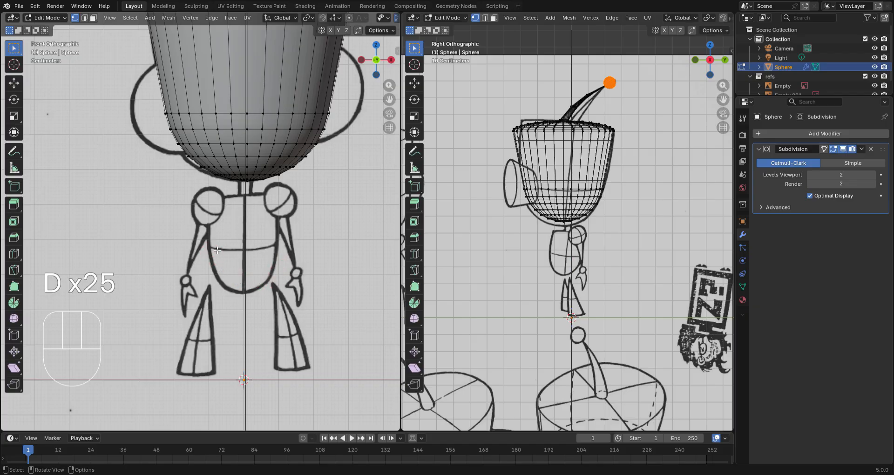
Add a UV sphere for the torso, scale it to about 0.19, switch to wireframe and move it up over the drawn torso
{"action": "key", "text": "shift+a"}
{"action": "left_click", "coordinate": [240, 243]}
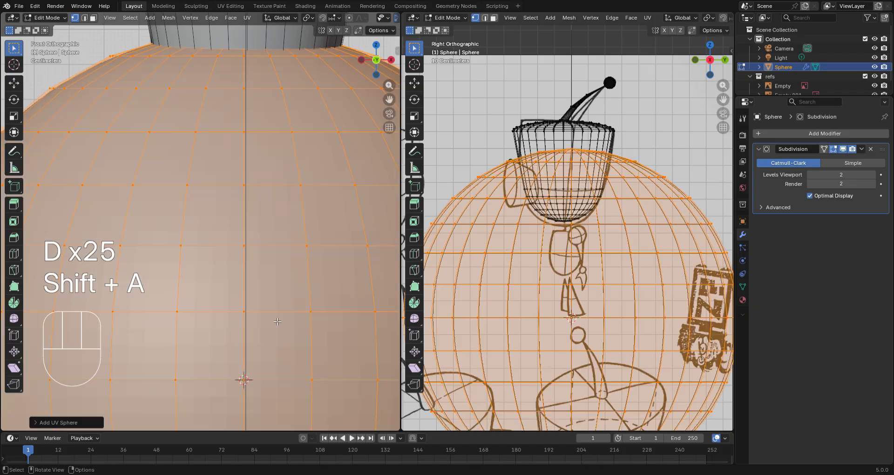
{"action": "scroll", "coordinate": [290, 337], "scroll_direction": "down", "scroll_amount": 3}
{"action": "key", "text": "s"}
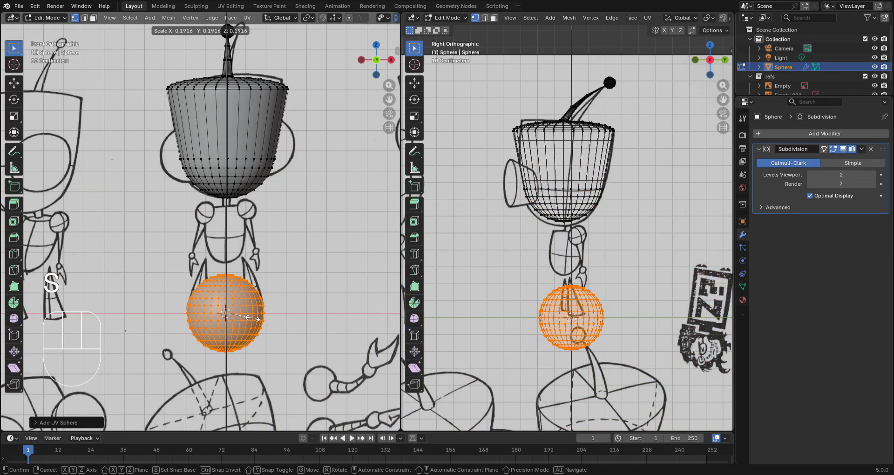
{"action": "left_click", "coordinate": [254, 318]}
{"action": "key", "text": "z"}
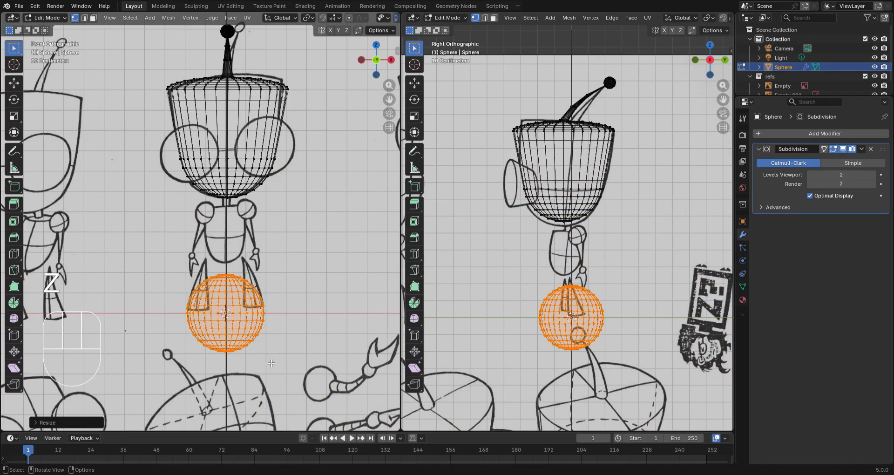
{"action": "key", "text": "g"}
{"action": "left_click", "coordinate": [277, 284]}
Scale the torso sphere to the drawn torso's width and lower it along Z to the torso's rounded bottom
{"action": "scroll", "coordinate": [276, 283], "scroll_direction": "up", "scroll_amount": 3}
{"action": "key", "text": "s"}
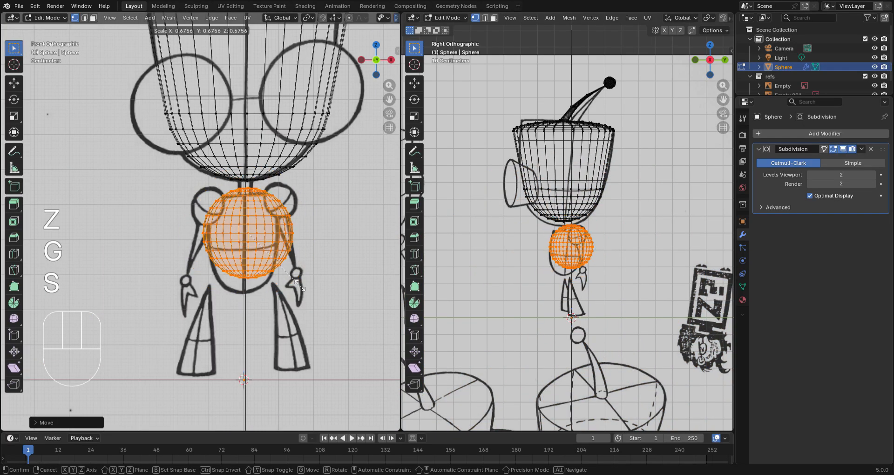
{"action": "left_click", "coordinate": [287, 275]}
{"action": "key", "text": "g"}
{"action": "key", "text": "z"}
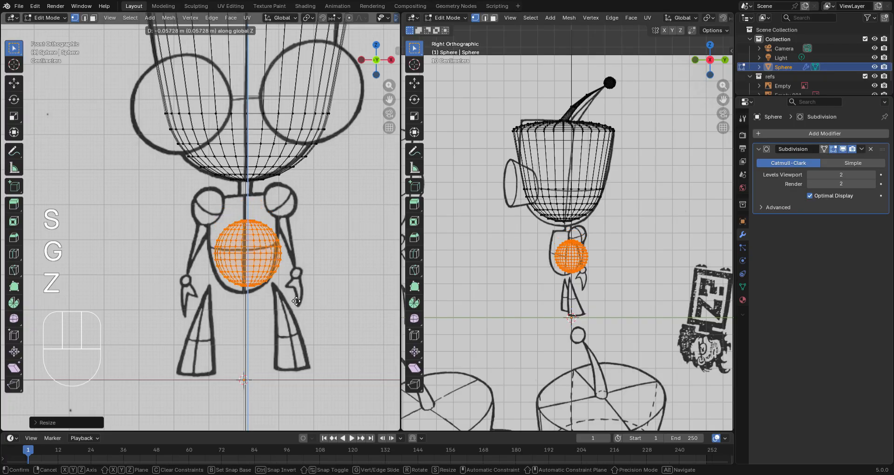
{"action": "key", "text": "s"}
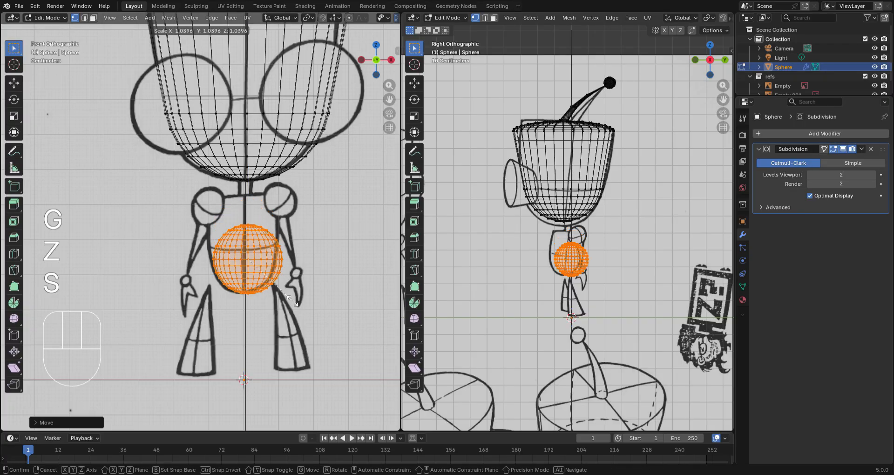
{"action": "left_click", "coordinate": [239, 269]}
{"action": "left_click", "coordinate": [237, 268]}
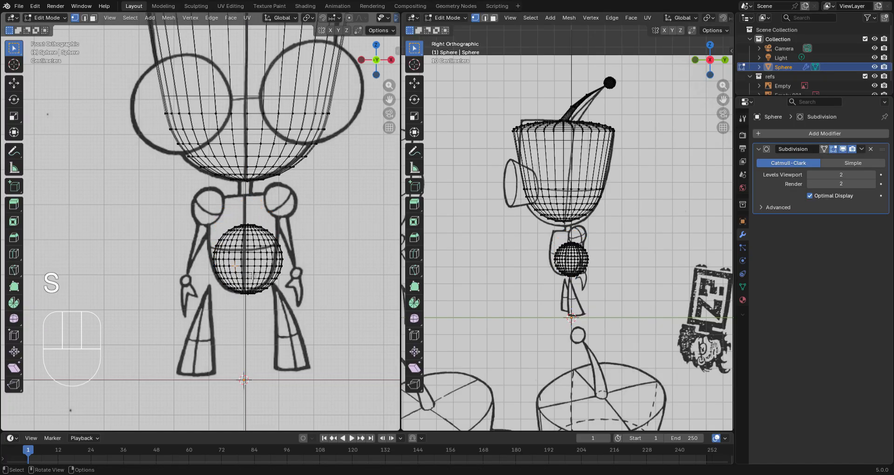
{"action": "key", "text": "b"}
{"action": "left_click_drag", "start_coordinate": [315, 261], "coordinate": [199, 211]}
{"action": "key", "text": "s"}
{"action": "key", "text": "z"}
{"action": "right_click", "coordinate": [283, 272]}
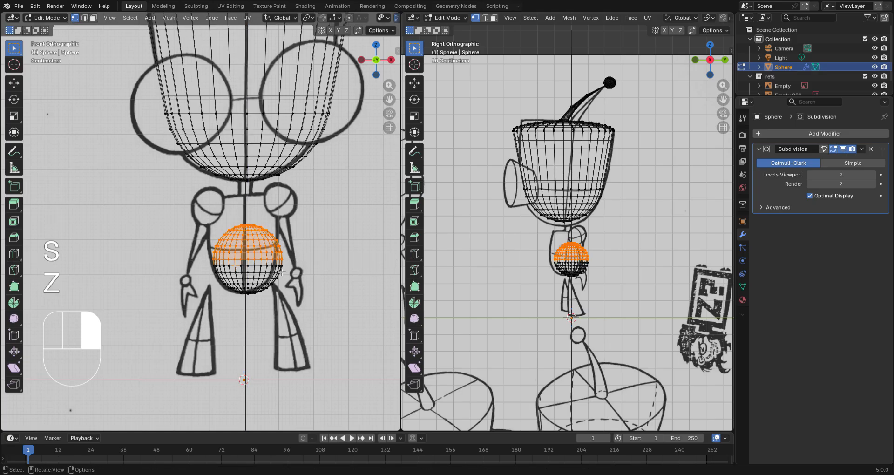
Box-select the upper half of the torso sphere in the front view and scale it along Z to about 0.63
{"action": "left_click", "coordinate": [316, 262]}
{"action": "key", "text": "b"}
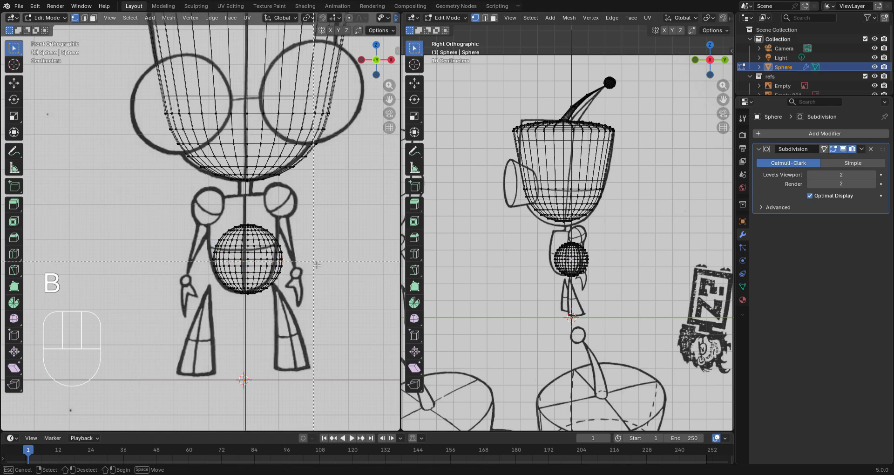
{"action": "left_click_drag", "start_coordinate": [314, 262], "coordinate": [198, 218]}
{"action": "key", "text": "s"}
{"action": "key", "text": "z"}
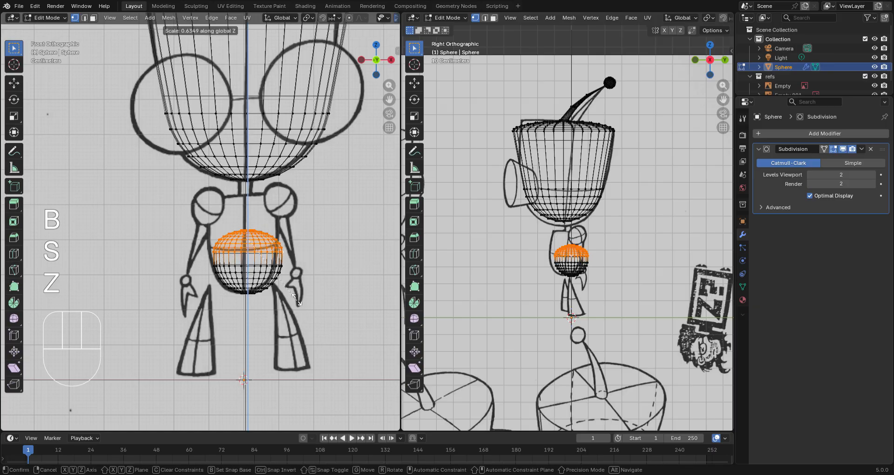
{"action": "left_click", "coordinate": [296, 300]}
Raise the torso's flattened upper half along Z to the drawn shoulders and scale it out to the drawn chest width
{"action": "key", "text": "g"}
{"action": "key", "text": "z"}
{"action": "left_click", "coordinate": [288, 218]}
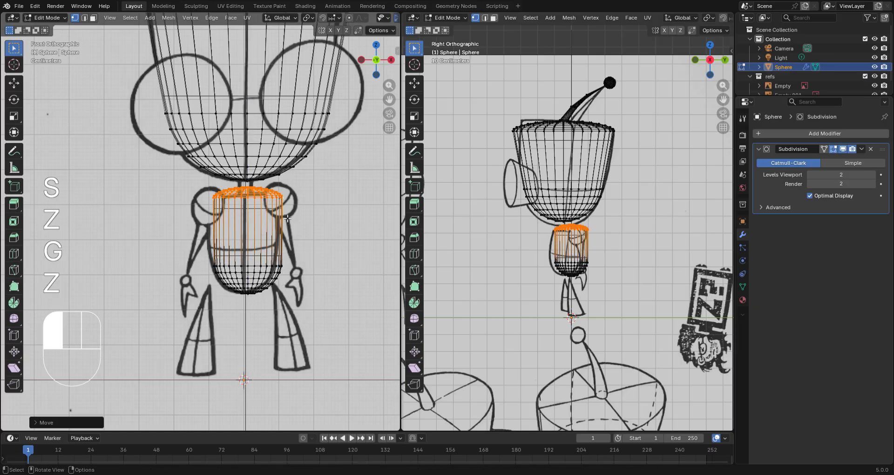
{"action": "key", "text": "s"}
{"action": "left_click", "coordinate": [294, 222]}
Flatten the torso's top further along Z and lower it about 0.015 m to the drawn shoulder line
{"action": "key", "text": "s"}
{"action": "key", "text": "z"}
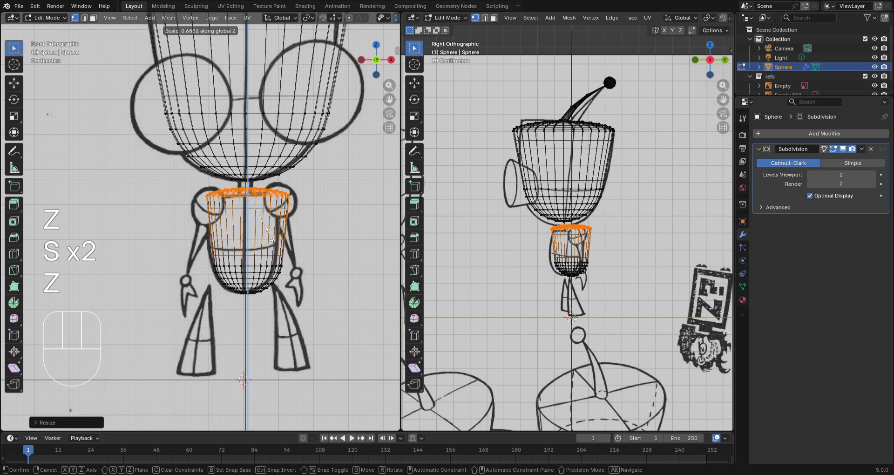
{"action": "left_click", "coordinate": [254, 199]}
{"action": "key", "text": "g"}
{"action": "key", "text": "z"}
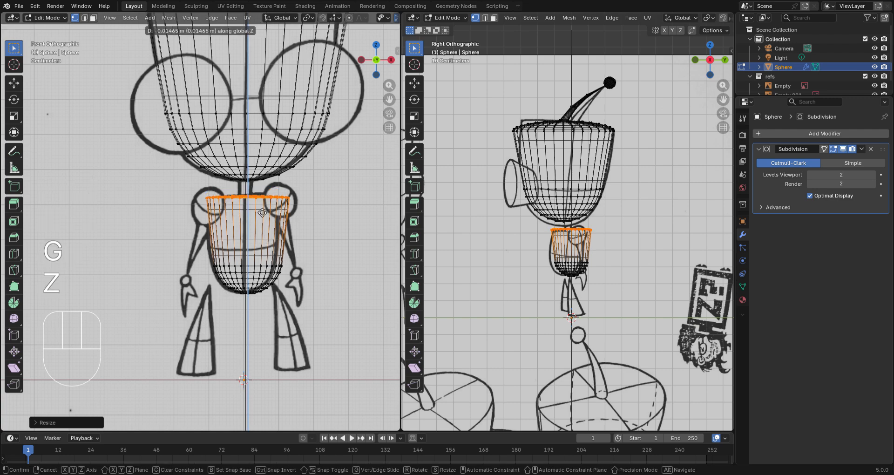
{"action": "left_click", "coordinate": [263, 213]}
Show the front view in solid shading and compare the torso with the other robot drawings on the construction sheet
{"action": "key", "text": "z"}
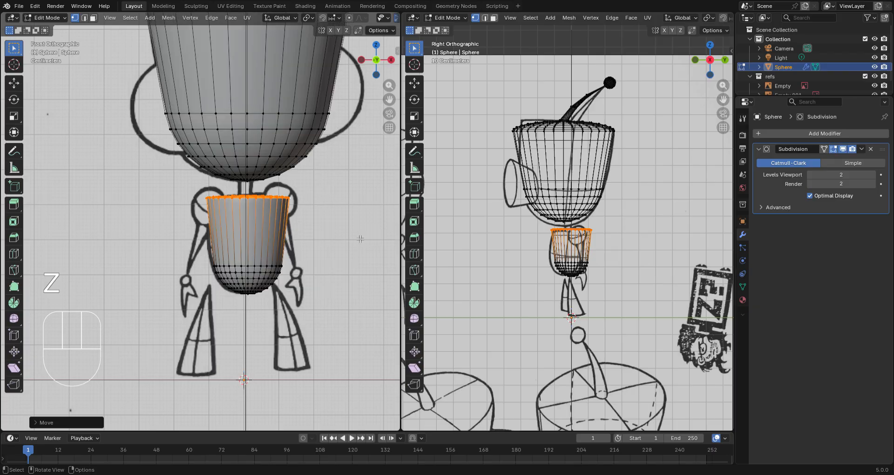
{"action": "scroll", "coordinate": [306, 277], "scroll_direction": "up", "scroll_amount": 2}
{"action": "left_click", "coordinate": [269, 275]}
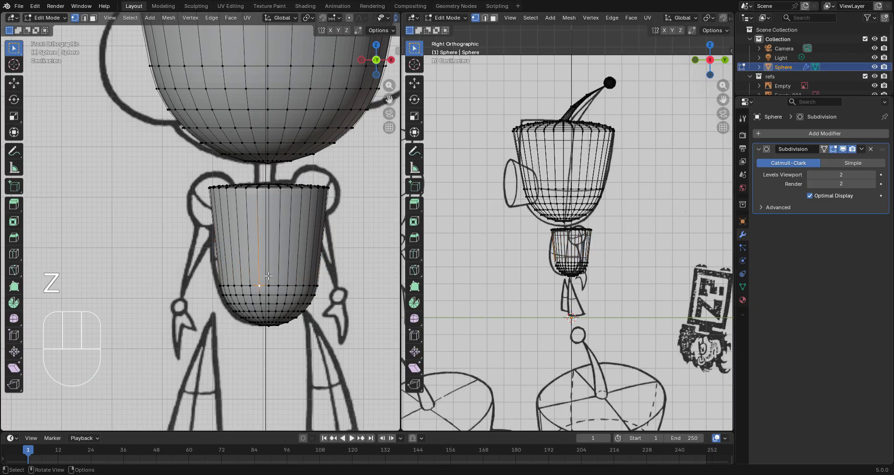
{"action": "scroll", "coordinate": [603, 292], "scroll_direction": "down", "scroll_amount": 7}
{"action": "middle_click_drag", "start_coordinate": [502, 298], "coordinate": [617, 288], "text": "shift"}
{"action": "scroll", "coordinate": [555, 239], "scroll_direction": "up", "scroll_amount": 3}
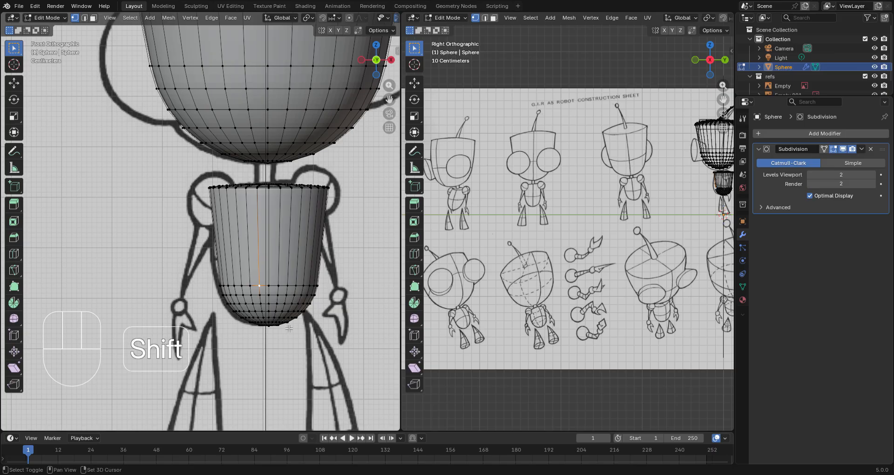
{"action": "middle_click_drag", "start_coordinate": [267, 252], "coordinate": [187, 251], "text": "shift"}
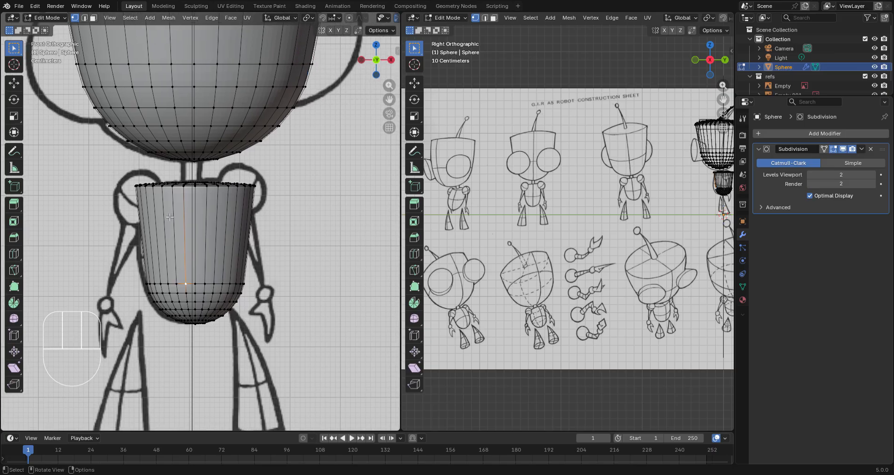
Sketch temporary annotation strokes over the torso's front and erase them
{"action": "key", "text": "d"}
{"action": "mouse_move", "coordinate": [160, 213]}
{"action": "left_mouse_down"}
{"action": "mouse_move", "coordinate": [216, 221]}
{"action": "mouse_move", "coordinate": [166, 256]}
{"action": "mouse_move", "coordinate": [240, 269]}
{"action": "mouse_move", "coordinate": [216, 221]}
{"action": "left_mouse_up"}
{"action": "mouse_move", "coordinate": [181, 218]}
{"action": "right_mouse_down"}
{"action": "mouse_move", "coordinate": [174, 256]}
{"action": "mouse_move", "coordinate": [259, 284]}
{"action": "mouse_move", "coordinate": [242, 219]}
{"action": "mouse_move", "coordinate": [214, 213]}
{"action": "mouse_move", "coordinate": [174, 256]}
{"action": "mouse_move", "coordinate": [217, 276]}
{"action": "right_mouse_up"}
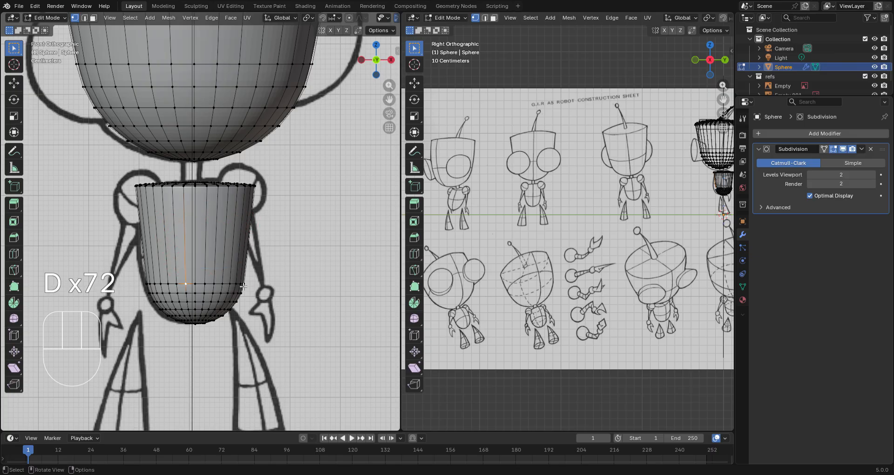
Add a horizontal loop cut around the torso in wireframe, slide it up near the top edge and return to solid shading
{"action": "key", "text": "z"}
{"action": "key", "text": "ctrl+r"}
{"action": "left_click", "coordinate": [229, 236]}
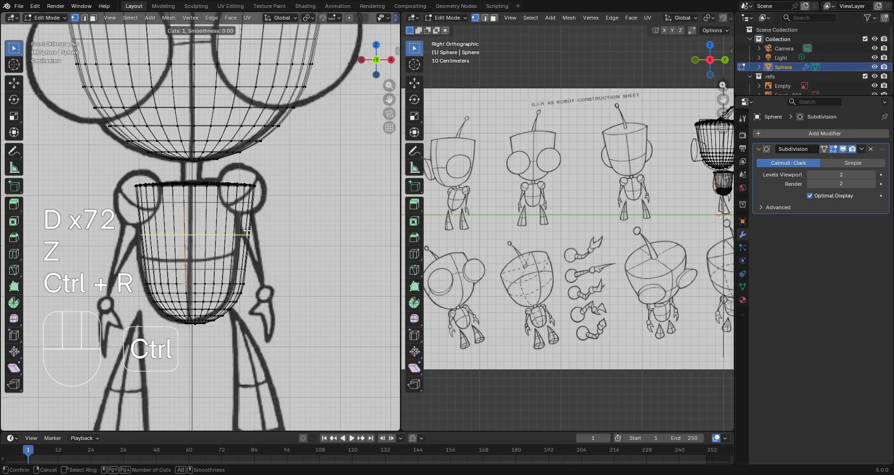
{"action": "left_click", "coordinate": [233, 207]}
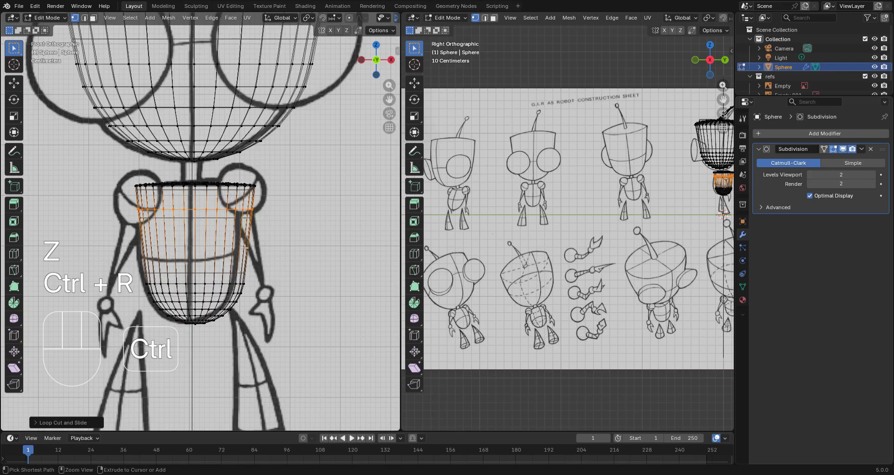
{"action": "key", "text": "z"}
{"action": "left_click", "coordinate": [324, 272]}
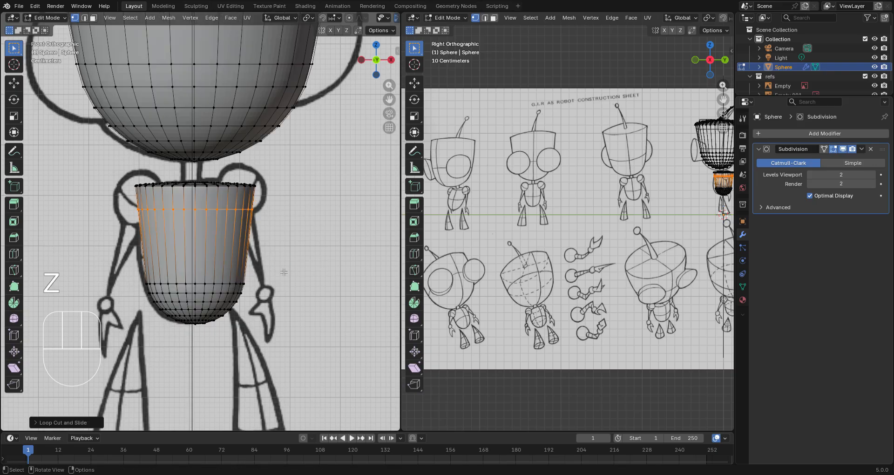
Add a second horizontal loop cut just above the torso's rounded bottom and switch to face selection
{"action": "key", "text": "ctrl+r"}
{"action": "left_click", "coordinate": [256, 265]}
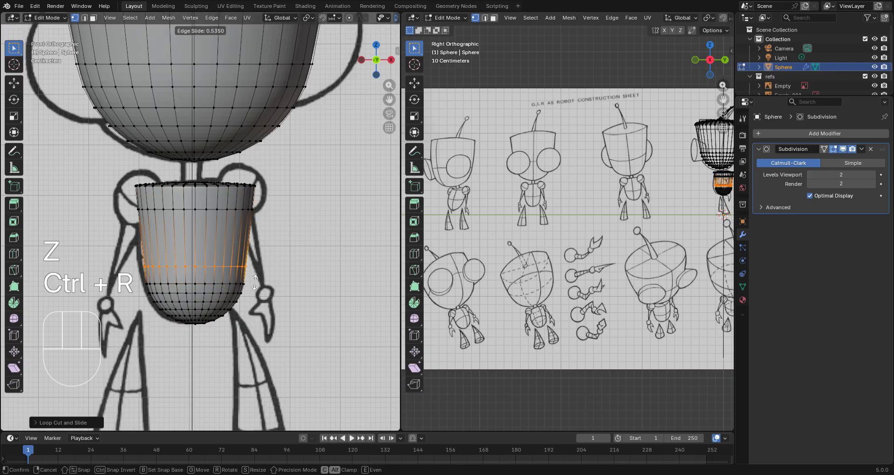
{"action": "left_click", "coordinate": [254, 285]}
{"action": "key", "text": "3"}
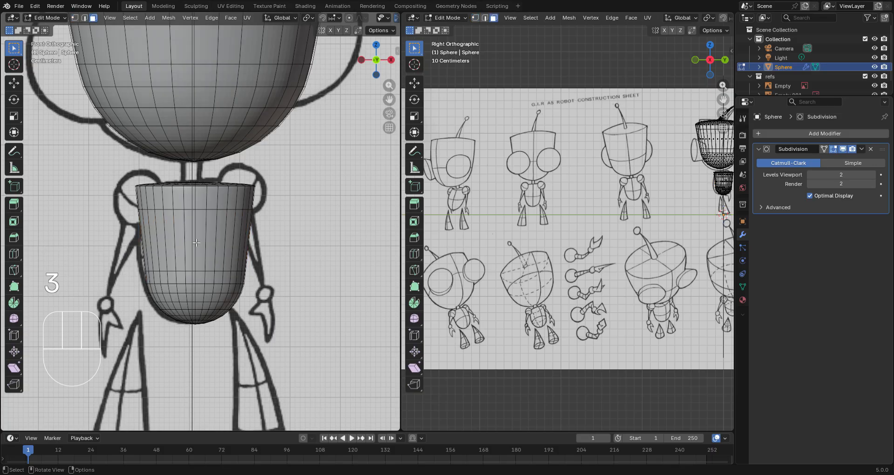
{"action": "left_click", "coordinate": [190, 238]}
{"action": "left_click", "coordinate": [201, 242], "text": "shift"}
{"action": "left_click", "coordinate": [212, 242], "text": "shift"}
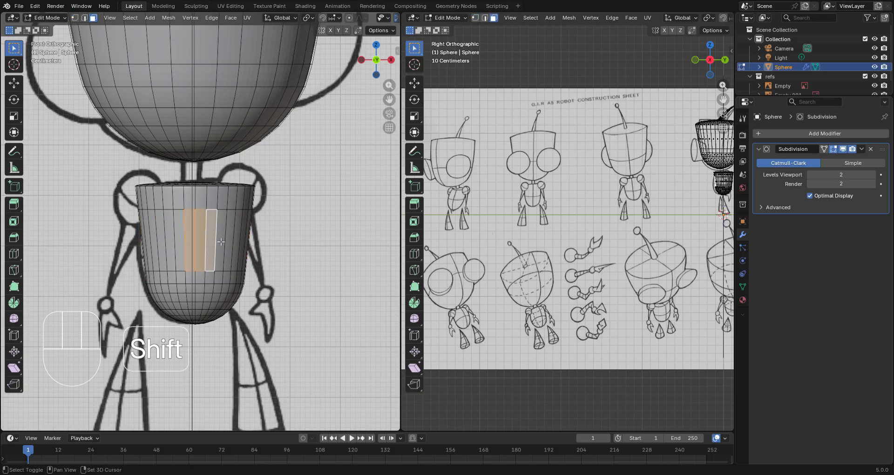
{"action": "left_click", "coordinate": [221, 242], "text": "shift"}
{"action": "left_click", "coordinate": [230, 242], "text": "shift"}
{"action": "left_click", "coordinate": [175, 232], "text": "shift"}
{"action": "left_click", "coordinate": [170, 232], "text": "shift"}
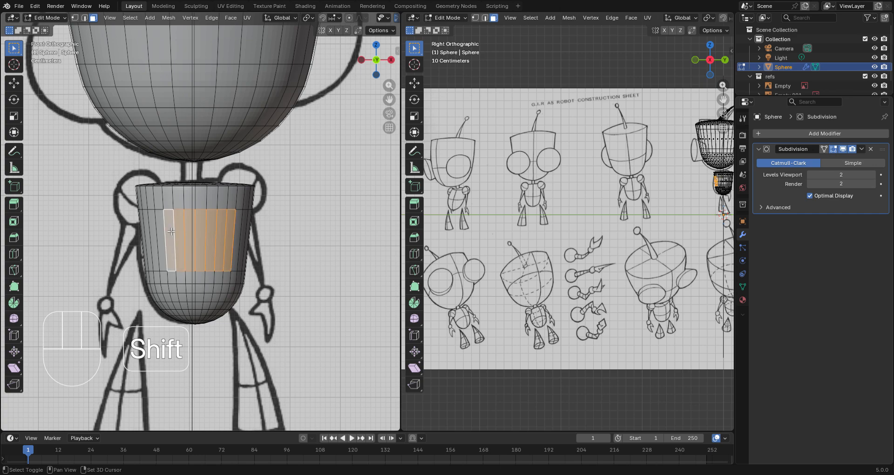
{"action": "left_click", "coordinate": [164, 230], "text": "shift"}
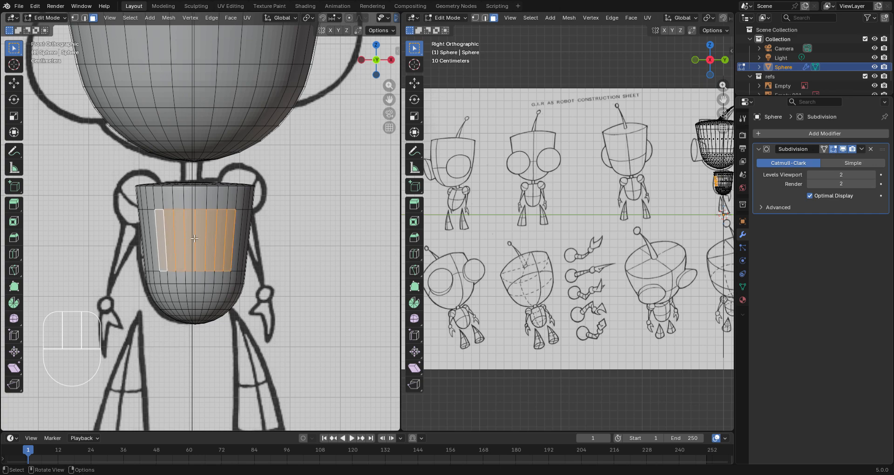
{"action": "left_click", "coordinate": [233, 237], "text": "shift"}
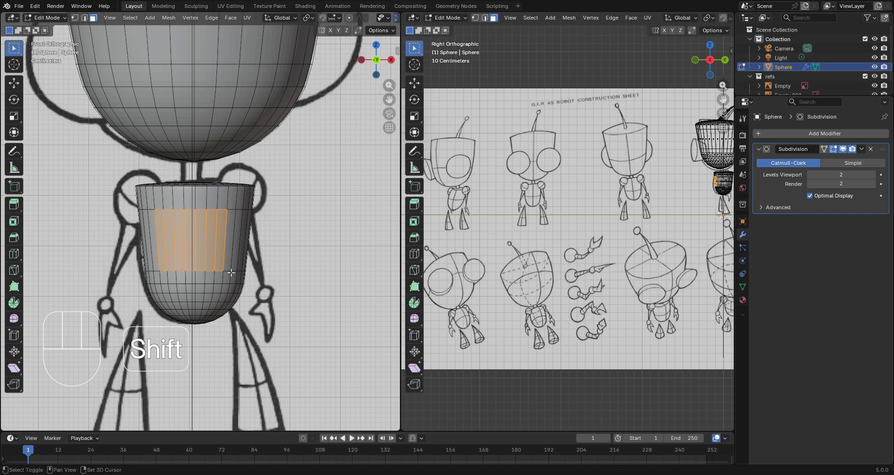
{"action": "left_click", "coordinate": [180, 246]}
Select the eight adjacent front faces between the torso's two new edge loops for the chest panel
{"action": "left_click", "coordinate": [197, 234]}
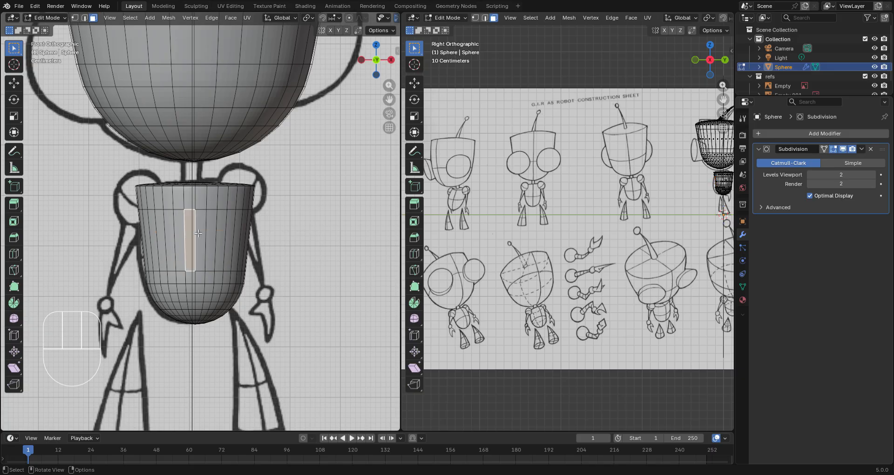
{"action": "left_click", "coordinate": [203, 227], "text": "shift"}
{"action": "left_click", "coordinate": [215, 232], "text": "shift"}
{"action": "left_click", "coordinate": [170, 228], "text": "shift"}
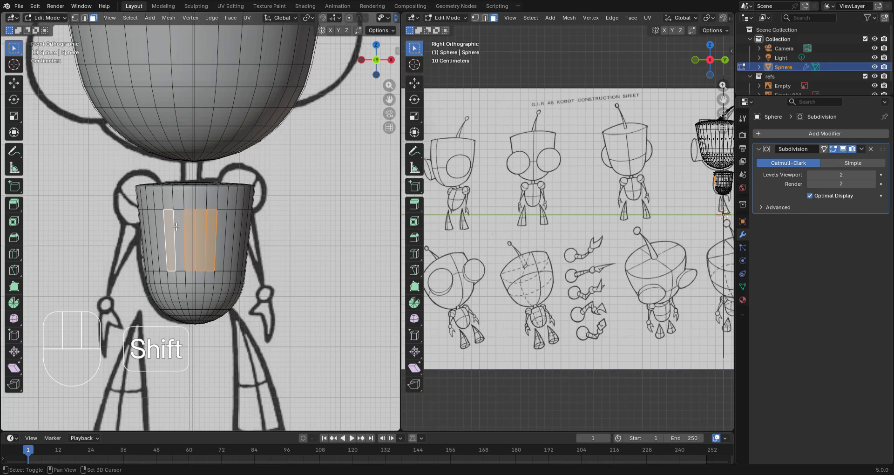
{"action": "left_click", "coordinate": [179, 227], "text": "shift"}
{"action": "left_click", "coordinate": [233, 230], "text": "shift"}
{"action": "left_click", "coordinate": [222, 230], "text": "shift"}
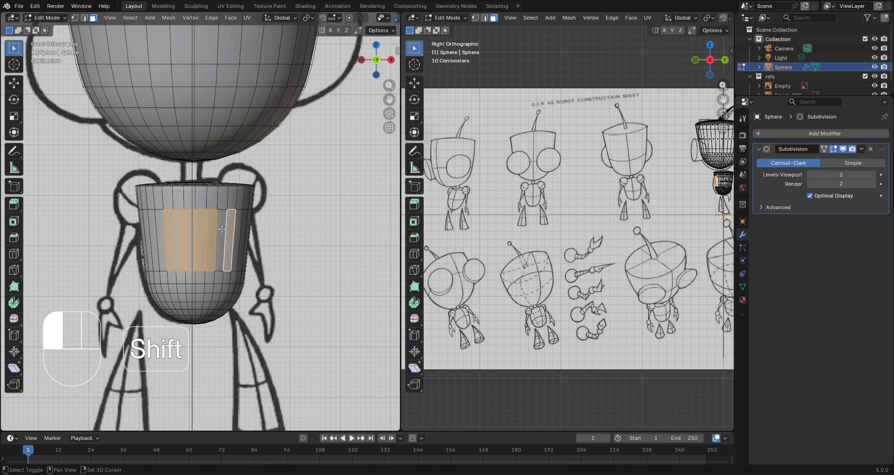
{"action": "left_click", "coordinate": [165, 228], "text": "shift"}
{"action": "scroll", "coordinate": [284, 230], "scroll_direction": "down", "scroll_amount": 3}
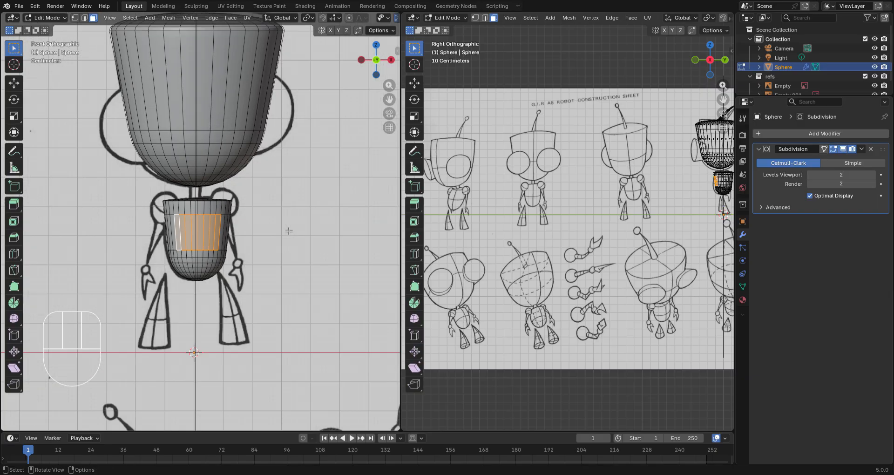
{"action": "scroll", "coordinate": [289, 233], "scroll_direction": "up", "scroll_amount": 3}
{"action": "middle_click_drag", "start_coordinate": [289, 232], "coordinate": [192, 244]}
{"action": "key", "text": "KP_1"}
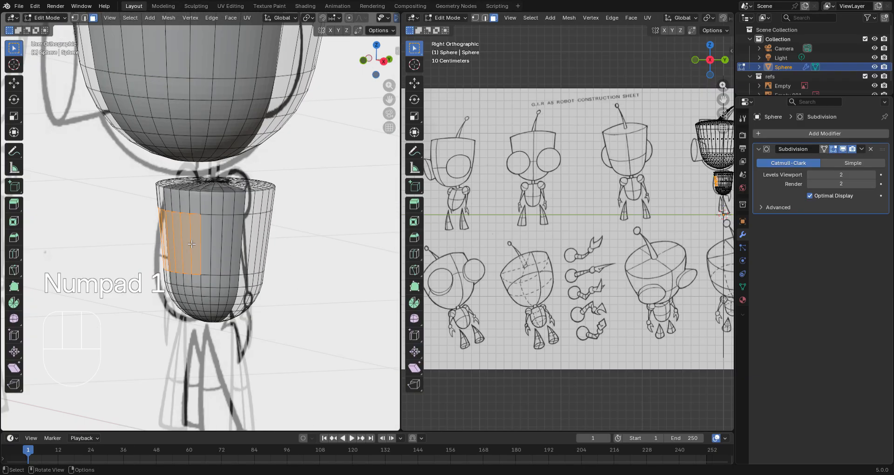
{"action": "scroll", "coordinate": [258, 228], "scroll_direction": "up", "scroll_amount": 2}
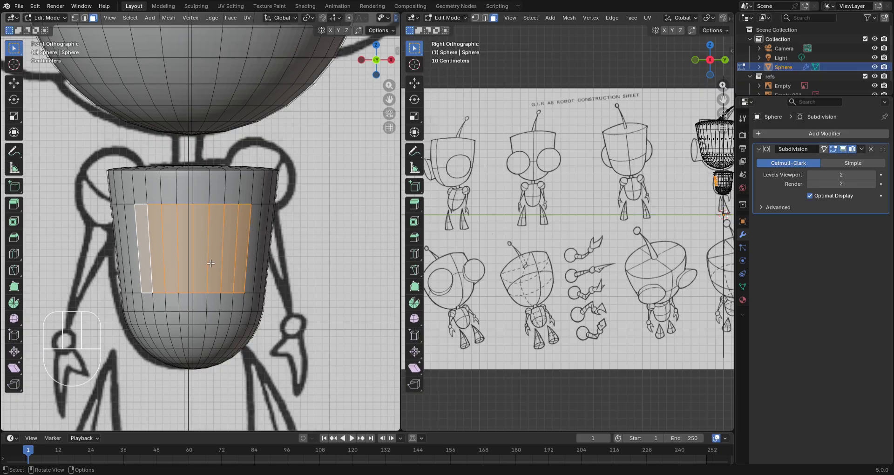
Extrude the selected chest panel faces in place and scale them to about 0.93
{"action": "key", "text": "e"}
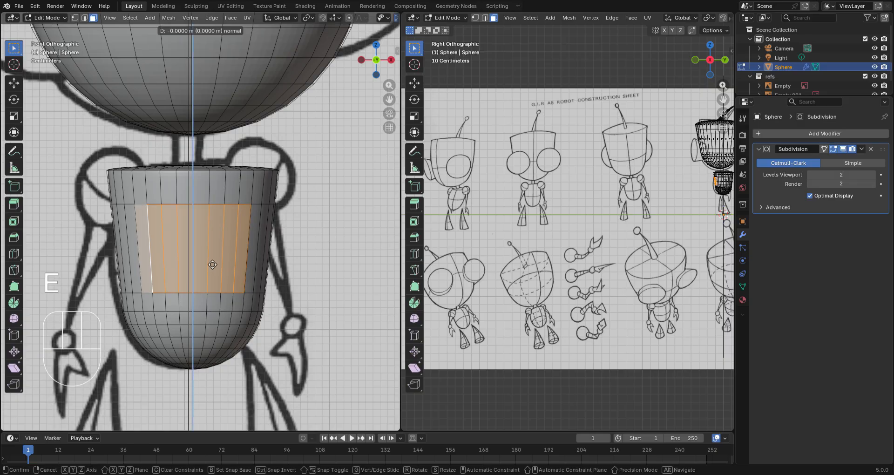
{"action": "right_click", "coordinate": [211, 263]}
{"action": "key", "text": "s"}
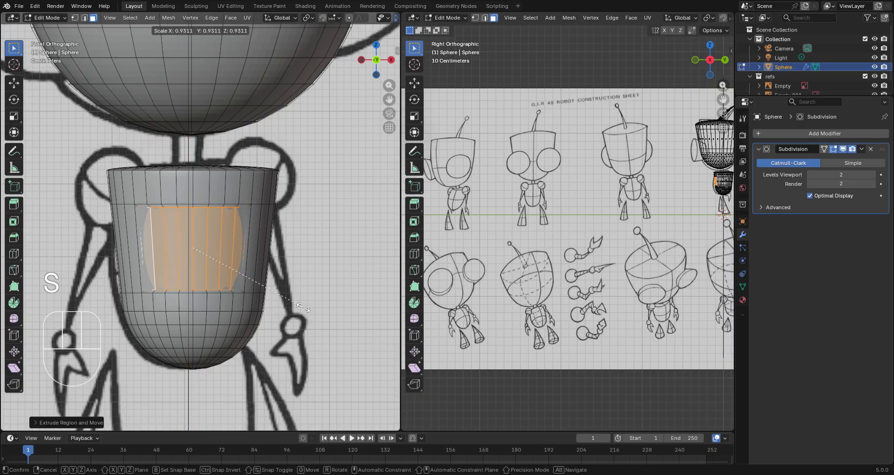
{"action": "left_click", "coordinate": [305, 307]}
{"action": "scroll", "coordinate": [308, 236], "scroll_direction": "up", "scroll_amount": 3}
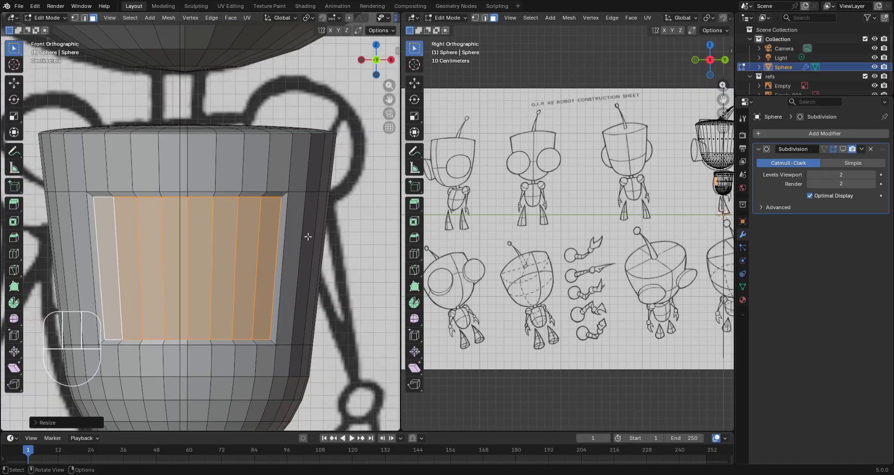
Add a loop cut around the chest panel's narrow border and push it inward along Y to form a groove
{"action": "key", "text": "ctrl+r"}
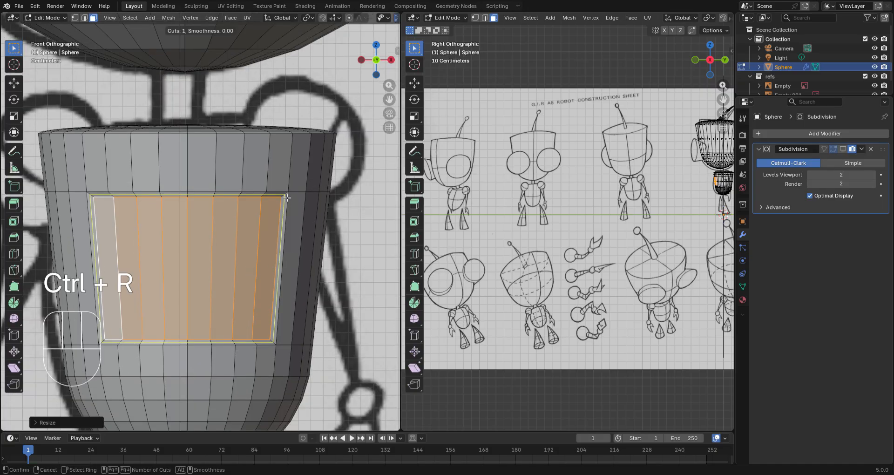
{"action": "left_click", "coordinate": [287, 197]}
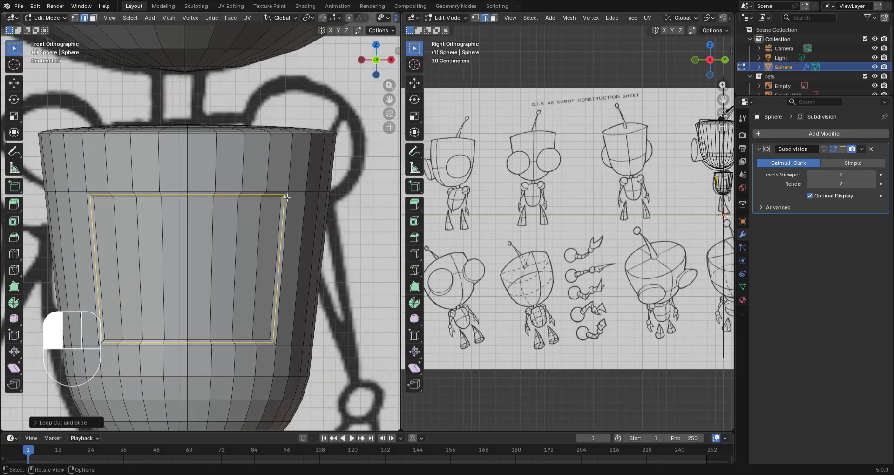
{"action": "middle_click_drag", "start_coordinate": [286, 197], "coordinate": [252, 288]}
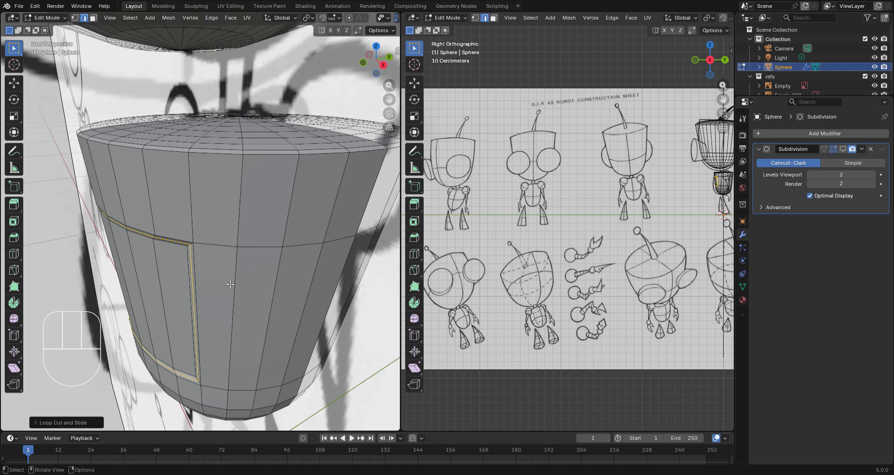
{"action": "key", "text": "g"}
{"action": "key", "text": "y"}
{"action": "left_click", "coordinate": [244, 285]}
{"action": "middle_click_drag", "start_coordinate": [243, 285], "coordinate": [282, 271]}
{"action": "key", "text": "Tab"}
{"action": "scroll", "coordinate": [272, 273], "scroll_direction": "down", "scroll_amount": 3}
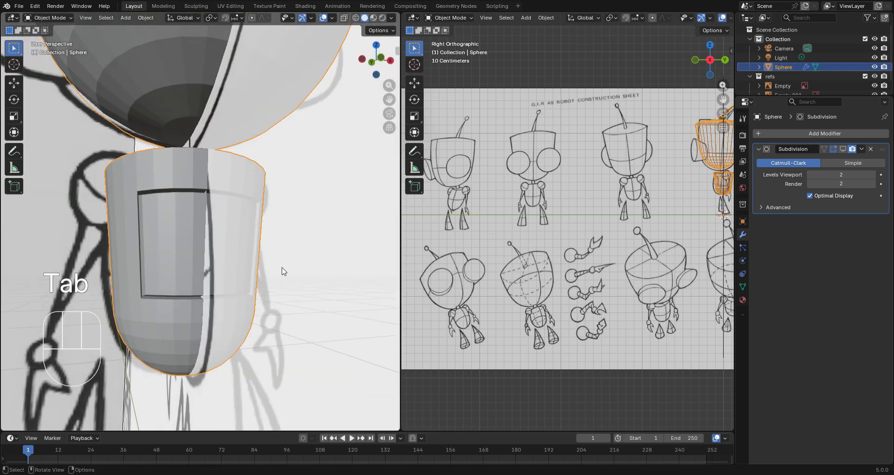
Select the row of faces inside the chest panel's groove and pull them outward along Y
{"action": "key", "text": "Tab"}
{"action": "key", "text": "3"}
{"action": "left_click", "coordinate": [145, 240]}
{"action": "middle_click_drag", "start_coordinate": [228, 276], "coordinate": [224, 306]}
{"action": "left_click", "coordinate": [242, 256], "text": "ctrl"}
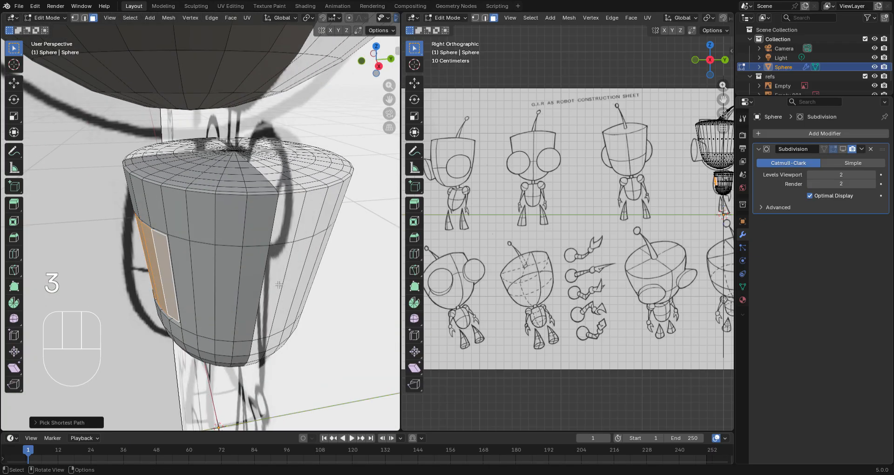
{"action": "key", "text": "g"}
{"action": "key", "text": "y"}
{"action": "left_click", "coordinate": [269, 285]}
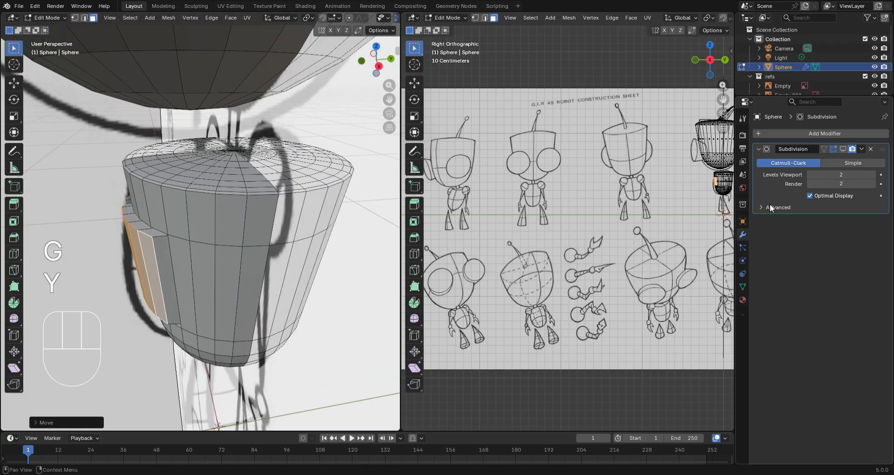
Enable the Subdivision modifier in the viewport and Edit Mode, and shade the model smooth in front view
{"action": "left_click", "coordinate": [842, 149]}
{"action": "middle_click_drag", "start_coordinate": [181, 312], "coordinate": [261, 285]}
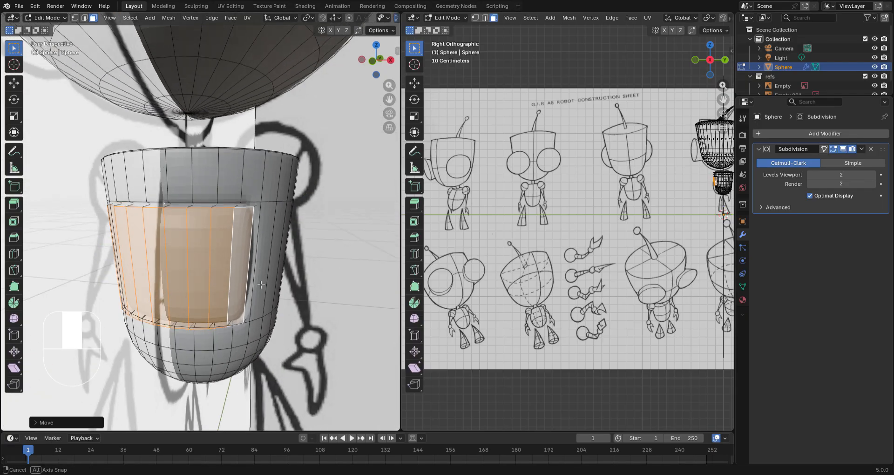
{"action": "key", "text": "Tab"}
{"action": "key", "text": "KP_1"}
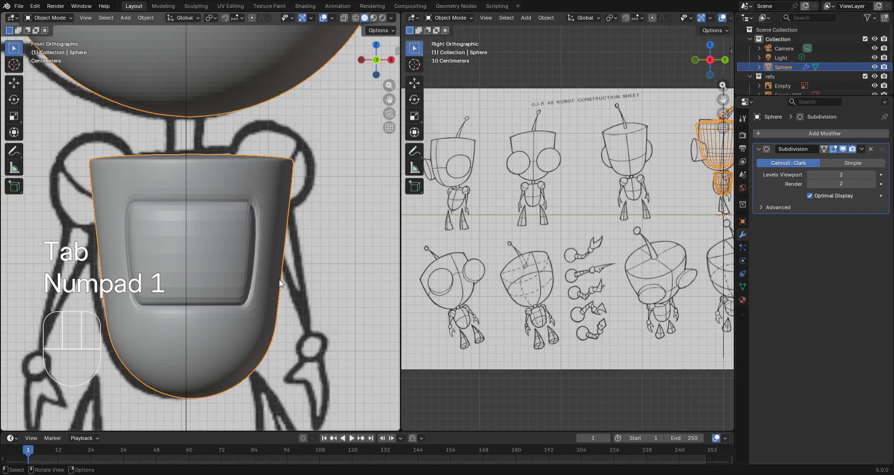
{"action": "right_click", "coordinate": [250, 215]}
{"action": "left_click", "coordinate": [249, 214]}
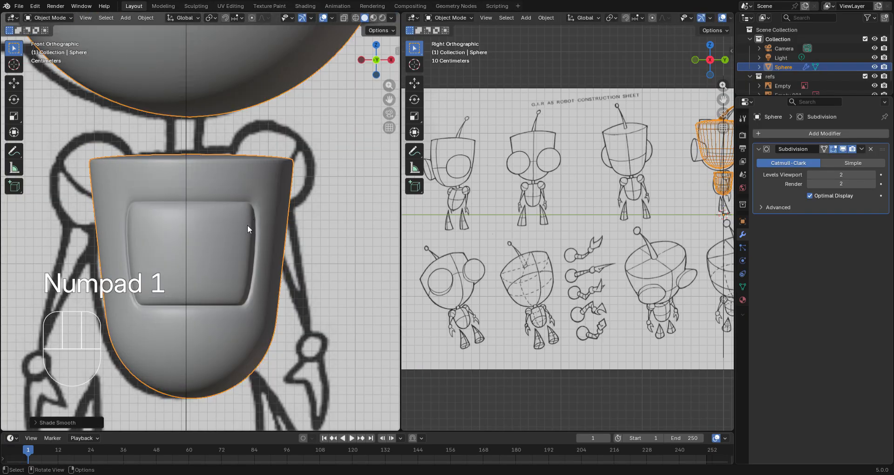
Add two horizontal loop cuts to the torso, sliding one to the chest panel's upper edge and the other to its lower edge
{"action": "key", "text": "Tab"}
{"action": "key", "text": "Tab"}
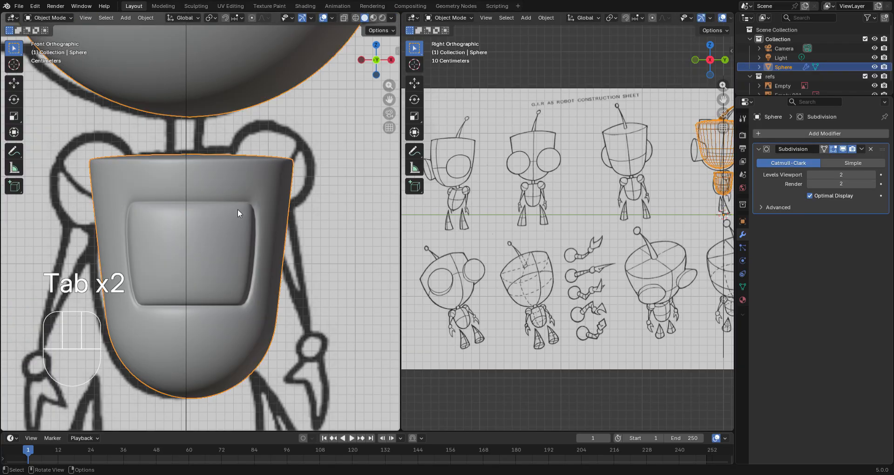
{"action": "key", "text": "ctrl+r"}
{"action": "left_click", "coordinate": [284, 256]}
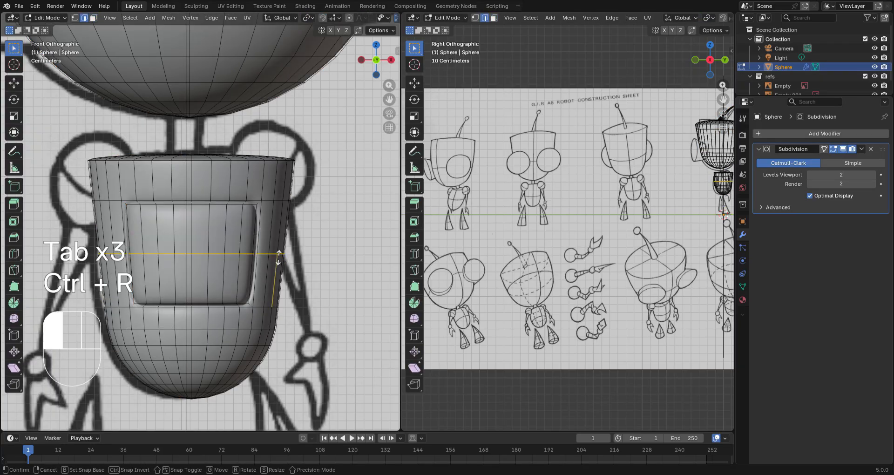
{"action": "left_click", "coordinate": [290, 215]}
{"action": "key", "text": "ctrl+r"}
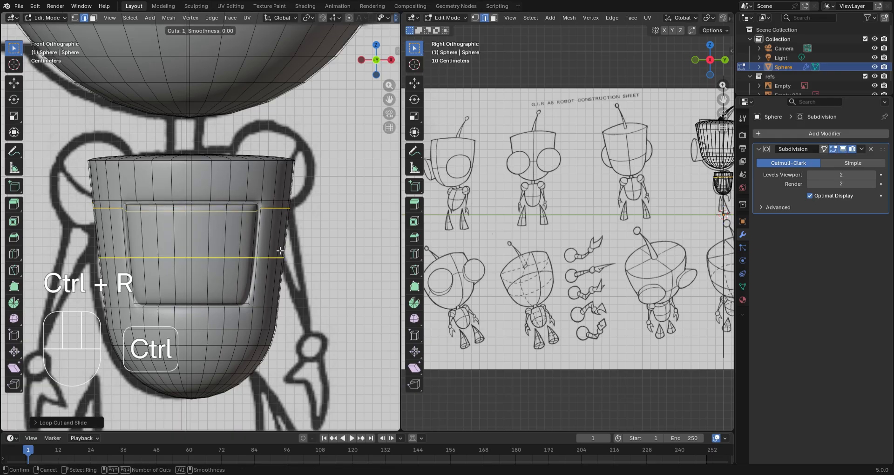
{"action": "left_click", "coordinate": [285, 275]}
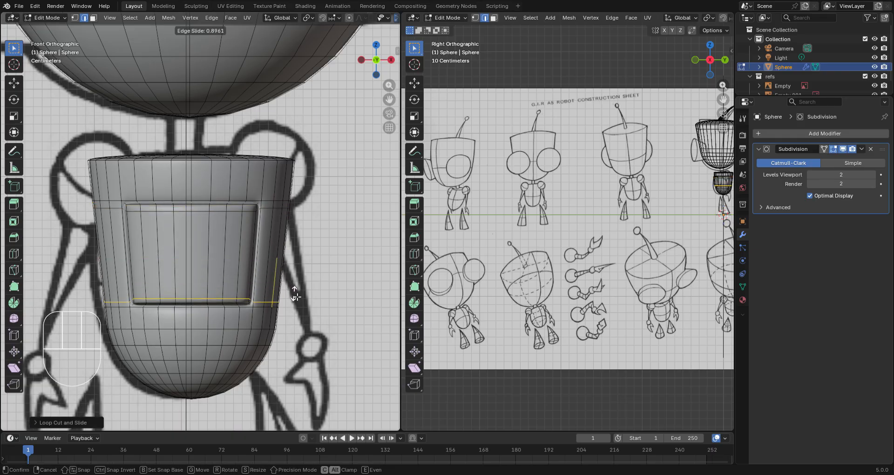
{"action": "left_click", "coordinate": [295, 294]}
Compare the torso's smoothed chest panel with its edge loops in Object and Edit Mode
{"action": "key", "text": "Tab"}
{"action": "scroll", "coordinate": [260, 273], "scroll_direction": "down", "scroll_amount": 3}
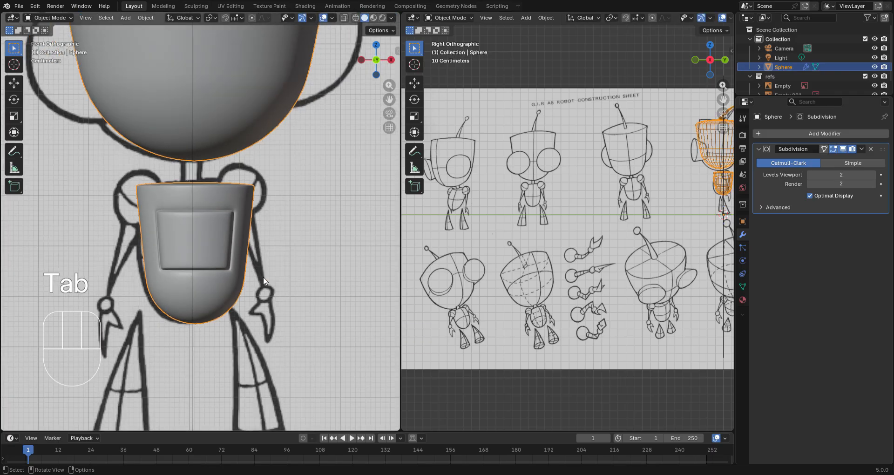
{"action": "scroll", "coordinate": [263, 276], "scroll_direction": "up", "scroll_amount": 3}
{"action": "key", "text": "Tab"}
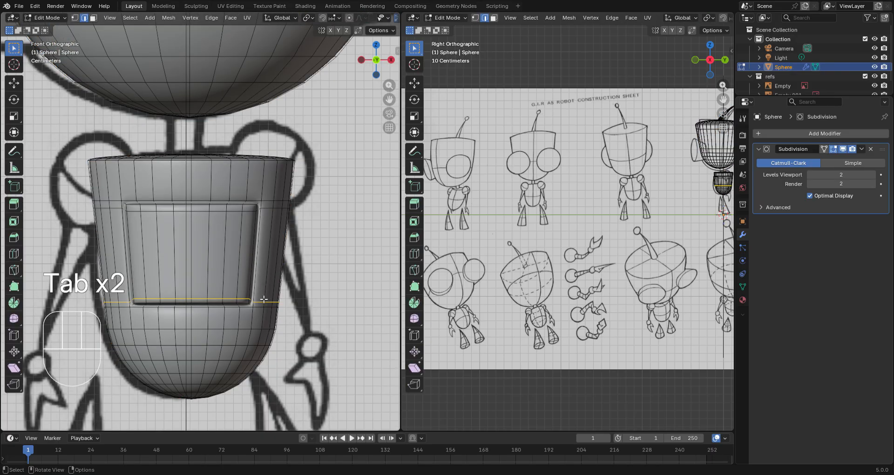
{"action": "scroll", "coordinate": [269, 285], "scroll_direction": "down", "scroll_amount": 3}
{"action": "key", "text": "Tab"}
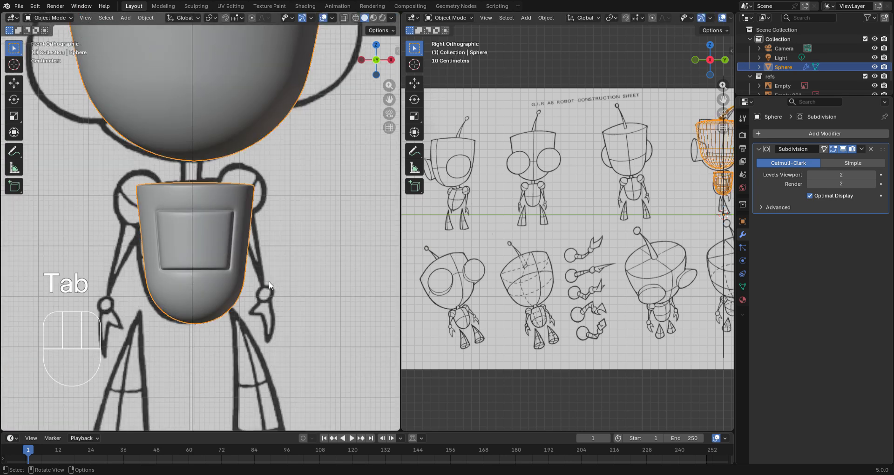
{"action": "scroll", "coordinate": [215, 170], "scroll_direction": "up", "scroll_amount": 3}
{"action": "key", "text": "Tab"}
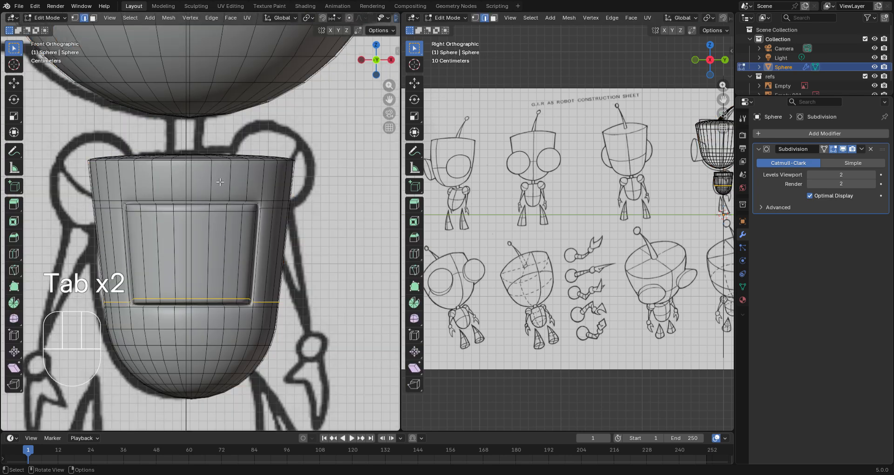
Add a 32-vertex cylinder for the neck with its cap fill type set to Nothing
{"action": "key", "text": "shift+a"}
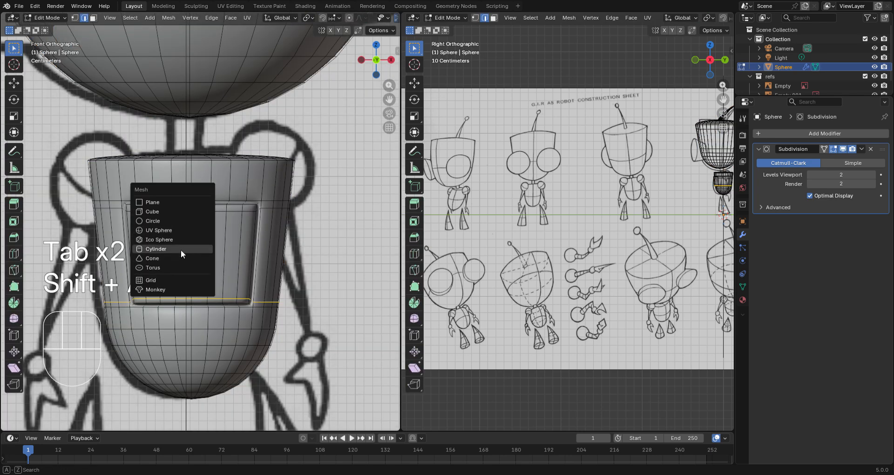
{"action": "left_click", "coordinate": [189, 249]}
{"action": "scroll", "coordinate": [256, 301], "scroll_direction": "down", "scroll_amount": 8}
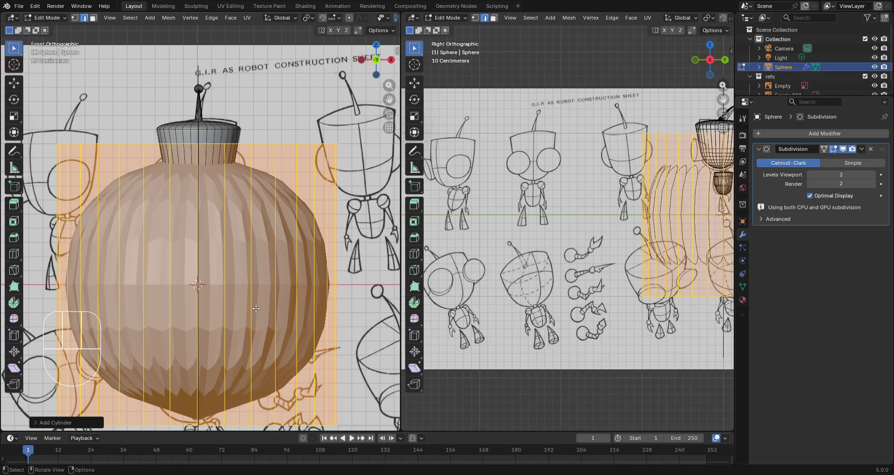
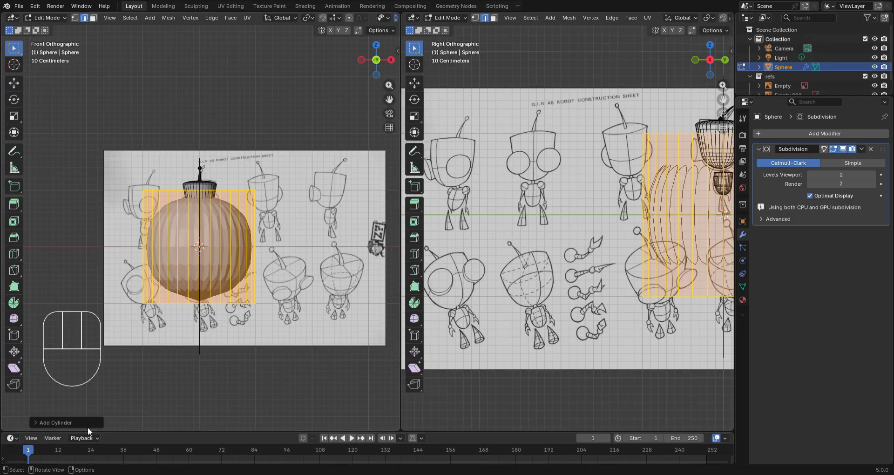
{"action": "left_click", "coordinate": [36, 422]}
{"action": "left_click", "coordinate": [108, 342]}
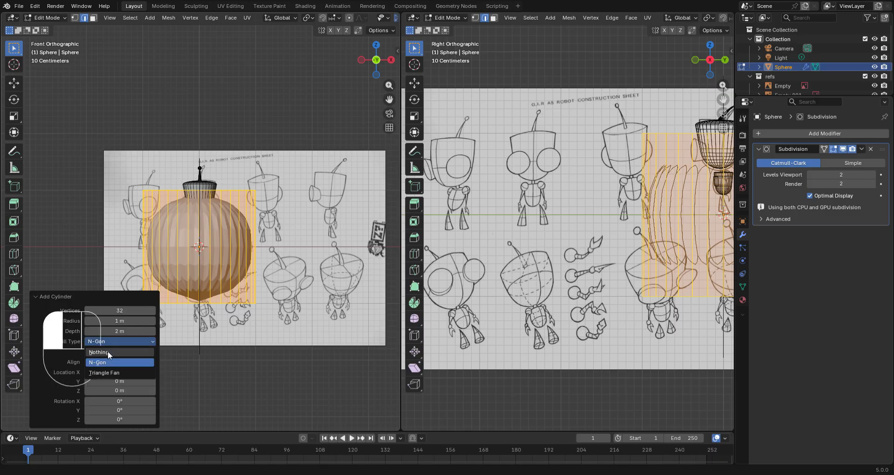
{"action": "left_click", "coordinate": [108, 351]}
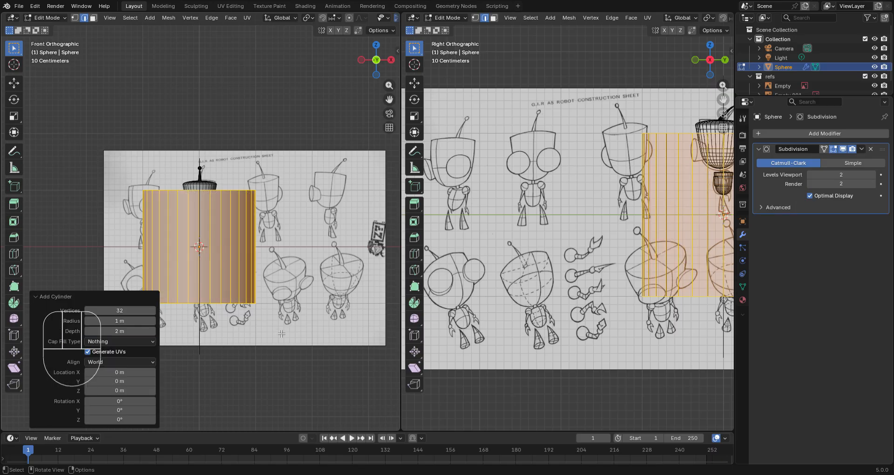
Try Triangle Fan as the cylinder's cap fill type and set it back to Nothing
{"action": "left_click", "coordinate": [122, 343]}
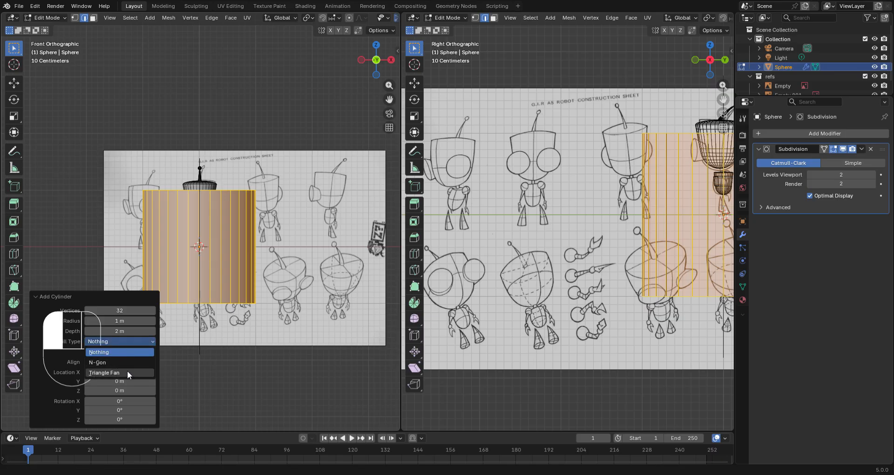
{"action": "left_click", "coordinate": [127, 371]}
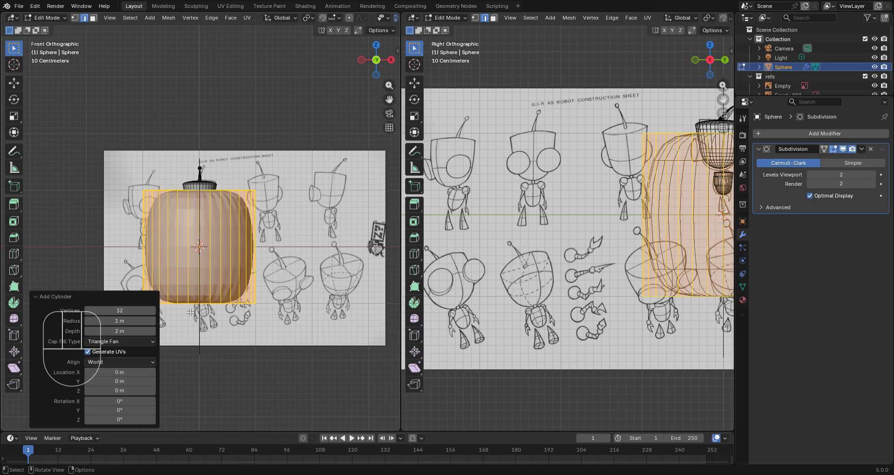
{"action": "left_click", "coordinate": [110, 343]}
{"action": "left_click", "coordinate": [117, 356]}
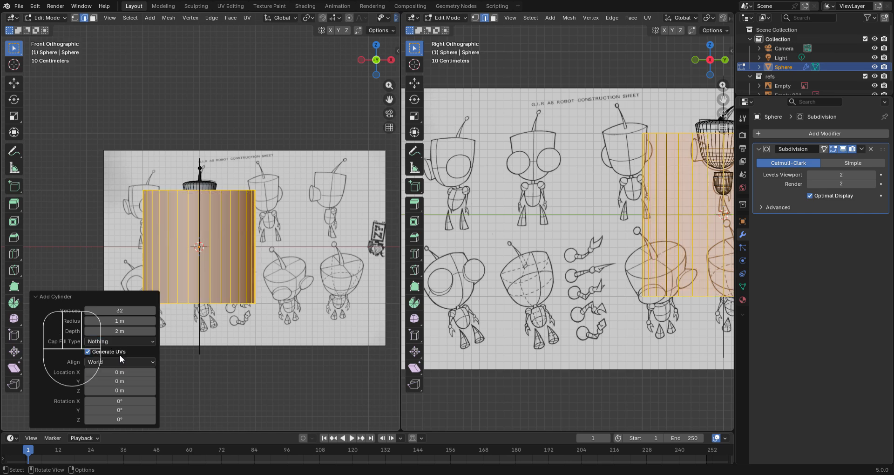
Scale the cylinder by about 0.183 and again by 0.298, and raise it about 0.573 m along Z between head and torso
{"action": "key", "text": "s"}
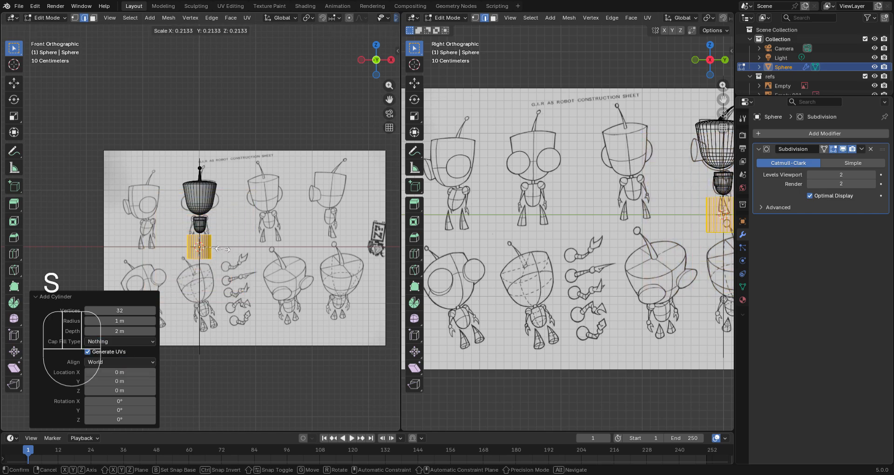
{"action": "left_click", "coordinate": [225, 252]}
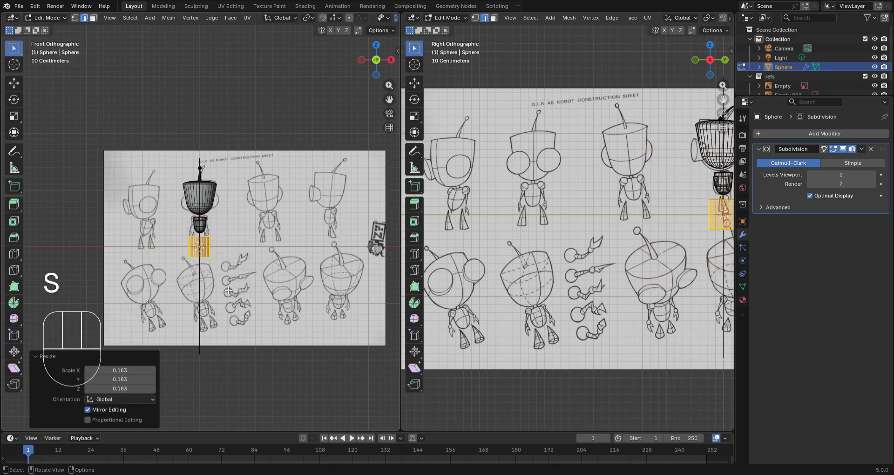
{"action": "scroll", "coordinate": [228, 291], "scroll_direction": "up", "scroll_amount": 3}
{"action": "key", "text": "g"}
{"action": "key", "text": "z"}
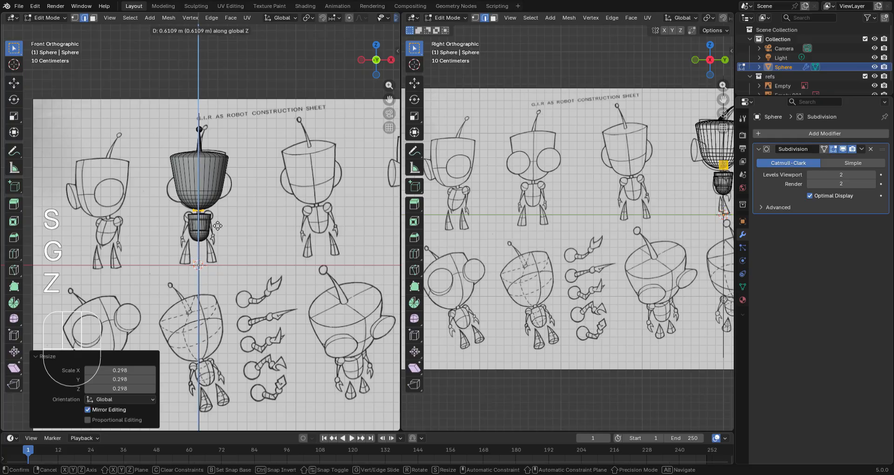
{"action": "left_click", "coordinate": [218, 226]}
{"action": "scroll", "coordinate": [234, 213], "scroll_direction": "up", "scroll_amount": 6}
{"action": "scroll", "coordinate": [234, 213], "scroll_direction": "up", "scroll_amount": 3}
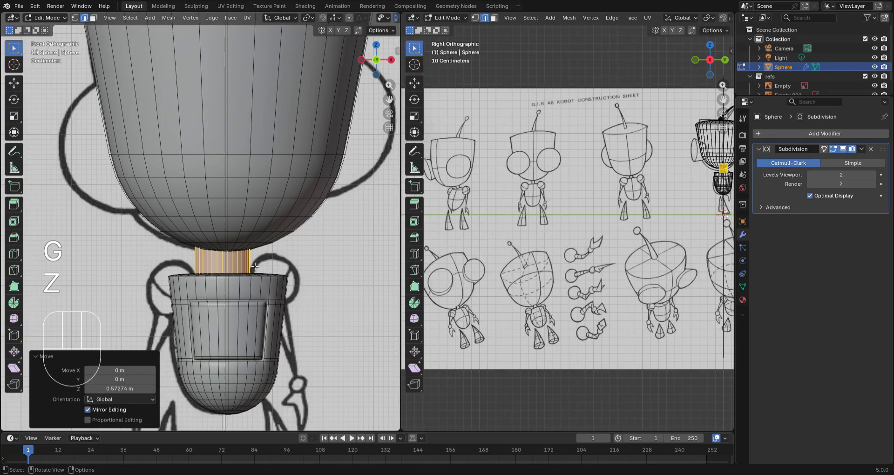
In wireframe shading, scale the neck cylinder to about 0.472 and stretch it by about 1.8 along Z
{"action": "key", "text": "shift+z"}
{"action": "key", "text": "s"}
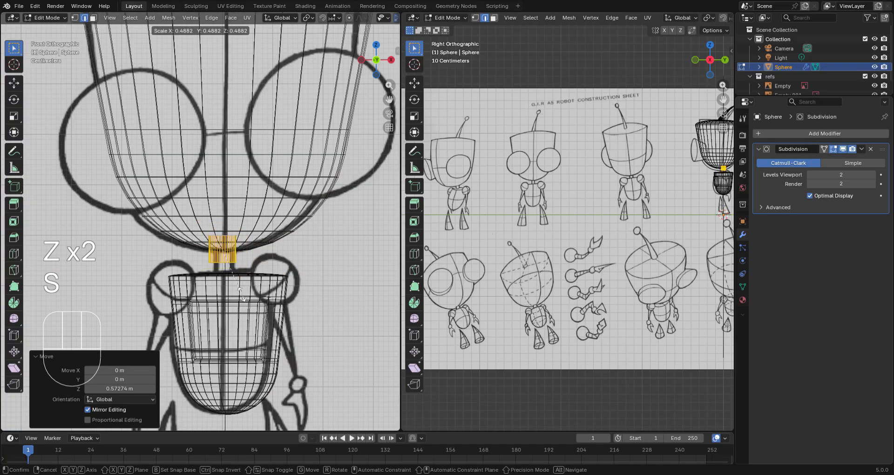
{"action": "left_click", "coordinate": [244, 297]}
{"action": "key", "text": "s"}
{"action": "key", "text": "z"}
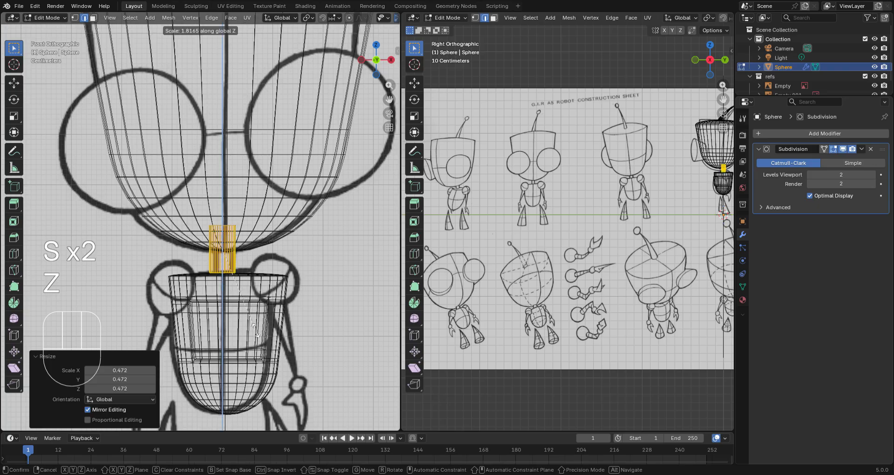
{"action": "left_click", "coordinate": [250, 310]}
Lower the neck cylinder about 0.026 m along Z so it bridges head and torso, and return to solid shading
{"action": "key", "text": "g"}
{"action": "key", "text": "z"}
{"action": "left_click", "coordinate": [256, 313]}
{"action": "key", "text": "z"}
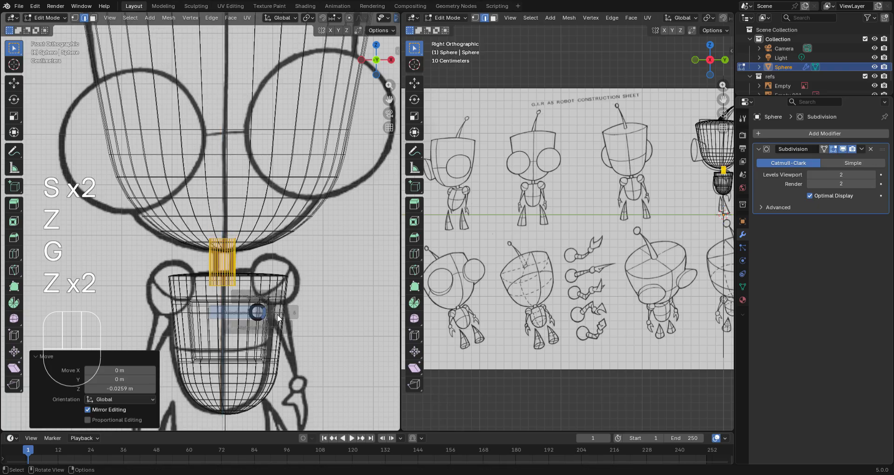
{"action": "left_click", "coordinate": [303, 315]}
Try to shift the neck cylinder along Y toward the neck in the side reference
{"action": "middle_click_drag", "start_coordinate": [335, 322], "coordinate": [227, 317]}
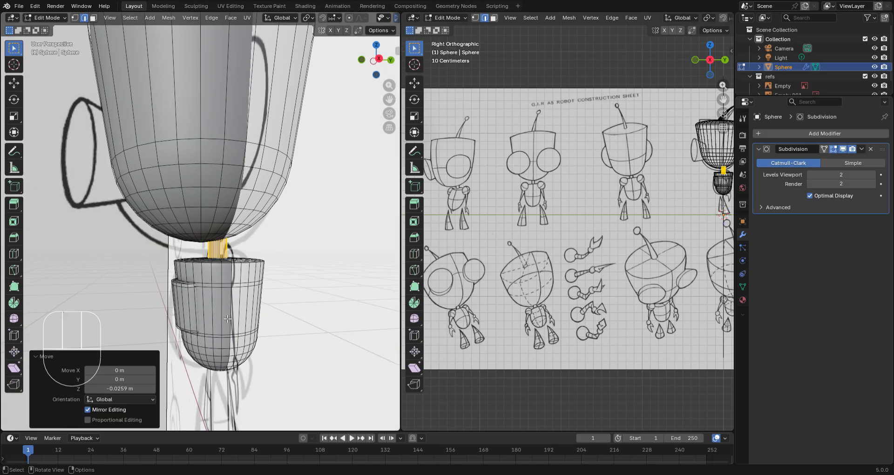
{"action": "scroll", "coordinate": [641, 262], "scroll_direction": "up", "scroll_amount": 2}
{"action": "middle_click_drag", "start_coordinate": [717, 210], "coordinate": [560, 286], "text": "shift"}
{"action": "scroll", "coordinate": [561, 286], "scroll_direction": "up", "scroll_amount": 4}
{"action": "middle_click_drag", "start_coordinate": [715, 231], "coordinate": [550, 243], "text": "shift"}
{"action": "scroll", "coordinate": [624, 257], "scroll_direction": "up", "scroll_amount": 4}
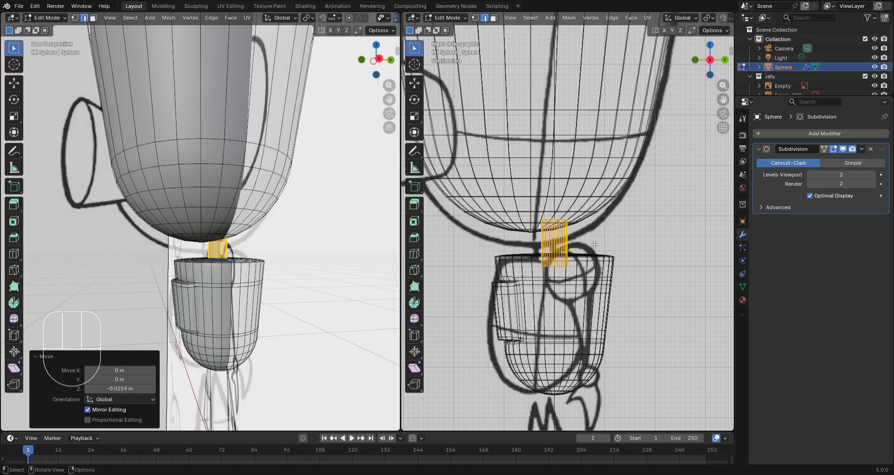
{"action": "key", "text": "g"}
{"action": "key", "text": "y"}
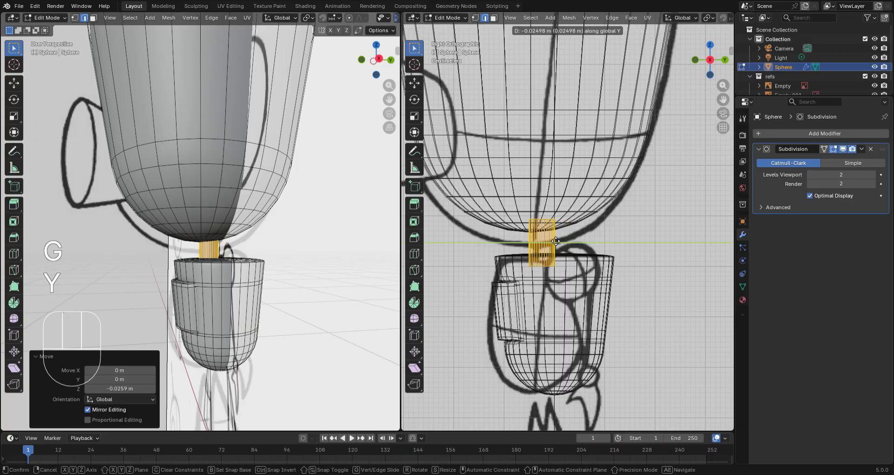
{"action": "right_click", "coordinate": [557, 241]}
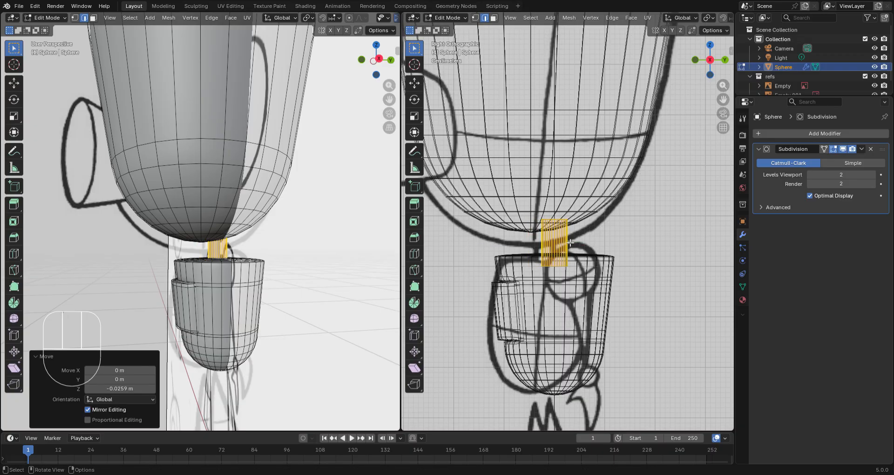
{"action": "scroll", "coordinate": [570, 242], "scroll_direction": "down", "scroll_amount": 1}
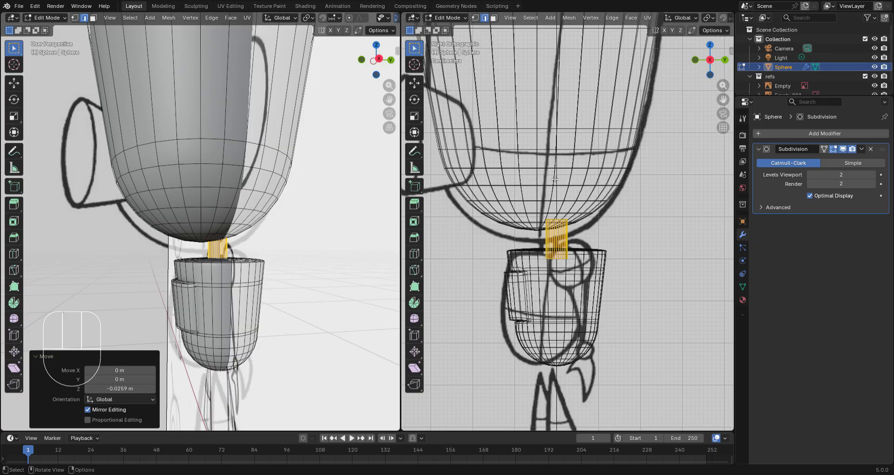
{"action": "key", "text": "alt+a"}
{"action": "key", "text": "l"}
{"action": "key", "text": "g"}
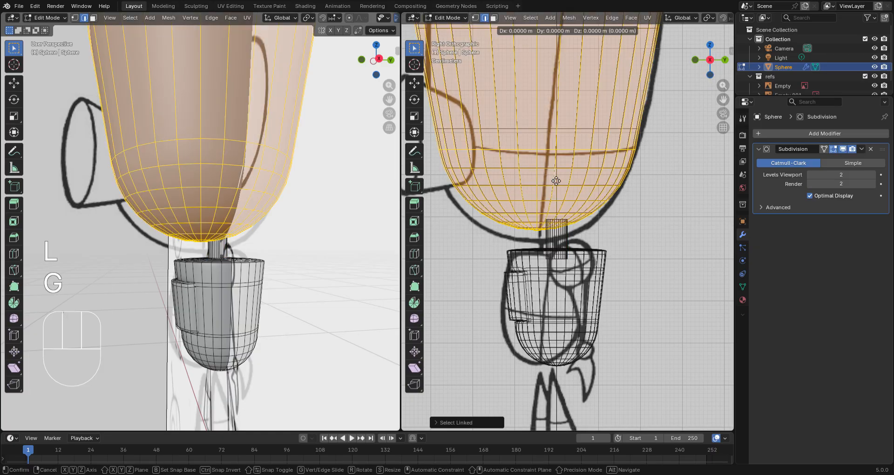
{"action": "key", "text": "y"}
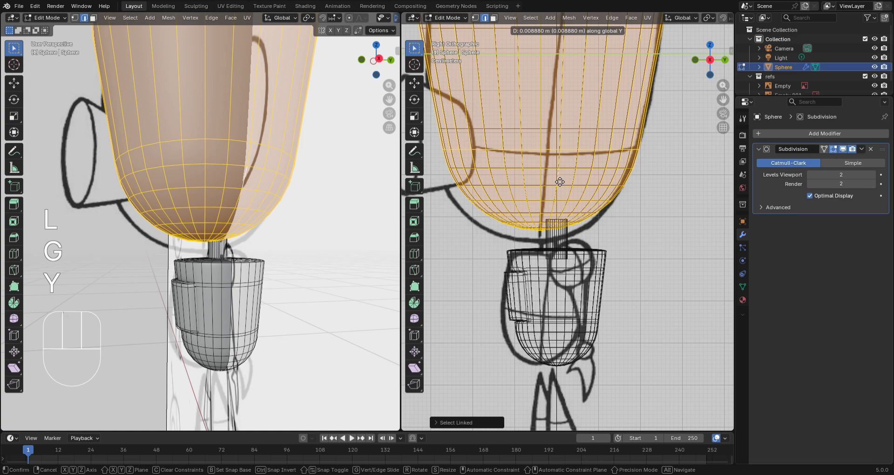
{"action": "right_click", "coordinate": [561, 182]}
Shift the linked neck cylinder about -0.019 m along Y to line up with the neck in the side reference
{"action": "left_click", "coordinate": [566, 240]}
{"action": "key", "text": "l"}
{"action": "key", "text": "g"}
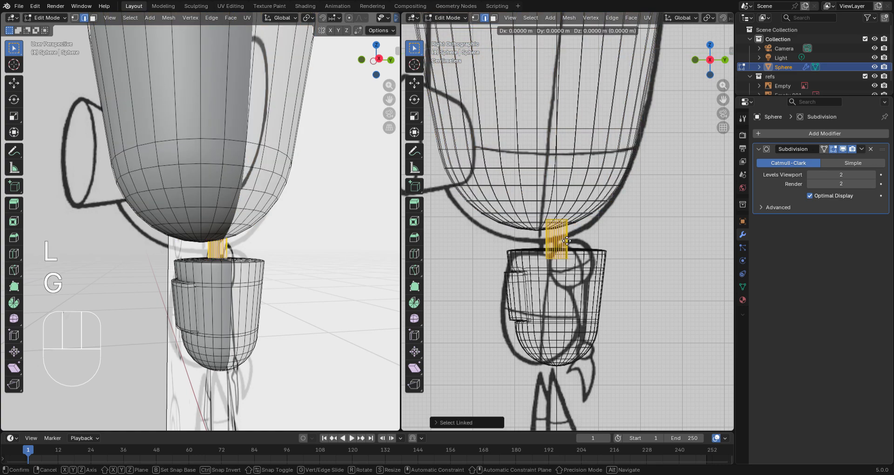
{"action": "key", "text": "y"}
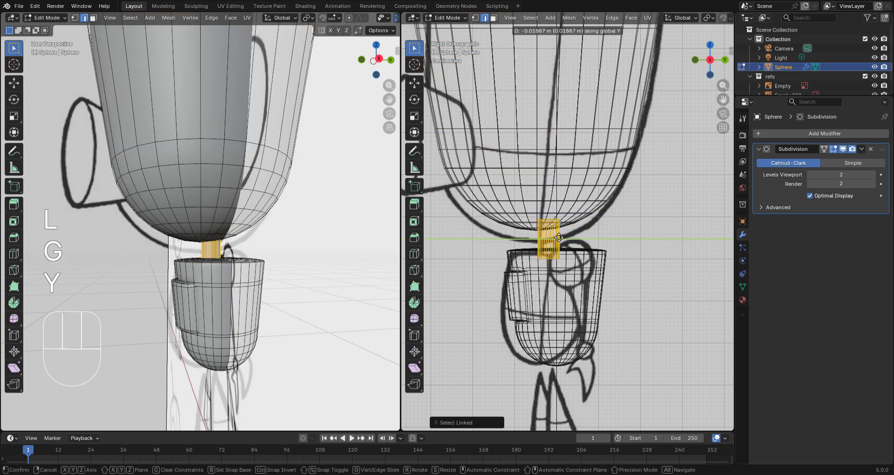
{"action": "left_click", "coordinate": [559, 236]}
Move the linked head mesh about 0.015 m along Y to fit the side reference, and return to solid shading in Object Mode
{"action": "left_click", "coordinate": [593, 190]}
{"action": "key", "text": "l"}
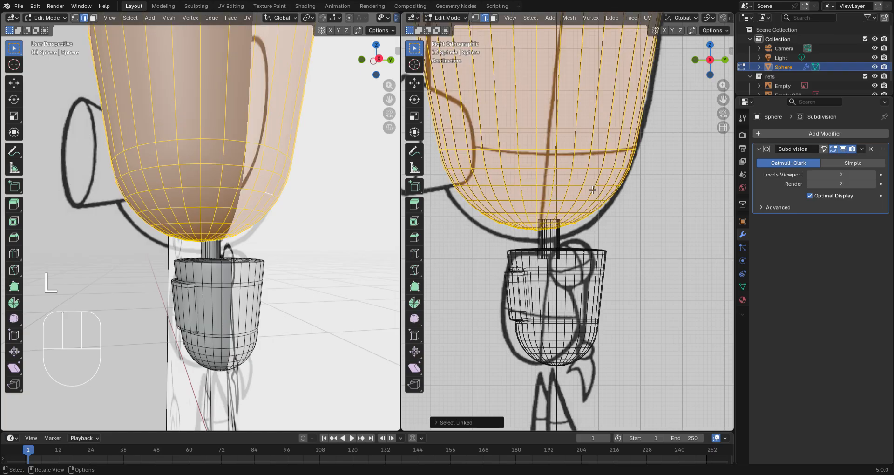
{"action": "key", "text": "g"}
{"action": "key", "text": "y"}
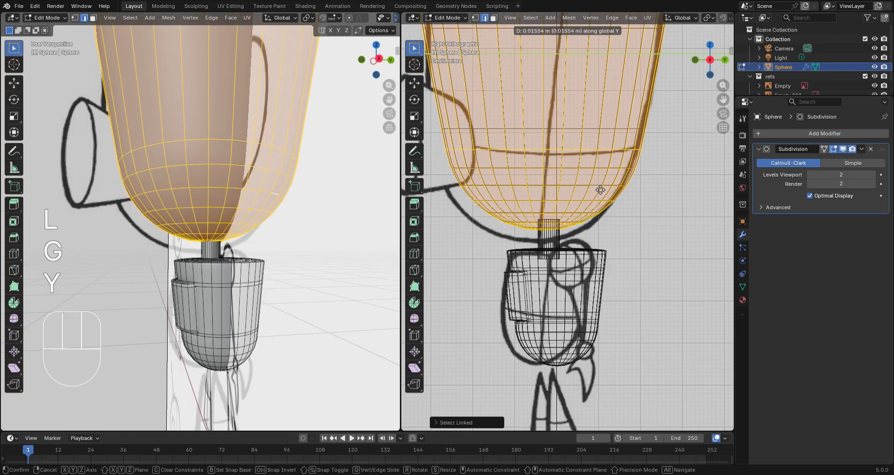
{"action": "left_click", "coordinate": [599, 190]}
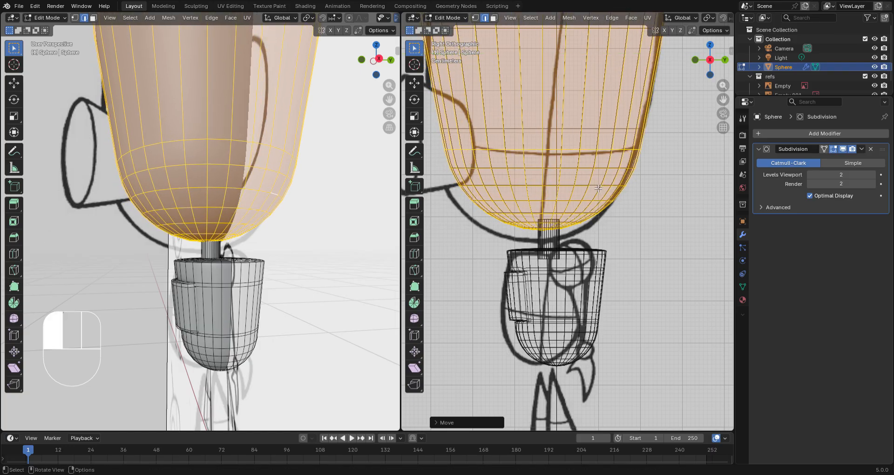
{"action": "key", "text": "z"}
{"action": "key", "text": "Tab"}
In front view, shift the neck cylinder about 0.010 m along X and 0.005 m along Z beneath the head
{"action": "scroll", "coordinate": [625, 277], "scroll_direction": "down", "scroll_amount": 4}
{"action": "middle_click_drag", "start_coordinate": [554, 279], "coordinate": [652, 282]}
{"action": "key", "text": "KP_1"}
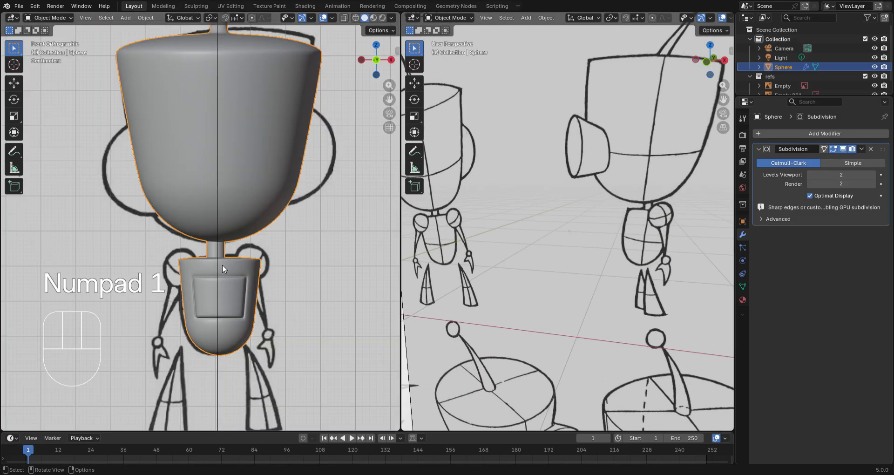
{"action": "key", "text": "Tab"}
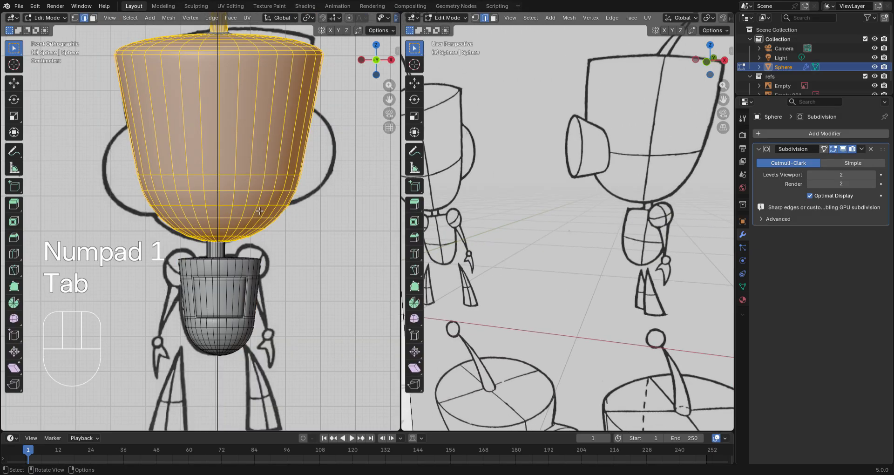
{"action": "scroll", "coordinate": [260, 212], "scroll_direction": "up", "scroll_amount": 2}
{"action": "left_click", "coordinate": [237, 276]}
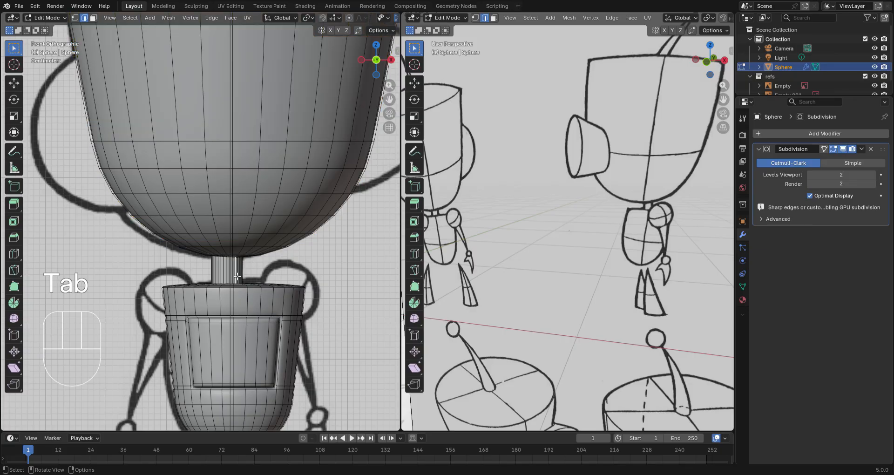
{"action": "key", "text": "l"}
{"action": "key", "text": "g"}
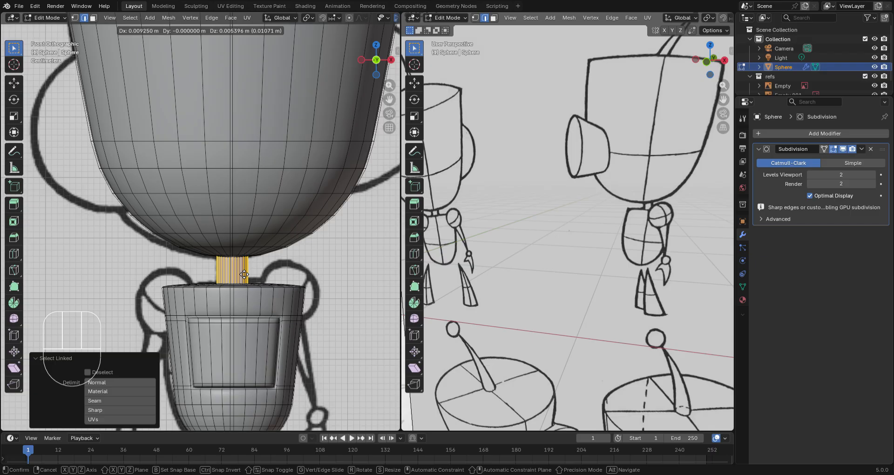
{"action": "left_click", "coordinate": [244, 274]}
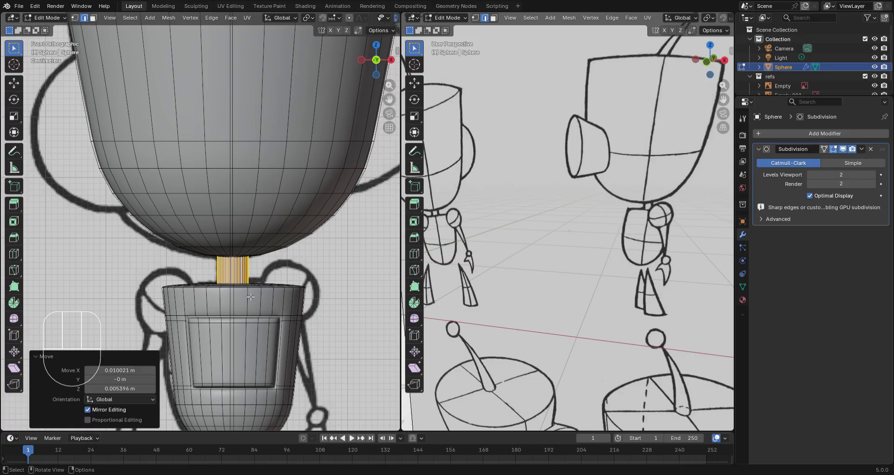
Move the linked torso with its chest panel about -0.012 m along X toward the model's centre line
{"action": "scroll", "coordinate": [251, 296], "scroll_direction": "down", "scroll_amount": 3}
{"action": "key", "text": "Tab"}
{"action": "key", "text": "Tab"}
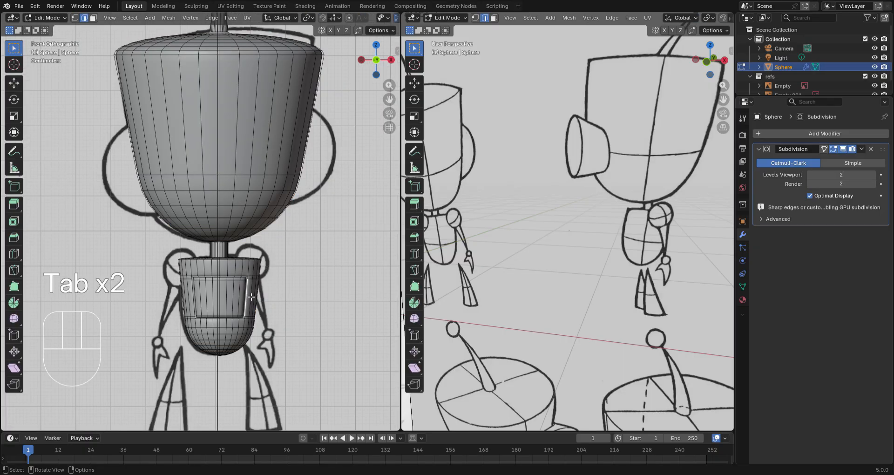
{"action": "key", "text": "l"}
{"action": "key", "text": "g"}
{"action": "key", "text": "y"}
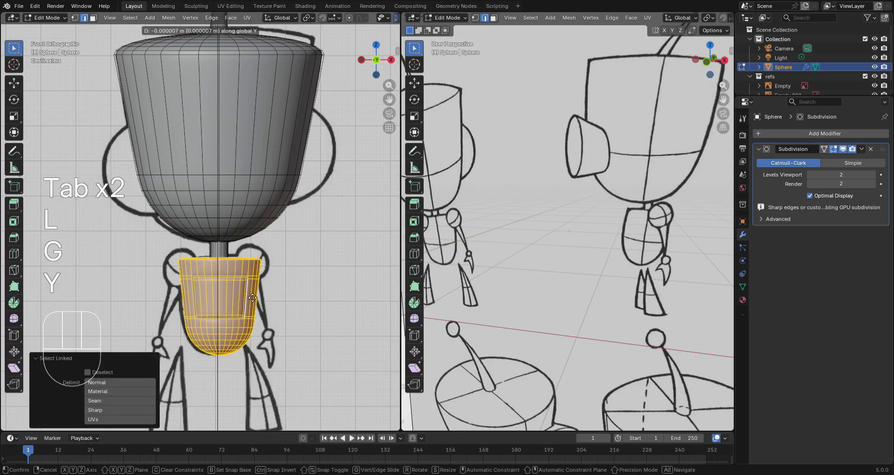
{"action": "left_click", "coordinate": [249, 295]}
{"action": "scroll", "coordinate": [247, 293], "scroll_direction": "down", "scroll_amount": 3}
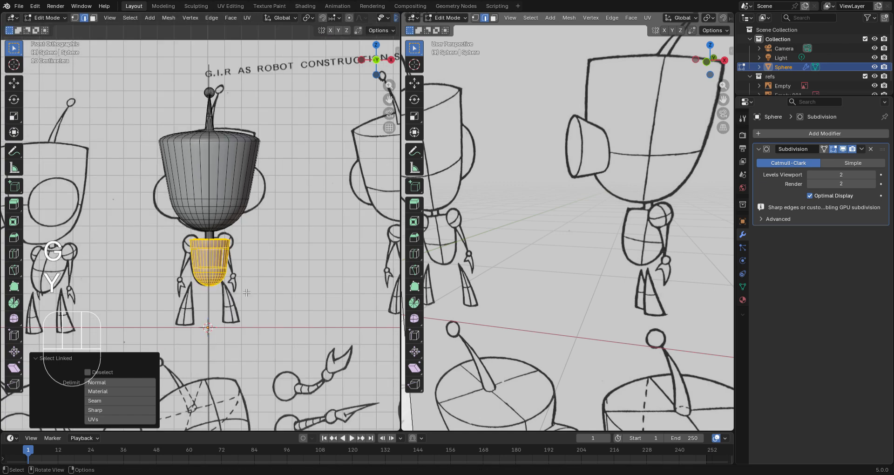
{"action": "scroll", "coordinate": [247, 293], "scroll_direction": "up", "scroll_amount": 4}
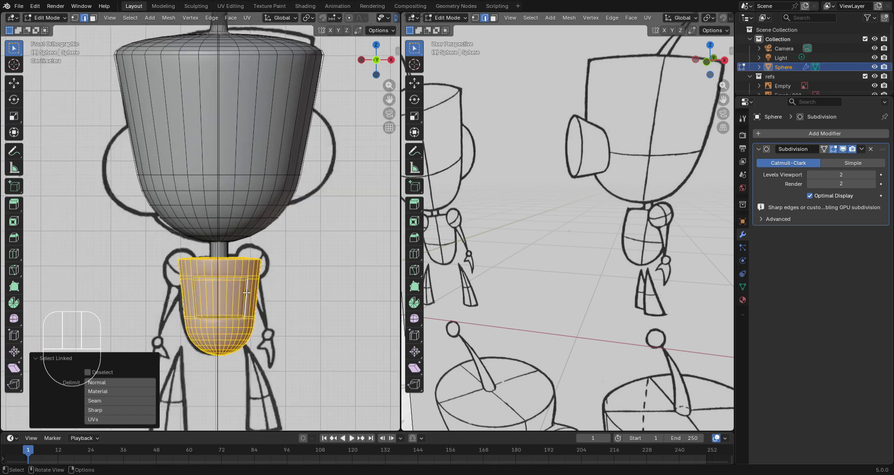
{"action": "key", "text": "g"}
{"action": "key", "text": "x"}
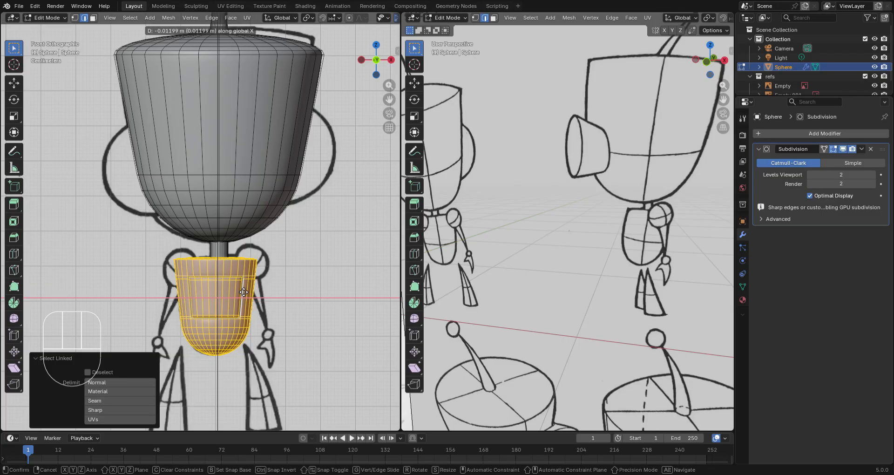
{"action": "left_click", "coordinate": [243, 291]}
Shift the linked head mesh about -0.008 m along X to centre it above the torso
{"action": "left_click", "coordinate": [246, 220]}
{"action": "key", "text": "l"}
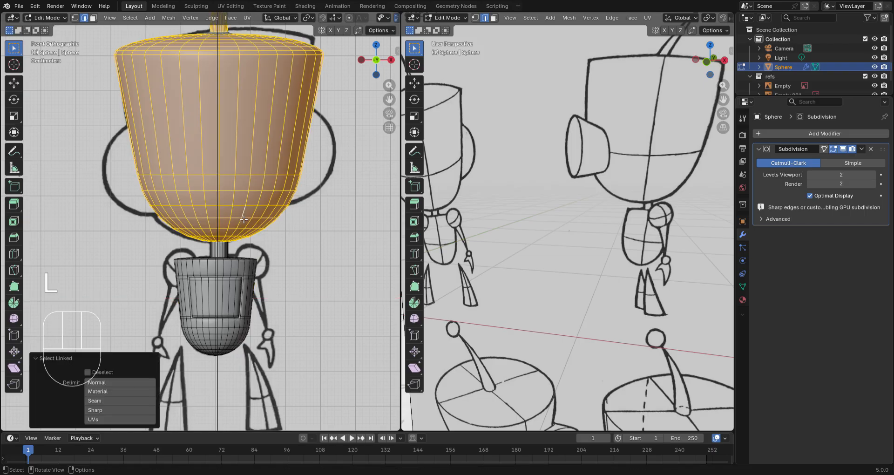
{"action": "key", "text": "g"}
{"action": "key", "text": "y"}
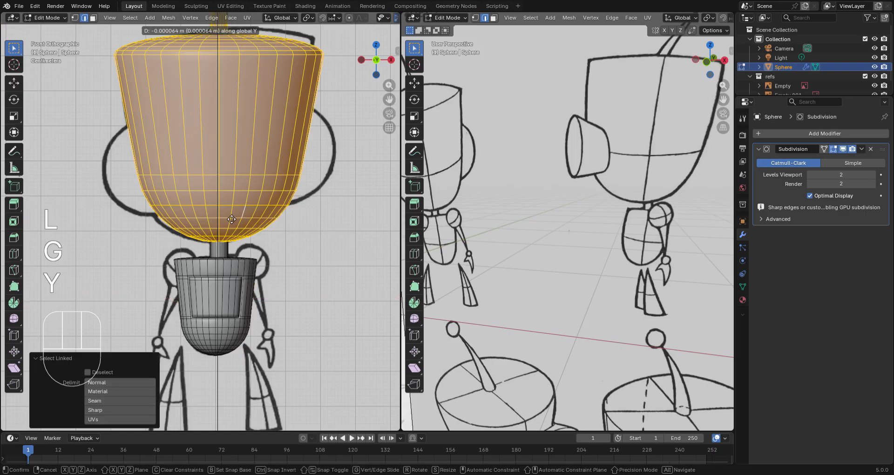
{"action": "right_click", "coordinate": [244, 216]}
{"action": "key", "text": "g"}
{"action": "key", "text": "x"}
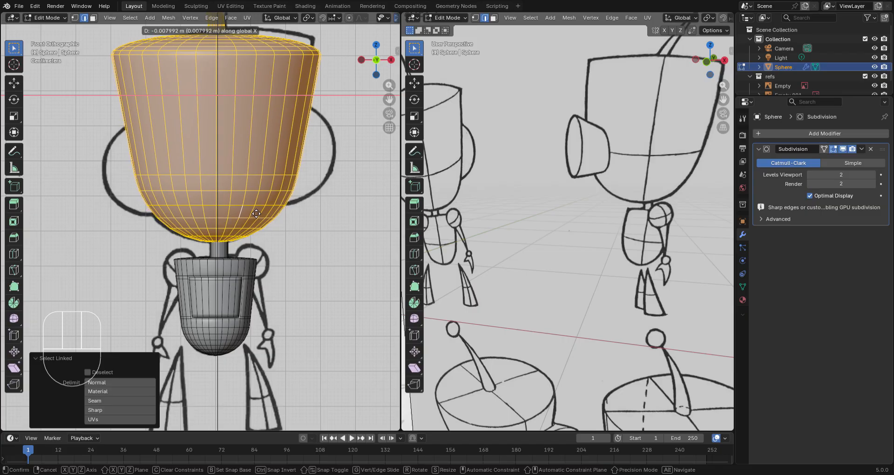
{"action": "left_click", "coordinate": [255, 214]}
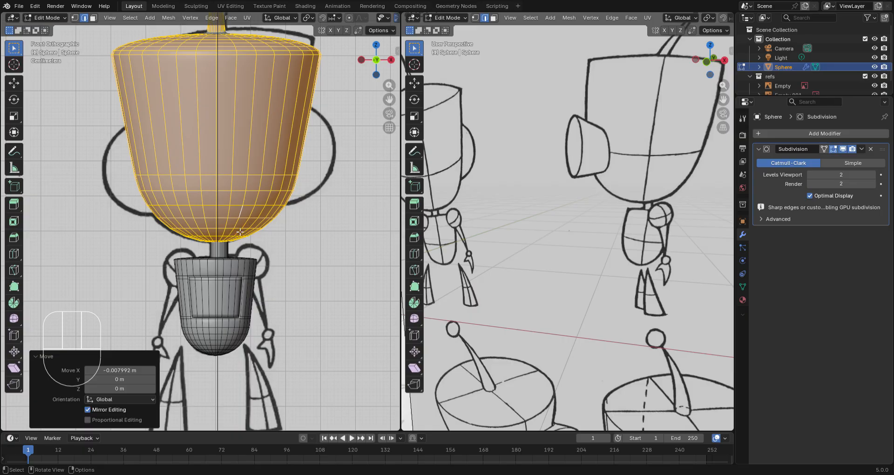
Delete the linked neck cylinder between the head and the torso
{"action": "left_click", "coordinate": [223, 256]}
{"action": "key", "text": "l"}
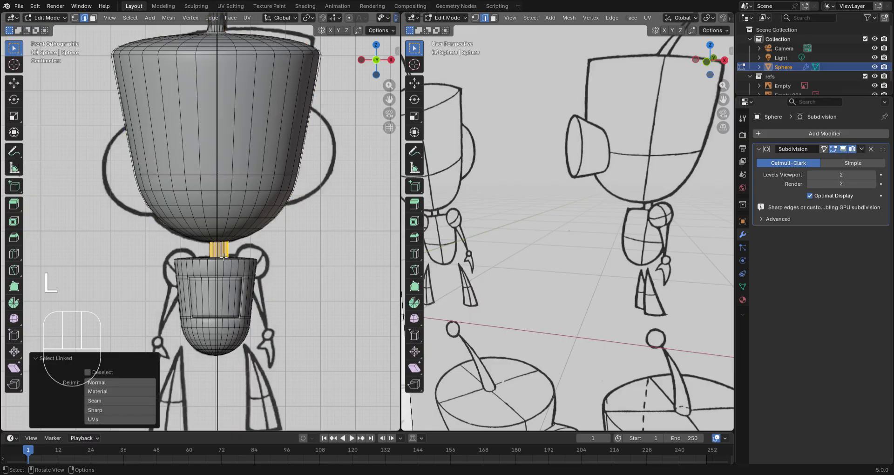
{"action": "key", "text": "x"}
{"action": "left_click", "coordinate": [220, 253]}
{"action": "key", "text": "Tab"}
{"action": "key", "text": "Tab"}
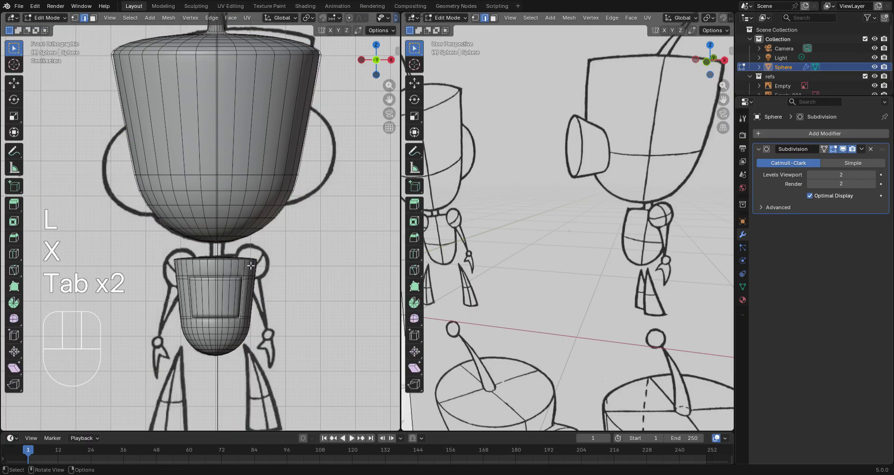
Reset the 3D cursor to the world origin and add a new cylinder there within the robot mesh
{"action": "key", "text": "shift+s"}
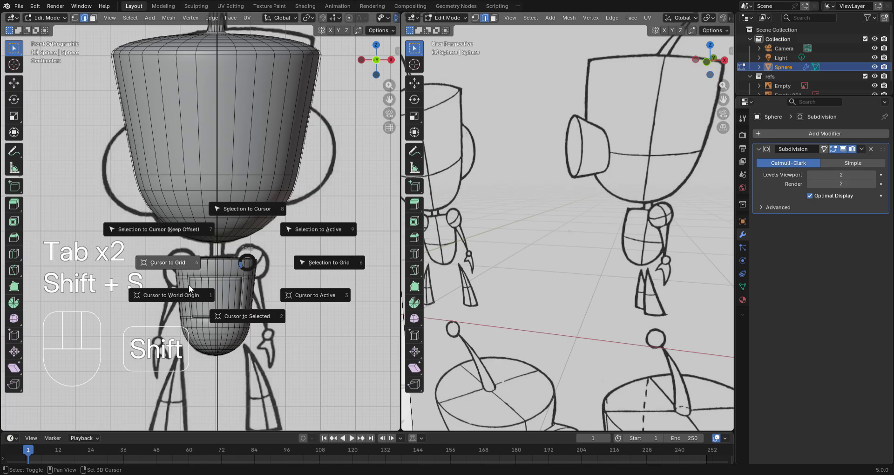
{"action": "left_click", "coordinate": [186, 292]}
{"action": "scroll", "coordinate": [185, 291], "scroll_direction": "down", "scroll_amount": 3}
{"action": "key", "text": "shift+a"}
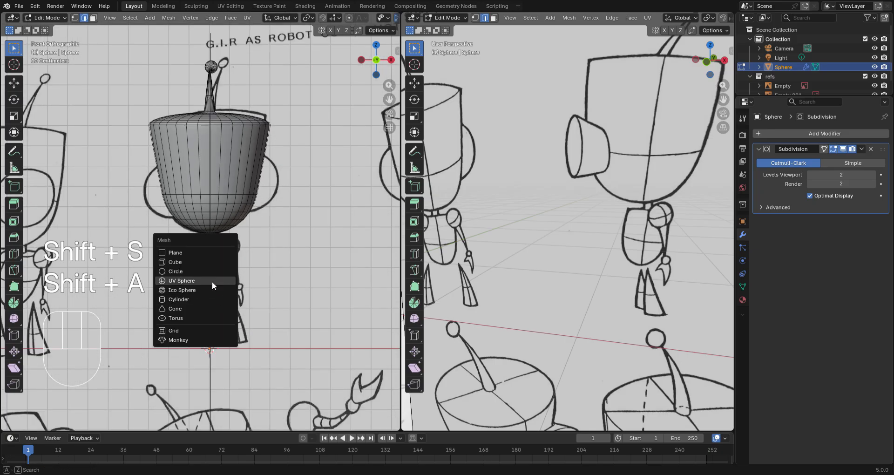
{"action": "left_click", "coordinate": [205, 297]}
{"action": "key", "text": "Tab"}
{"action": "scroll", "coordinate": [275, 343], "scroll_direction": "down", "scroll_amount": 4}
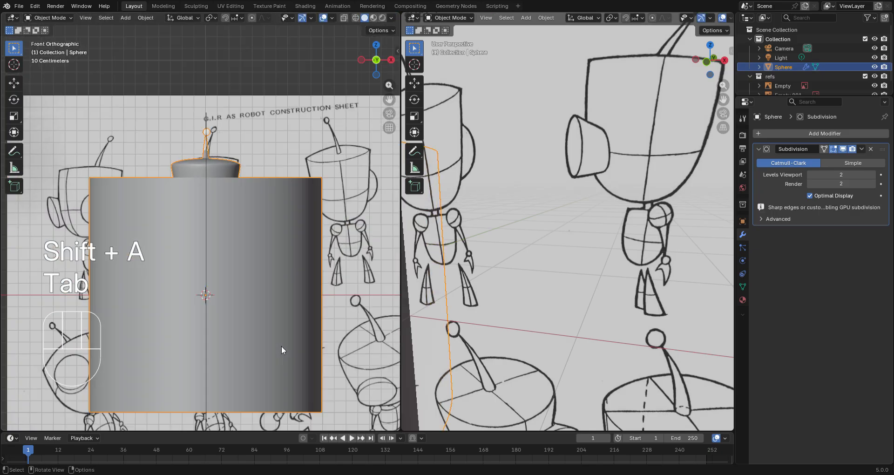
Scale the new cylinder to about 0.061 and raise it about 0.581 m along Z between head and torso
{"action": "key", "text": "Tab"}
{"action": "left_click", "coordinate": [285, 350]}
{"action": "key", "text": "l"}
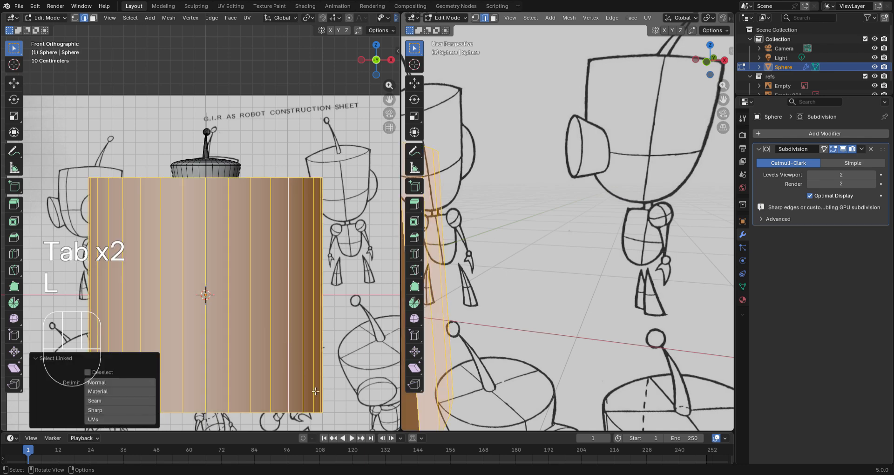
{"action": "key", "text": "s"}
{"action": "left_click", "coordinate": [215, 303]}
{"action": "key", "text": "g"}
{"action": "key", "text": "z"}
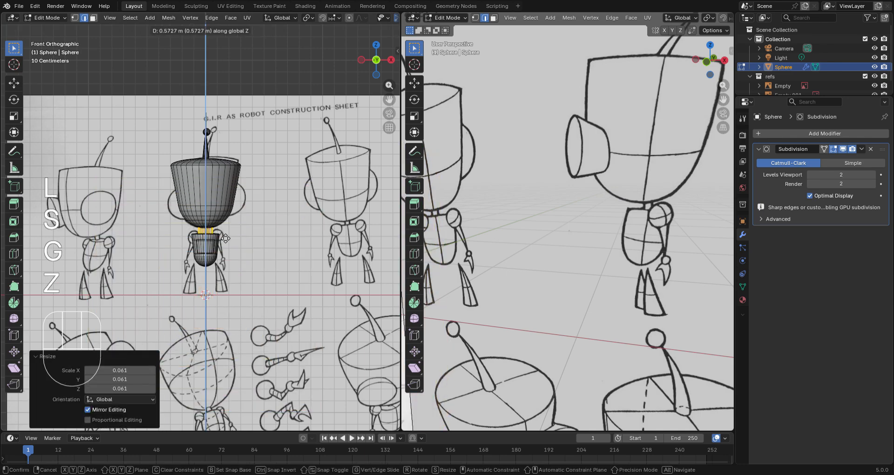
{"action": "left_click", "coordinate": [224, 238]}
Scale the new neck cylinder to about 0.363 and stretch it by about 2.837 along Z to bridge head and torso
{"action": "scroll", "coordinate": [298, 321], "scroll_direction": "up", "scroll_amount": 5}
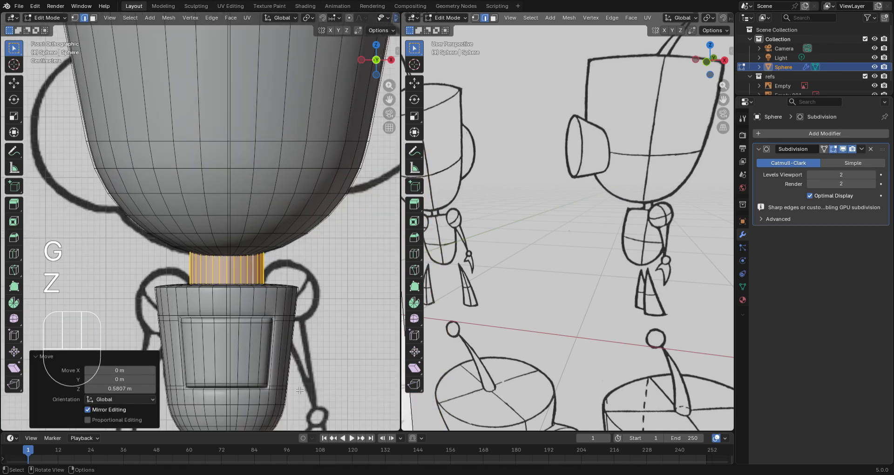
{"action": "key", "text": "s"}
{"action": "left_click", "coordinate": [244, 303]}
{"action": "key", "text": "s"}
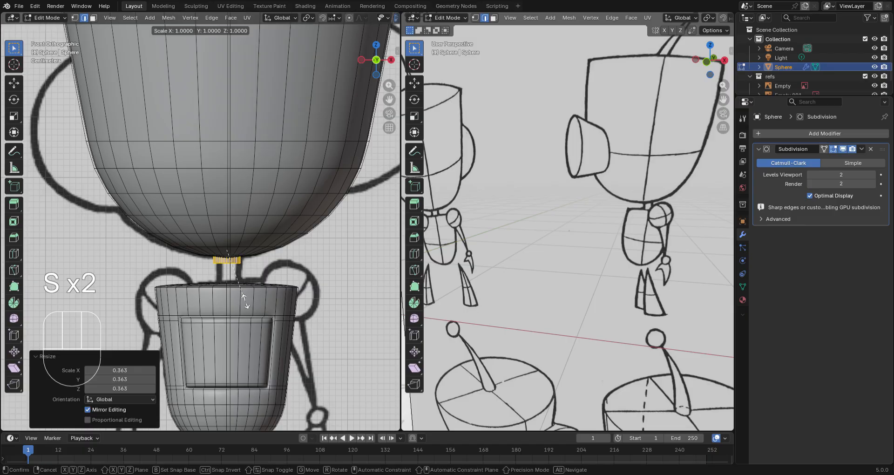
{"action": "key", "text": "z"}
{"action": "left_click", "coordinate": [279, 347]}
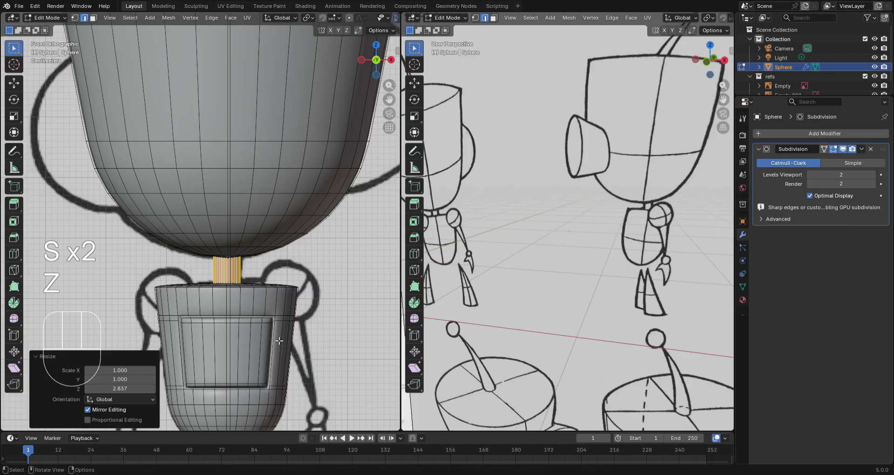
Nudge the linked head mesh about -0.0019 m along X to centre it over the new neck
{"action": "scroll", "coordinate": [280, 341], "scroll_direction": "up", "scroll_amount": 4}
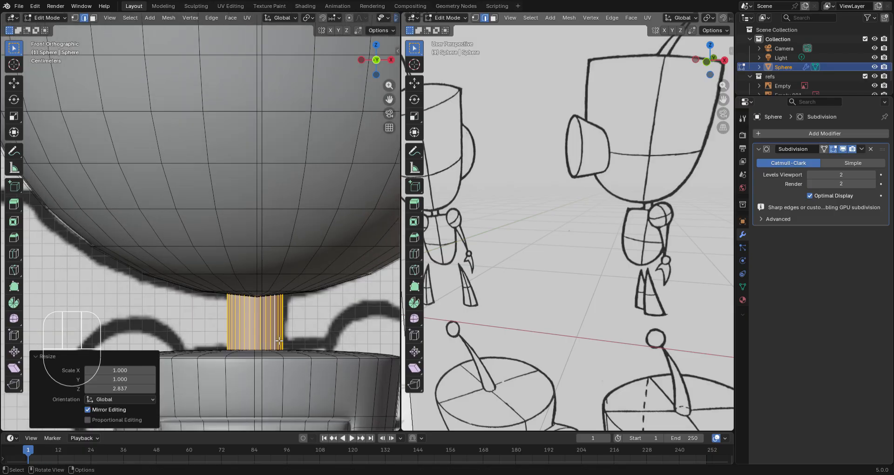
{"action": "left_click", "coordinate": [300, 276]}
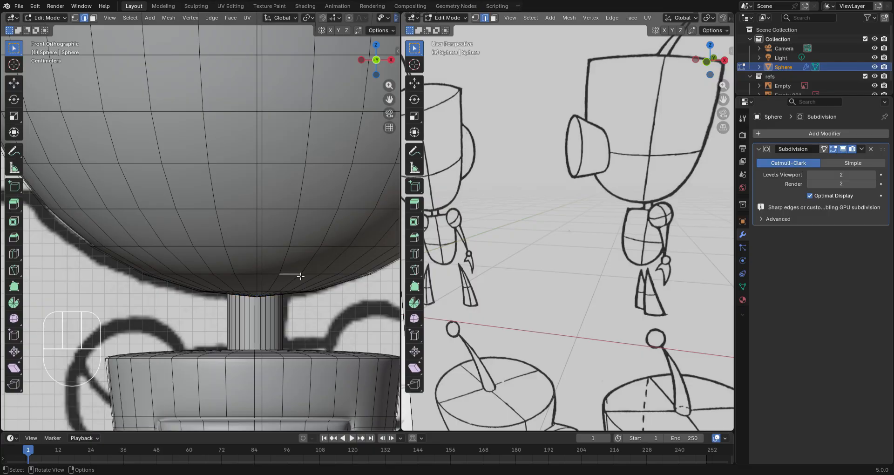
{"action": "key", "text": "l"}
{"action": "key", "text": "g"}
{"action": "key", "text": "x"}
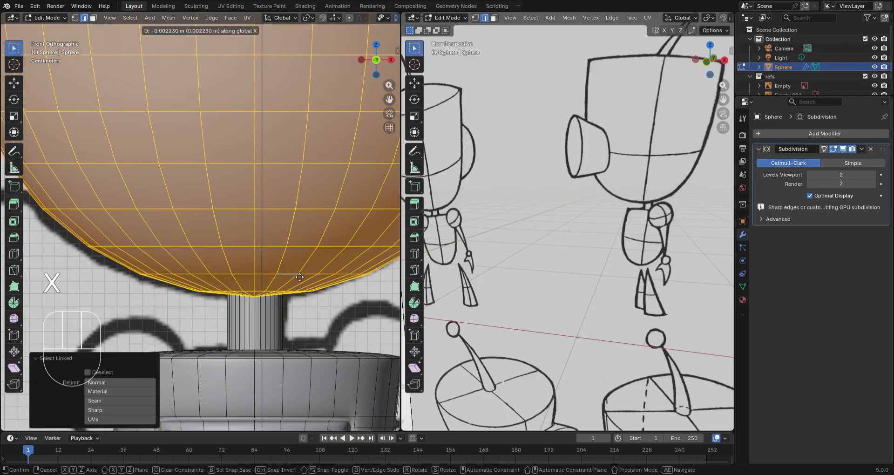
{"action": "left_click", "coordinate": [300, 277]}
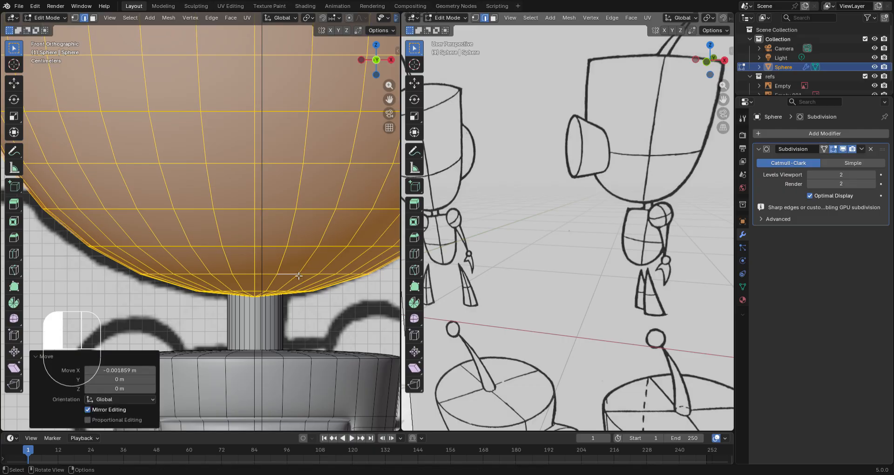
Scale the linked neck cylinder up by about 1.118 and return to Object Mode
{"action": "scroll", "coordinate": [296, 328], "scroll_direction": "down", "scroll_amount": 3}
{"action": "left_click", "coordinate": [284, 333]}
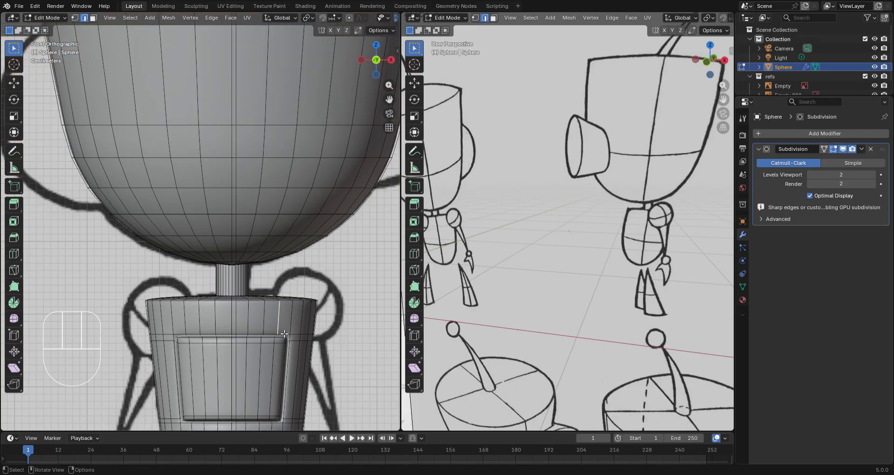
{"action": "key", "text": "Tab"}
{"action": "scroll", "coordinate": [282, 334], "scroll_direction": "down", "scroll_amount": 5}
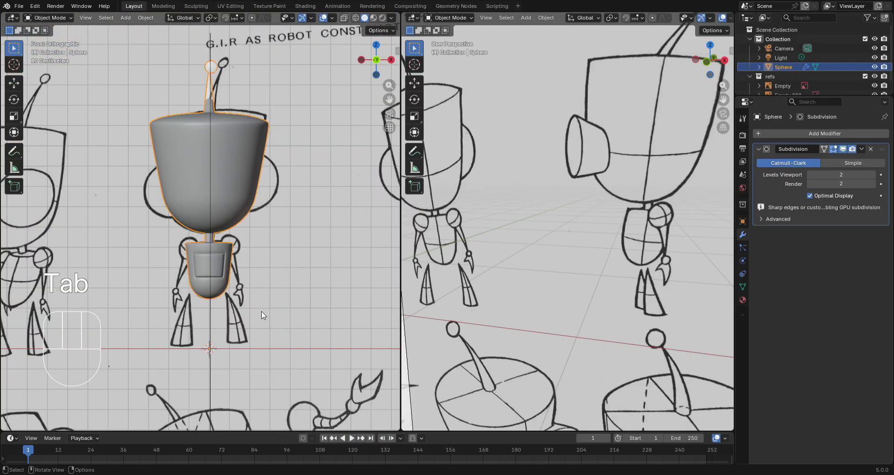
{"action": "scroll", "coordinate": [263, 316], "scroll_direction": "up", "scroll_amount": 6}
{"action": "key", "text": "Tab"}
{"action": "key", "text": "l"}
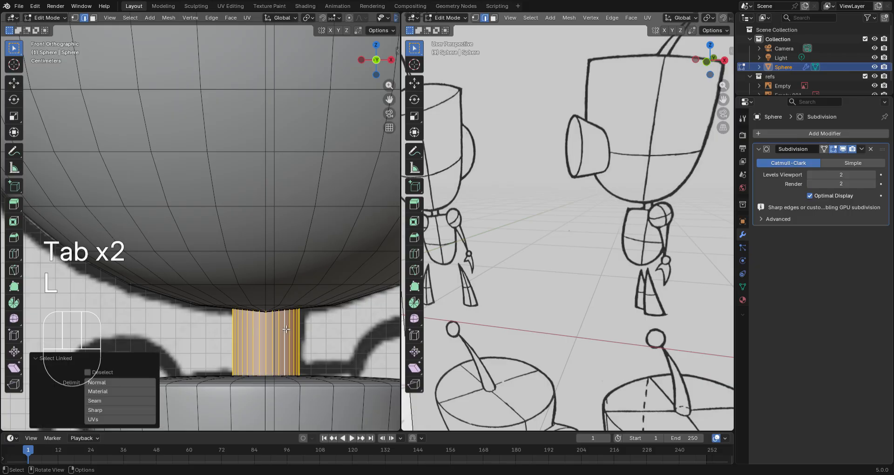
{"action": "key", "text": "s"}
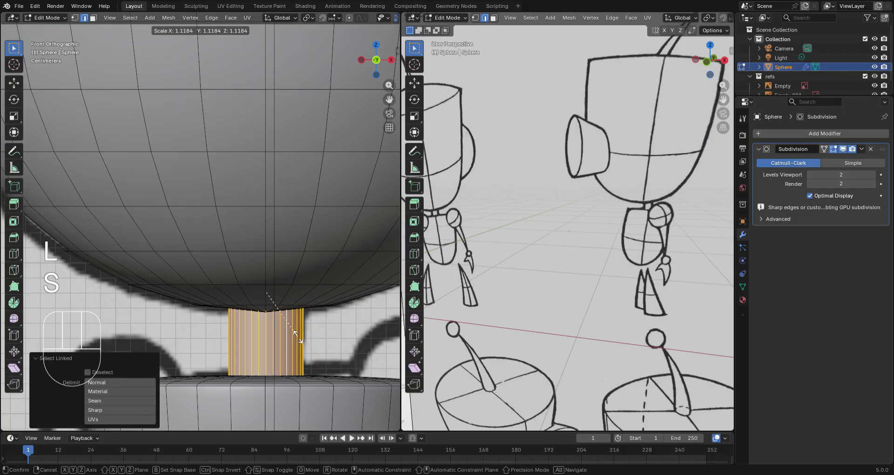
{"action": "left_click", "coordinate": [298, 336]}
{"action": "key", "text": "Tab"}
Compare the robot with the reference drawings in right orthographic, angled and front orthographic views
{"action": "scroll", "coordinate": [298, 337], "scroll_direction": "down", "scroll_amount": 4}
{"action": "scroll", "coordinate": [700, 198], "scroll_direction": "down", "scroll_amount": 8}
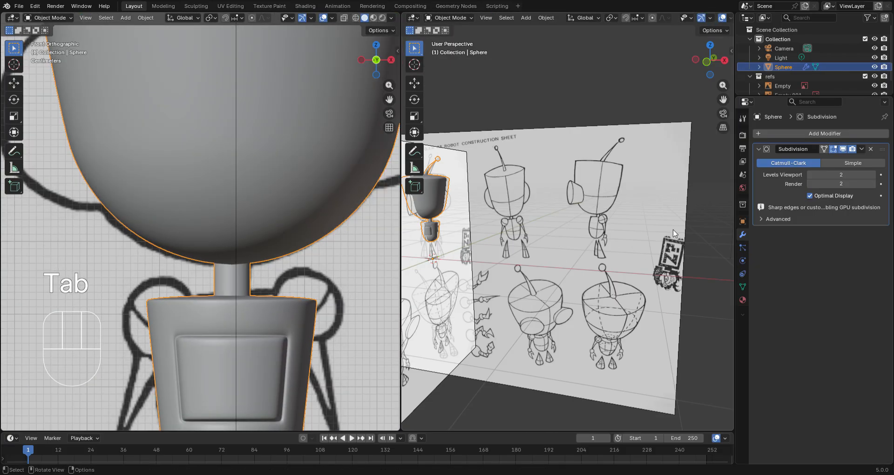
{"action": "key", "text": "KP_3"}
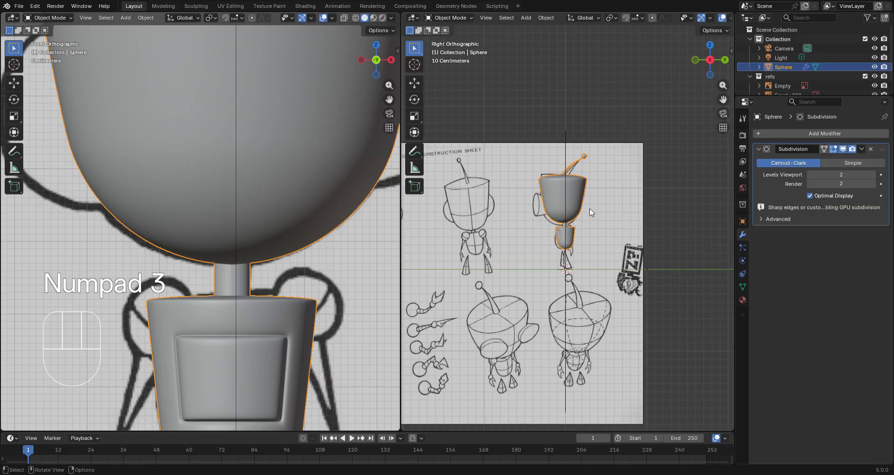
{"action": "scroll", "coordinate": [591, 212], "scroll_direction": "up", "scroll_amount": 4}
{"action": "scroll", "coordinate": [236, 165], "scroll_direction": "down", "scroll_amount": 5}
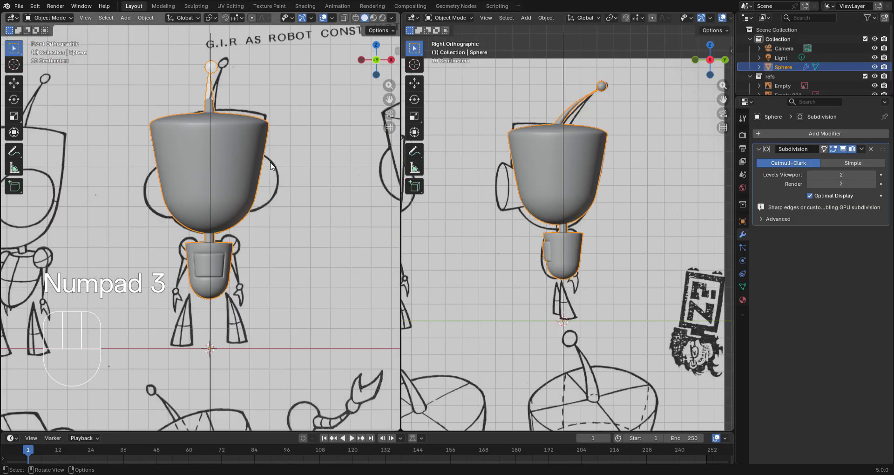
{"action": "middle_click_drag", "start_coordinate": [267, 171], "coordinate": [160, 193]}
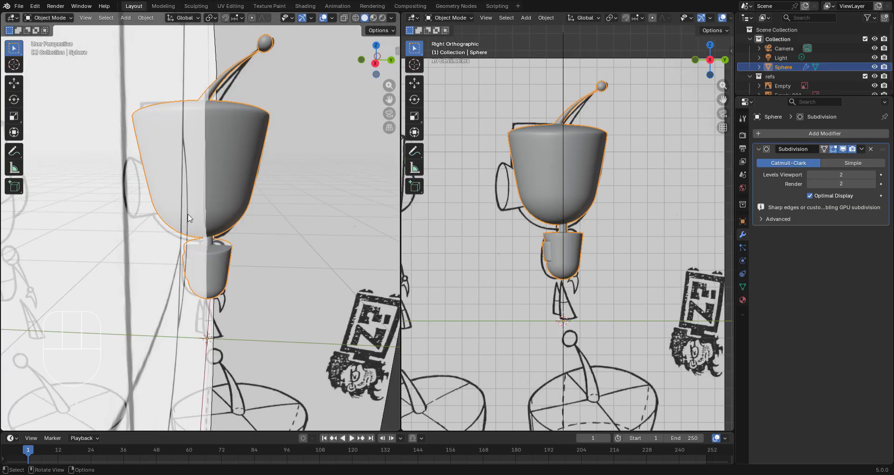
{"action": "key", "text": "KP_1"}
Draw a trial annotation stroke along the leg outline in the front view and erase it
{"action": "key", "text": "d"}
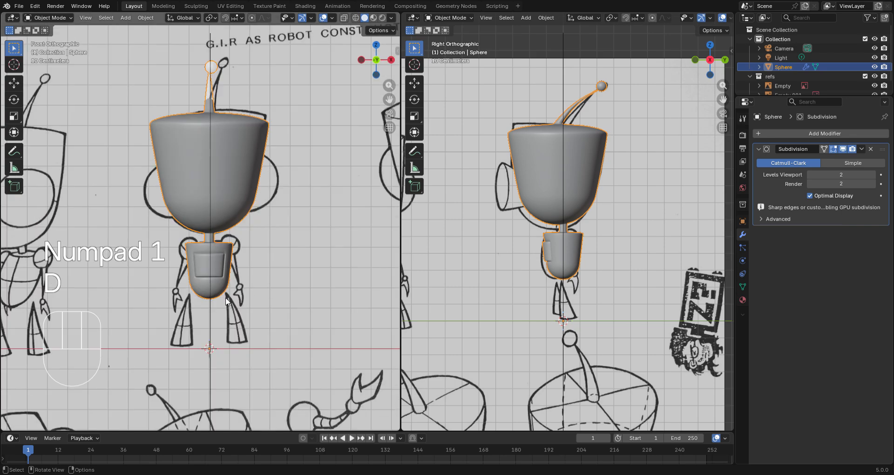
{"action": "left_click_drag", "start_coordinate": [226, 299], "coordinate": [229, 339]}
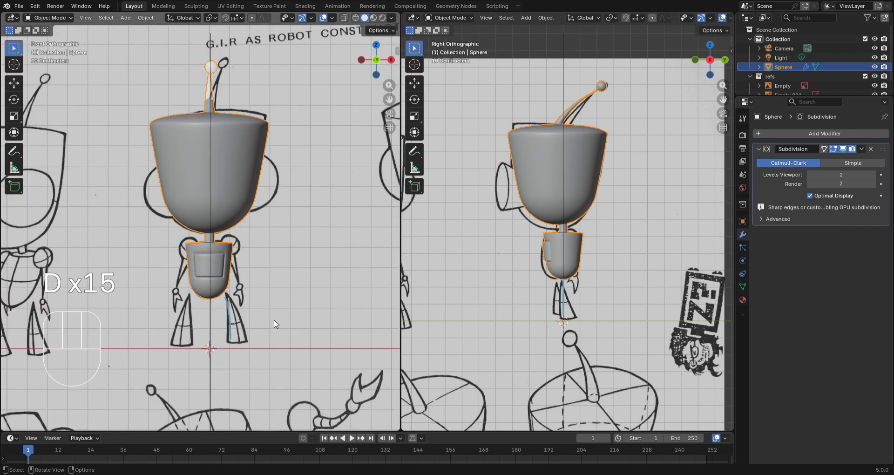
{"action": "mouse_move", "coordinate": [239, 316]}
{"action": "right_mouse_down"}
{"action": "mouse_move", "coordinate": [243, 365]}
{"action": "mouse_move", "coordinate": [225, 301]}
{"action": "right_mouse_up"}
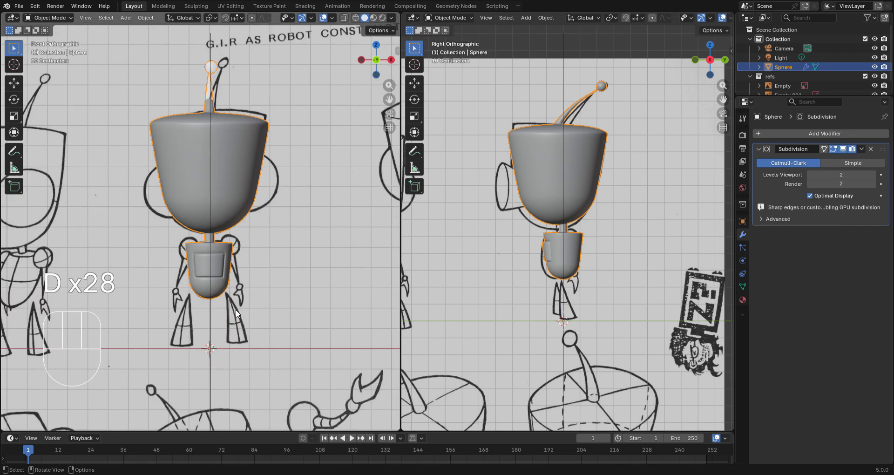
{"action": "left_click", "coordinate": [61, 18]}
{"action": "scroll", "coordinate": [216, 215], "scroll_direction": "down", "scroll_amount": 4}
{"action": "scroll", "coordinate": [220, 216], "scroll_direction": "up", "scroll_amount": 3}
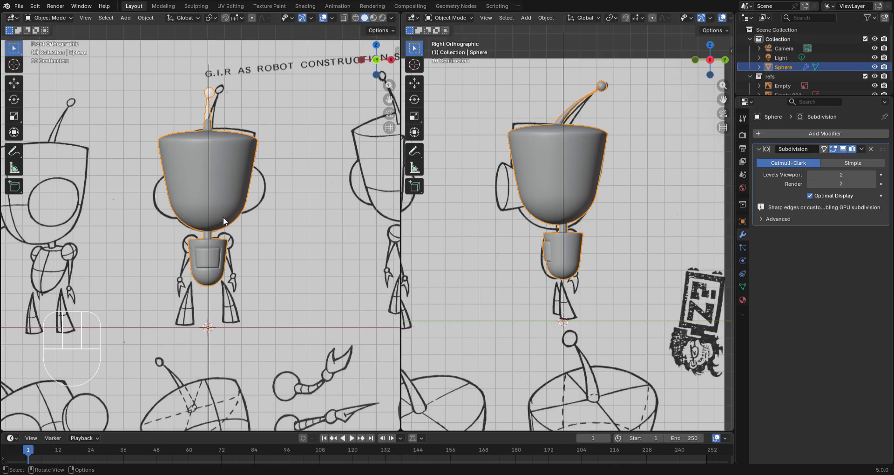
Add a UV sphere as a new object at the world origin and enter Edit Mode on it
{"action": "left_click", "coordinate": [222, 217]}
{"action": "scroll", "coordinate": [257, 248], "scroll_direction": "up", "scroll_amount": 3}
{"action": "right_click_drag", "start_coordinate": [249, 245], "coordinate": [259, 256]}
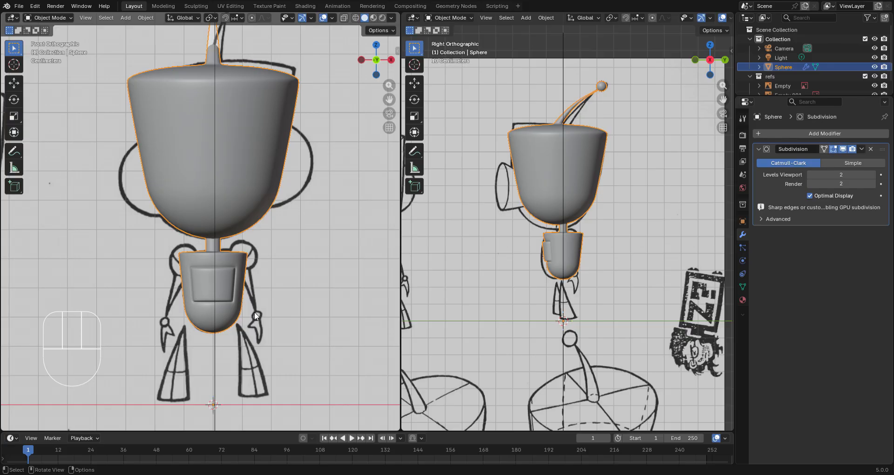
{"action": "key", "text": "shift+a"}
{"action": "mouse_move", "coordinate": [250, 278]}
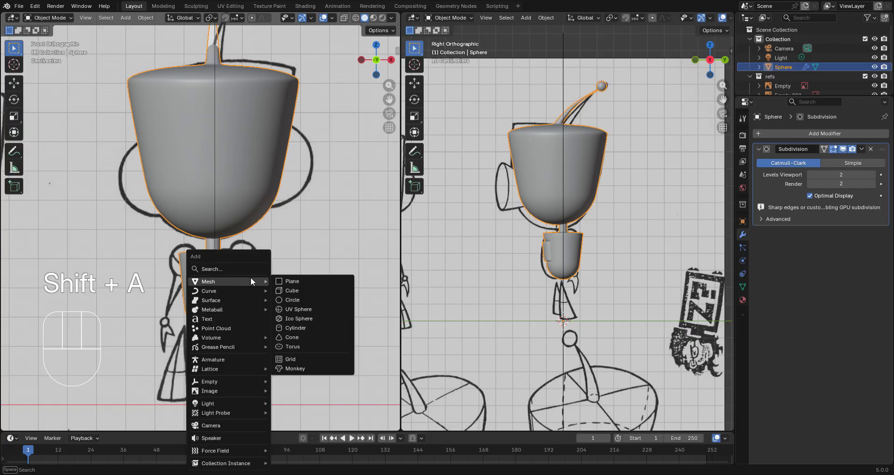
{"action": "left_click", "coordinate": [316, 306]}
{"action": "scroll", "coordinate": [269, 252], "scroll_direction": "down", "scroll_amount": 3}
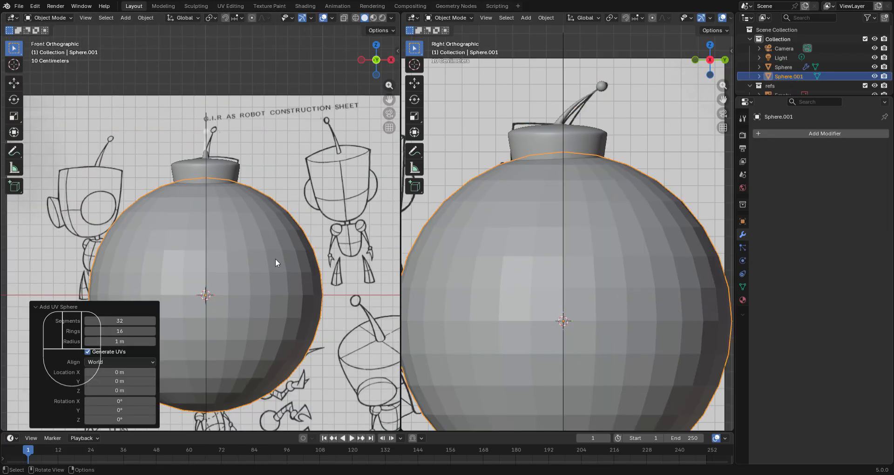
{"action": "key", "text": "Tab"}
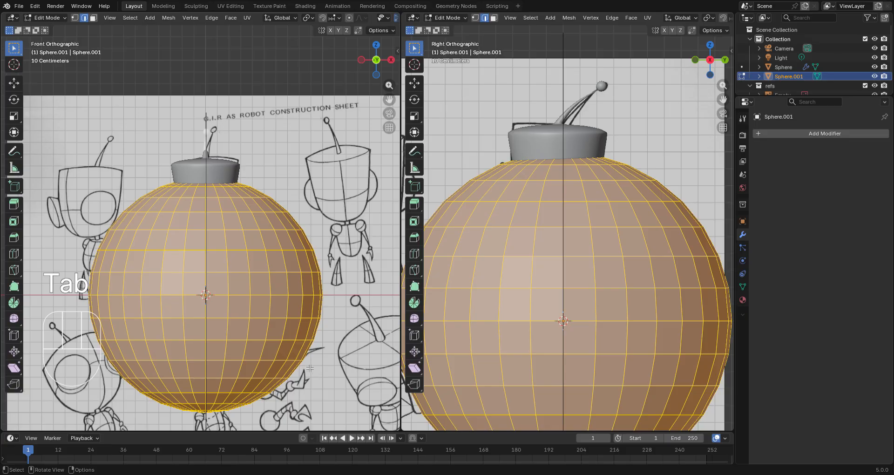
Scale the new sphere to about 0.065 and move it about 0.09 m along X and 0.235 m along Z
{"action": "key", "text": "s"}
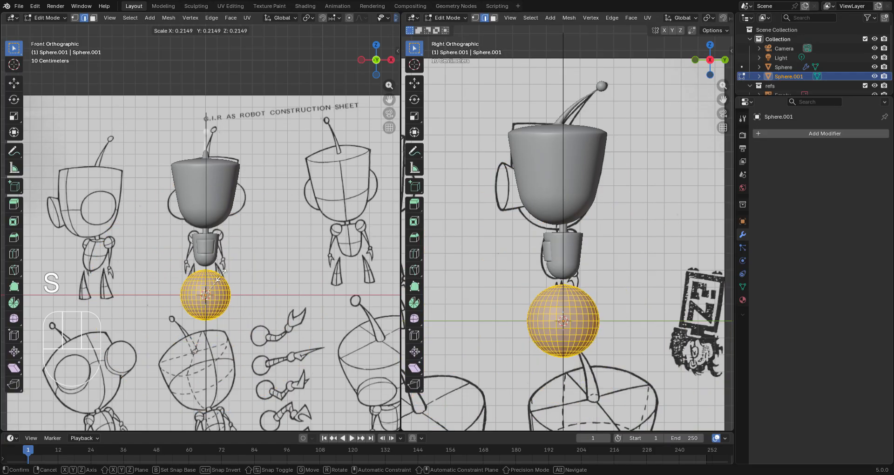
{"action": "left_click", "coordinate": [211, 289]}
{"action": "scroll", "coordinate": [238, 340], "scroll_direction": "up", "scroll_amount": 5}
{"action": "key", "text": "g"}
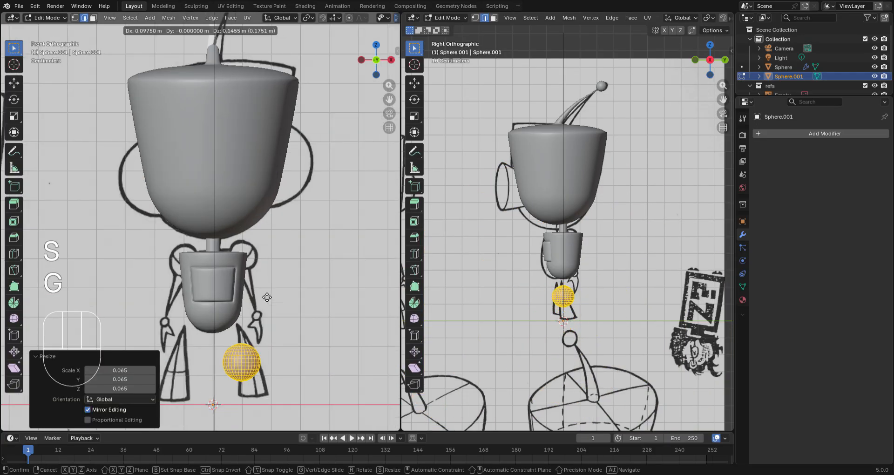
{"action": "left_click", "coordinate": [264, 271]}
{"action": "scroll", "coordinate": [249, 331], "scroll_direction": "up", "scroll_amount": 4}
{"action": "middle_click_drag", "start_coordinate": [249, 332], "coordinate": [248, 140], "text": "shift"}
{"action": "scroll", "coordinate": [362, 352], "scroll_direction": "up", "scroll_amount": 4}
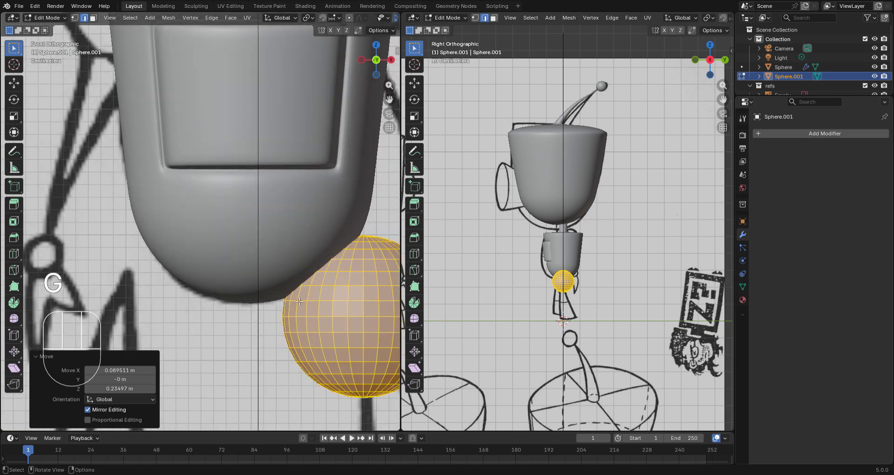
Shrink the sphere and move it about -0.006 m along X and 0.034 m along Z to the leg's upper tip
{"action": "scroll", "coordinate": [263, 310], "scroll_direction": "down", "scroll_amount": 3}
{"action": "key", "text": "s"}
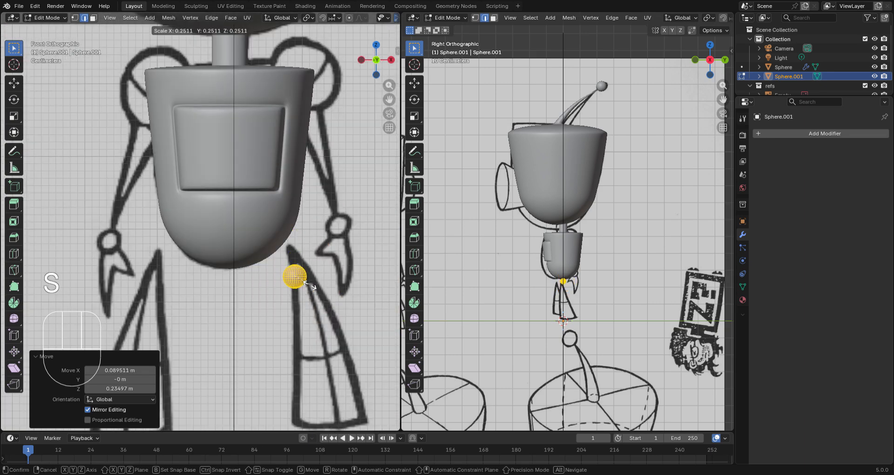
{"action": "left_click", "coordinate": [306, 274]}
{"action": "key", "text": "g"}
{"action": "left_click", "coordinate": [305, 261]}
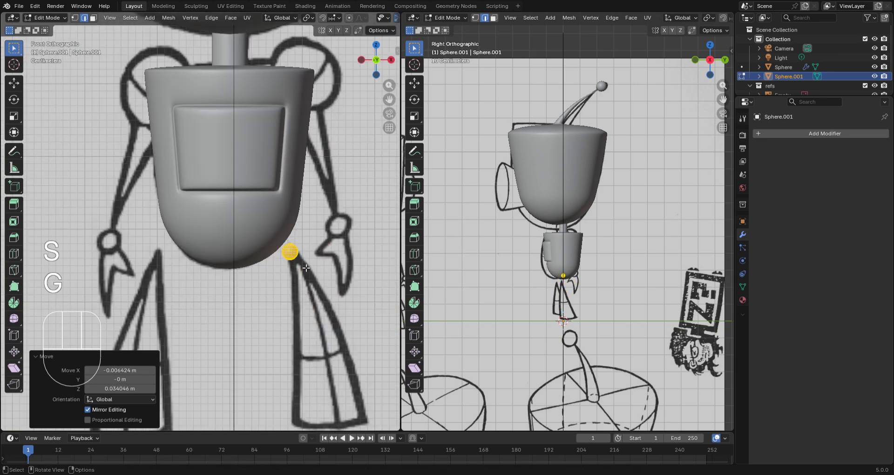
Delete the sphere's geometry and add a cone in its place within the same mesh
{"action": "key", "text": "x"}
{"action": "left_click", "coordinate": [303, 264]}
{"action": "key", "text": "shift+a"}
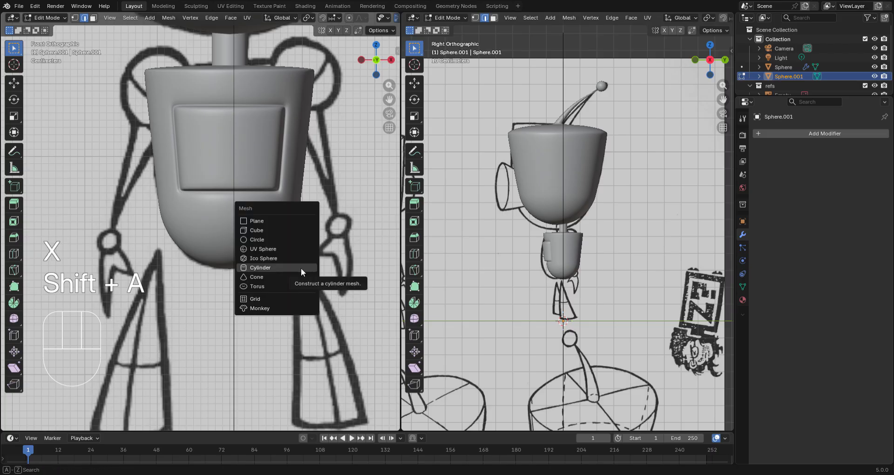
{"action": "left_click", "coordinate": [303, 276]}
Scale the cone to about 0.290 and move it about 0.398 m along X and 0.903 m along Z
{"action": "scroll", "coordinate": [289, 303], "scroll_direction": "down", "scroll_amount": 3}
{"action": "key", "text": "s"}
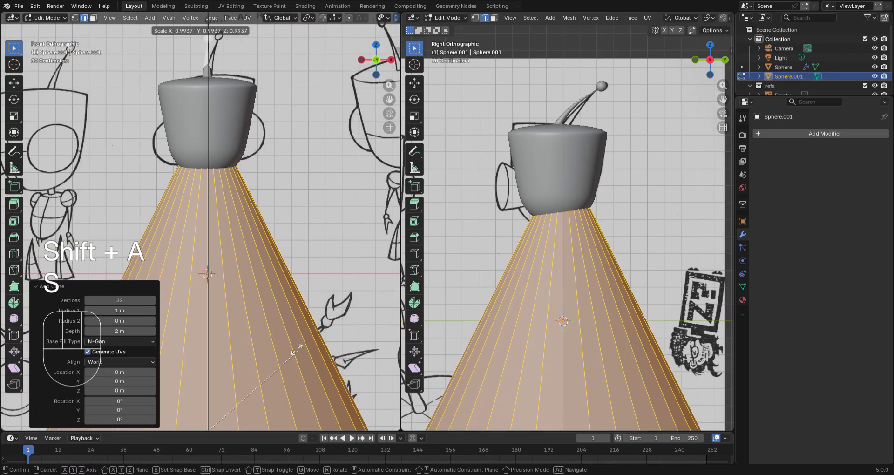
{"action": "left_click", "coordinate": [208, 392]}
{"action": "key", "text": "g"}
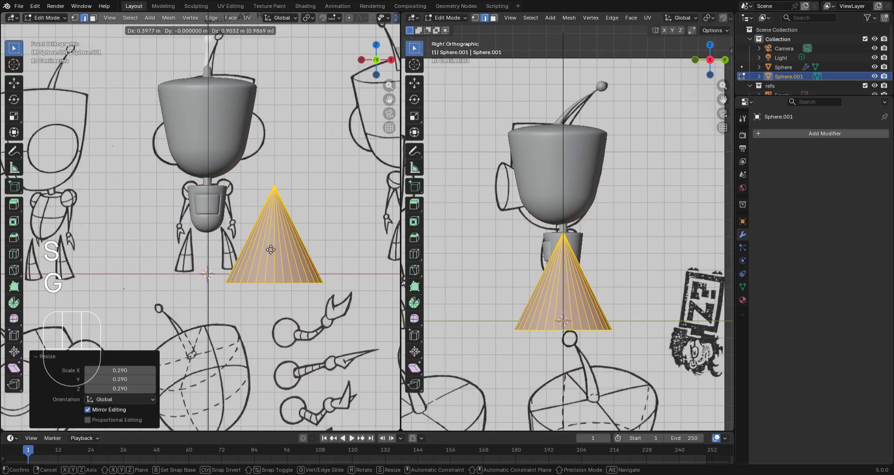
{"action": "left_click", "coordinate": [273, 243]}
Try a loop cut around the cone and delete the cone's geometry
{"action": "key", "text": "ctrl"}
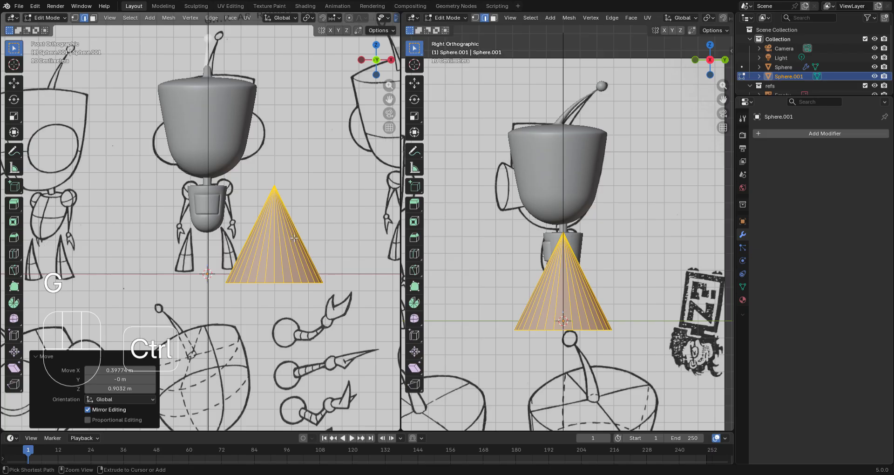
{"action": "scroll", "coordinate": [298, 279], "scroll_direction": "up", "scroll_amount": 2}
{"action": "key", "text": "ctrl+r"}
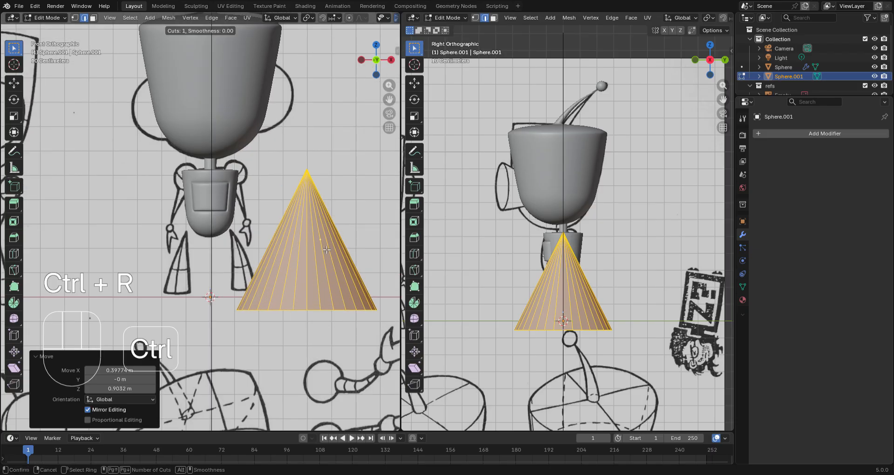
{"action": "right_click", "coordinate": [286, 268]}
{"action": "key", "text": "x"}
{"action": "left_click", "coordinate": [297, 262]}
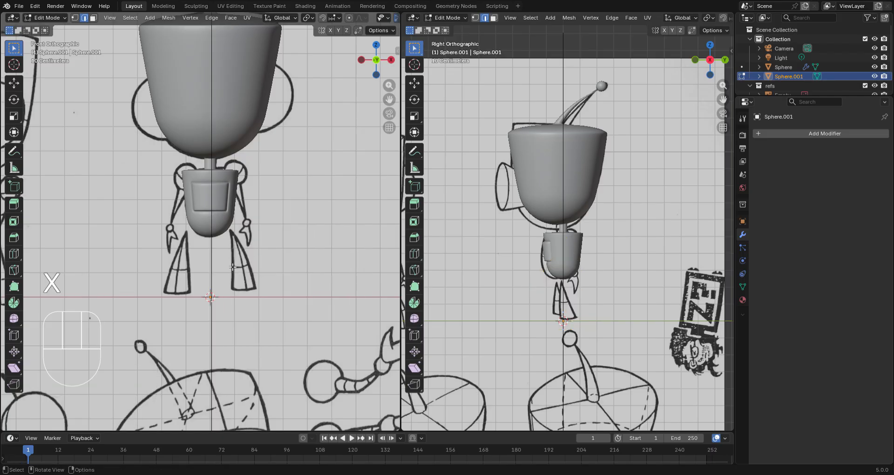
Add a UV sphere to the emptied mesh at the world origin and scale it down close to the torso's width
{"action": "key", "text": "shift+a"}
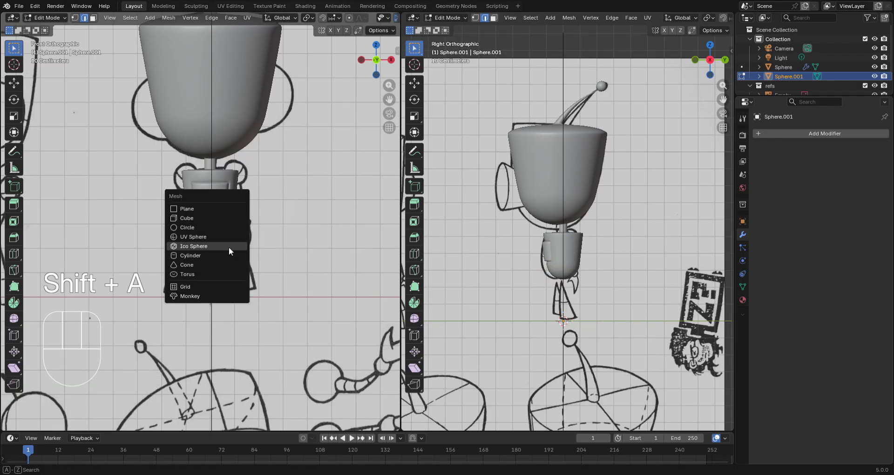
{"action": "left_click", "coordinate": [222, 236]}
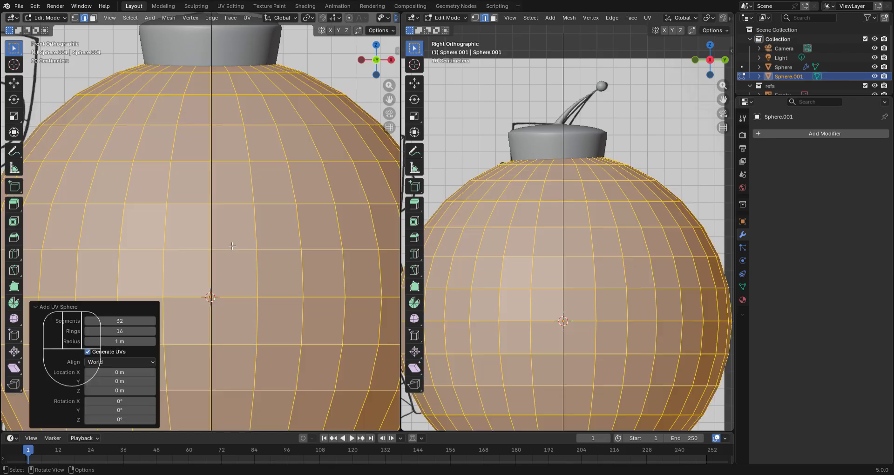
{"action": "scroll", "coordinate": [271, 316], "scroll_direction": "down", "scroll_amount": 2}
{"action": "key", "text": "s"}
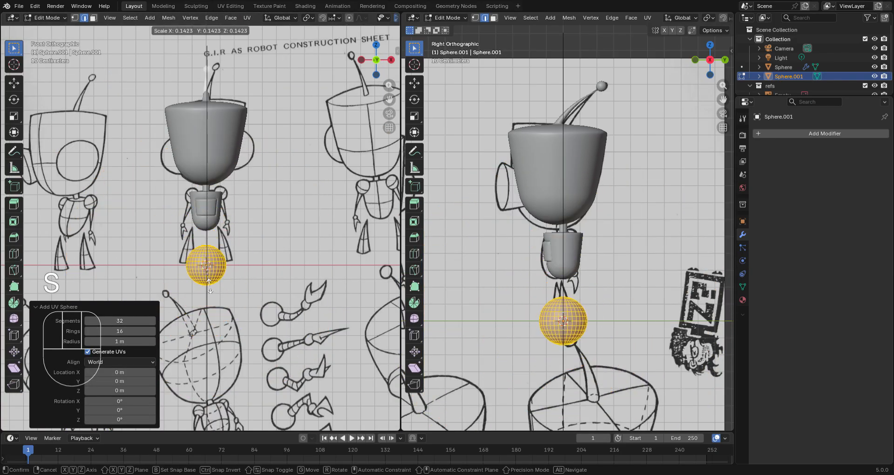
{"action": "left_click", "coordinate": [216, 272]}
Scale the sphere by about 0.426 and bring it over the leg sketch, finishing with about -0.102 m along X and 0.097 m along Z
{"action": "key", "text": "g"}
{"action": "left_click", "coordinate": [242, 270]}
{"action": "key", "text": "s"}
{"action": "left_click", "coordinate": [238, 255]}
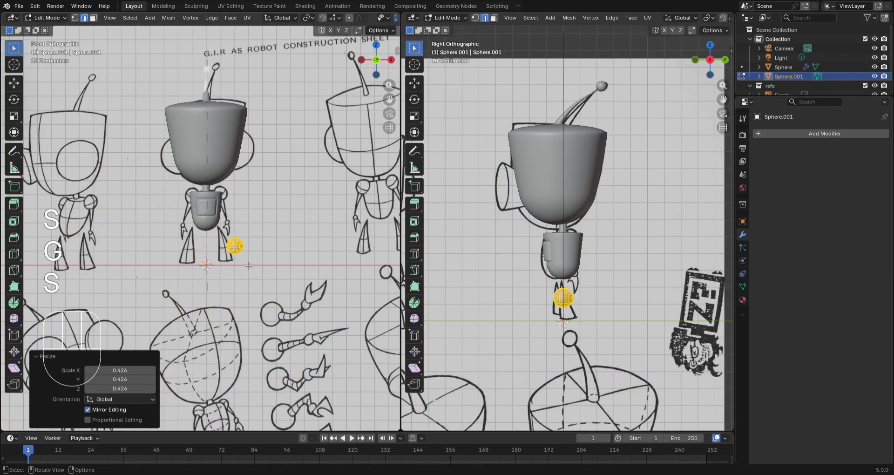
{"action": "scroll", "coordinate": [277, 269], "scroll_direction": "up", "scroll_amount": 3}
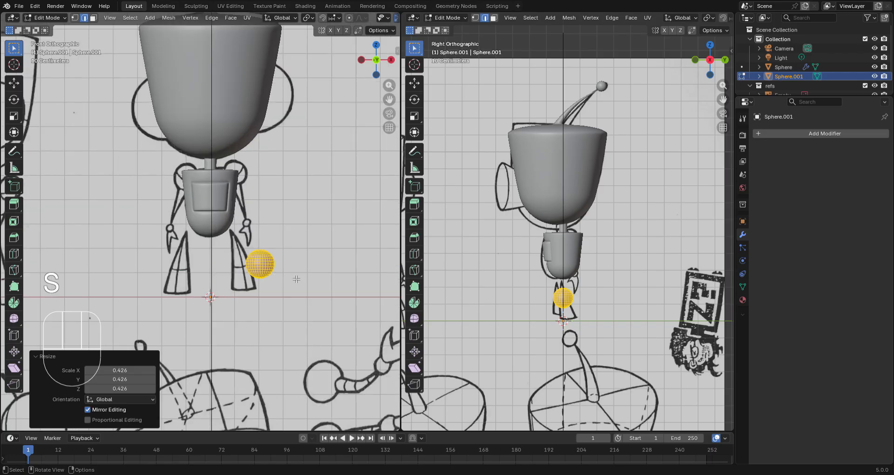
{"action": "scroll", "coordinate": [297, 279], "scroll_direction": "up", "scroll_amount": 3}
{"action": "key", "text": "g"}
{"action": "left_click", "coordinate": [263, 243]}
Shrink the sphere to hip-joint size and fit it on the leg's upper tip, moving about -0.014 m along X and 0.042 m along Z before fine-tuning
{"action": "key", "text": "s"}
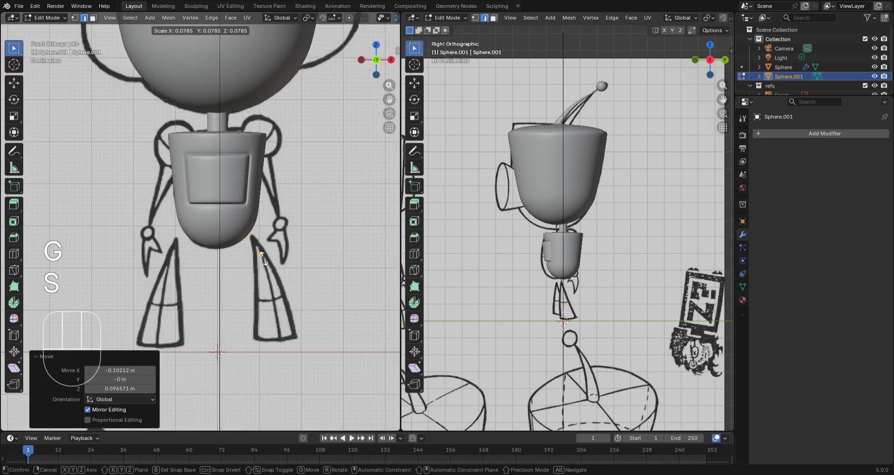
{"action": "left_click", "coordinate": [268, 262]}
{"action": "key", "text": "g"}
{"action": "left_click", "coordinate": [255, 243]}
{"action": "scroll", "coordinate": [251, 244], "scroll_direction": "up", "scroll_amount": 4}
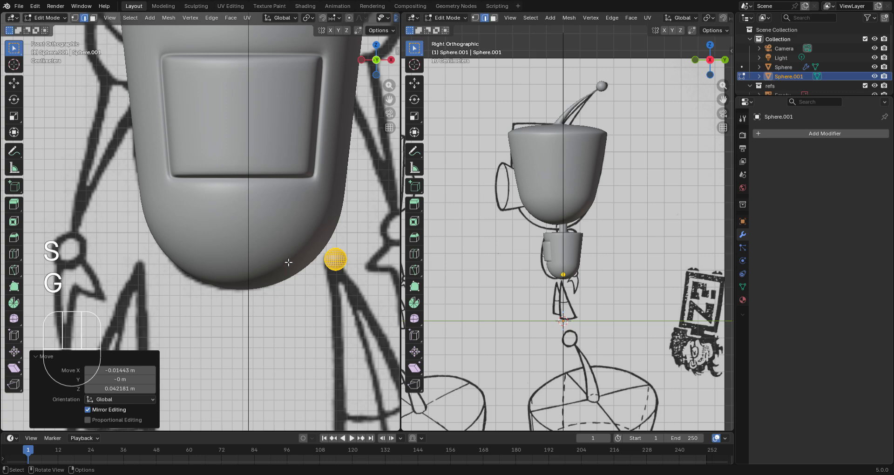
{"action": "key", "text": "g"}
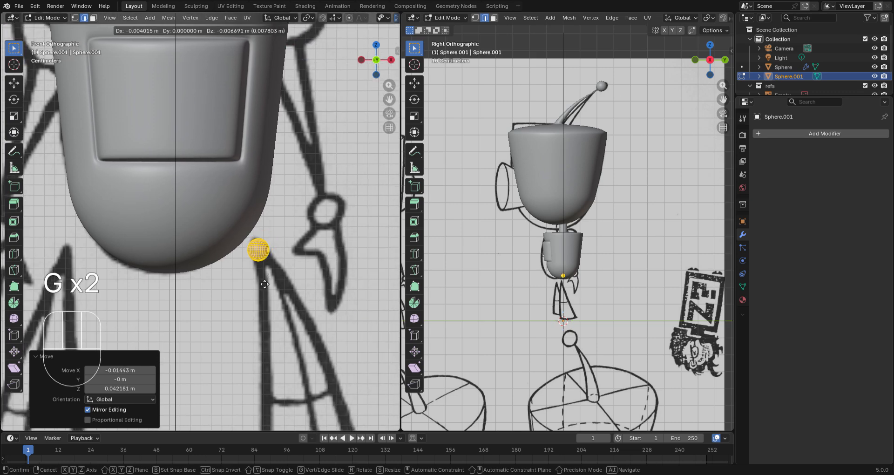
{"action": "left_click", "coordinate": [264, 284]}
Switch to wireframe shading and box-select the lower half of the small hip sphere
{"action": "key", "text": "z"}
{"action": "left_click", "coordinate": [273, 279]}
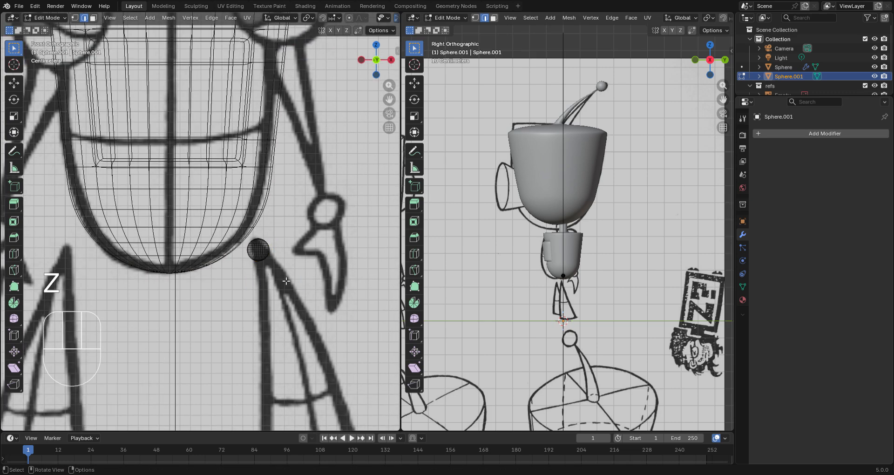
{"action": "key", "text": "b"}
{"action": "left_click_drag", "start_coordinate": [241, 253], "coordinate": [241, 253]}
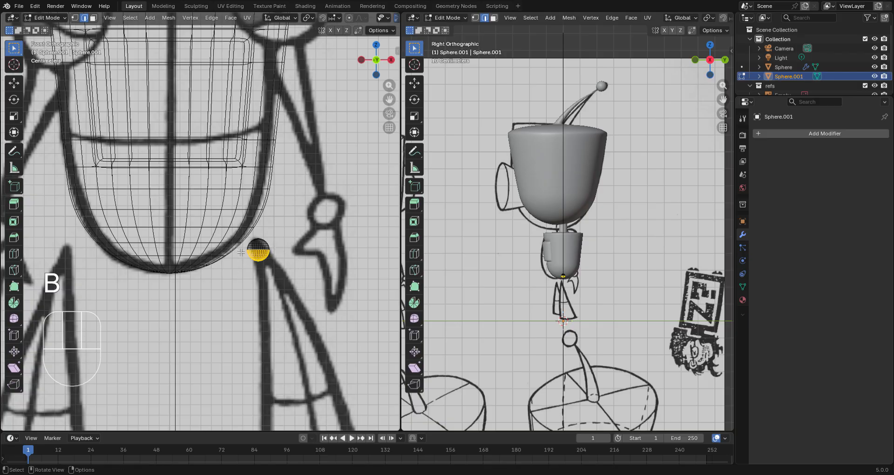
Move the small sphere's selected lower half to the bottom of the reference leg and enlarge it to the leg's base width
{"action": "scroll", "coordinate": [304, 298], "scroll_direction": "down", "scroll_amount": 3}
{"action": "key", "text": "g"}
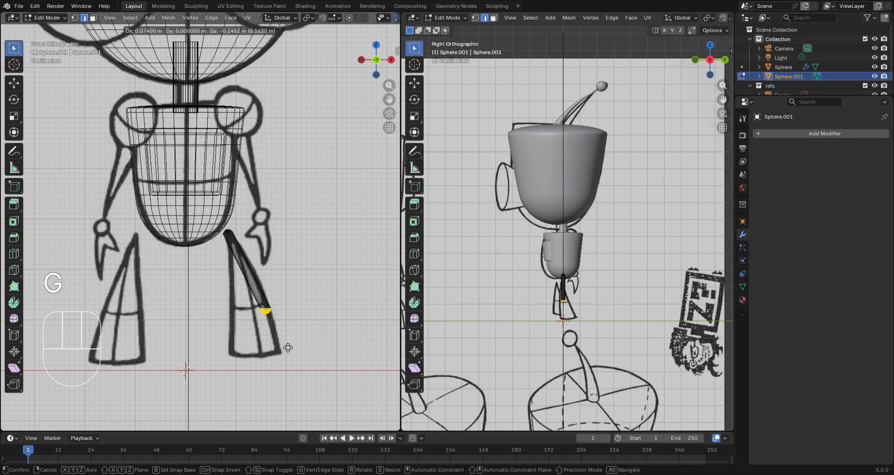
{"action": "left_click", "coordinate": [275, 391]}
{"action": "key", "text": "s"}
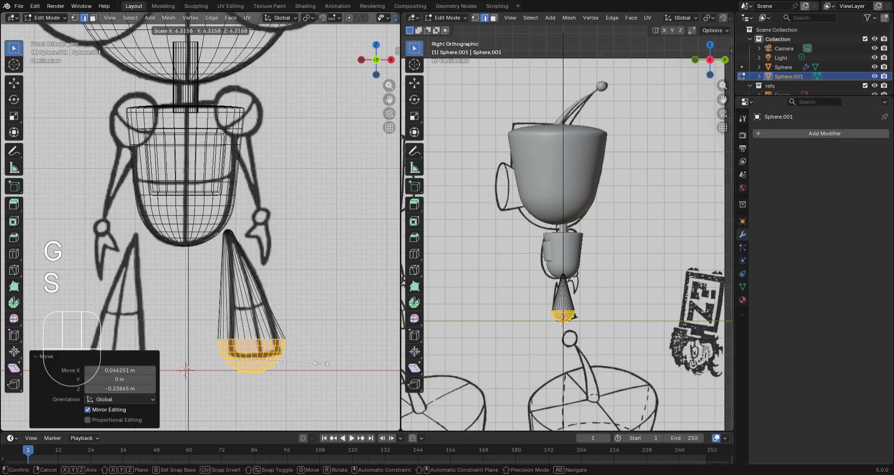
{"action": "left_click", "coordinate": [315, 365]}
{"action": "key", "text": "g"}
{"action": "left_click", "coordinate": [318, 374]}
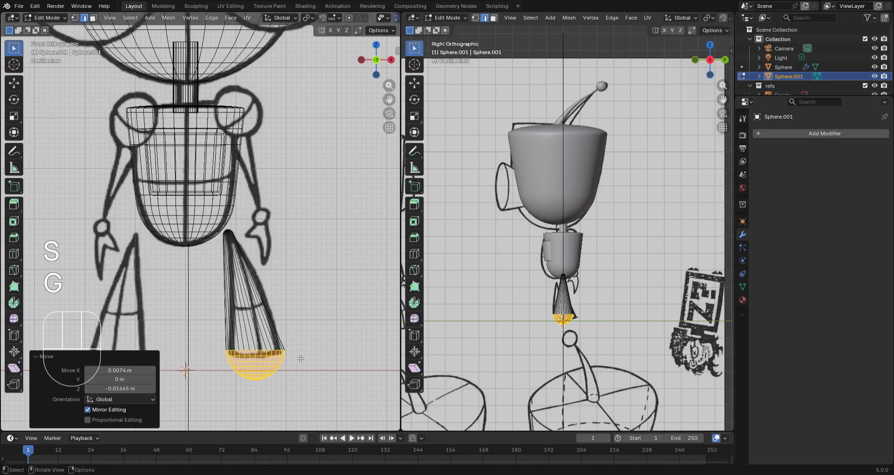
{"action": "scroll", "coordinate": [296, 349], "scroll_direction": "down", "scroll_amount": 2}
{"action": "middle_click_drag", "start_coordinate": [297, 349], "coordinate": [265, 296], "text": "shift"}
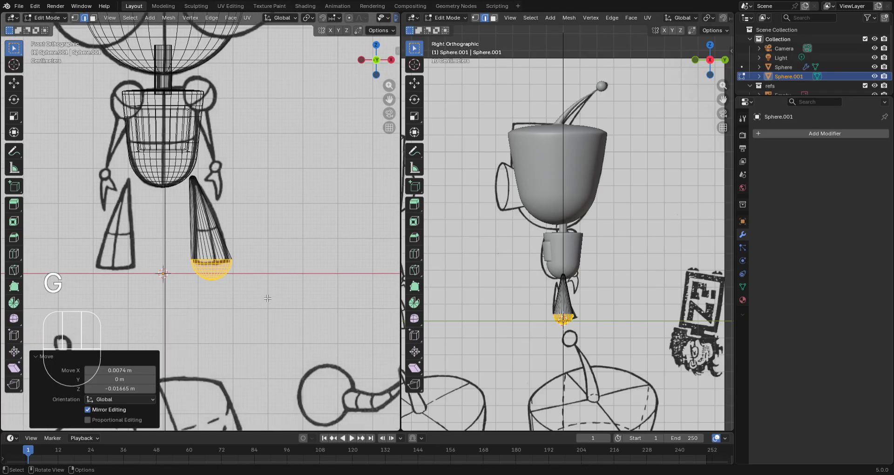
{"action": "key", "text": "s"}
{"action": "right_click", "coordinate": [261, 298]}
{"action": "key", "text": "s"}
{"action": "key", "text": "z"}
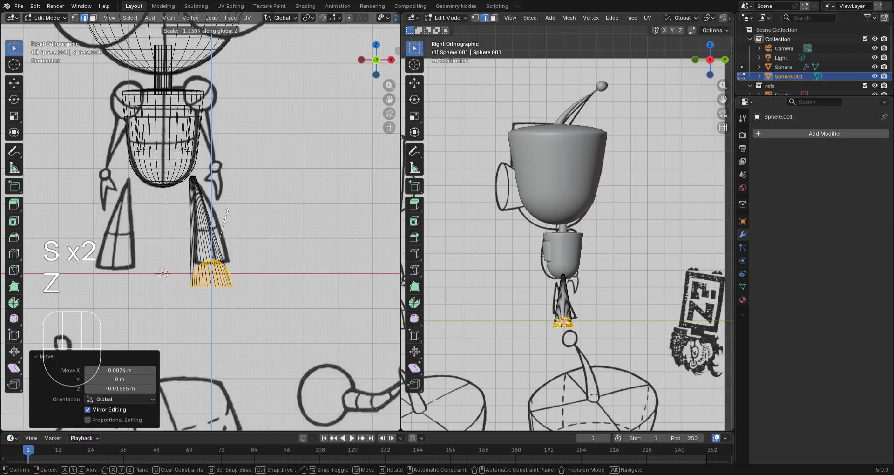
{"action": "right_click", "coordinate": [251, 268]}
{"action": "scroll", "coordinate": [269, 314], "scroll_direction": "up", "scroll_amount": 3}
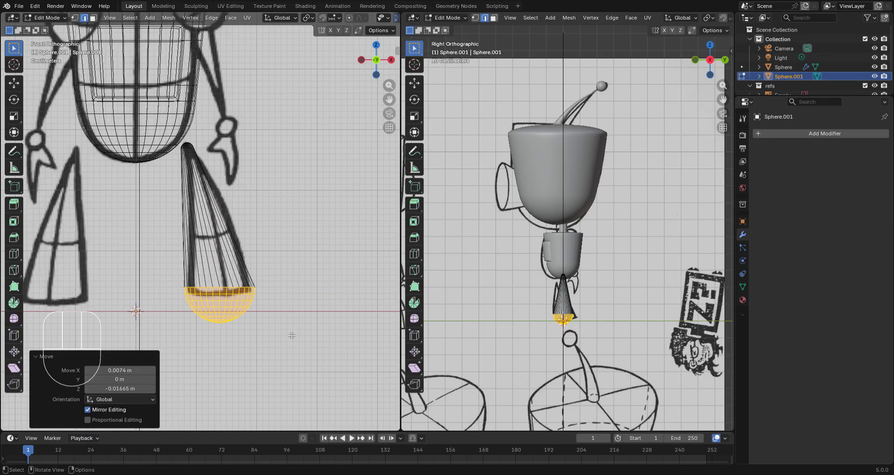
{"action": "key", "text": "s"}
{"action": "key", "text": "z"}
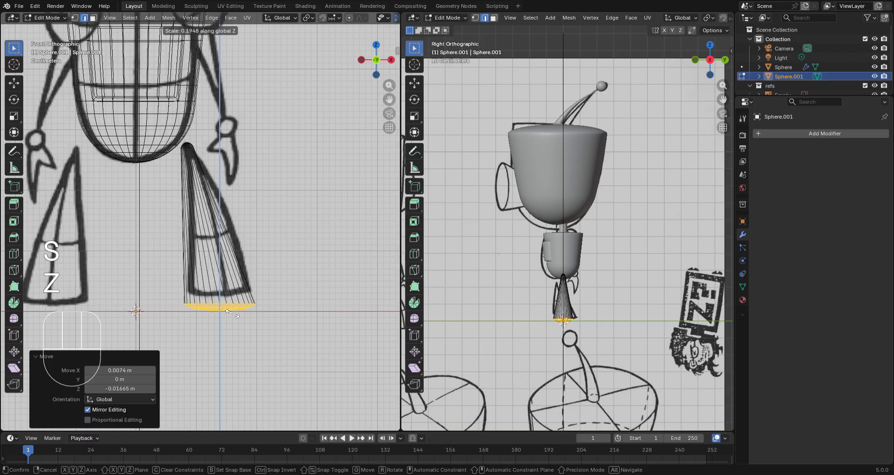
{"action": "right_click", "coordinate": [233, 317]}
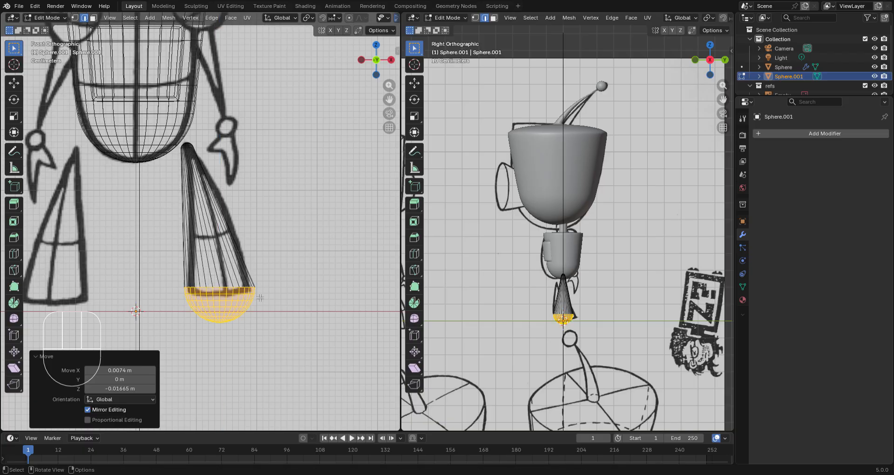
Flatten the leg's rounded bottom by scaling the selection to 0 along Z
{"action": "key", "text": "s"}
{"action": "key", "text": "z"}
{"action": "key", "text": "0"}
{"action": "key", "text": "Return"}
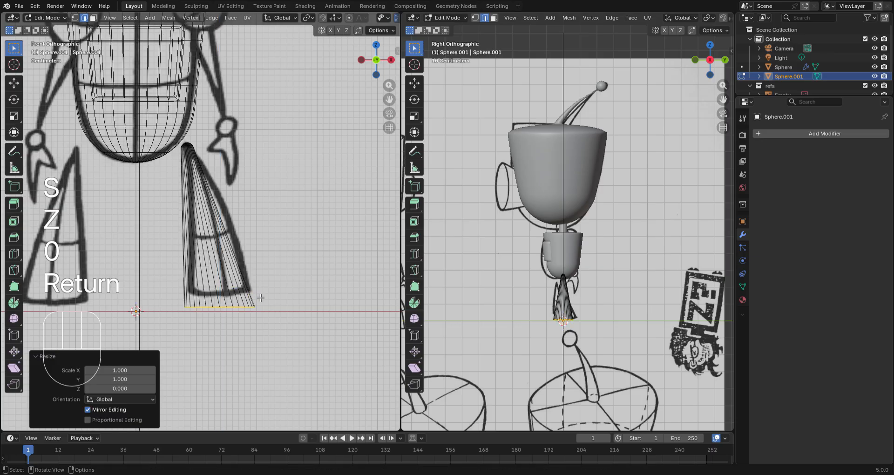
Cut two edge loops around the leg, shift them to follow the reference's curve, and return to solid display in Object Mode
{"action": "mouse_move", "coordinate": [261, 298]}
{"action": "middle_mouse_down"}
{"action": "mouse_move", "coordinate": [219, 284]}
{"action": "mouse_move", "coordinate": [263, 279]}
{"action": "mouse_move", "coordinate": [260, 304]}
{"action": "middle_mouse_up"}
{"action": "key", "text": "KP_1"}
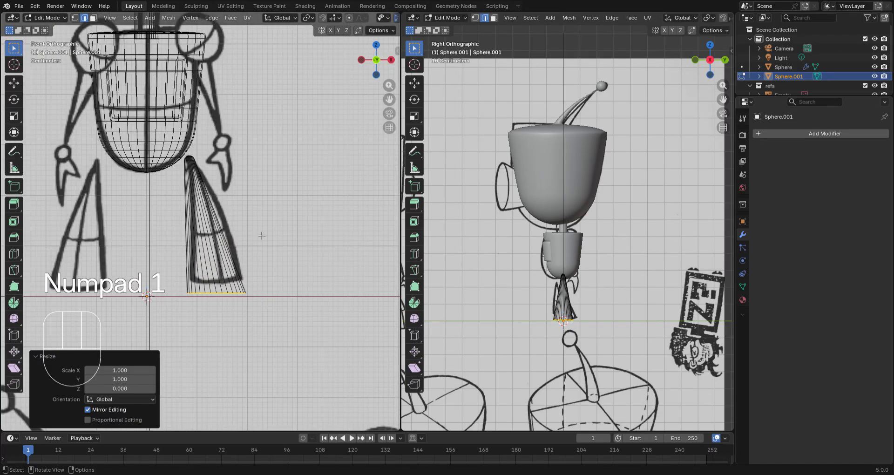
{"action": "key", "text": "ctrl+r"}
{"action": "left_click", "coordinate": [217, 215]}
{"action": "right_click", "coordinate": [216, 216]}
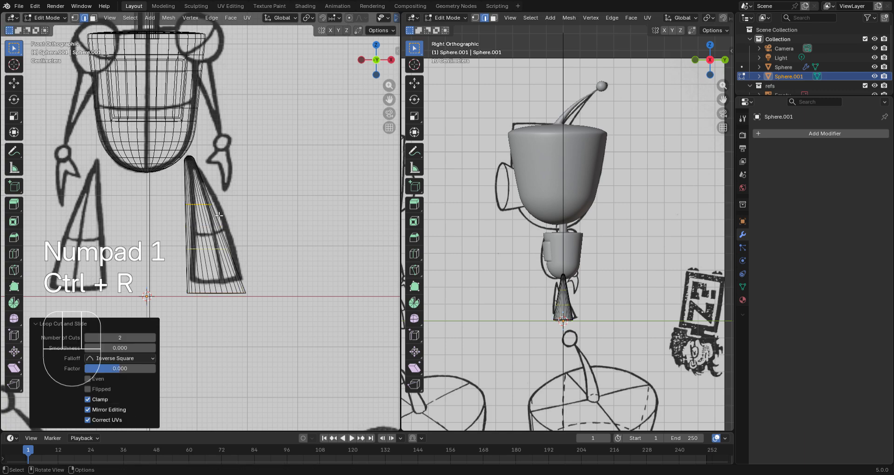
{"action": "key", "text": "g"}
{"action": "left_click", "coordinate": [224, 243]}
{"action": "key", "text": "z"}
{"action": "key", "text": "Tab"}
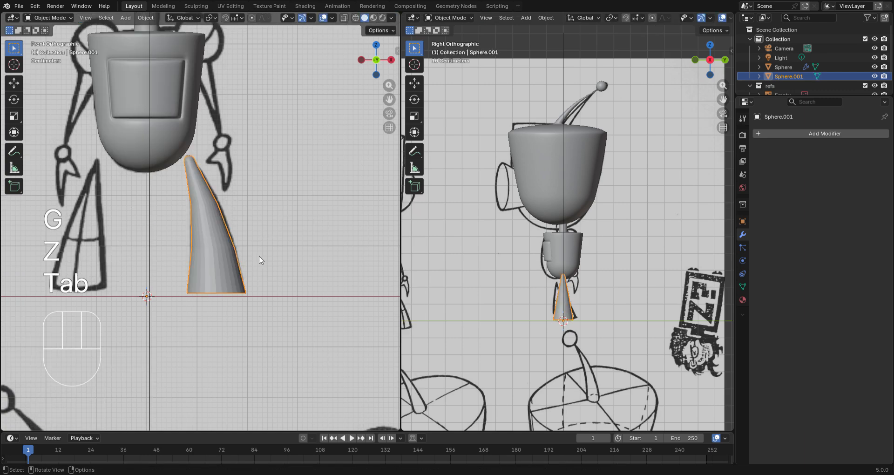
Shade the leg smooth and add a Mirror modifier on the X axis
{"action": "right_click", "coordinate": [200, 222]}
{"action": "left_click", "coordinate": [203, 205]}
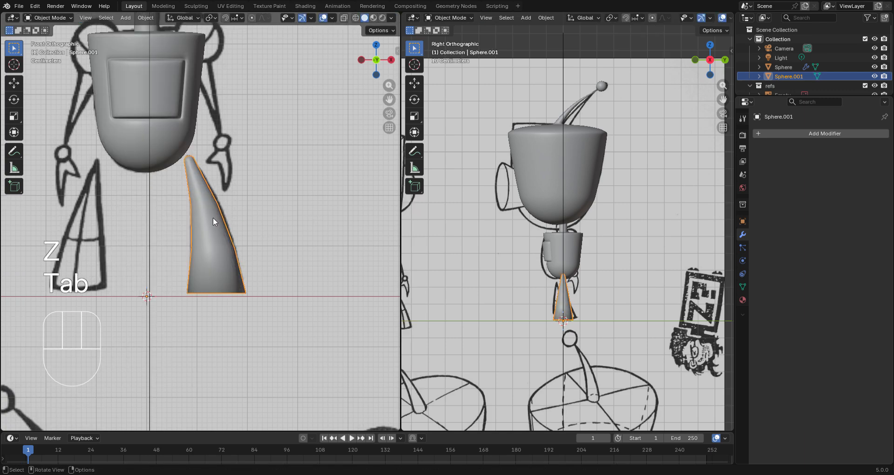
{"action": "left_click", "coordinate": [825, 135]}
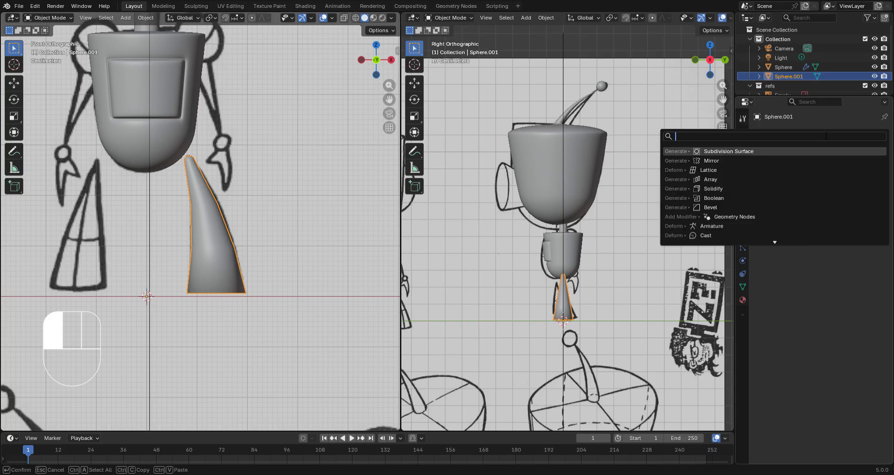
{"action": "left_click", "coordinate": [816, 160]}
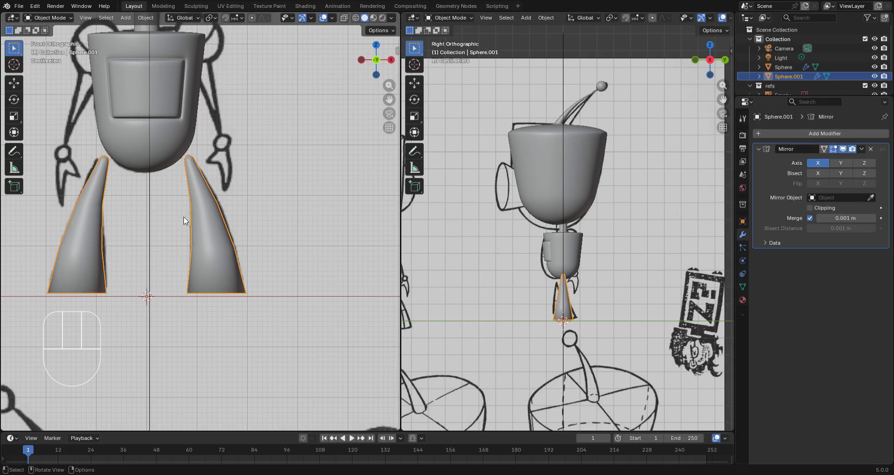
{"action": "left_click", "coordinate": [792, 134]}
{"action": "left_click", "coordinate": [793, 134]}
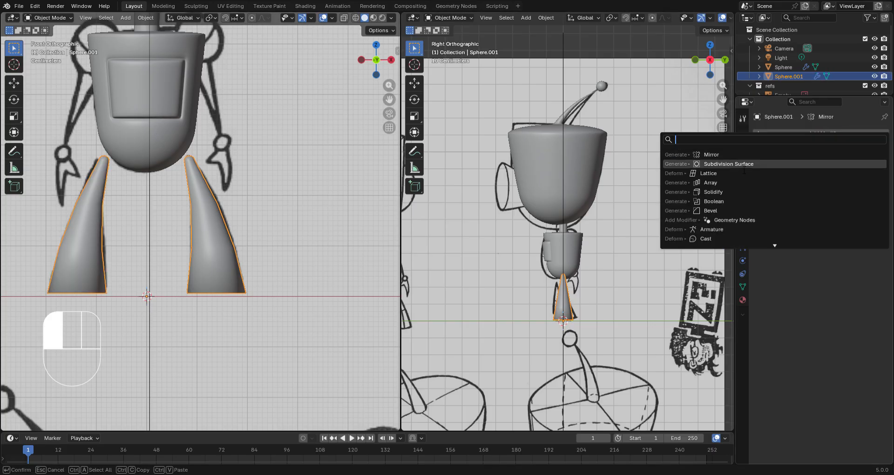
{"action": "left_click", "coordinate": [738, 172]}
{"action": "left_click", "coordinate": [870, 255]}
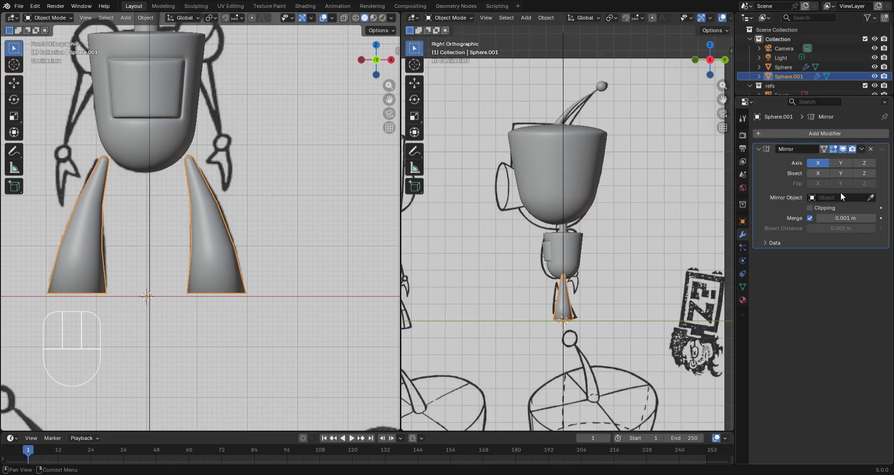
Add a Subdivision Surface modifier after the legs' Mirror modifier
{"action": "left_click", "coordinate": [826, 133]}
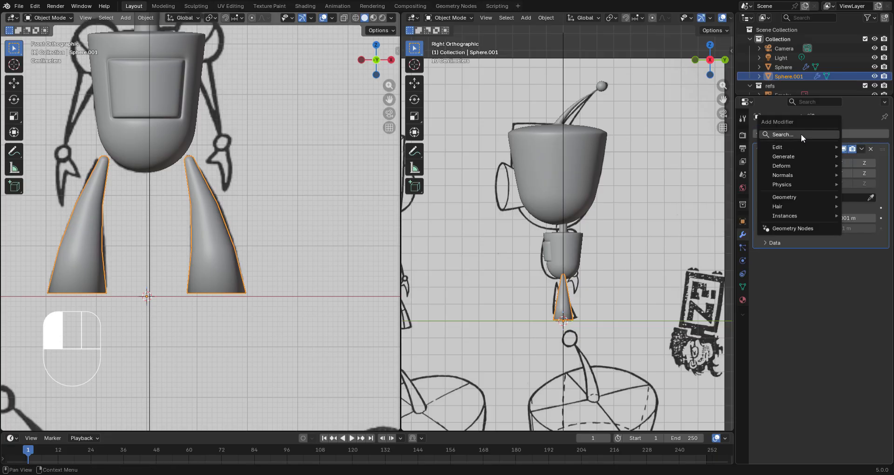
{"action": "left_click", "coordinate": [792, 134]}
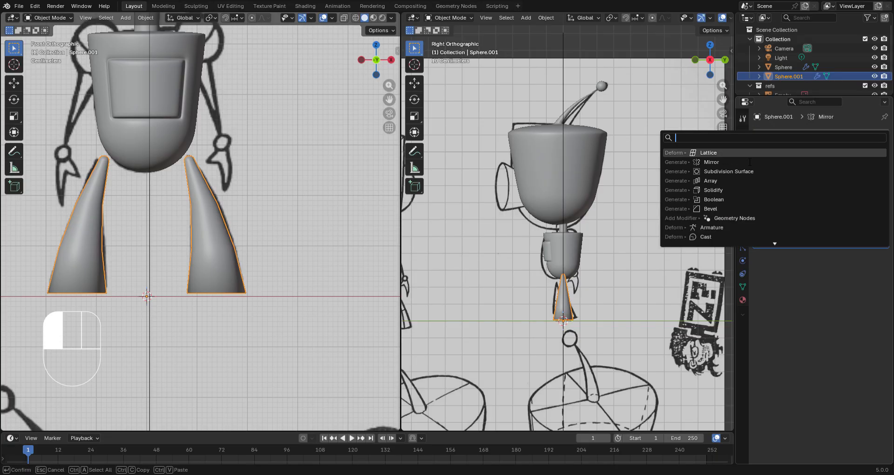
{"action": "left_click", "coordinate": [746, 172]}
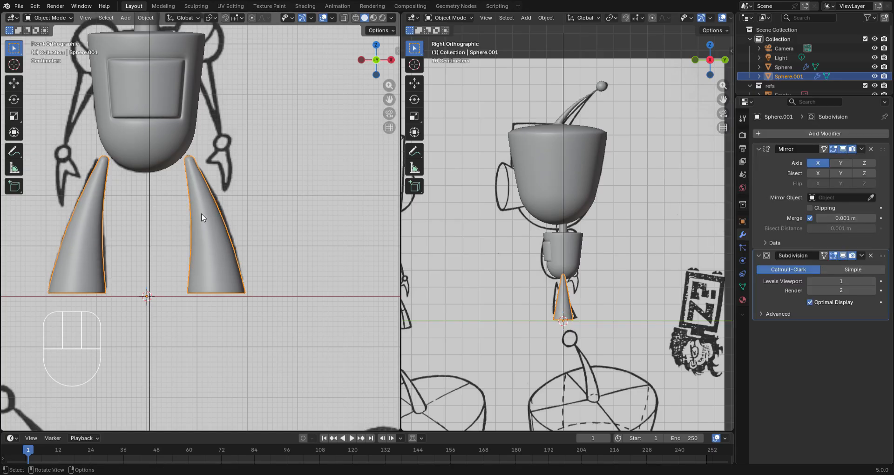
Edit the leg object and add a UV sphere with 32 segments and 16 rings to its mesh
{"action": "scroll", "coordinate": [201, 213], "scroll_direction": "down", "scroll_amount": 3}
{"action": "middle_click_drag", "start_coordinate": [197, 207], "coordinate": [200, 236], "text": "shift"}
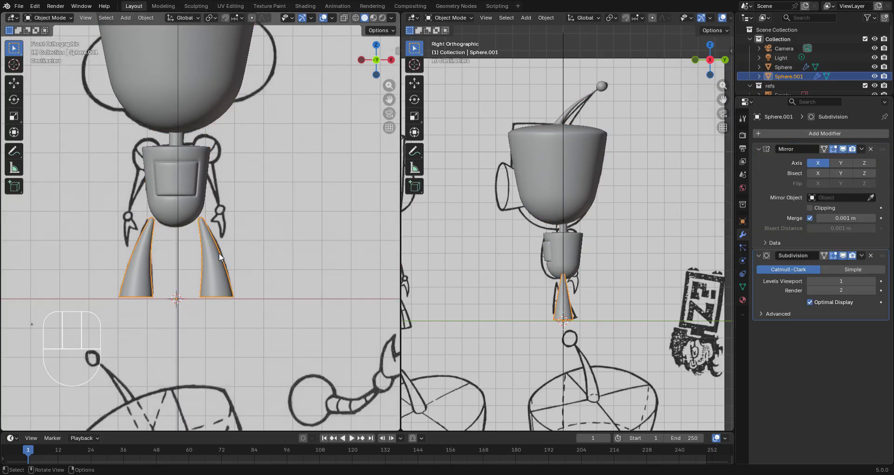
{"action": "key", "text": "Tab"}
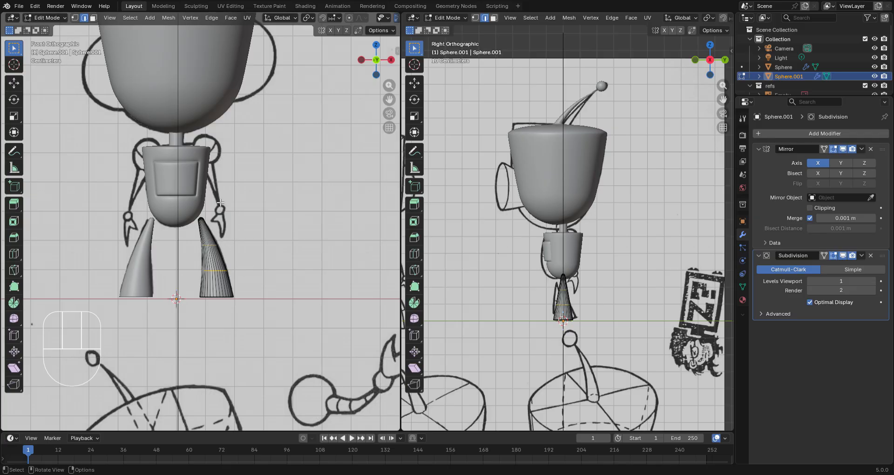
{"action": "scroll", "coordinate": [220, 202], "scroll_direction": "down", "scroll_amount": 2}
{"action": "middle_click_drag", "start_coordinate": [222, 203], "coordinate": [208, 241], "text": "shift"}
{"action": "key", "text": "shift+a"}
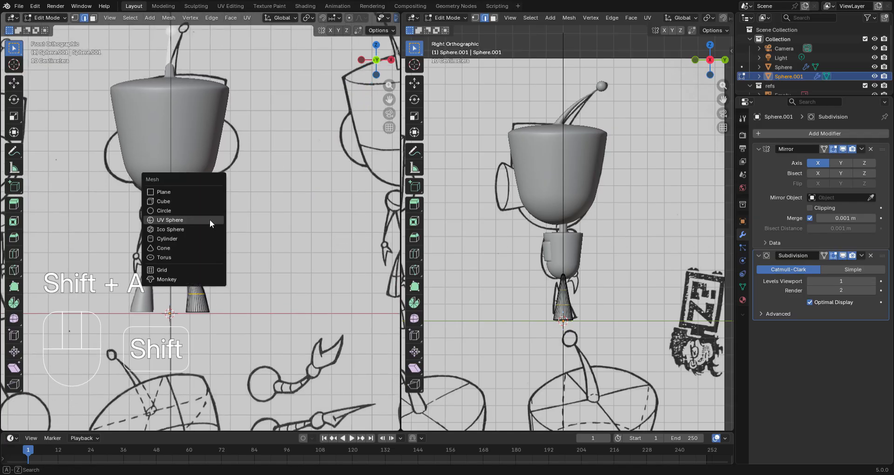
{"action": "left_click", "coordinate": [210, 219]}
Scale the new sphere to about 0.143 and move it about 0.13 m in X and 0.49 m in Z to the upper torso
{"action": "scroll", "coordinate": [209, 219], "scroll_direction": "down", "scroll_amount": 3}
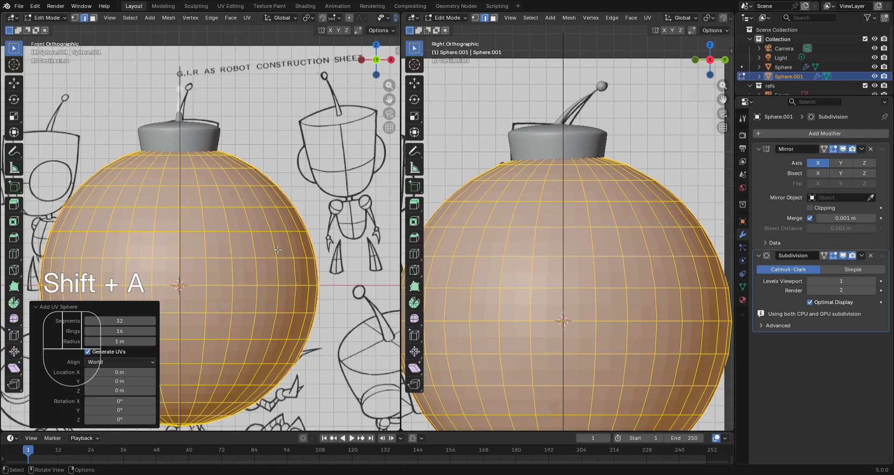
{"action": "key", "text": "s"}
{"action": "left_click", "coordinate": [202, 282]}
{"action": "key", "text": "g"}
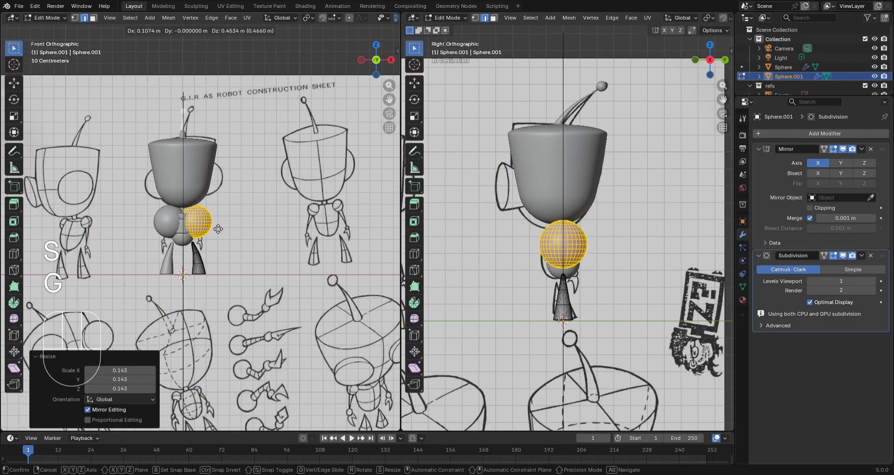
{"action": "left_click", "coordinate": [222, 229]}
{"action": "scroll", "coordinate": [235, 271], "scroll_direction": "up", "scroll_amount": 4}
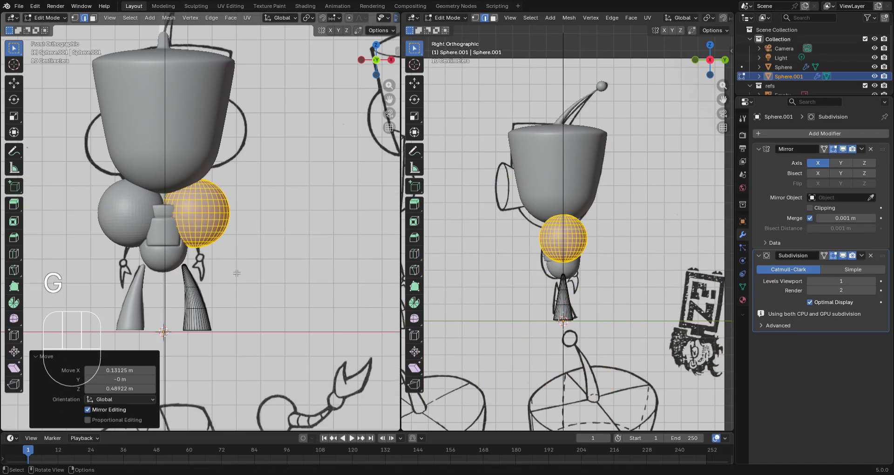
In wireframe display, shrink the sphere by about 0.388 and 0.918 and position it over the reference's shoulder circle
{"action": "key", "text": "z"}
{"action": "scroll", "coordinate": [232, 271], "scroll_direction": "up", "scroll_amount": 4}
{"action": "key", "text": "s"}
{"action": "left_click", "coordinate": [219, 233]}
{"action": "key", "text": "g"}
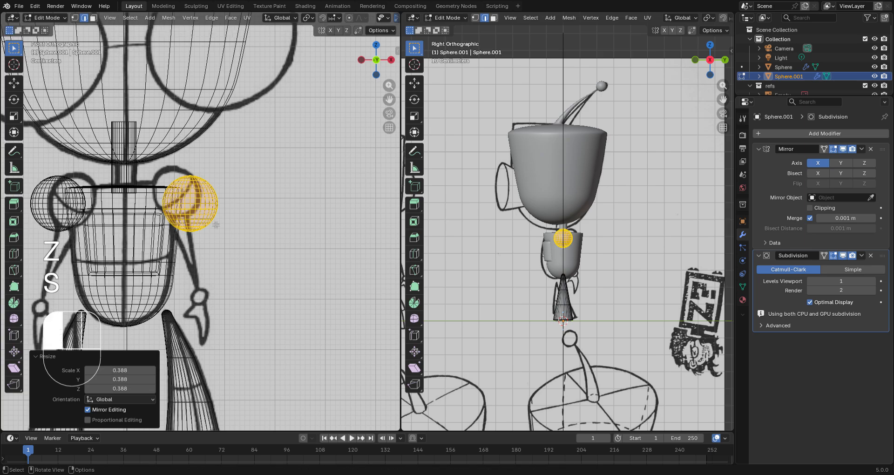
{"action": "left_click", "coordinate": [211, 223]}
{"action": "key", "text": "s"}
{"action": "left_click", "coordinate": [208, 219]}
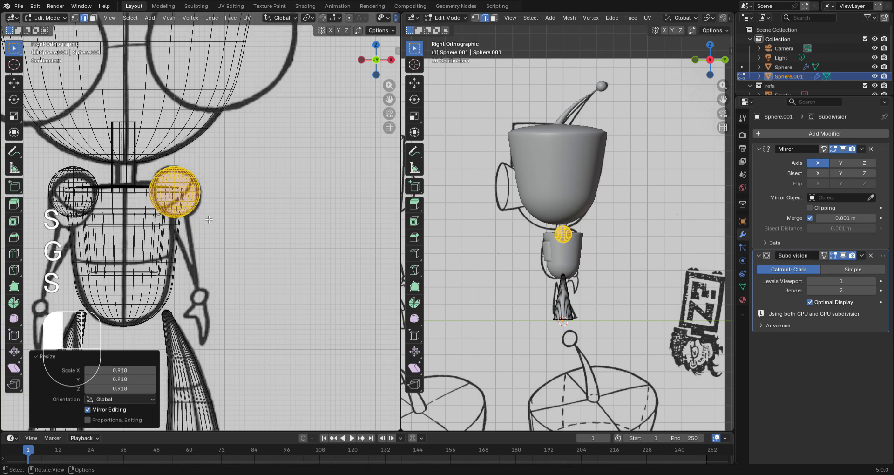
Move the sphere from the shoulder to the uppermost of the separate arm drawings on the reference sheet
{"action": "scroll", "coordinate": [247, 289], "scroll_direction": "down", "scroll_amount": 8}
{"action": "middle_click_drag", "start_coordinate": [247, 289], "coordinate": [227, 235], "text": "shift"}
{"action": "scroll", "coordinate": [219, 210], "scroll_direction": "up", "scroll_amount": 2}
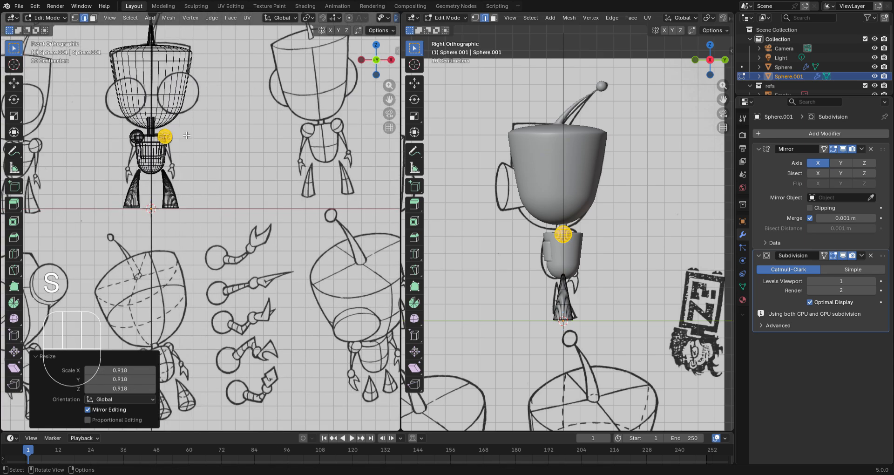
{"action": "key", "text": "g"}
{"action": "left_click", "coordinate": [241, 289]}
{"action": "scroll", "coordinate": [247, 291], "scroll_direction": "up", "scroll_amount": 3}
{"action": "middle_click_drag", "start_coordinate": [288, 303], "coordinate": [268, 194], "text": "shift"}
{"action": "key", "text": "g"}
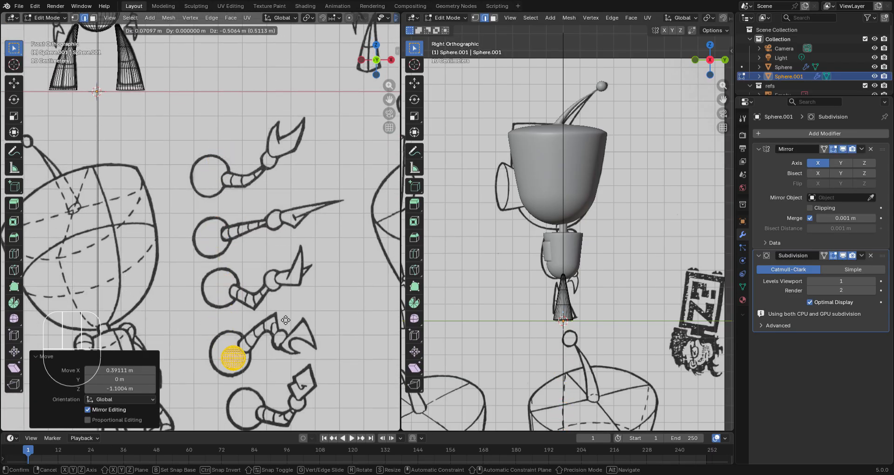
{"action": "left_click", "coordinate": [263, 124]}
Enlarge the sphere by about 1.766 and align it with the shoulder circle of the uppermost arm drawing
{"action": "key", "text": "s"}
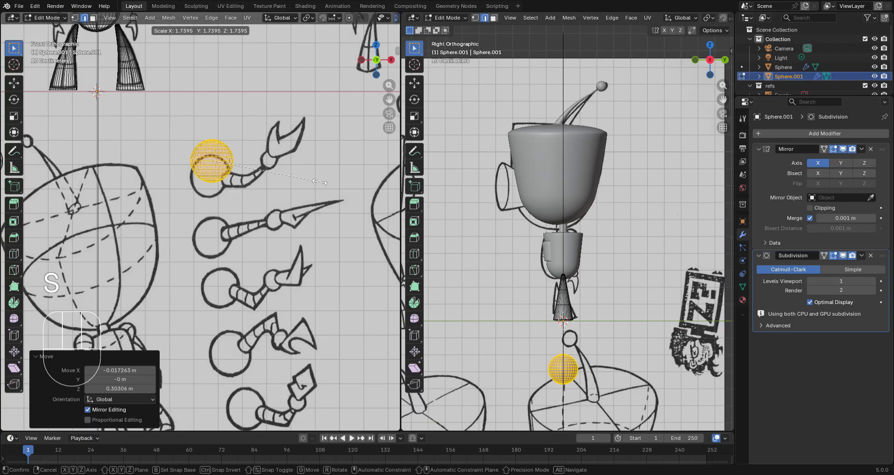
{"action": "left_click", "coordinate": [321, 192]}
{"action": "key", "text": "g"}
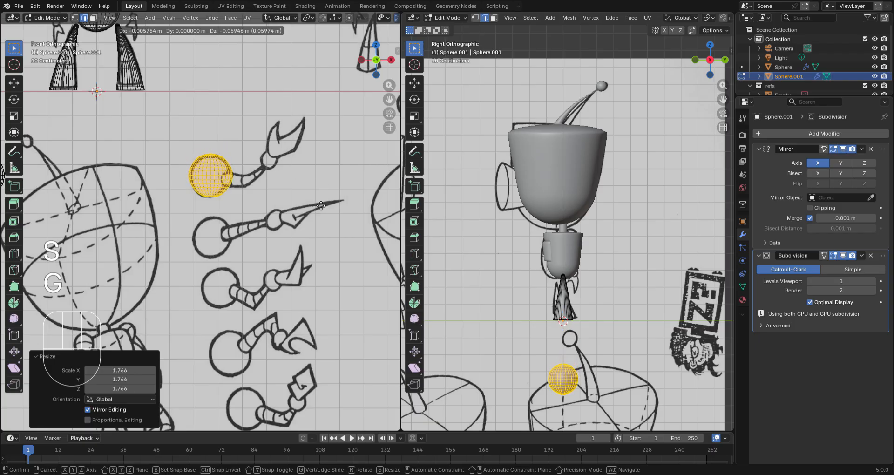
{"action": "left_click", "coordinate": [321, 205]}
{"action": "middle_click_drag", "start_coordinate": [321, 206], "coordinate": [347, 286], "text": "shift"}
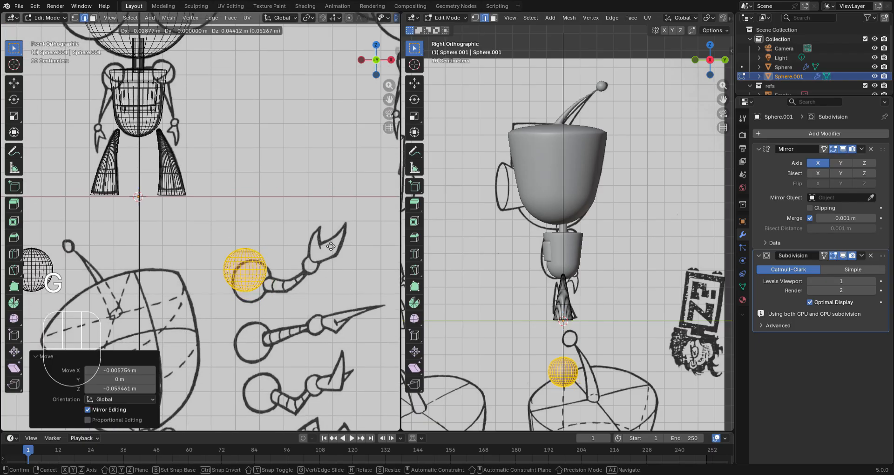
{"action": "key", "text": "g"}
{"action": "key", "text": "Escape"}
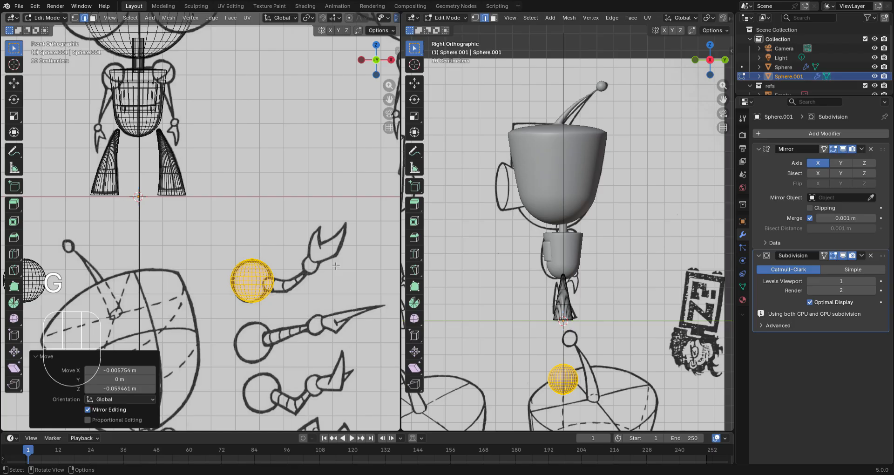
{"action": "key", "text": "g"}
{"action": "left_click", "coordinate": [303, 288]}
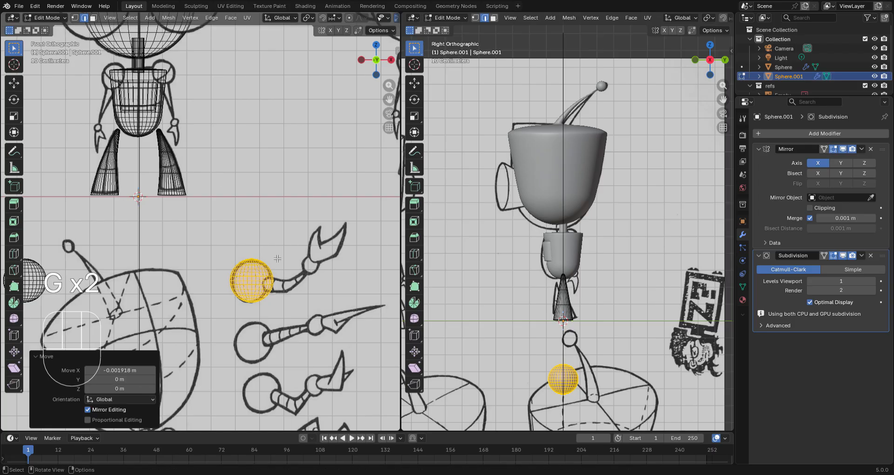
Move the sphere from the arm drawing back beside the character's shoulder, about -0.324 m in X and 0.859 m in Z
{"action": "key", "text": "g"}
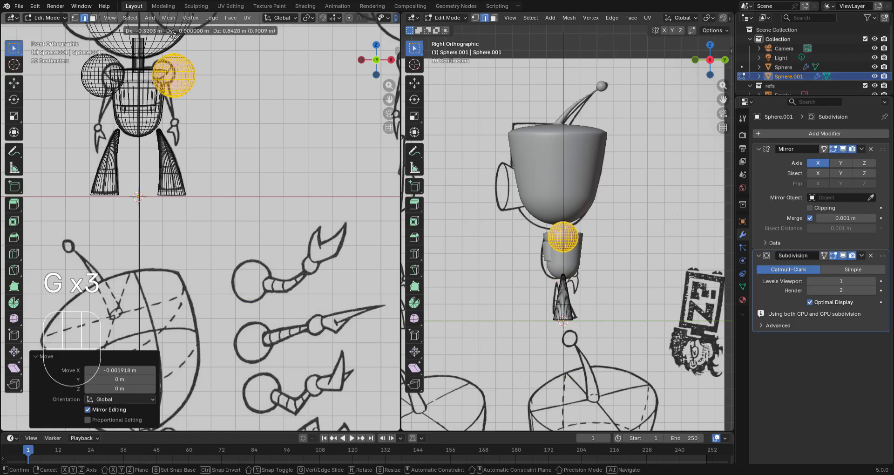
{"action": "left_click", "coordinate": [212, 100]}
{"action": "middle_click_drag", "start_coordinate": [211, 99], "coordinate": [235, 177], "text": "shift"}
{"action": "scroll", "coordinate": [235, 177], "scroll_direction": "up", "scroll_amount": 2}
Shrink the sphere by roughly half, center it on the shoulder circle, and fine-tune its size with a scale of about 1.097
{"action": "key", "text": "s"}
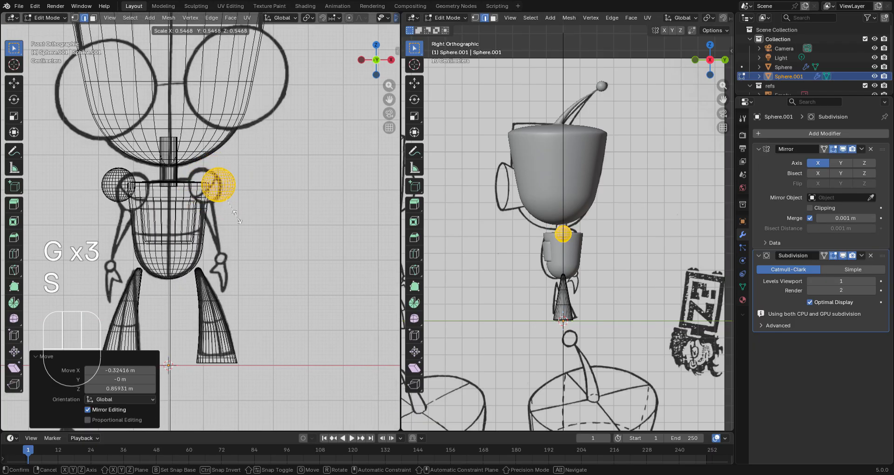
{"action": "left_click", "coordinate": [226, 215]}
{"action": "key", "text": "g"}
{"action": "left_click", "coordinate": [225, 216]}
{"action": "key", "text": "s"}
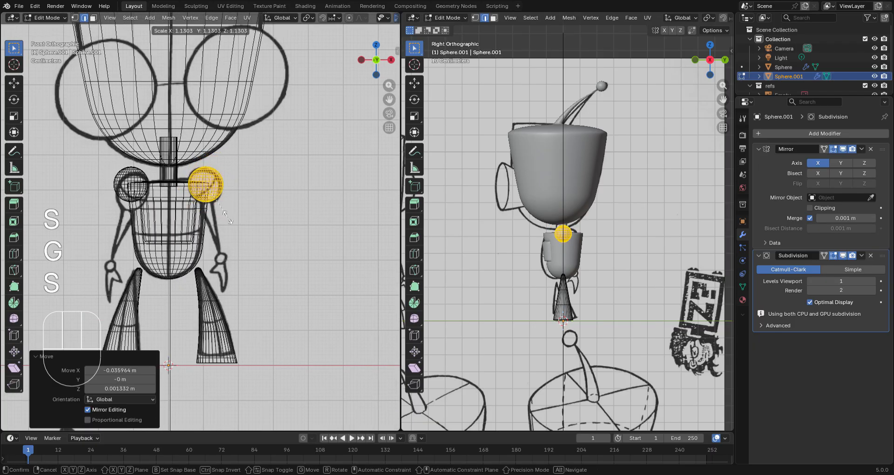
{"action": "left_click", "coordinate": [229, 216]}
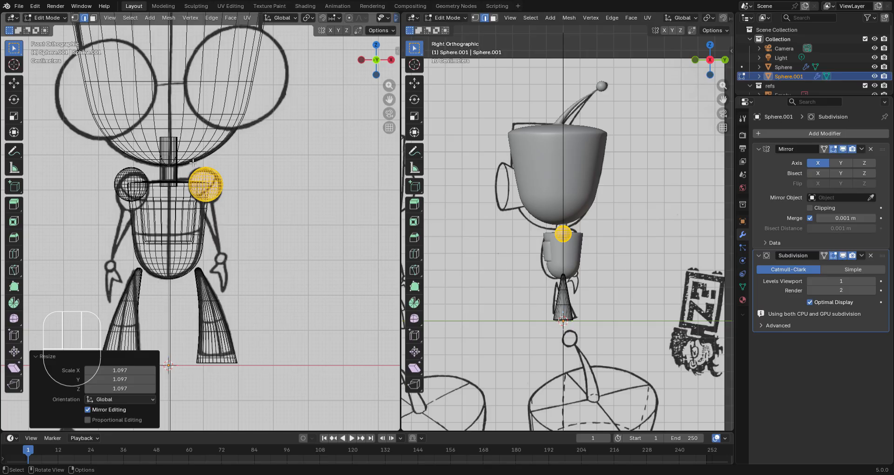
Duplicate the shoulder sphere, shrink the copy to the wrist circle's size, and place it about 0.049 m outward in X beside the wrist
{"action": "key", "text": "shift"}
{"action": "key", "text": "shift+d"}
{"action": "left_click", "coordinate": [244, 236]}
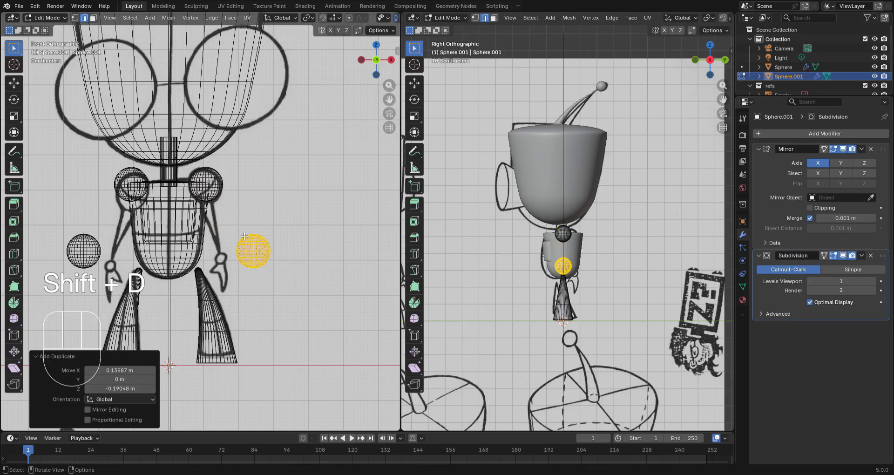
{"action": "key", "text": "s"}
{"action": "key", "text": "g"}
{"action": "left_click", "coordinate": [227, 261]}
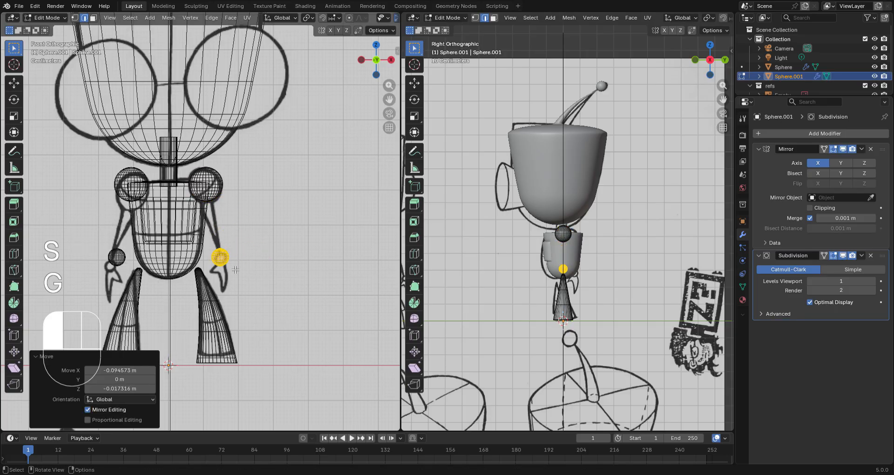
{"action": "key", "text": "s"}
{"action": "left_click", "coordinate": [231, 265]}
{"action": "key", "text": "g"}
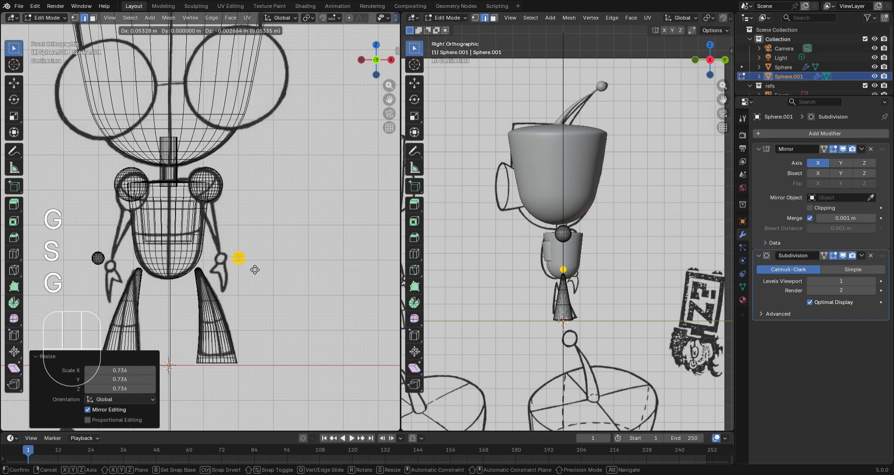
{"action": "left_click", "coordinate": [253, 269]}
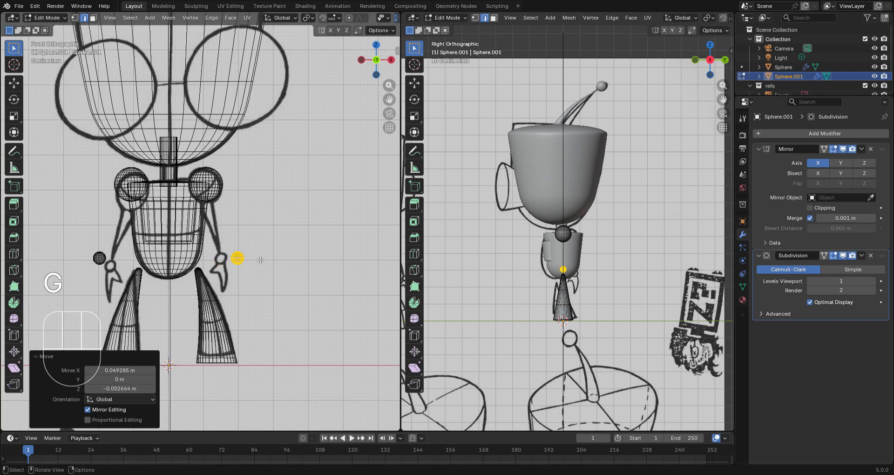
{"action": "scroll", "coordinate": [264, 259], "scroll_direction": "up", "scroll_amount": 7}
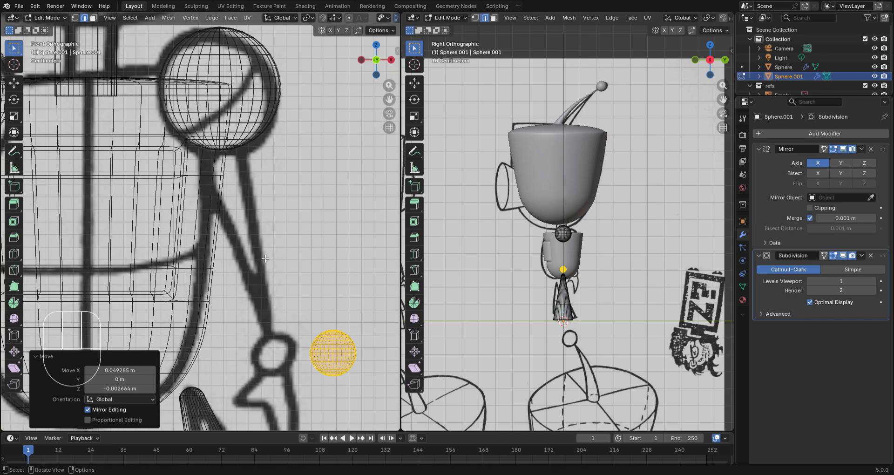
{"action": "left_click", "coordinate": [255, 126]}
{"action": "key", "text": "l"}
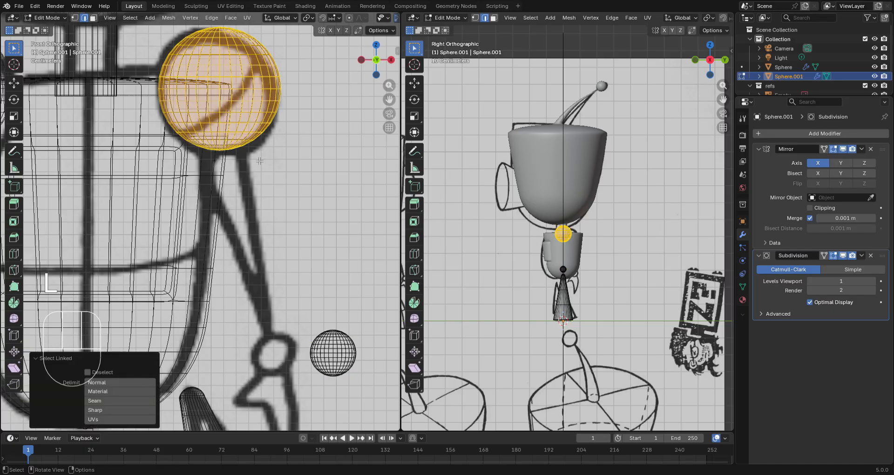
{"action": "key", "text": "r"}
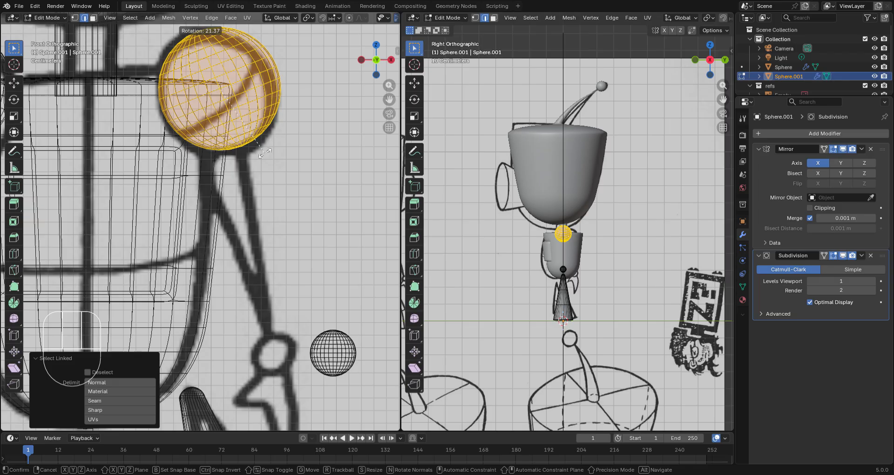
{"action": "key", "text": "Escape"}
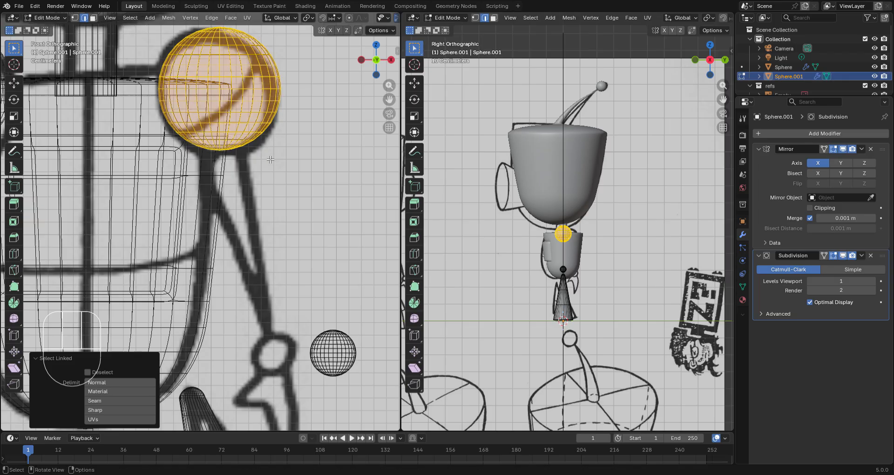
Delete all vertices of the small sphere beside the wrist
{"action": "left_click", "coordinate": [339, 355]}
{"action": "key", "text": "l"}
{"action": "key", "text": "x"}
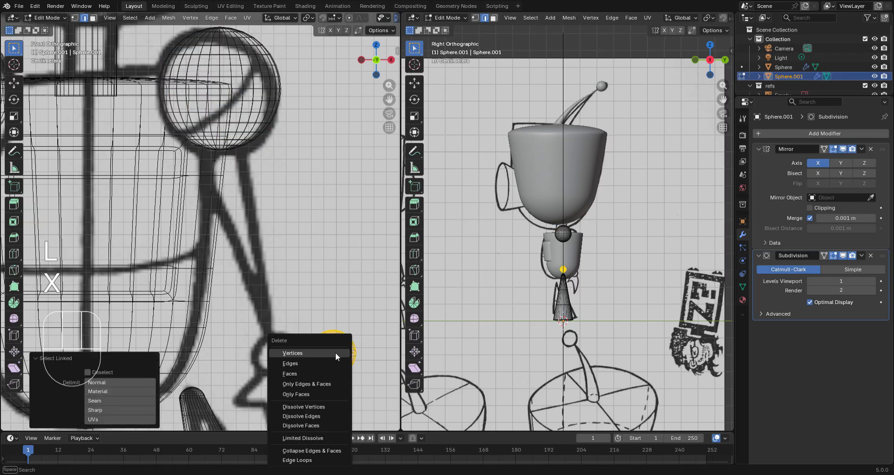
{"action": "left_click", "coordinate": [335, 353]}
Rotate the whole shoulder sphere about 20.1° in the front view so its pole points toward the arm
{"action": "key", "text": "l"}
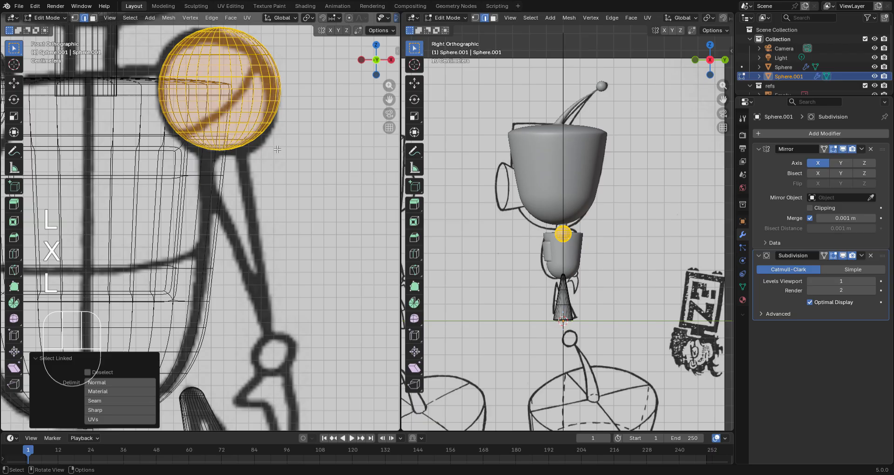
{"action": "key", "text": "r"}
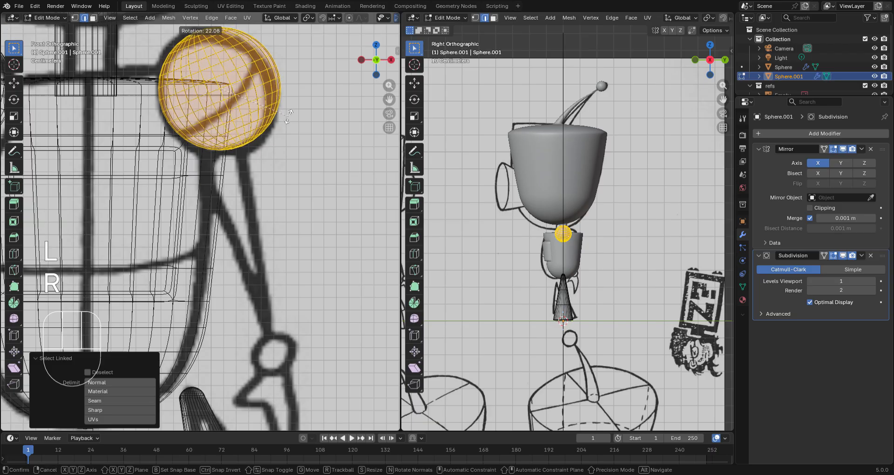
{"action": "left_click", "coordinate": [287, 119]}
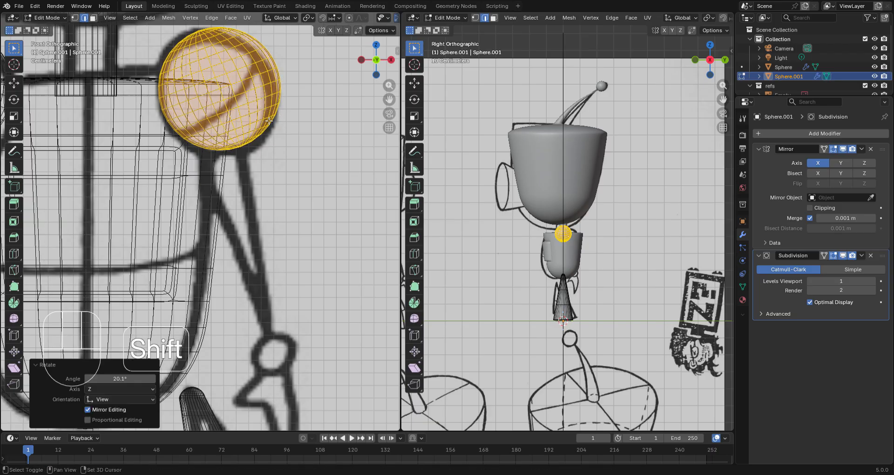
Duplicate the rotated shoulder sphere, shrink the copy to fit the wrist circle, and offset it about 0.041 m outward in X
{"action": "key", "text": "shift+d"}
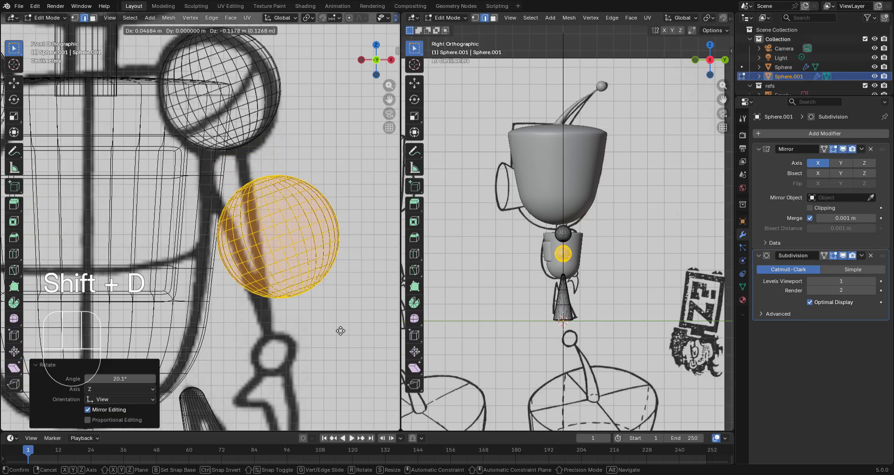
{"action": "left_click", "coordinate": [320, 377]}
{"action": "key", "text": "s"}
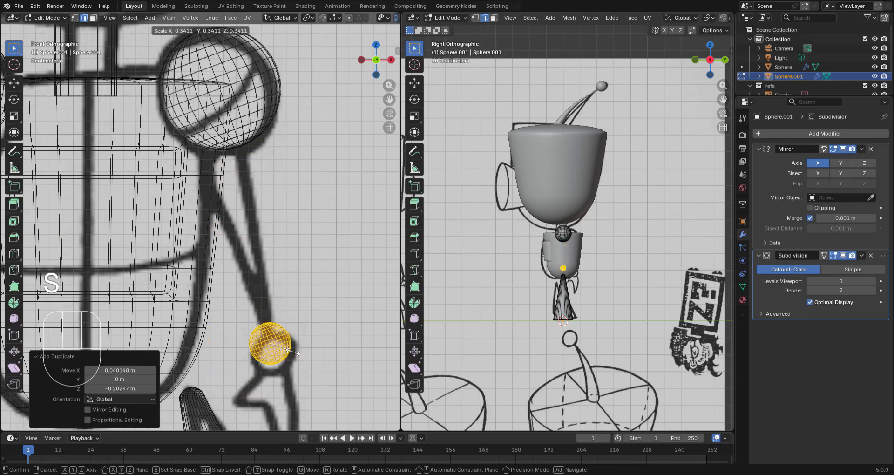
{"action": "left_click", "coordinate": [302, 361]}
{"action": "key", "text": "g"}
{"action": "key", "text": "s"}
{"action": "left_click", "coordinate": [305, 362]}
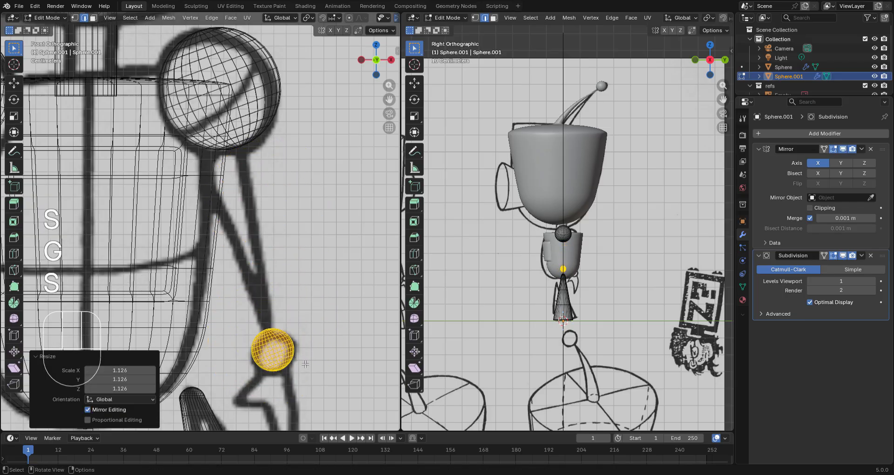
{"action": "key", "text": "g"}
{"action": "left_click", "coordinate": [358, 363]}
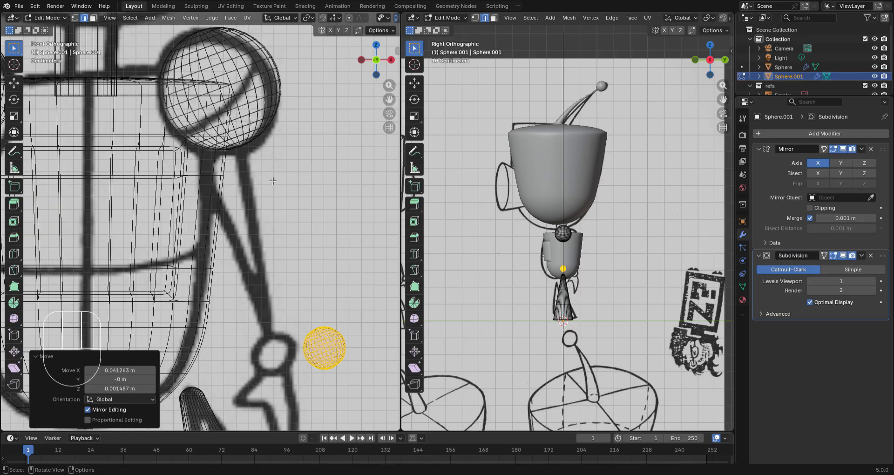
{"action": "key", "text": "d"}
{"action": "left_click_drag", "start_coordinate": [268, 177], "coordinate": [315, 285]}
{"action": "mouse_move", "coordinate": [313, 292]}
{"action": "right_mouse_down"}
{"action": "mouse_move", "coordinate": [309, 248]}
{"action": "mouse_move", "coordinate": [270, 172]}
{"action": "right_mouse_up"}
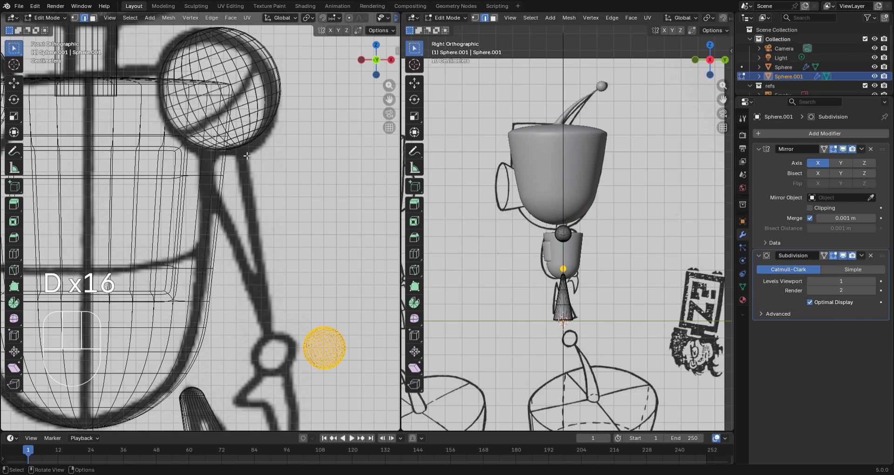
In solid display and vertex select mode, select the facing pole vertices of the shoulder sphere and the wrist sphere
{"action": "scroll", "coordinate": [257, 160], "scroll_direction": "up", "scroll_amount": 2}
{"action": "scroll", "coordinate": [298, 162], "scroll_direction": "down", "scroll_amount": 3}
{"action": "key", "text": "z"}
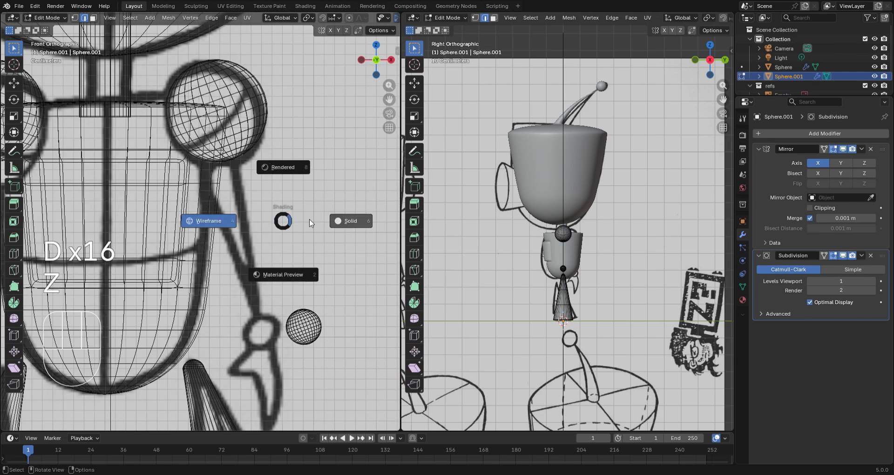
{"action": "left_click", "coordinate": [343, 225]}
{"action": "mouse_move", "coordinate": [311, 268]}
{"action": "middle_mouse_down"}
{"action": "mouse_move", "coordinate": [261, 228]}
{"action": "mouse_move", "coordinate": [255, 209]}
{"action": "mouse_move", "coordinate": [279, 232]}
{"action": "mouse_move", "coordinate": [297, 319]}
{"action": "mouse_move", "coordinate": [284, 154]}
{"action": "middle_mouse_up"}
{"action": "left_click", "coordinate": [256, 209]}
{"action": "key", "text": "1"}
{"action": "left_click", "coordinate": [256, 209]}
{"action": "scroll", "coordinate": [303, 316], "scroll_direction": "up", "scroll_amount": 2}
{"action": "left_click", "coordinate": [316, 301], "text": "shift"}
{"action": "scroll", "coordinate": [316, 302], "scroll_direction": "up", "scroll_amount": 4}
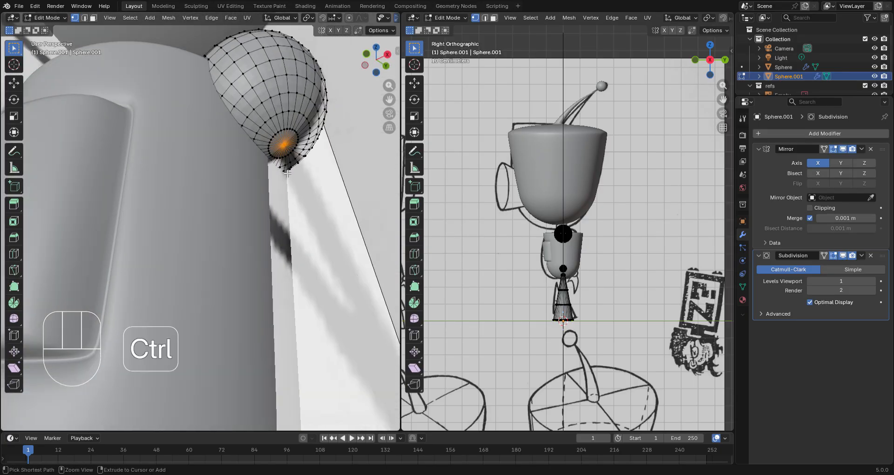
Grow the selection by two rings around the pole vertex of both spheres
{"action": "key", "text": "ctrl+KP_Add"}
{"action": "key", "text": "ctrl+KP_Add"}
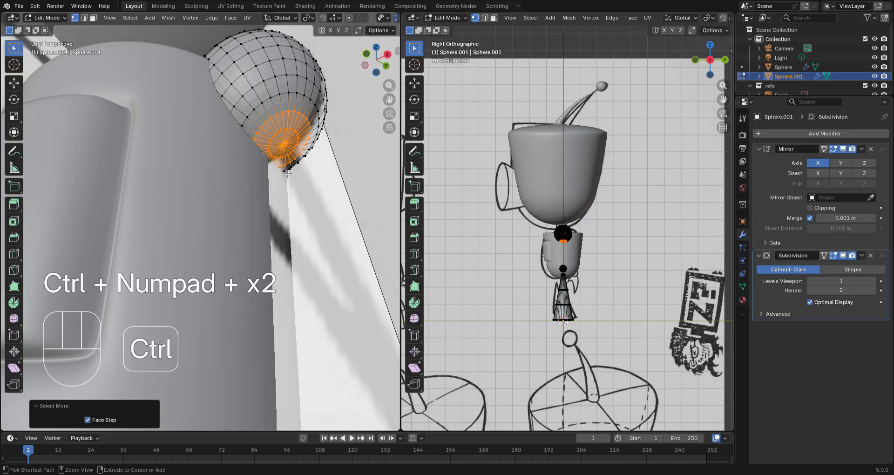
{"action": "key", "text": "ctrl+KP_Subtract"}
{"action": "key", "text": "ctrl+KP_Add"}
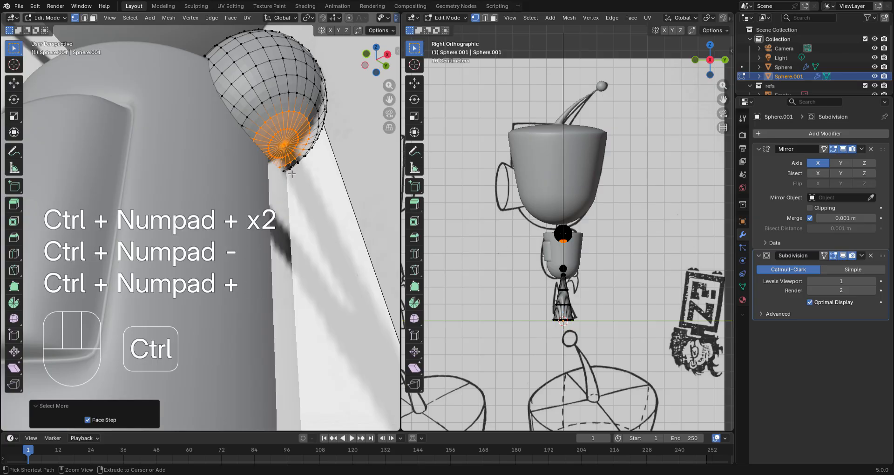
Deselect the outermost vertex ring of the wrist sphere's selected cap, leaving a smaller cap selected
{"action": "scroll", "coordinate": [292, 174], "scroll_direction": "down", "scroll_amount": 2}
{"action": "middle_click_drag", "start_coordinate": [294, 177], "coordinate": [177, 154]}
{"action": "scroll", "coordinate": [295, 250], "scroll_direction": "up", "scroll_amount": 1}
{"action": "scroll", "coordinate": [177, 154], "scroll_direction": "up", "scroll_amount": 2}
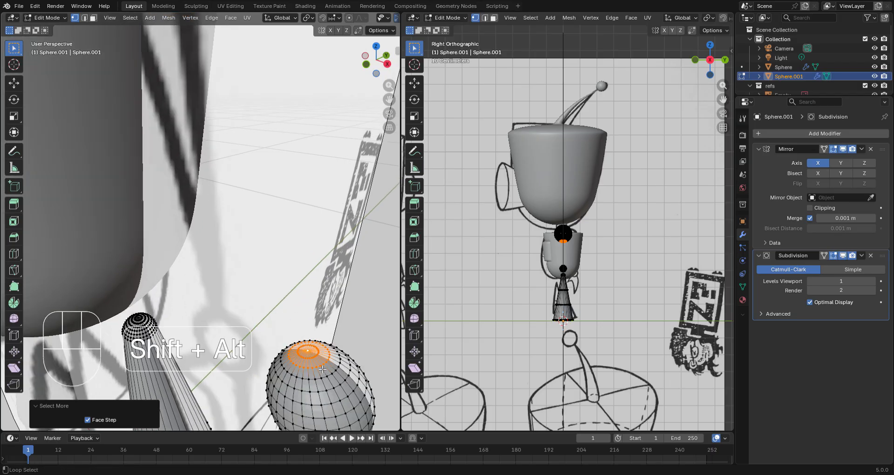
{"action": "left_click", "coordinate": [322, 369], "text": "alt+shift"}
{"action": "key", "text": "ctrl+z"}
{"action": "left_click", "coordinate": [327, 367], "text": "alt+shift"}
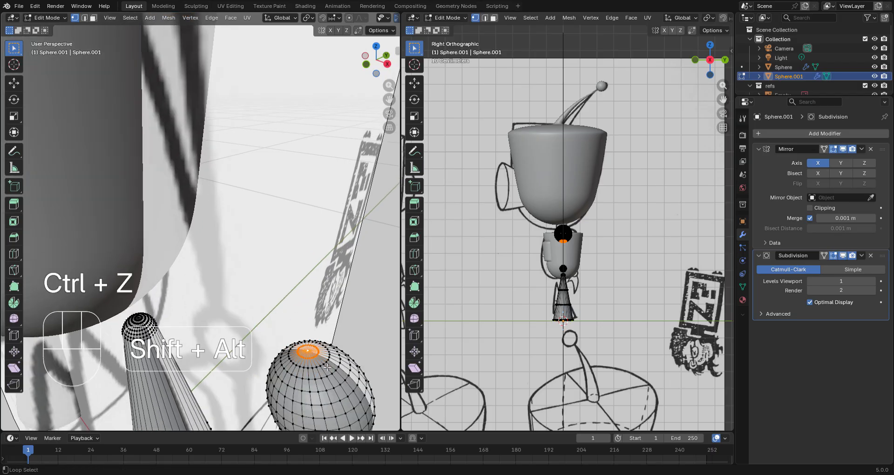
Duplicate the selected caps of both spheres in place and hide all unselected geometry
{"action": "key", "text": "KP_1"}
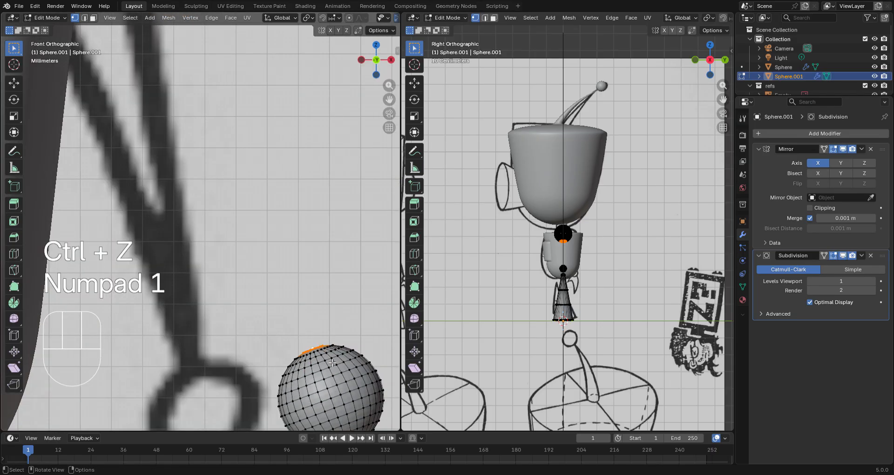
{"action": "scroll", "coordinate": [302, 337], "scroll_direction": "down", "scroll_amount": 4}
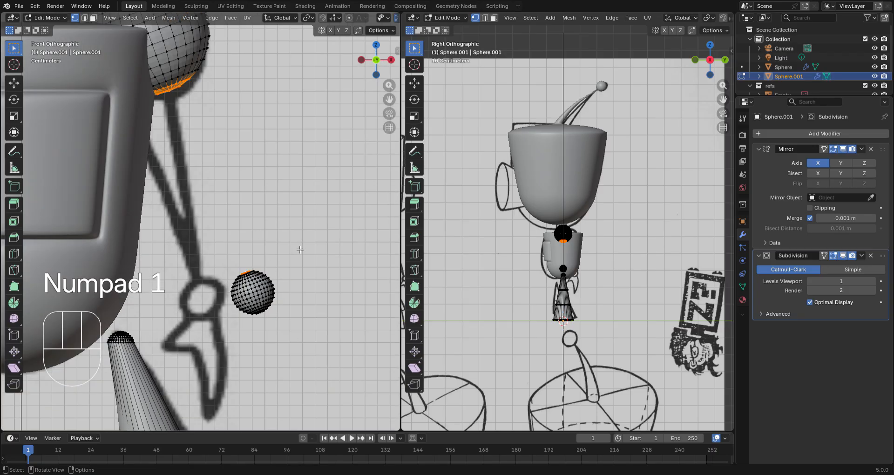
{"action": "key", "text": "shift+d"}
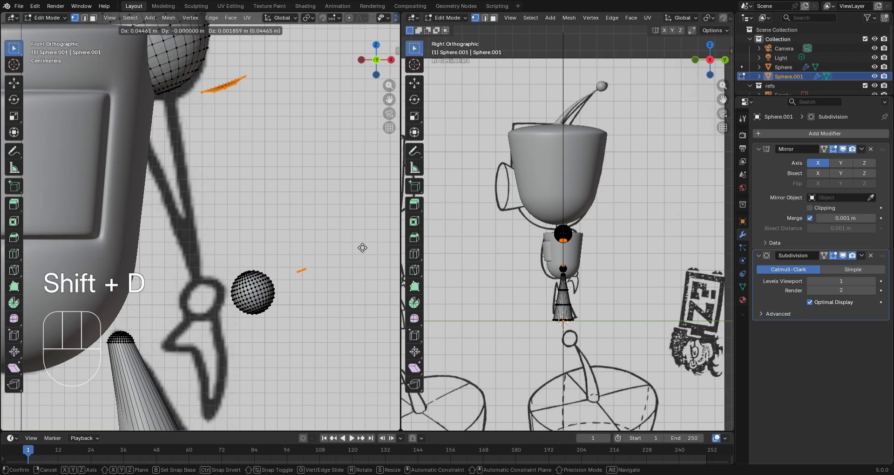
{"action": "key", "text": "Escape"}
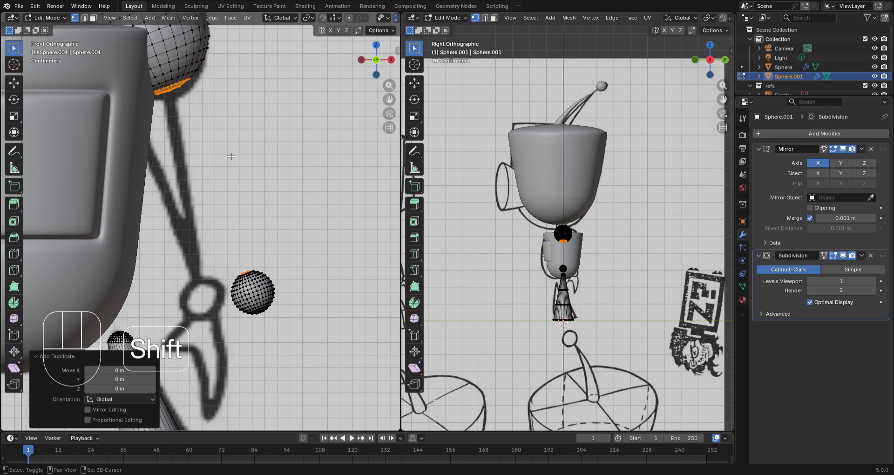
{"action": "key", "text": "shift+h"}
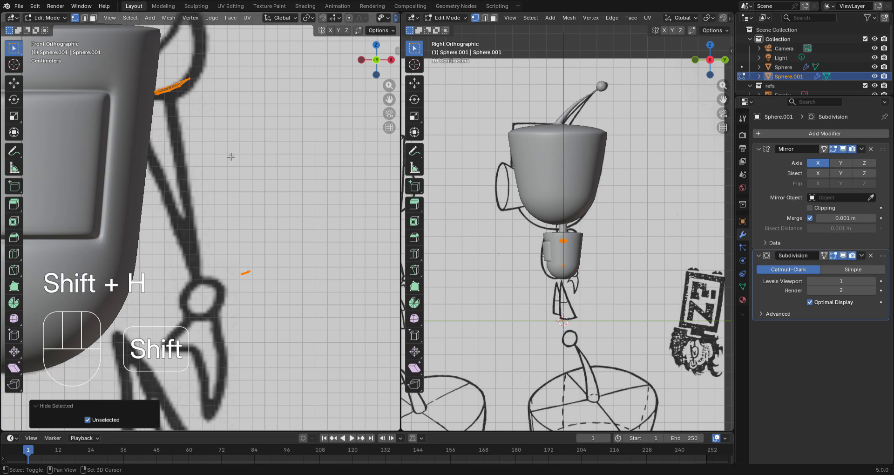
Select the outer edge loops of the duplicated shoulder cap and the duplicated wrist cap
{"action": "middle_click_drag", "start_coordinate": [177, 81], "coordinate": [179, 95]}
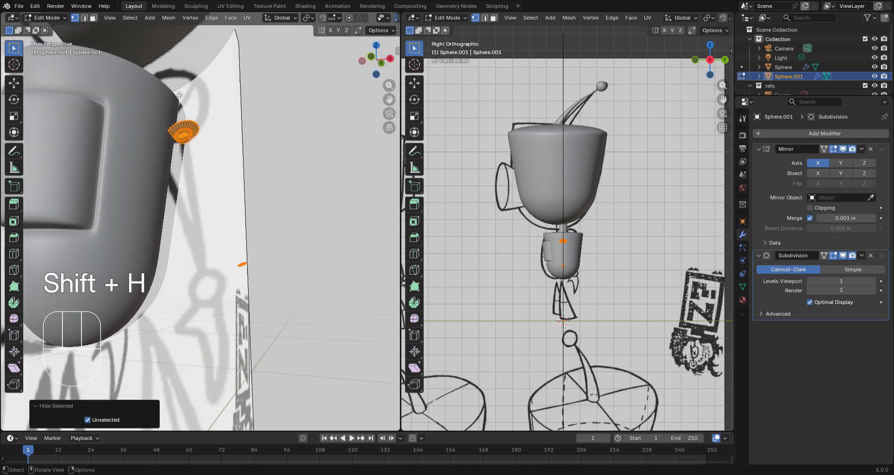
{"action": "left_click", "coordinate": [184, 125]}
{"action": "left_click", "coordinate": [183, 125], "text": "alt+shift"}
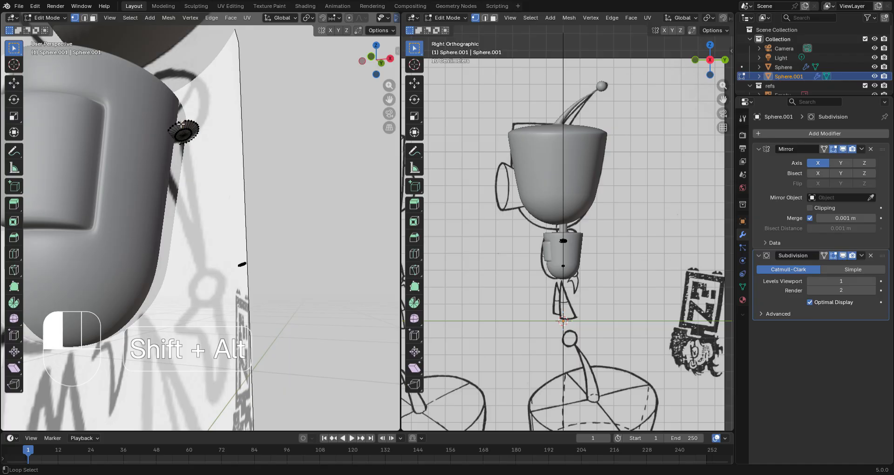
{"action": "middle_click_drag", "start_coordinate": [182, 125], "coordinate": [197, 127]}
{"action": "middle_click_drag", "start_coordinate": [281, 285], "coordinate": [289, 324]}
{"action": "scroll", "coordinate": [290, 324], "scroll_direction": "up", "scroll_amount": 3}
{"action": "left_click", "coordinate": [368, 310], "text": "alt+shift"}
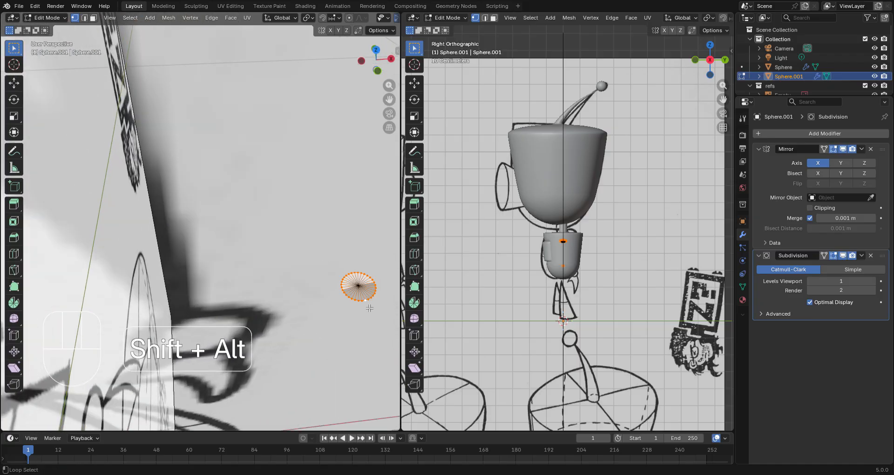
Try bridging the selected shoulder and wrist cap loops into an arm, and undo the bridge
{"action": "key", "text": "KP_1"}
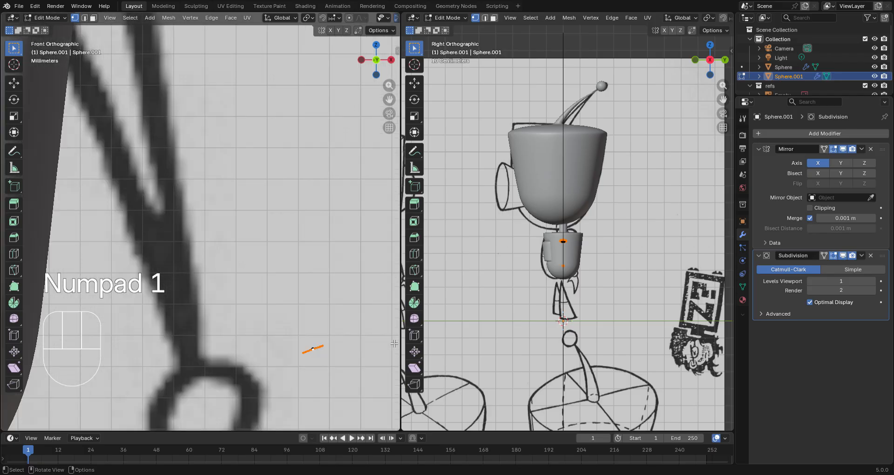
{"action": "key", "text": "ctrl+e"}
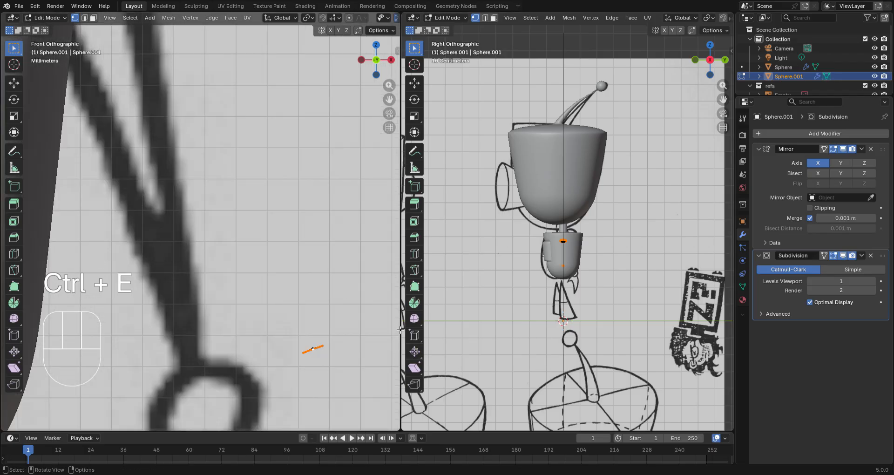
{"action": "key", "text": "ctrl+e"}
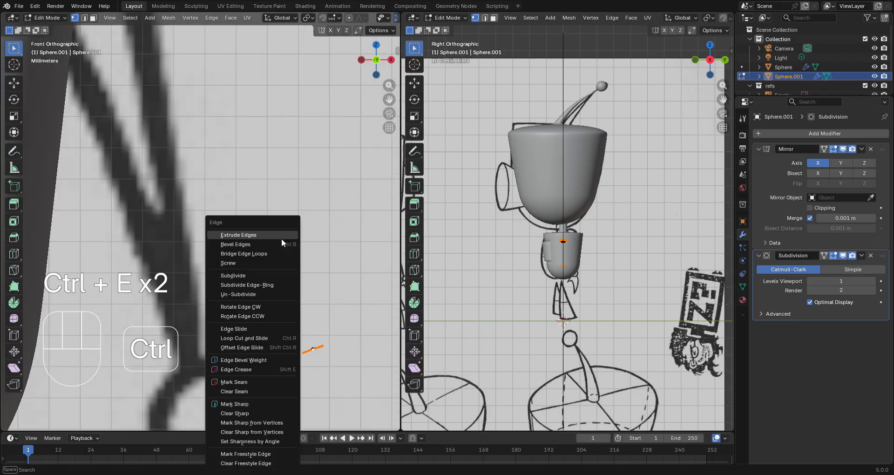
{"action": "left_click", "coordinate": [261, 256]}
{"action": "scroll", "coordinate": [305, 313], "scroll_direction": "down", "scroll_amount": 3}
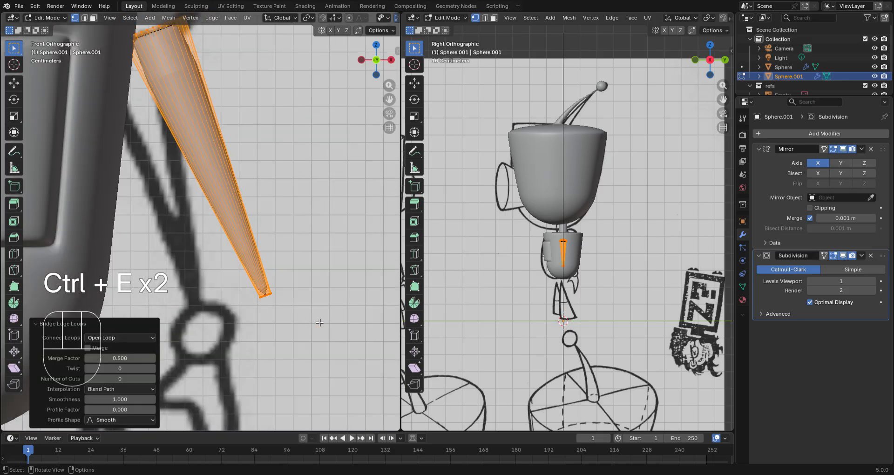
{"action": "middle_click_drag", "start_coordinate": [292, 298], "coordinate": [240, 219]}
{"action": "scroll", "coordinate": [279, 251], "scroll_direction": "up", "scroll_amount": 1}
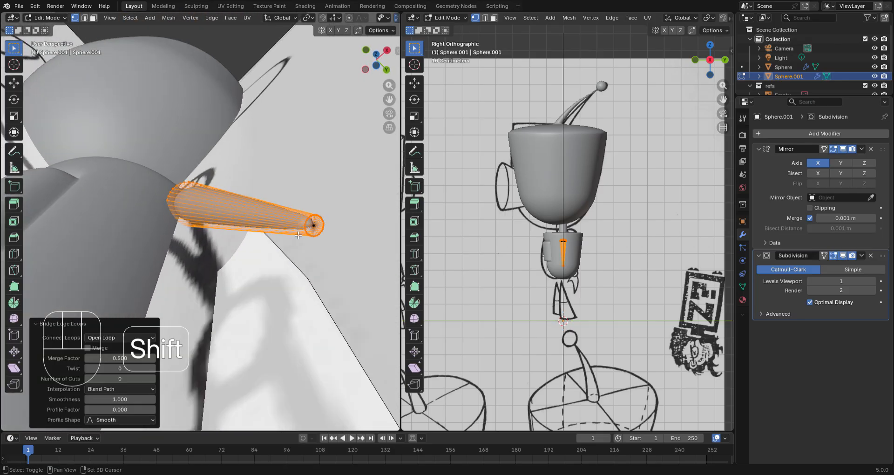
{"action": "middle_click_drag", "start_coordinate": [317, 267], "coordinate": [260, 277], "text": "shift"}
{"action": "key", "text": "ctrl+z"}
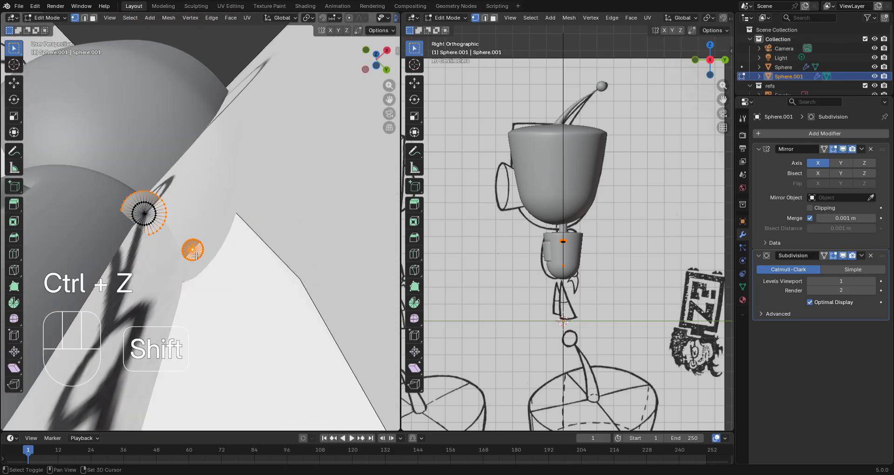
Select all visible cap geometry, recalculate its normals to the inside, and clear the selection
{"action": "left_click", "coordinate": [193, 250], "text": "shift"}
{"action": "middle_click_drag", "start_coordinate": [209, 277], "coordinate": [230, 245]}
{"action": "scroll", "coordinate": [246, 315], "scroll_direction": "up", "scroll_amount": 2}
{"action": "middle_click_drag", "start_coordinate": [230, 245], "coordinate": [286, 315]}
{"action": "left_click", "coordinate": [285, 356]}
{"action": "key", "text": "a"}
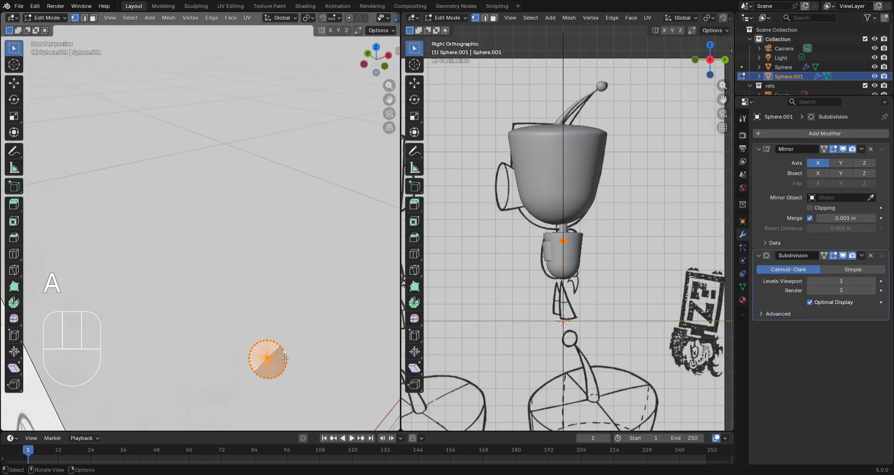
{"action": "key", "text": "ctrl+shift+n"}
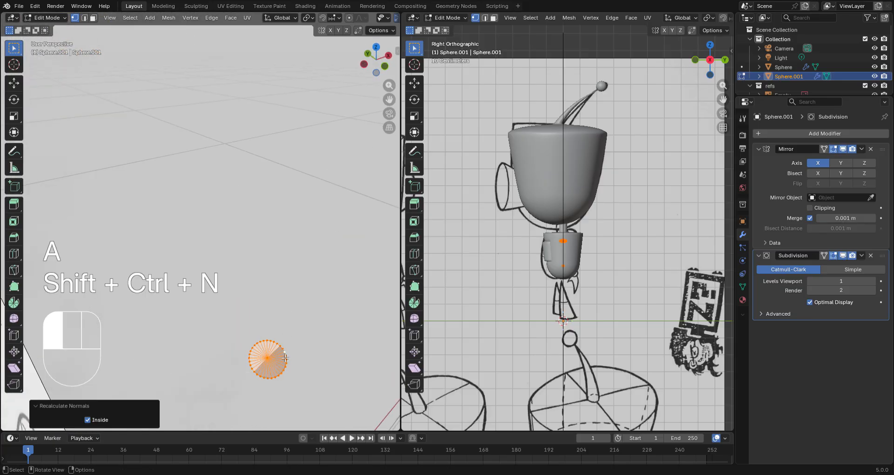
{"action": "left_click", "coordinate": [285, 359]}
Select the outer edge loops of the wrist and shoulder caps and bridge them into a tapered arm
{"action": "key", "text": "KP_1"}
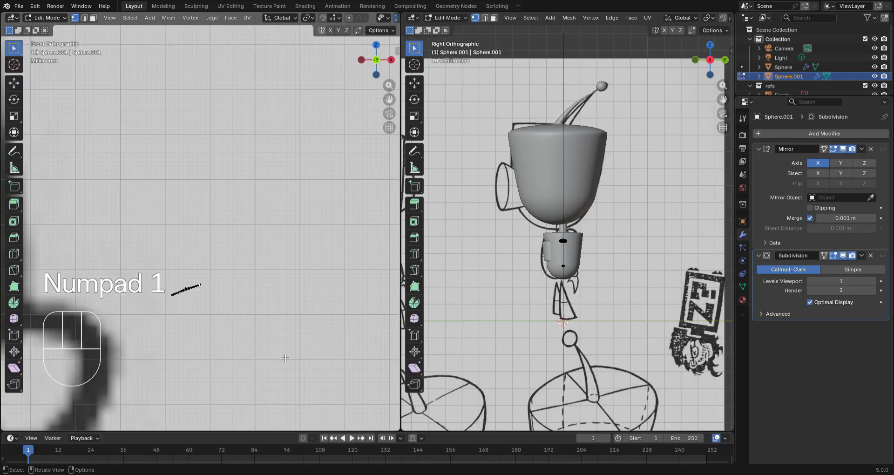
{"action": "left_click", "coordinate": [209, 287], "text": "alt+shift"}
{"action": "scroll", "coordinate": [210, 287], "scroll_direction": "down", "scroll_amount": 4}
{"action": "middle_click_drag", "start_coordinate": [196, 191], "coordinate": [280, 357], "text": "shift"}
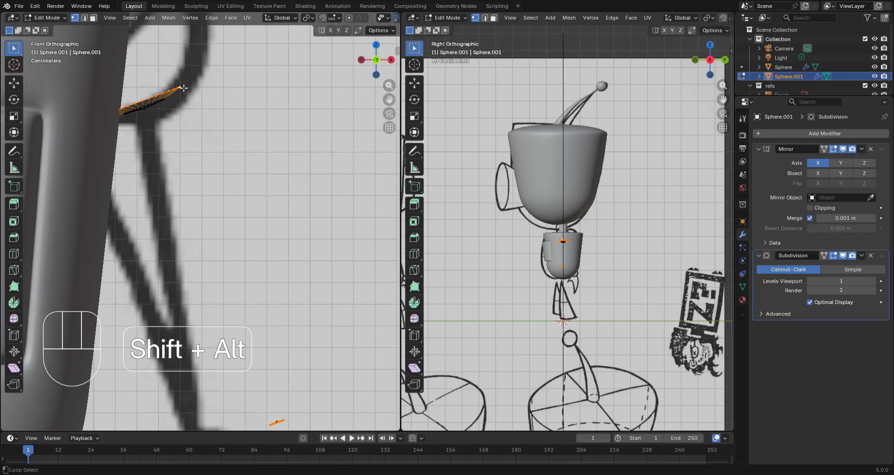
{"action": "key", "text": "ctrl+e"}
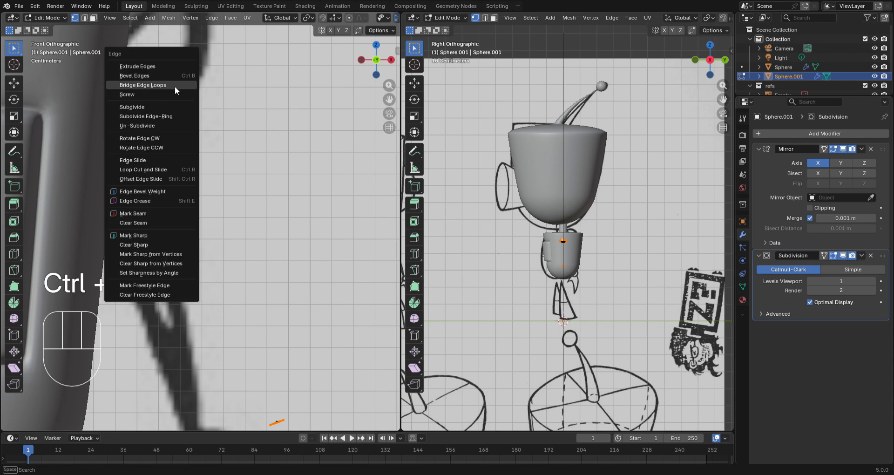
{"action": "left_click", "coordinate": [175, 86]}
{"action": "scroll", "coordinate": [290, 239], "scroll_direction": "up", "scroll_amount": 2}
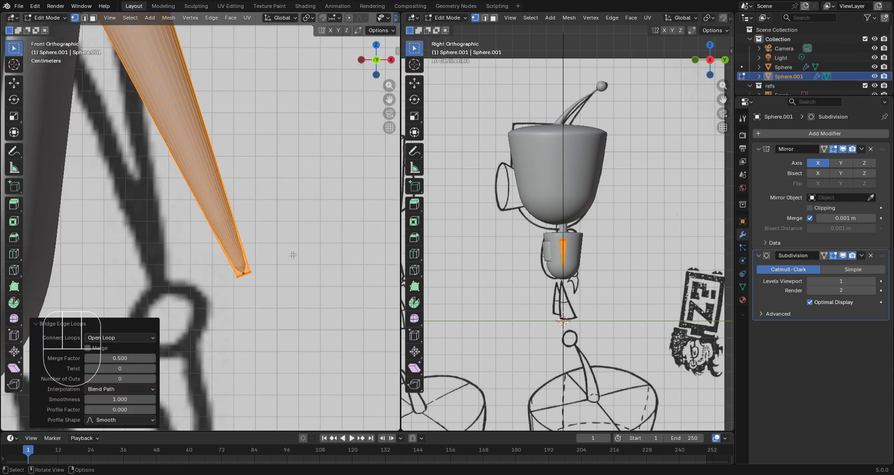
Try a centred loop cut around the bridged arm and undo it
{"action": "middle_click_drag", "start_coordinate": [293, 255], "coordinate": [233, 208]}
{"action": "key", "text": "ctrl+r"}
{"action": "left_click", "coordinate": [233, 208]}
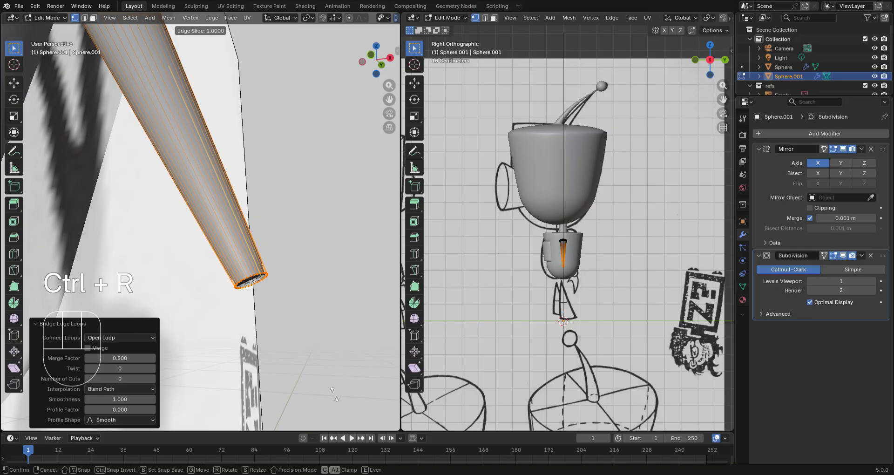
{"action": "left_click", "coordinate": [316, 354]}
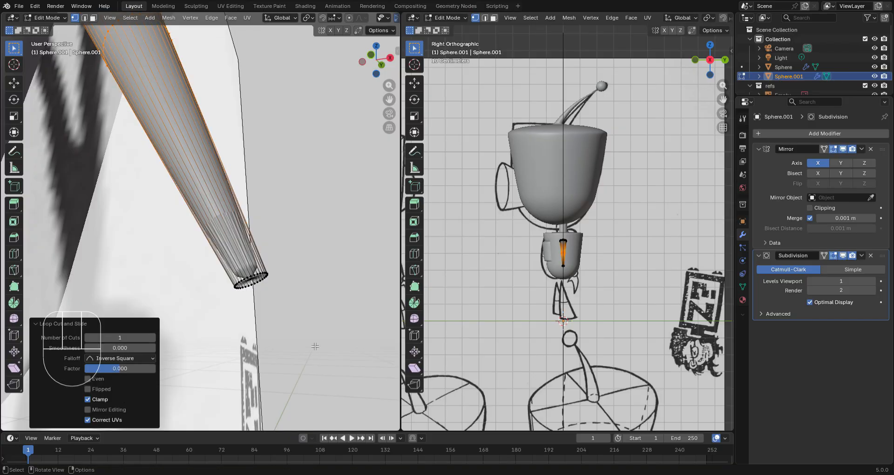
{"action": "key", "text": "ctrl+z"}
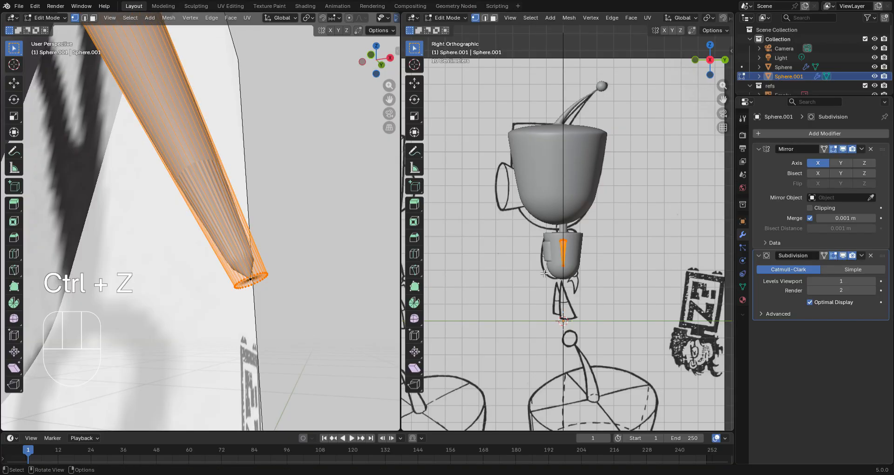
{"action": "left_click", "coordinate": [843, 256]}
{"action": "middle_click_drag", "start_coordinate": [212, 264], "coordinate": [226, 198]}
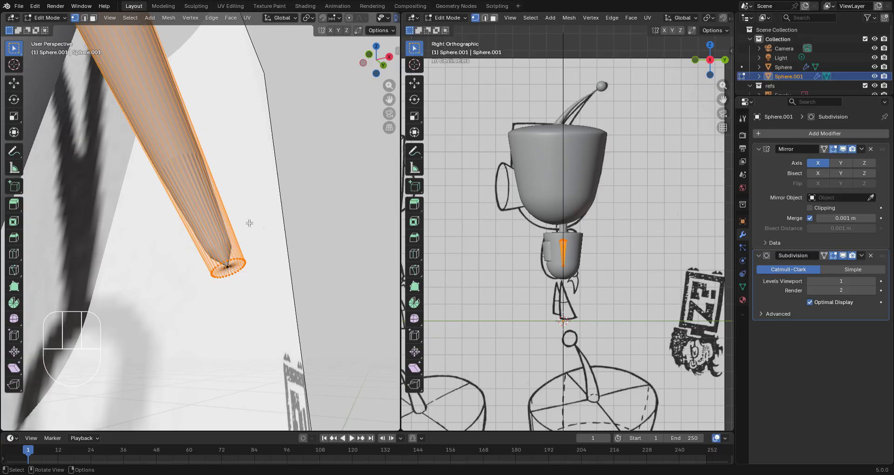
Add one edge loop close to the arm's wrist end (factor 0.987) and one close to its shoulder end (factor -0.967)
{"action": "middle_click_drag", "start_coordinate": [250, 223], "coordinate": [275, 247]}
{"action": "key", "text": "ctrl+r"}
{"action": "left_click", "coordinate": [187, 134]}
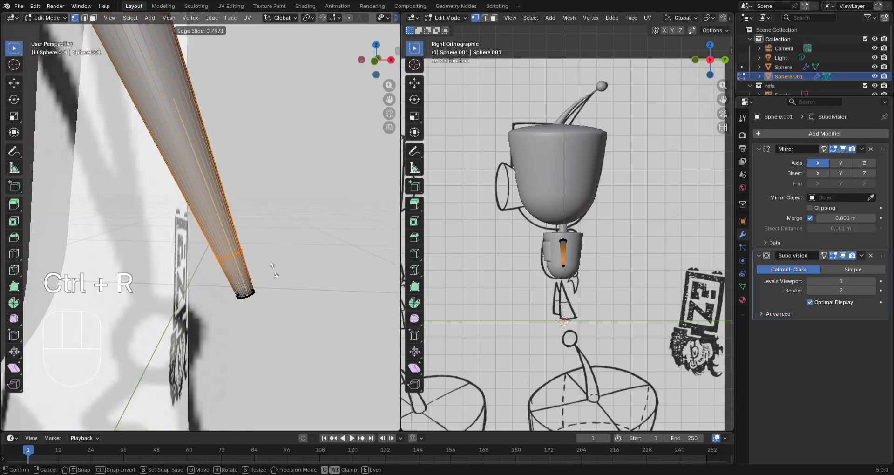
{"action": "left_click", "coordinate": [299, 301]}
{"action": "middle_click_drag", "start_coordinate": [196, 161], "coordinate": [327, 387], "text": "shift"}
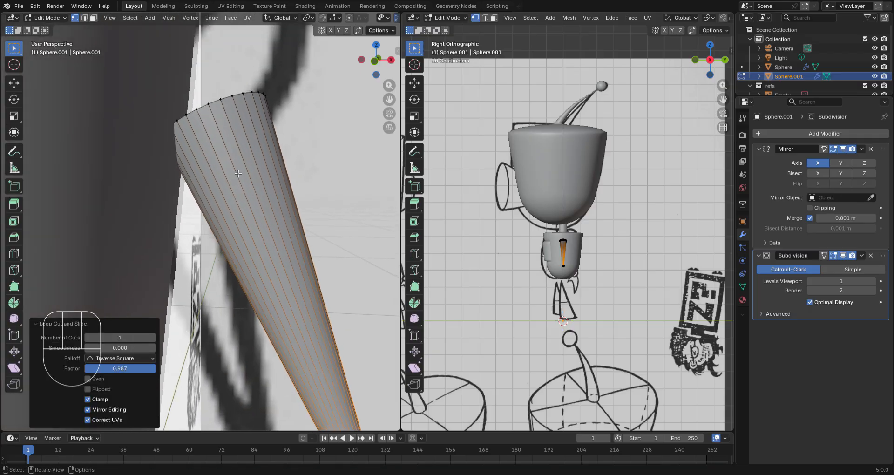
{"action": "key", "text": "ctrl+r"}
{"action": "left_click", "coordinate": [217, 72]}
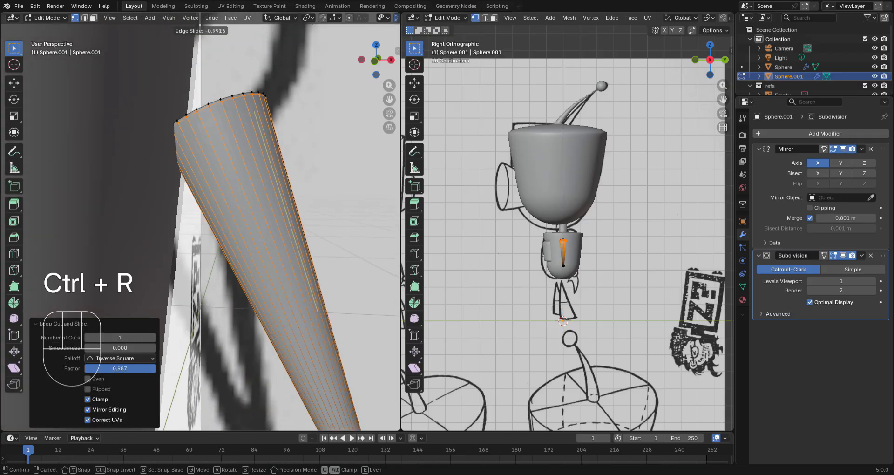
{"action": "left_click", "coordinate": [279, 370]}
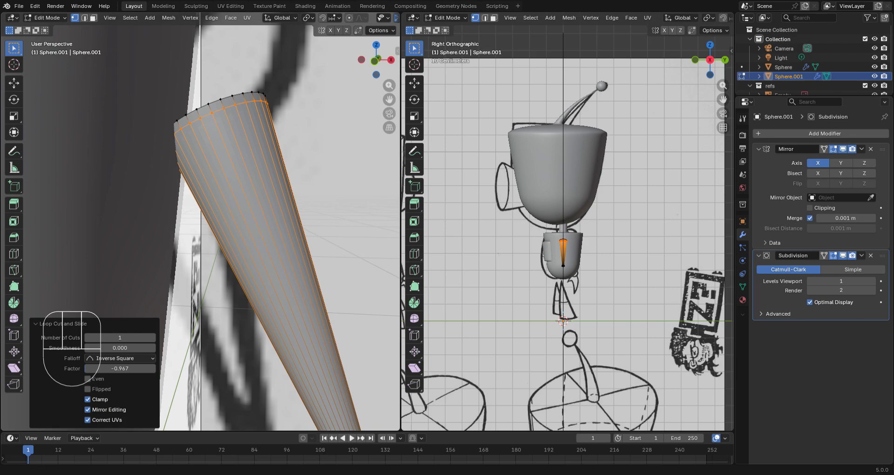
Add three evenly spaced loop cuts along the arm and move them outward by about 0.009 m in X and 0.004 m in Z
{"action": "scroll", "coordinate": [279, 370], "scroll_direction": "down", "scroll_amount": 3}
{"action": "key", "text": "KP_1"}
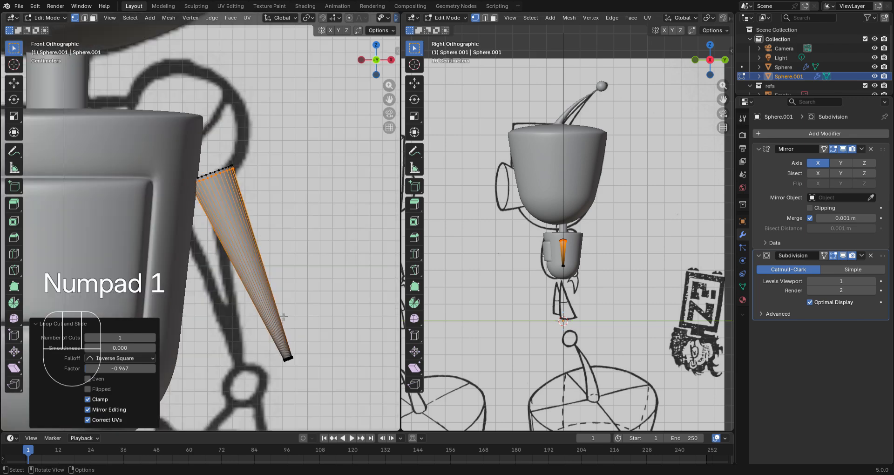
{"action": "key", "text": "ctrl+r"}
{"action": "left_click", "coordinate": [253, 241]}
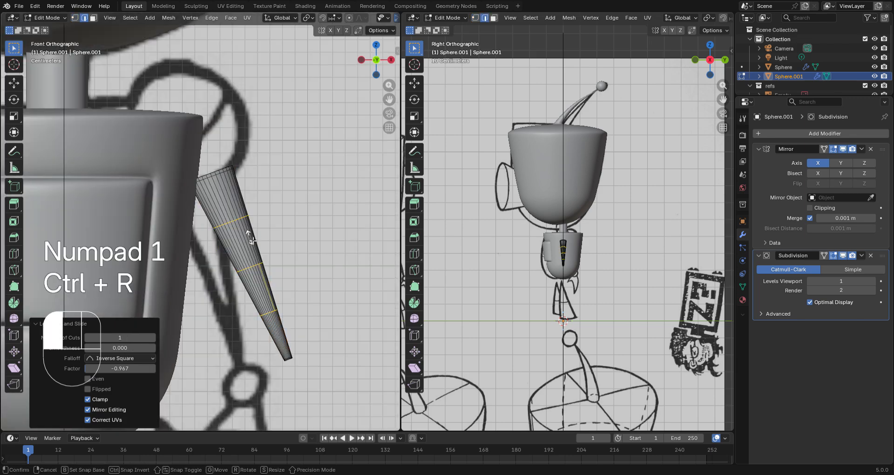
{"action": "key", "text": "ctrl+z"}
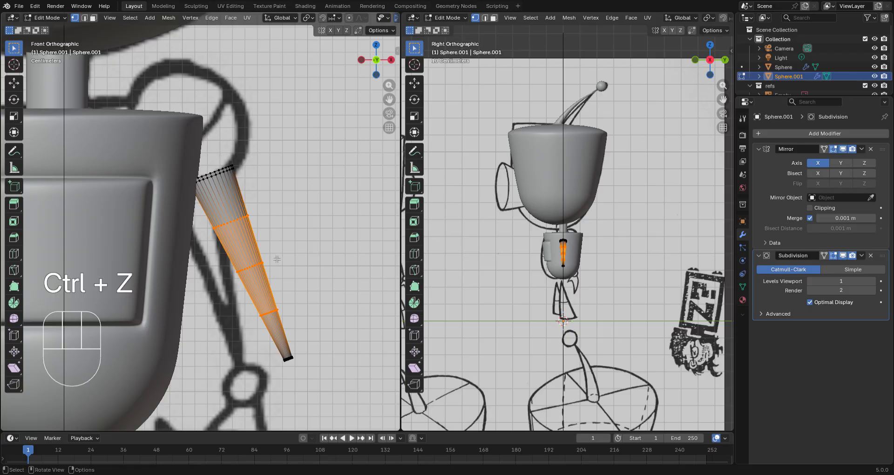
{"action": "key", "text": "g"}
{"action": "left_click", "coordinate": [292, 254]}
In wireframe shading, select only the arm's middle edge loop, move it further outward and upward, and return to solid shading
{"action": "key", "text": "z"}
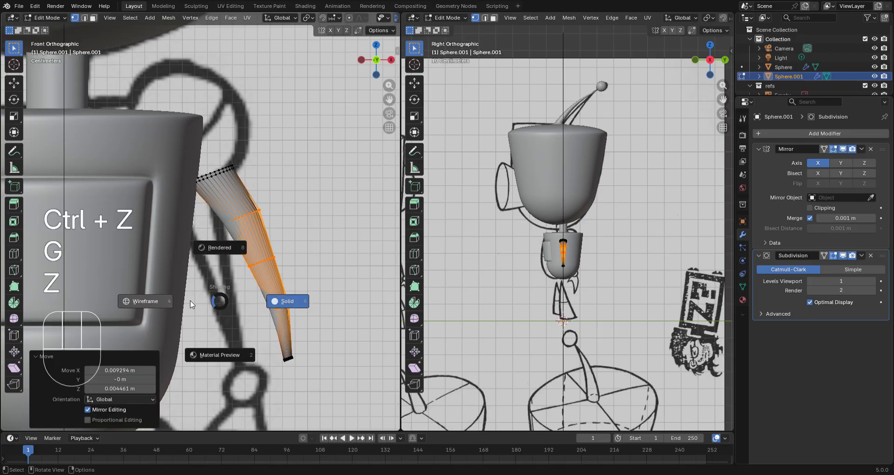
{"action": "left_click", "coordinate": [190, 301]}
{"action": "left_click", "coordinate": [262, 266]}
{"action": "key", "text": "c"}
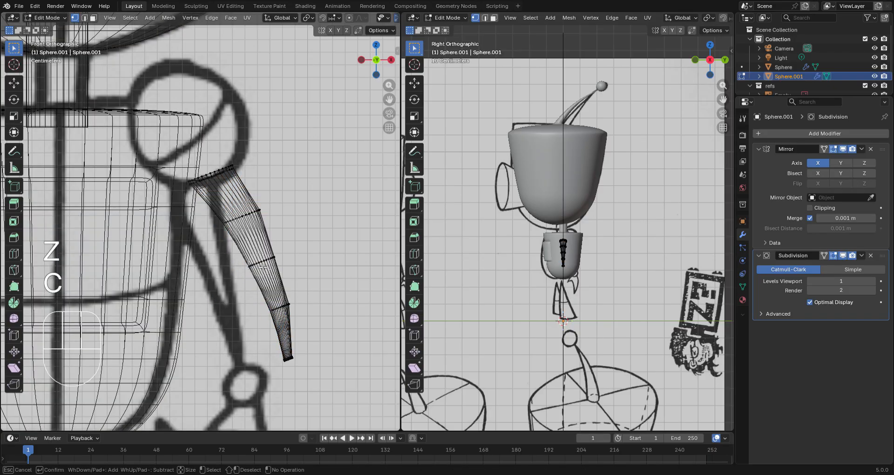
{"action": "left_click_drag", "start_coordinate": [238, 280], "coordinate": [273, 259]}
{"action": "right_click", "coordinate": [298, 259]}
{"action": "key", "text": "g"}
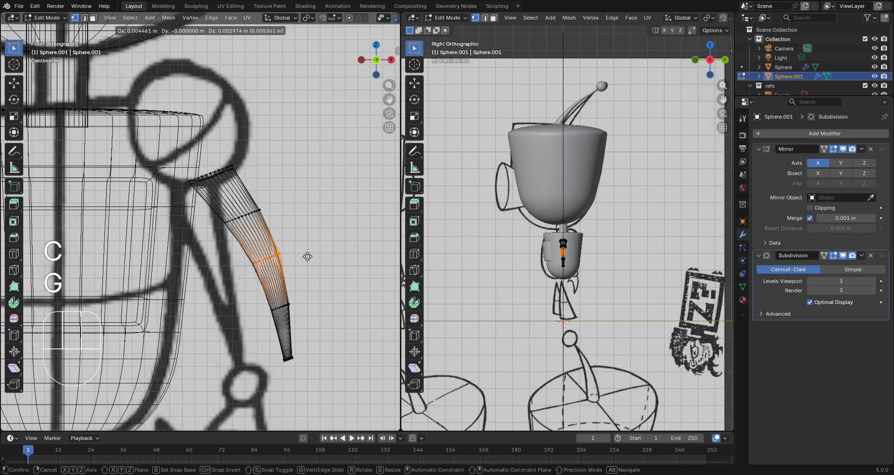
{"action": "left_click", "coordinate": [308, 257]}
{"action": "key", "text": "z"}
{"action": "left_click", "coordinate": [380, 261]}
Check the arm's curve in Object Mode and move the middle edge loop back by about -0.003 m in X
{"action": "key", "text": "Tab"}
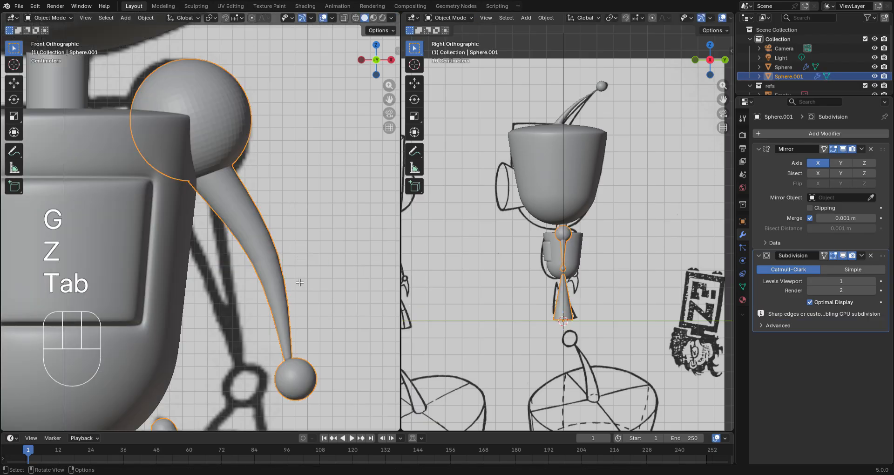
{"action": "key", "text": "Tab"}
{"action": "key", "text": "g"}
{"action": "left_click", "coordinate": [309, 253]}
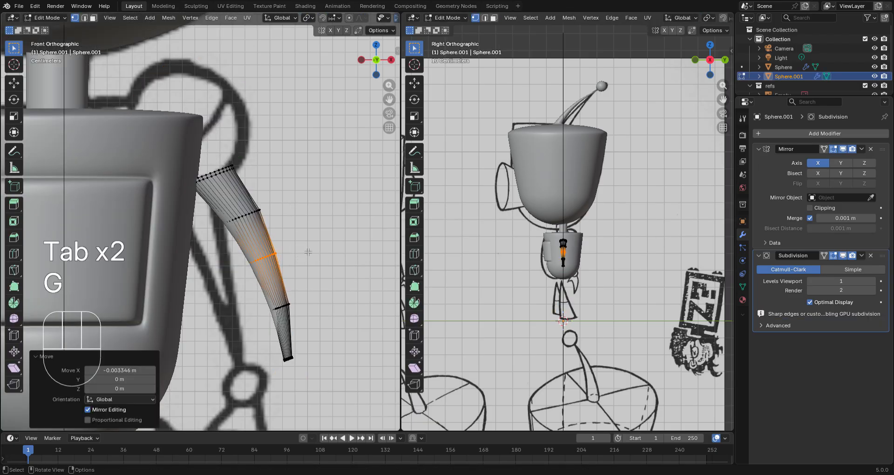
{"action": "key", "text": "Tab"}
{"action": "key", "text": "Tab"}
Reveal the hidden geometry and, in wireframe shading, select the whole wrist sphere together with the arm's lower end
{"action": "key", "text": "alt+h"}
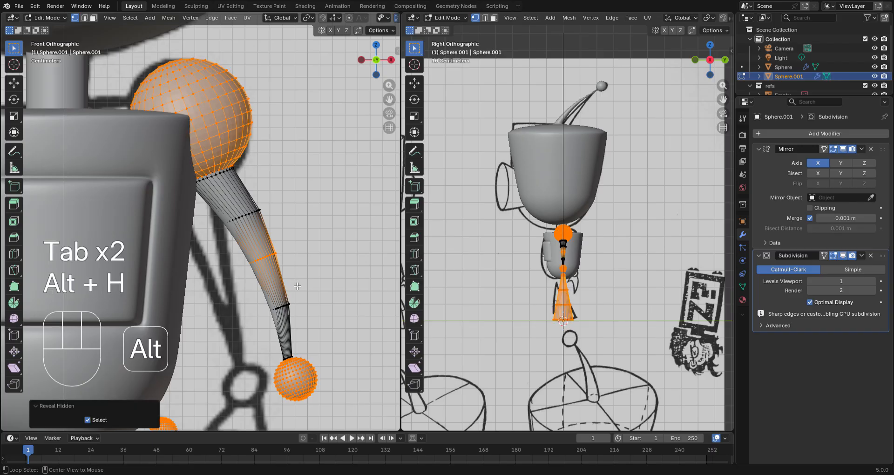
{"action": "middle_click_drag", "start_coordinate": [328, 279], "coordinate": [304, 175], "text": "shift"}
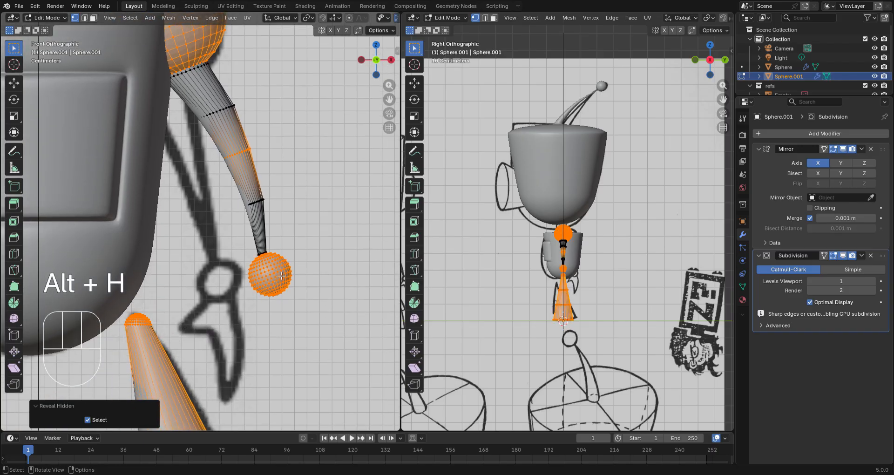
{"action": "left_click", "coordinate": [281, 273]}
{"action": "key", "text": "z"}
{"action": "left_click", "coordinate": [237, 274]}
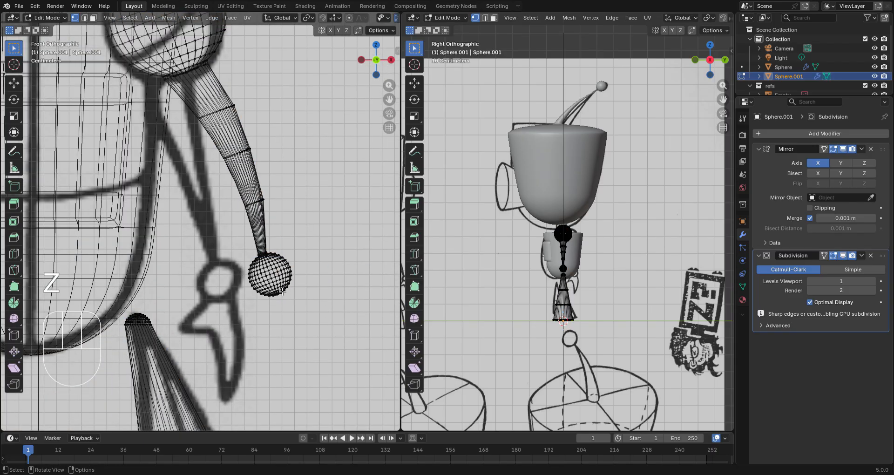
{"action": "key", "text": "l"}
{"action": "scroll", "coordinate": [319, 303], "scroll_direction": "up", "scroll_amount": 4}
{"action": "key", "text": "c"}
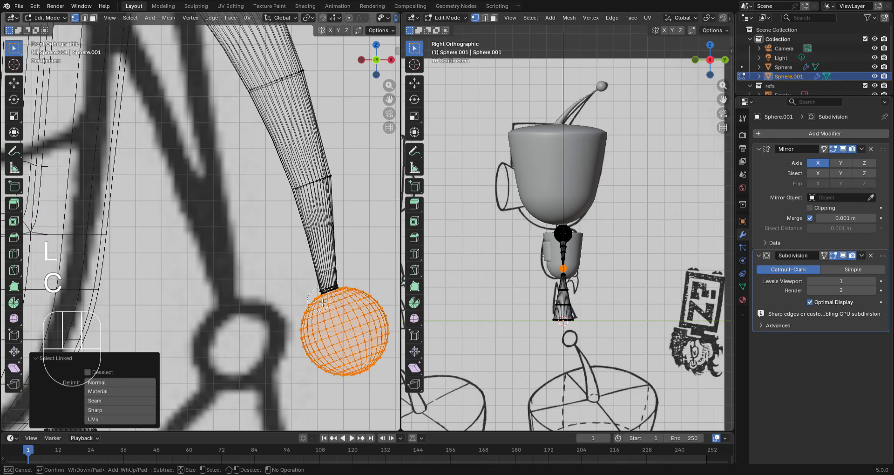
{"action": "left_click", "coordinate": [328, 297]}
{"action": "right_click", "coordinate": [331, 302]}
{"action": "middle_click_drag", "start_coordinate": [388, 302], "coordinate": [319, 281], "text": "shift"}
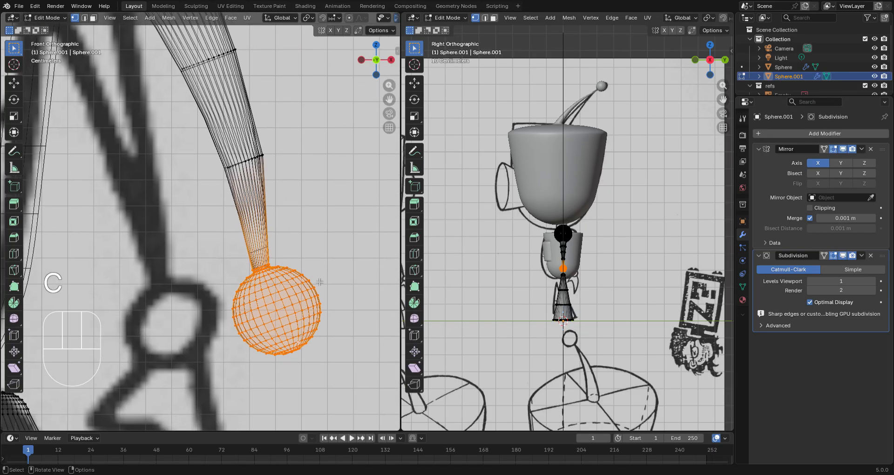
Rotate the wrist sphere and arm's lower end by about -9.5° and another -3°, nudging them slightly inward to follow the arm's curve
{"action": "key", "text": "r"}
{"action": "left_click", "coordinate": [307, 297]}
{"action": "key", "text": "g"}
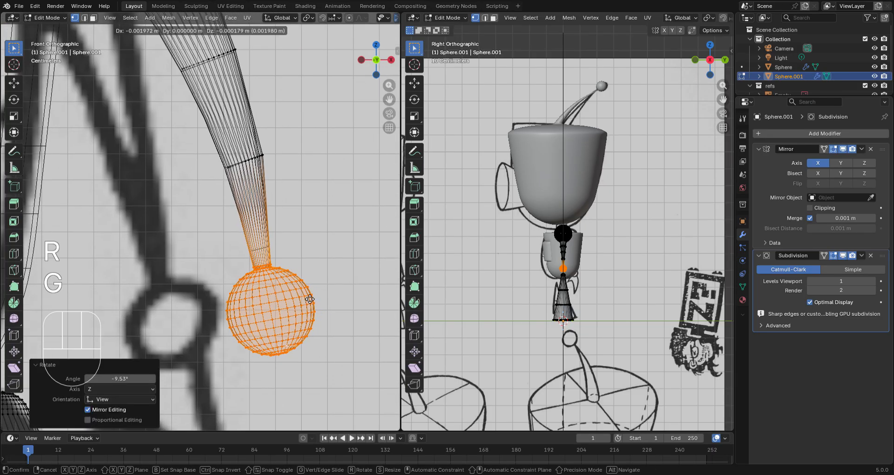
{"action": "left_click", "coordinate": [306, 299]}
{"action": "key", "text": "r"}
{"action": "left_click", "coordinate": [314, 301]}
{"action": "key", "text": "g"}
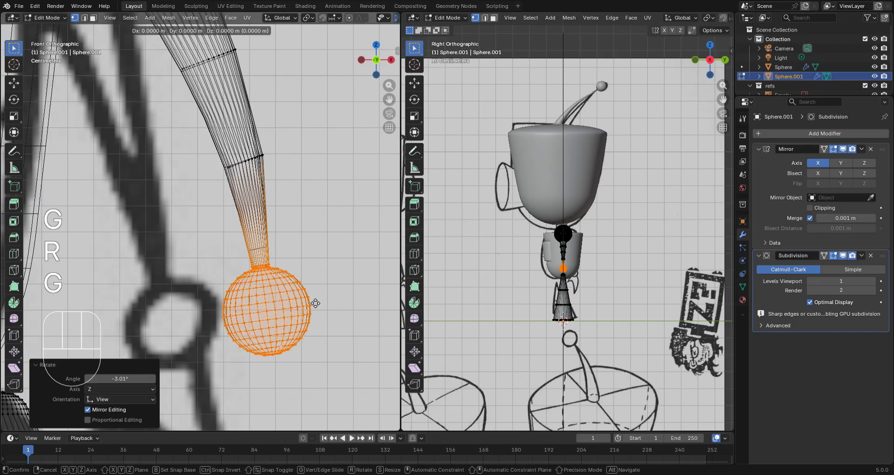
{"action": "left_click", "coordinate": [316, 300]}
Return to solid shading in Object Mode and apply Shade Smooth to the arms-and-legs object
{"action": "scroll", "coordinate": [315, 301], "scroll_direction": "down", "scroll_amount": 4}
{"action": "scroll", "coordinate": [315, 301], "scroll_direction": "down", "scroll_amount": 3}
{"action": "key", "text": "Tab"}
{"action": "scroll", "coordinate": [265, 259], "scroll_direction": "down", "scroll_amount": 3}
{"action": "middle_click_drag", "start_coordinate": [234, 249], "coordinate": [290, 257], "text": "shift"}
{"action": "scroll", "coordinate": [254, 214], "scroll_direction": "up", "scroll_amount": 4}
{"action": "key", "text": "z"}
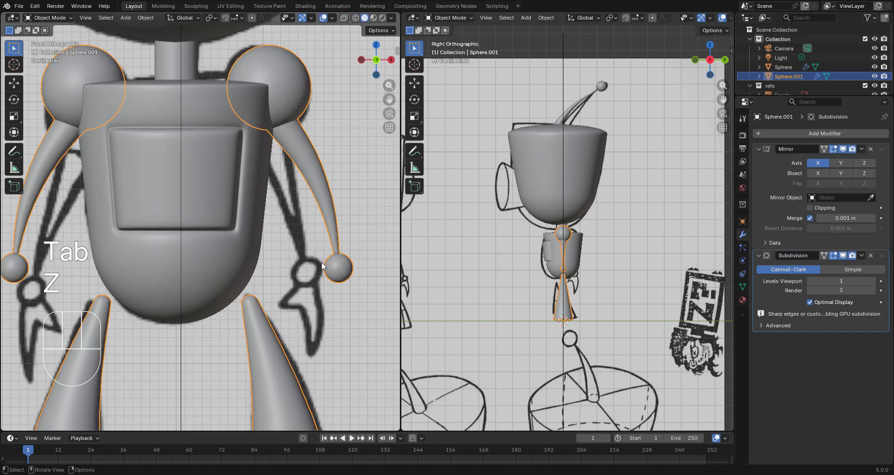
{"action": "middle_click_drag", "start_coordinate": [295, 188], "coordinate": [172, 130]}
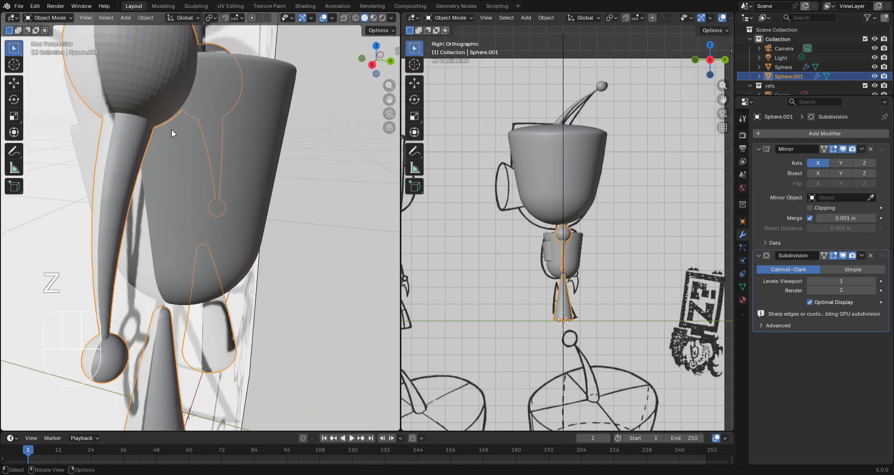
{"action": "right_click", "coordinate": [161, 107]}
{"action": "left_click", "coordinate": [163, 107]}
{"action": "scroll", "coordinate": [164, 77], "scroll_direction": "down", "scroll_amount": 3}
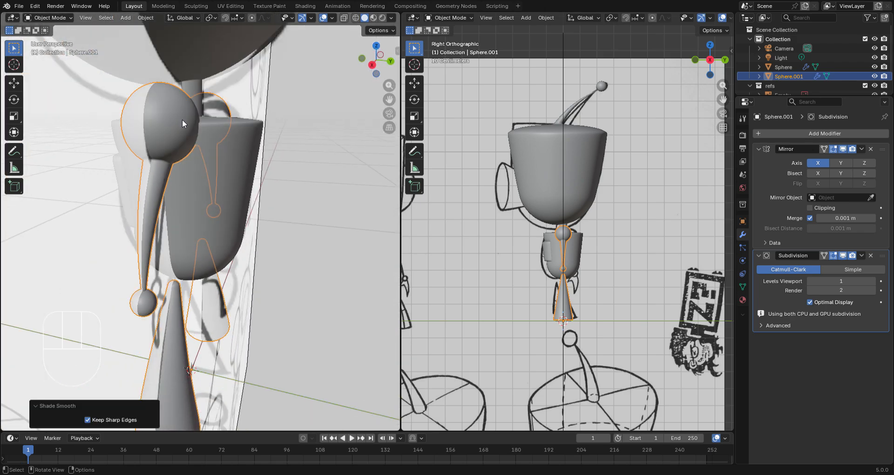
Compare the arms and overall proportions with the reference sheet in front view
{"action": "key", "text": "KP_1"}
{"action": "scroll", "coordinate": [289, 200], "scroll_direction": "down", "scroll_amount": 1}
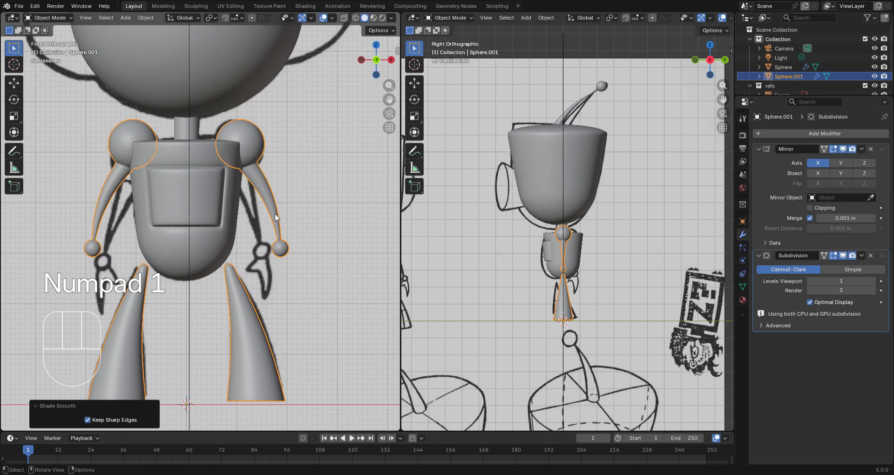
{"action": "scroll", "coordinate": [270, 217], "scroll_direction": "down", "scroll_amount": 1}
{"action": "middle_click_drag", "start_coordinate": [278, 222], "coordinate": [237, 182], "text": "shift"}
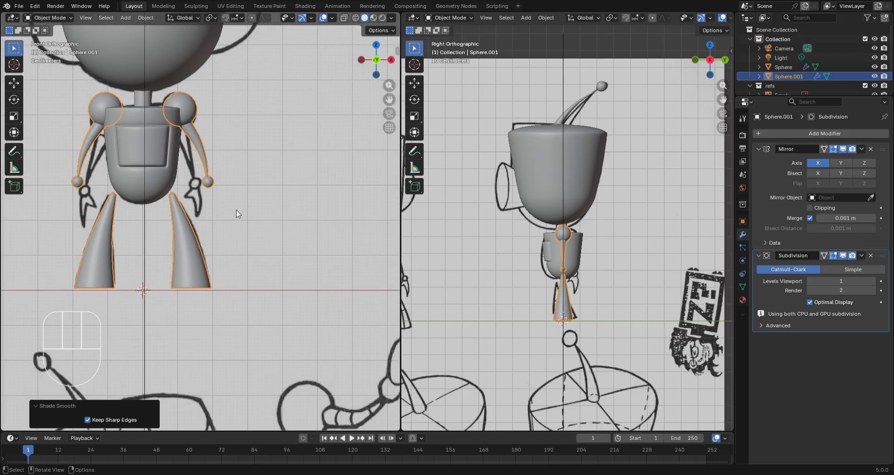
{"action": "scroll", "coordinate": [200, 219], "scroll_direction": "down", "scroll_amount": 4}
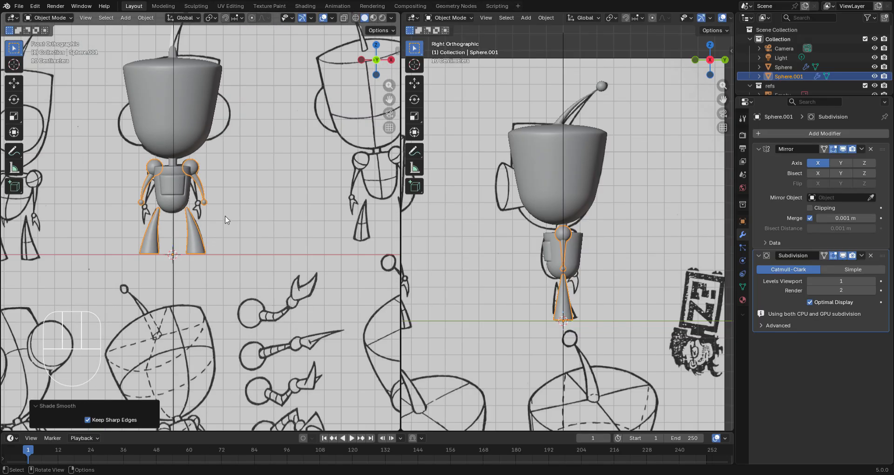
{"action": "scroll", "coordinate": [237, 237], "scroll_direction": "down", "scroll_amount": 2}
{"action": "scroll", "coordinate": [258, 235], "scroll_direction": "up", "scroll_amount": 2}
{"action": "scroll", "coordinate": [266, 228], "scroll_direction": "down", "scroll_amount": 2}
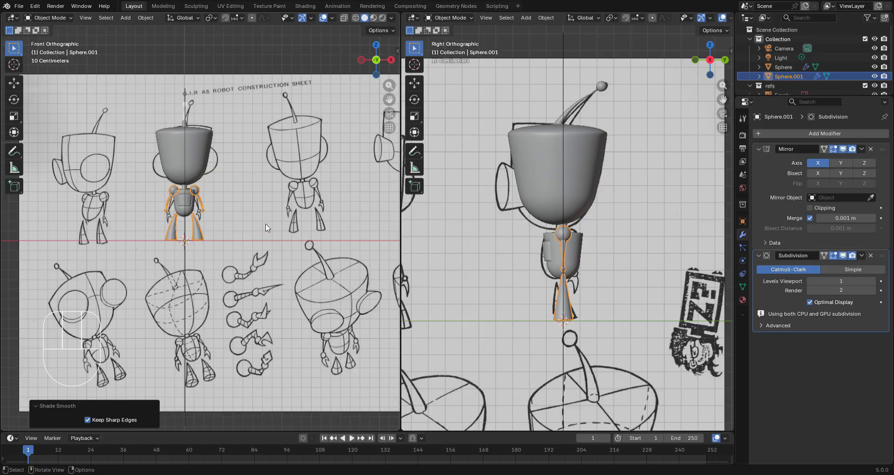
In wireframe Edit Mode, select the whole shoulder sphere and try rotating it against the arm
{"action": "scroll", "coordinate": [298, 213], "scroll_direction": "up", "scroll_amount": 11}
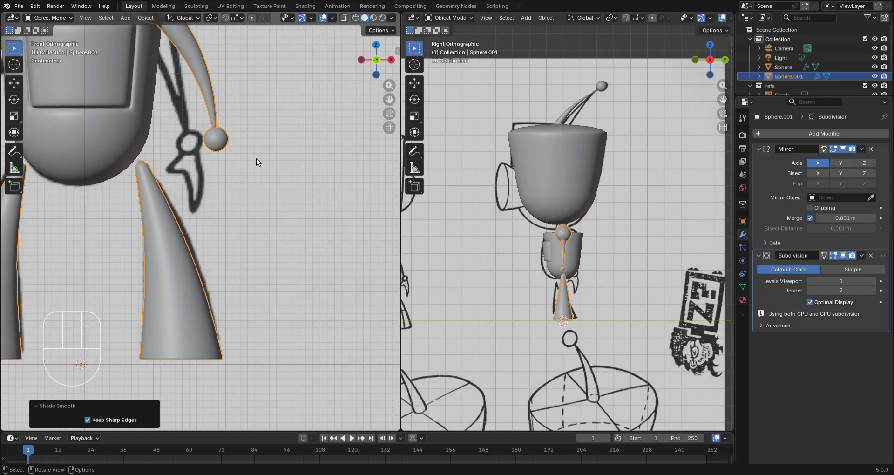
{"action": "middle_click_drag", "start_coordinate": [255, 159], "coordinate": [318, 371], "text": "shift"}
{"action": "scroll", "coordinate": [251, 261], "scroll_direction": "up", "scroll_amount": 4}
{"action": "key", "text": "z"}
{"action": "key", "text": "Tab"}
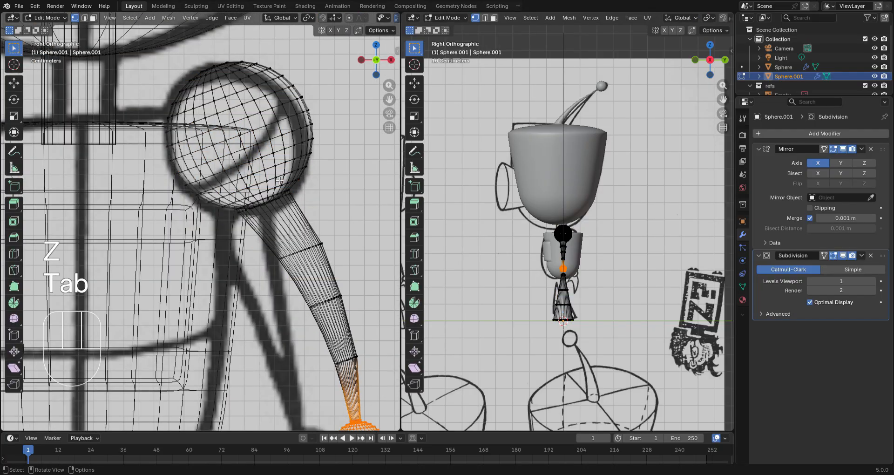
{"action": "left_click", "coordinate": [277, 172]}
{"action": "key", "text": "l"}
{"action": "key", "text": "r"}
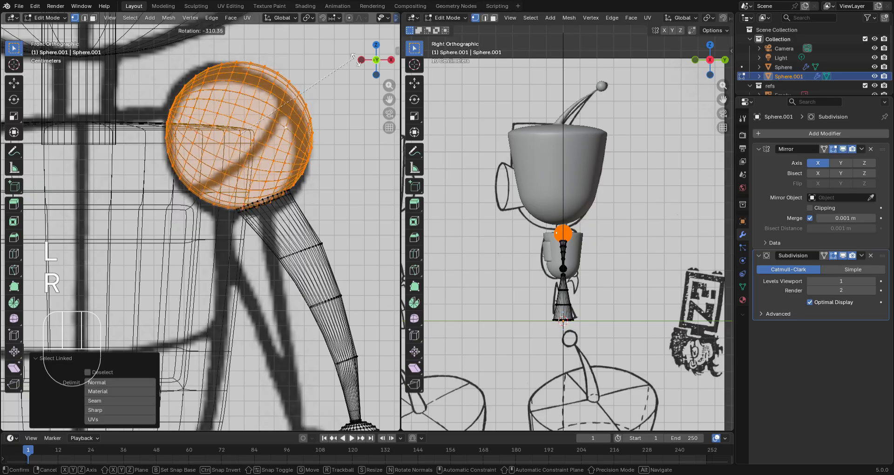
{"action": "left_click", "coordinate": [296, 183]}
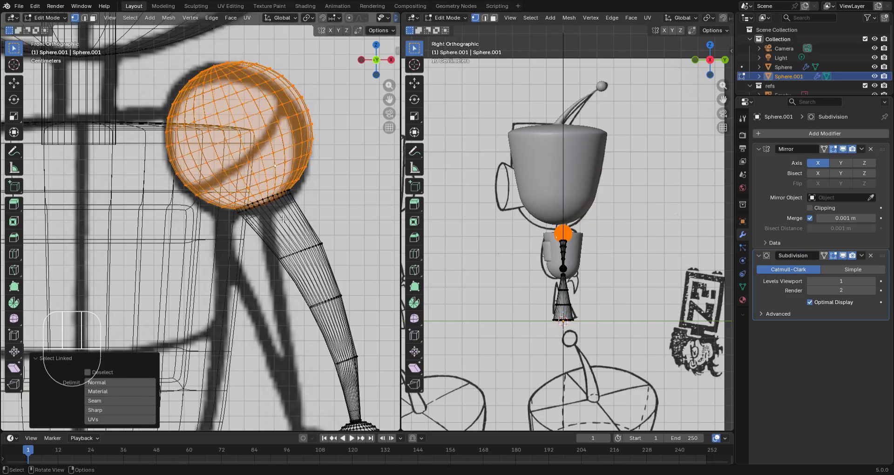
{"action": "scroll", "coordinate": [332, 203], "scroll_direction": "up", "scroll_amount": 5}
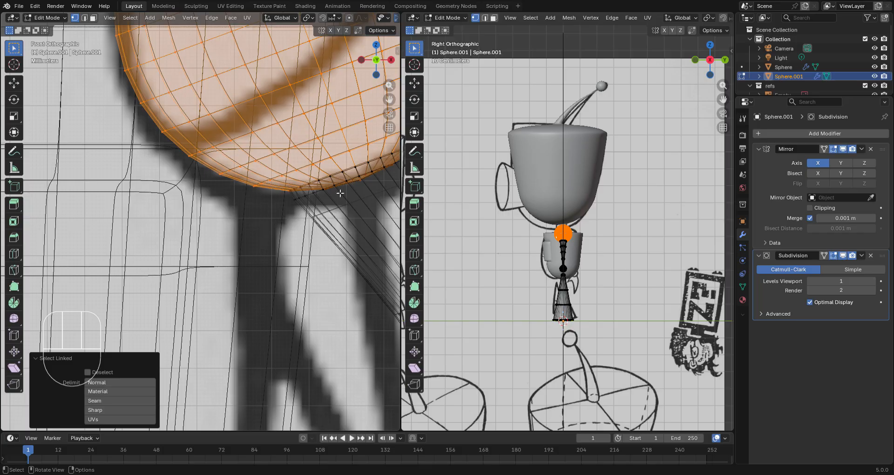
{"action": "middle_click_drag", "start_coordinate": [340, 193], "coordinate": [266, 221], "text": "shift"}
{"action": "scroll", "coordinate": [331, 188], "scroll_direction": "down", "scroll_amount": 5}
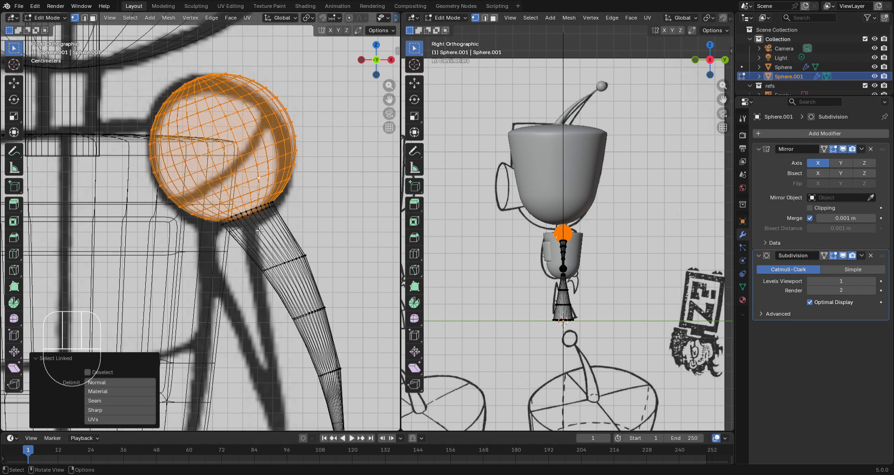
{"action": "key", "text": "r"}
{"action": "right_click", "coordinate": [242, 244]}
Clear the selection and select only the whole linked wrist sphere in front view
{"action": "scroll", "coordinate": [329, 278], "scroll_direction": "down", "scroll_amount": 5}
{"action": "middle_click_drag", "start_coordinate": [322, 315], "coordinate": [297, 229], "text": "shift"}
{"action": "scroll", "coordinate": [302, 237], "scroll_direction": "up", "scroll_amount": 5}
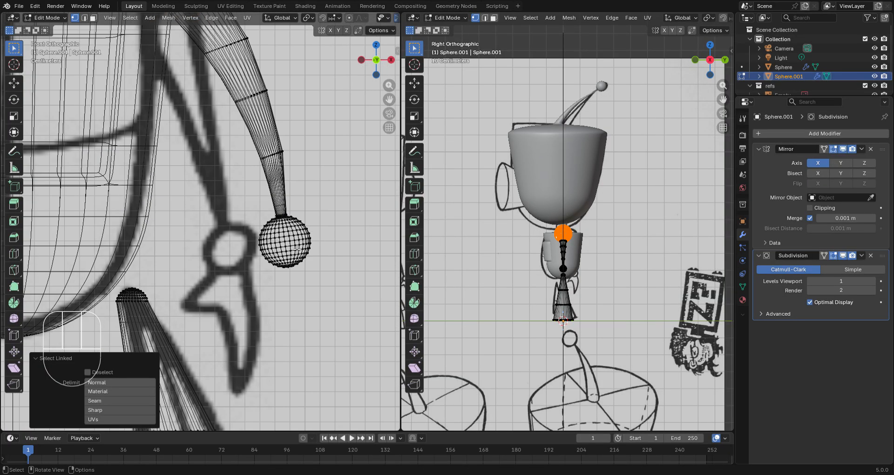
{"action": "key", "text": "alt+a"}
{"action": "key", "text": "l"}
{"action": "scroll", "coordinate": [326, 261], "scroll_direction": "up", "scroll_amount": 5}
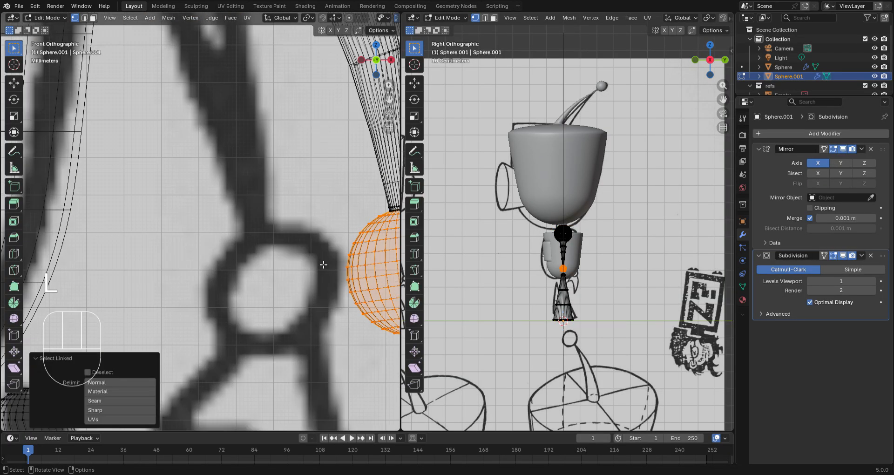
{"action": "middle_click_drag", "start_coordinate": [326, 262], "coordinate": [265, 258]}
{"action": "key", "text": "KP_1"}
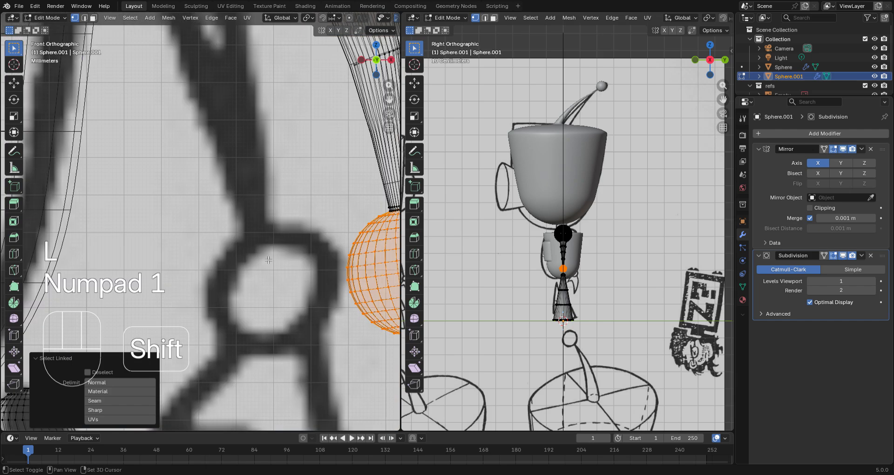
Mark the joint between arm and wrist sphere with an annotation stroke and try rotating the sphere against the arm
{"action": "middle_click_drag", "start_coordinate": [381, 203], "coordinate": [276, 203], "text": "shift"}
{"action": "key", "text": "d"}
{"action": "key", "text": "d"}
{"action": "key", "text": "d"}
{"action": "key", "text": "d"}
{"action": "key", "text": "d"}
{"action": "key", "text": "d"}
{"action": "key", "text": "d"}
{"action": "key", "text": "d"}
{"action": "key", "text": "d"}
{"action": "key", "text": "d"}
{"action": "key", "text": "d"}
{"action": "key", "text": "d"}
{"action": "key", "text": "d"}
{"action": "key", "text": "d"}
{"action": "key", "text": "d"}
{"action": "key", "text": "d"}
{"action": "key", "text": "d"}
{"action": "key", "text": "d"}
{"action": "key", "text": "d"}
{"action": "key", "text": "d"}
{"action": "key", "text": "d"}
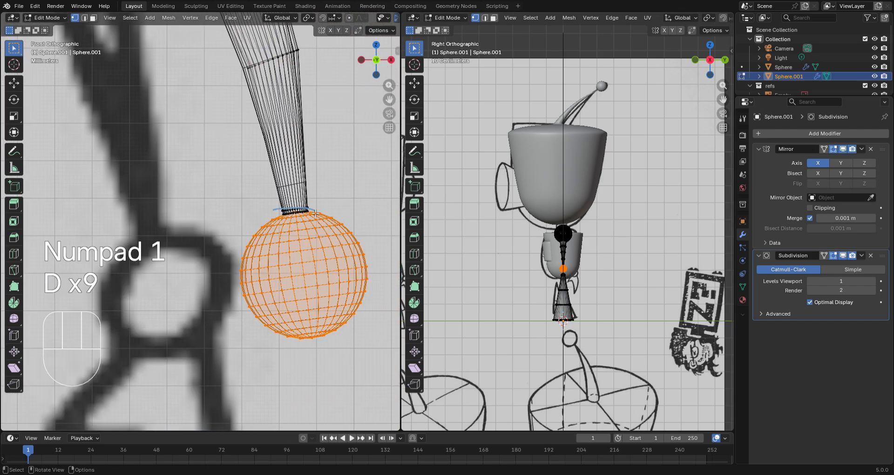
{"action": "key", "text": "r"}
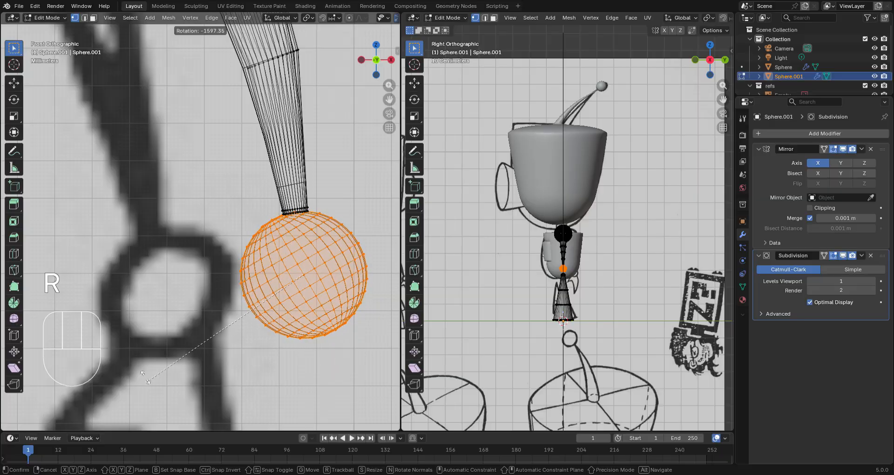
{"action": "left_click", "coordinate": [381, 279]}
In Object Mode, sketch annotation strokes around the torso and arms of the robot figure beside the model on the reference sheet
{"action": "scroll", "coordinate": [379, 282], "scroll_direction": "down", "scroll_amount": 11}
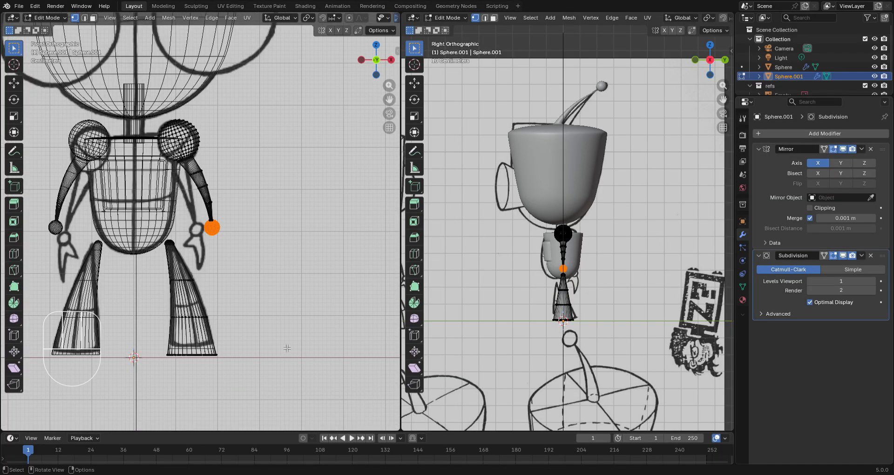
{"action": "key", "text": "Tab"}
{"action": "scroll", "coordinate": [274, 285], "scroll_direction": "down", "scroll_amount": 4}
{"action": "key", "text": "Tab"}
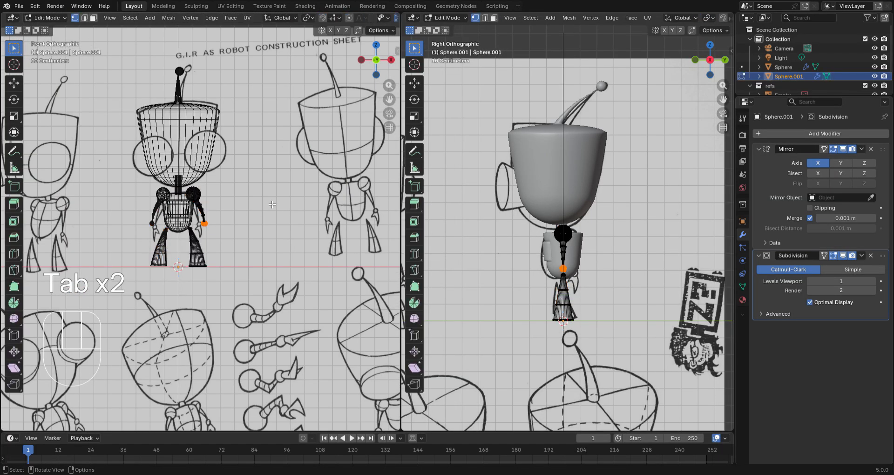
{"action": "key", "text": "Tab"}
{"action": "key", "text": "d"}
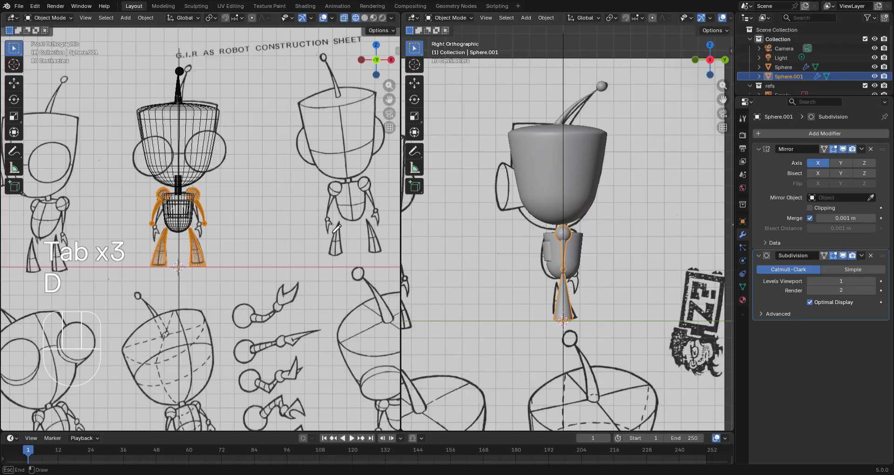
{"action": "mouse_move", "coordinate": [372, 188]}
{"action": "left_mouse_down"}
{"action": "mouse_move", "coordinate": [370, 220]}
{"action": "mouse_move", "coordinate": [330, 229]}
{"action": "left_mouse_up"}
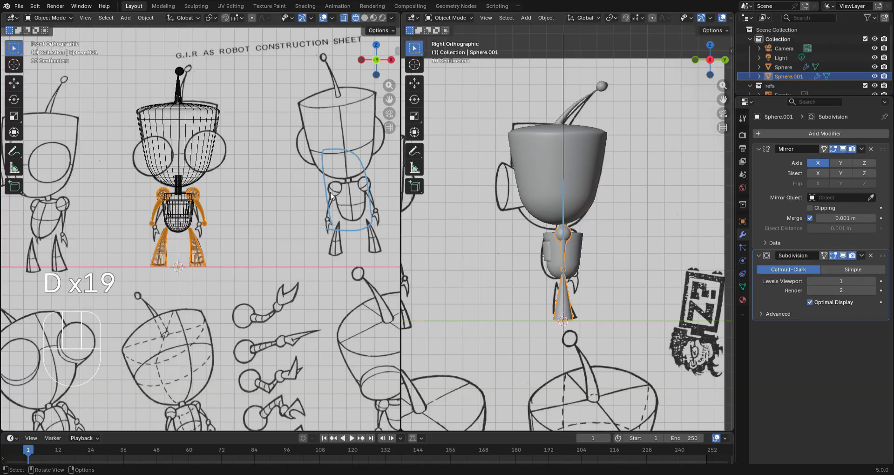
{"action": "left_click_drag", "start_coordinate": [357, 222], "coordinate": [358, 225]}
{"action": "mouse_move", "coordinate": [318, 196]}
{"action": "left_mouse_down"}
{"action": "mouse_move", "coordinate": [318, 208]}
{"action": "mouse_move", "coordinate": [317, 197]}
{"action": "mouse_move", "coordinate": [270, 206]}
{"action": "left_mouse_up"}
{"action": "mouse_move", "coordinate": [319, 191]}
{"action": "left_mouse_down"}
{"action": "mouse_move", "coordinate": [350, 205]}
{"action": "mouse_move", "coordinate": [300, 240]}
{"action": "left_mouse_up"}
{"action": "right_click_drag", "start_coordinate": [334, 236], "coordinate": [360, 222]}
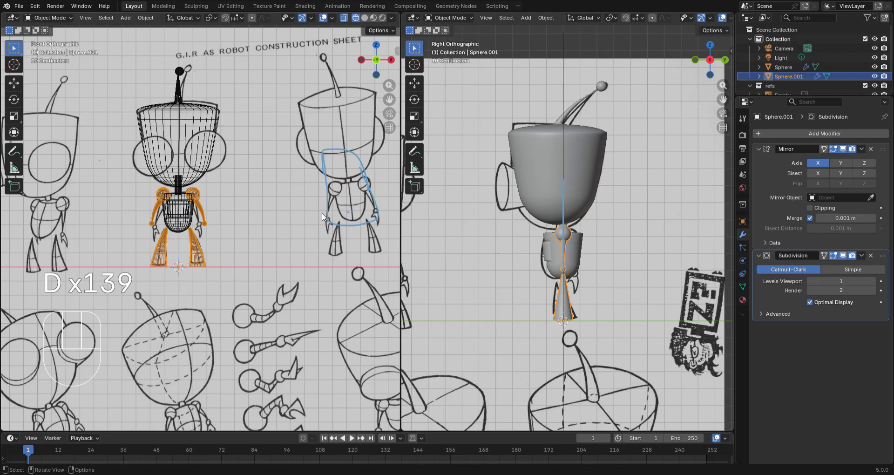
{"action": "left_click_drag", "start_coordinate": [323, 189], "coordinate": [361, 183]}
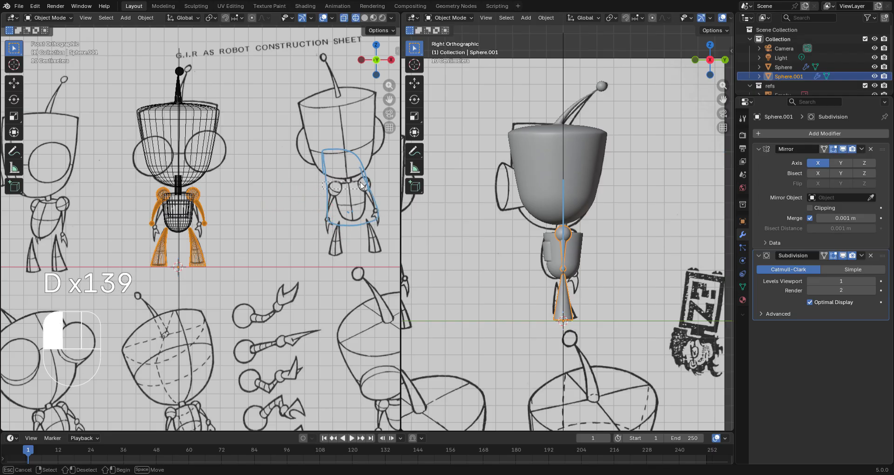
{"action": "left_click", "coordinate": [328, 198]}
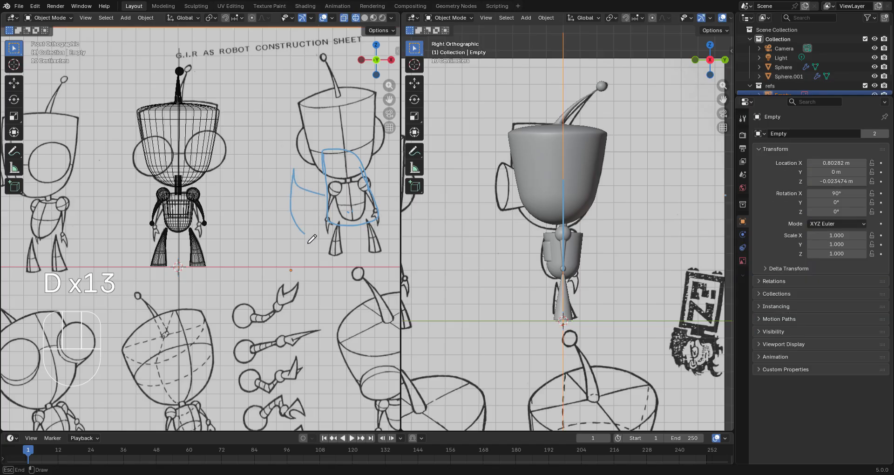
{"action": "left_click_drag", "start_coordinate": [308, 235], "coordinate": [341, 231]}
{"action": "key", "text": "shift+d"}
{"action": "right_click", "coordinate": [321, 232]}
{"action": "key", "text": "ctrl+z"}
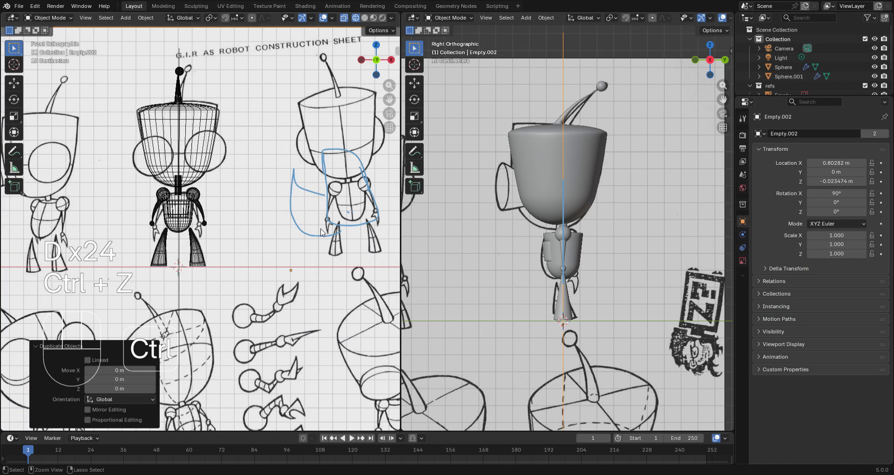
{"action": "key", "text": "ctrl+z"}
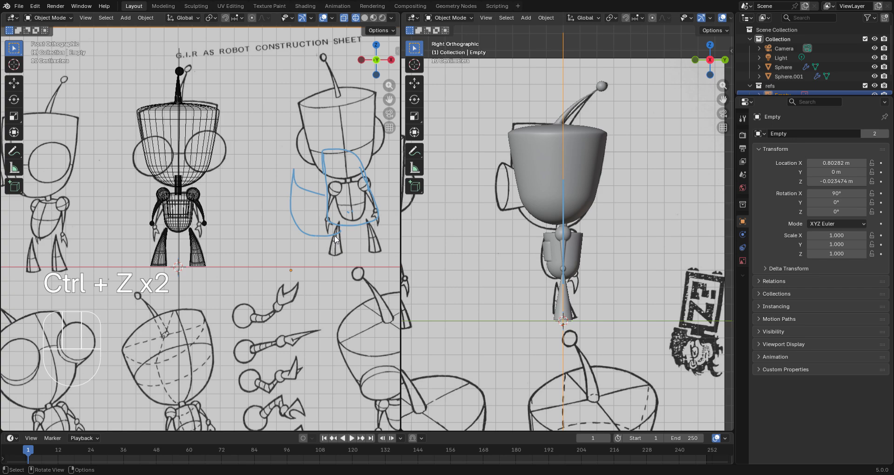
Erase all annotation strokes drawn over the neighbouring robot figure on the reference sheet
{"action": "key", "text": "d"}
{"action": "right_click_drag", "start_coordinate": [334, 239], "coordinate": [301, 199]}
{"action": "right_click_drag", "start_coordinate": [370, 228], "coordinate": [351, 155]}
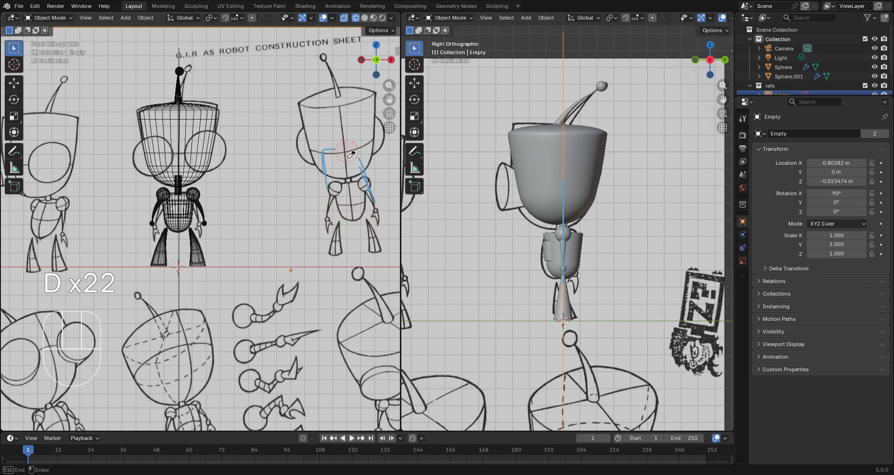
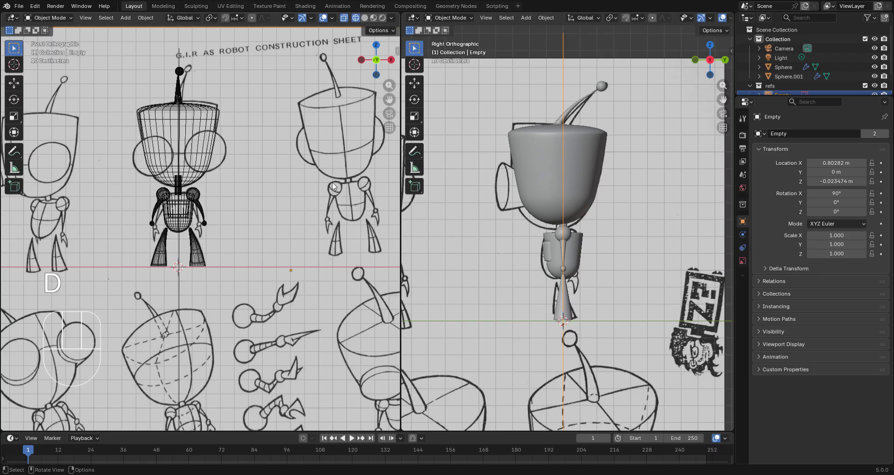
{"action": "left_click_drag", "start_coordinate": [330, 173], "coordinate": [351, 212]}
{"action": "left_click_drag", "start_coordinate": [325, 130], "coordinate": [321, 165]}
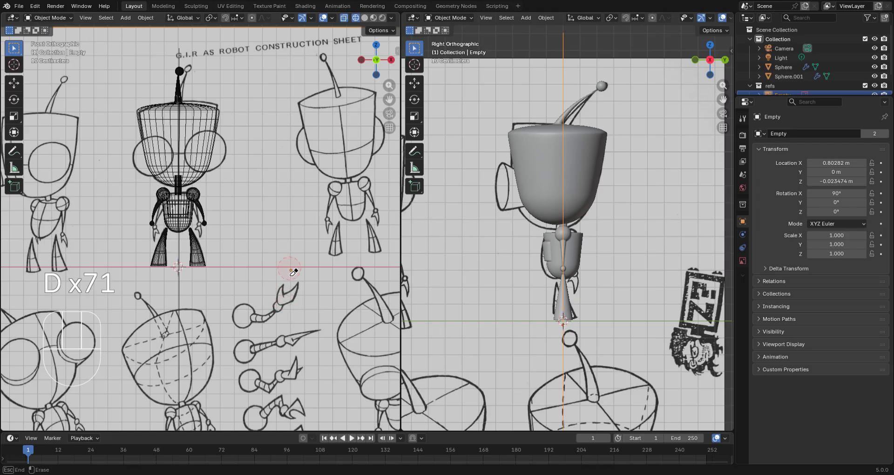
{"action": "scroll", "coordinate": [289, 272], "scroll_direction": "down", "scroll_amount": 5}
{"action": "scroll", "coordinate": [267, 254], "scroll_direction": "up", "scroll_amount": 3}
{"action": "key", "text": "shift+a"}
{"action": "mouse_move", "coordinate": [257, 210]}
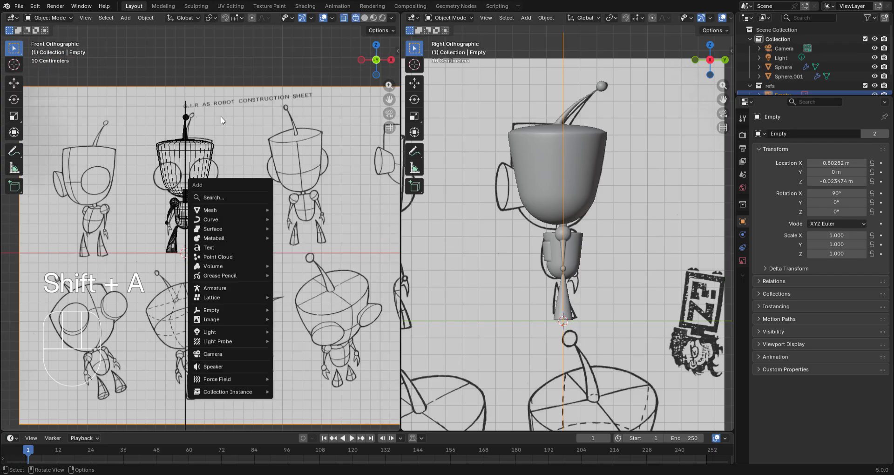
{"action": "left_click", "coordinate": [202, 159]}
In Edit Mode of the arms-and-legs mesh, add a cube and move it about 1.55 m along X and 0.65 m up
{"action": "left_click", "coordinate": [201, 171]}
{"action": "left_click", "coordinate": [201, 215]}
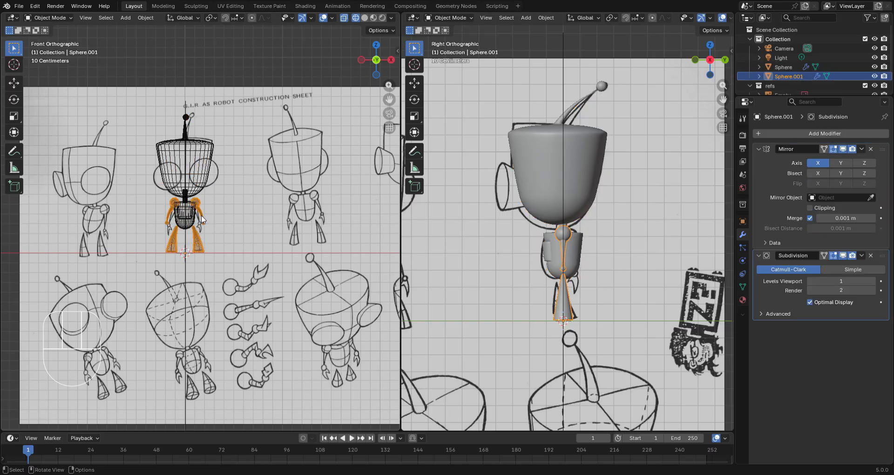
{"action": "key", "text": "Tab"}
{"action": "key", "text": "shift+a"}
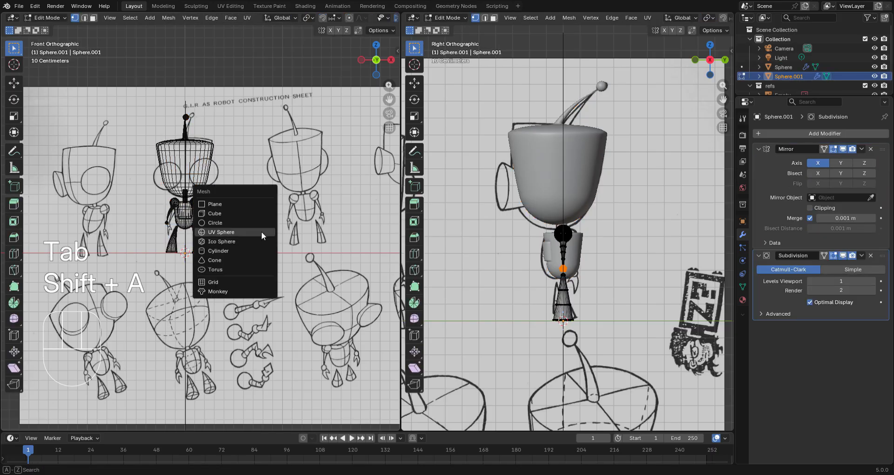
{"action": "left_click", "coordinate": [241, 213]}
{"action": "scroll", "coordinate": [234, 247], "scroll_direction": "down", "scroll_amount": 3}
{"action": "key", "text": "g"}
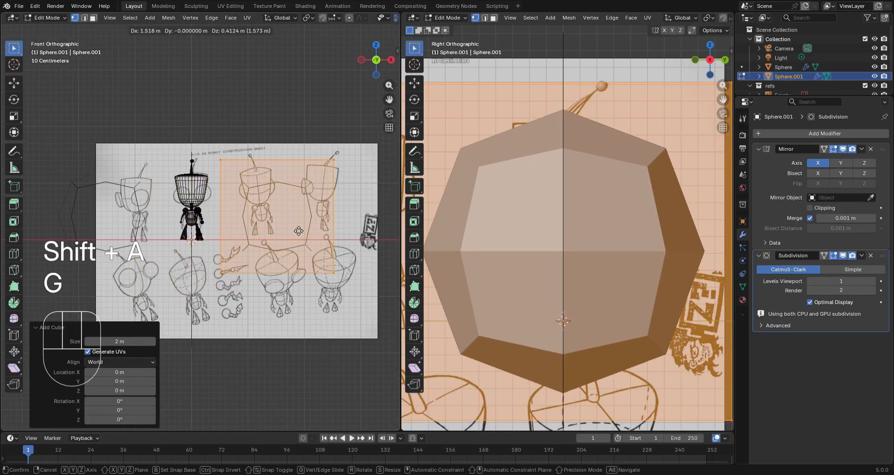
{"action": "left_click", "coordinate": [318, 215]}
{"action": "scroll", "coordinate": [306, 229], "scroll_direction": "down", "scroll_amount": 2}
{"action": "scroll", "coordinate": [575, 244], "scroll_direction": "down", "scroll_amount": 3}
{"action": "middle_click_drag", "start_coordinate": [574, 245], "coordinate": [484, 305]}
{"action": "scroll", "coordinate": [572, 275], "scroll_direction": "down", "scroll_amount": 4}
{"action": "key", "text": "s"}
{"action": "key", "text": "y"}
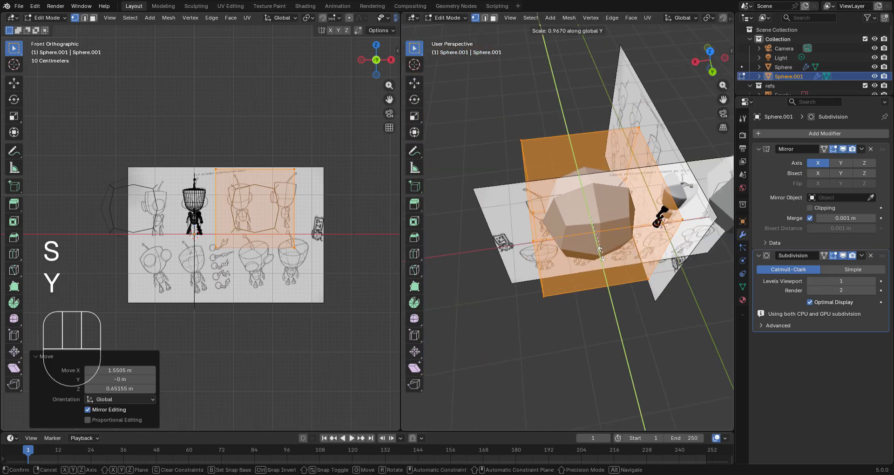
{"action": "key", "text": "s"}
{"action": "key", "text": "x"}
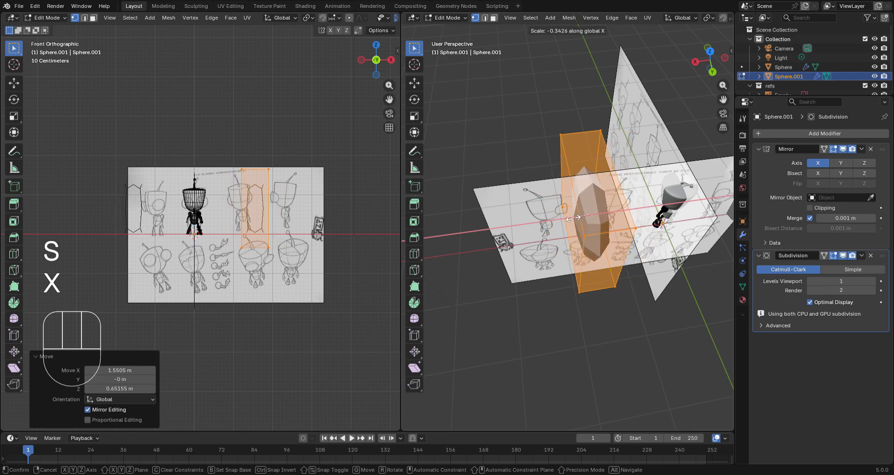
{"action": "right_click", "coordinate": [570, 225]}
Scale the cube to 0.903 along Y, then narrow it further along Y in a second pass
{"action": "key", "text": "s"}
{"action": "key", "text": "y"}
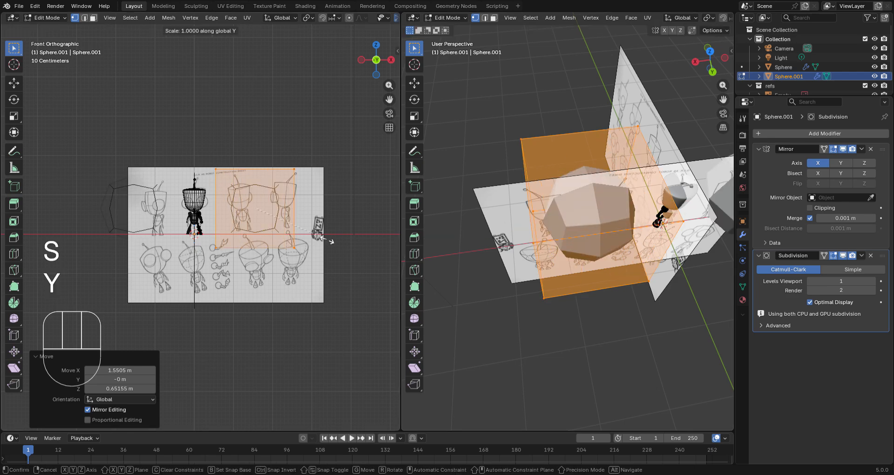
{"action": "left_click", "coordinate": [324, 186]}
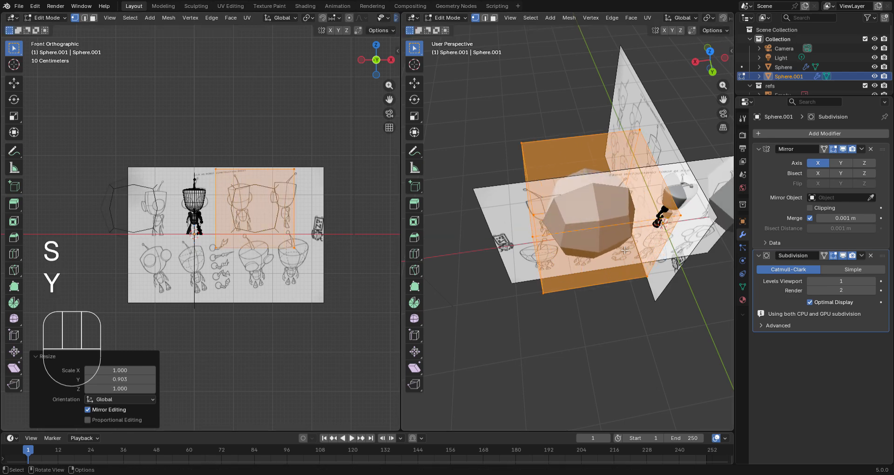
{"action": "middle_click_drag", "start_coordinate": [605, 195], "coordinate": [642, 277]}
{"action": "key", "text": "s"}
{"action": "key", "text": "y"}
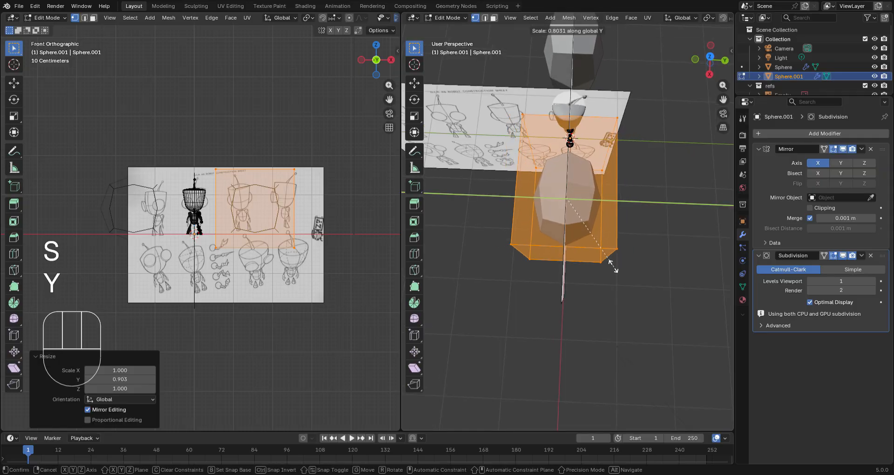
{"action": "left_click", "coordinate": [615, 232]}
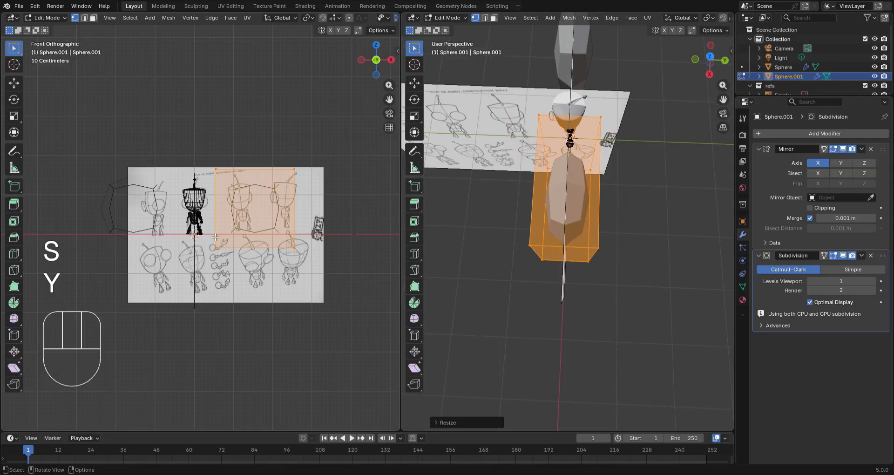
Shrink the whole cube uniformly in front view, first by 0.384 and then by 0.728
{"action": "key", "text": "KP_1"}
{"action": "scroll", "coordinate": [281, 275], "scroll_direction": "up", "scroll_amount": 4}
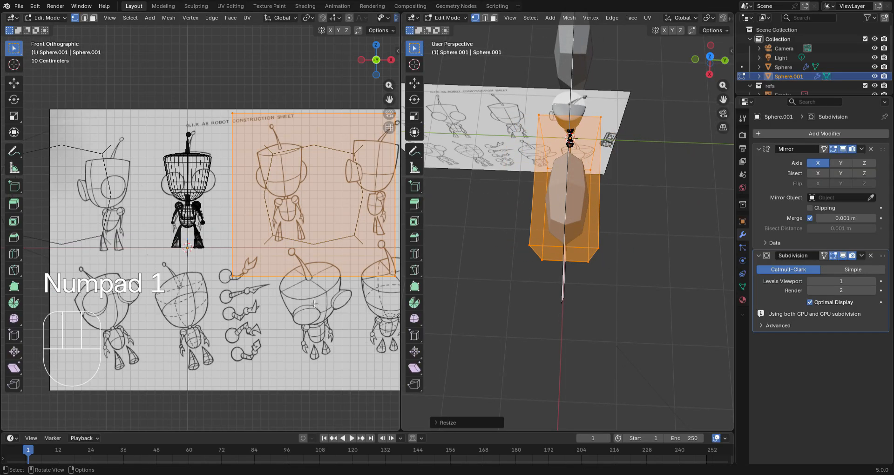
{"action": "key", "text": "s"}
{"action": "left_click", "coordinate": [314, 235]}
{"action": "scroll", "coordinate": [267, 276], "scroll_direction": "up", "scroll_amount": 3}
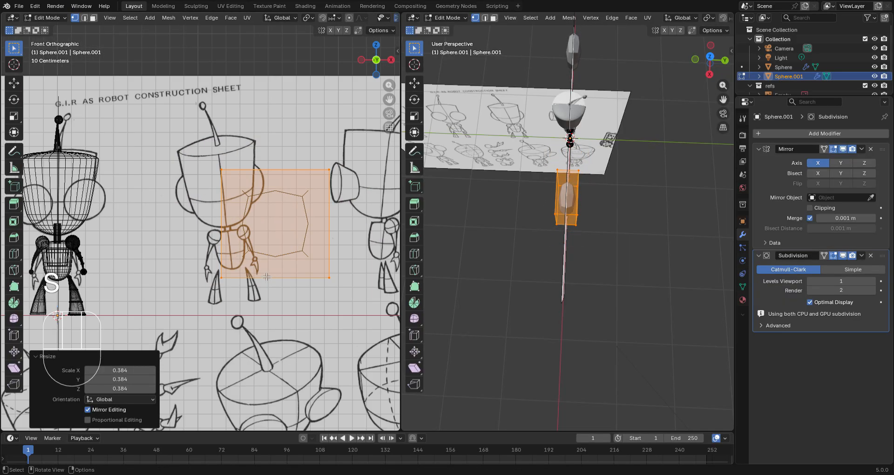
{"action": "key", "text": "s"}
{"action": "left_click", "coordinate": [307, 256]}
{"action": "scroll", "coordinate": [307, 256], "scroll_direction": "down", "scroll_amount": 1}
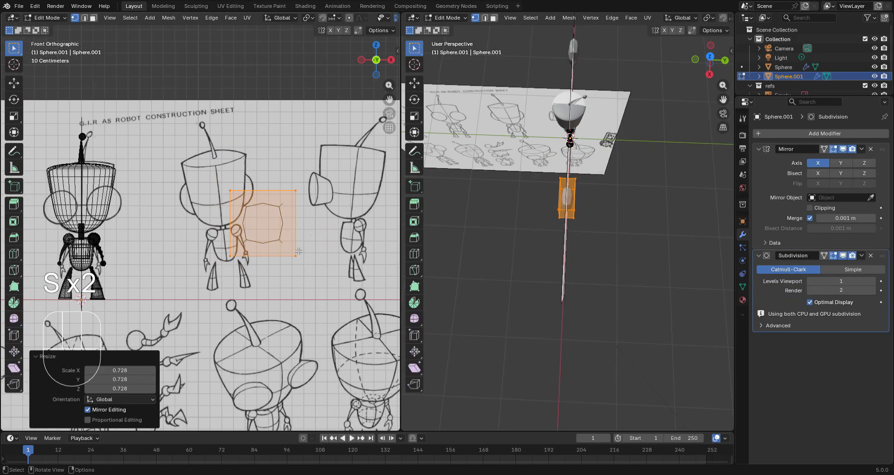
Extrude the block's top face about 0.39 m upward and scale the extruded face to 0.176 to form a tapered claw
{"action": "middle_click_drag", "start_coordinate": [278, 199], "coordinate": [228, 221]}
{"action": "key", "text": "3"}
{"action": "left_click", "coordinate": [272, 232]}
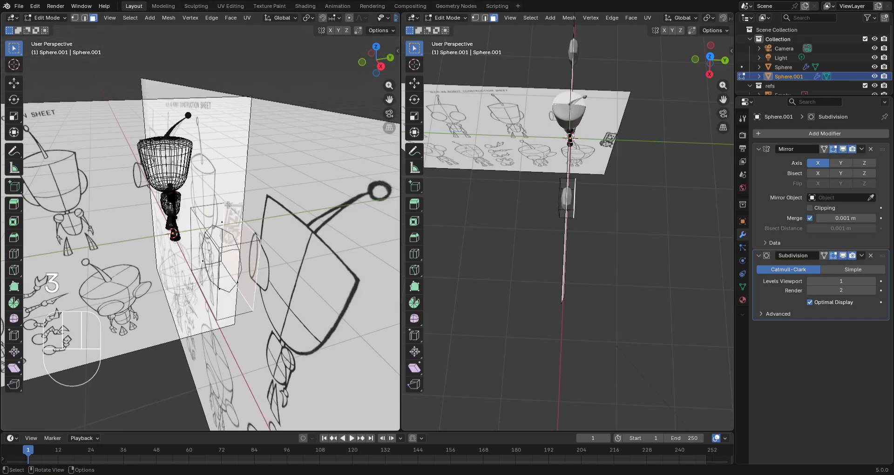
{"action": "left_click", "coordinate": [226, 223]}
{"action": "key", "text": "KP_1"}
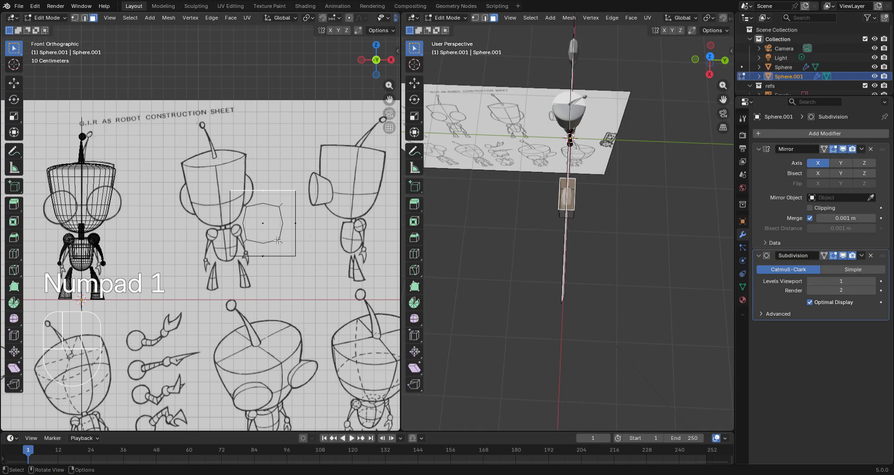
{"action": "key", "text": "e"}
{"action": "left_click", "coordinate": [279, 189]}
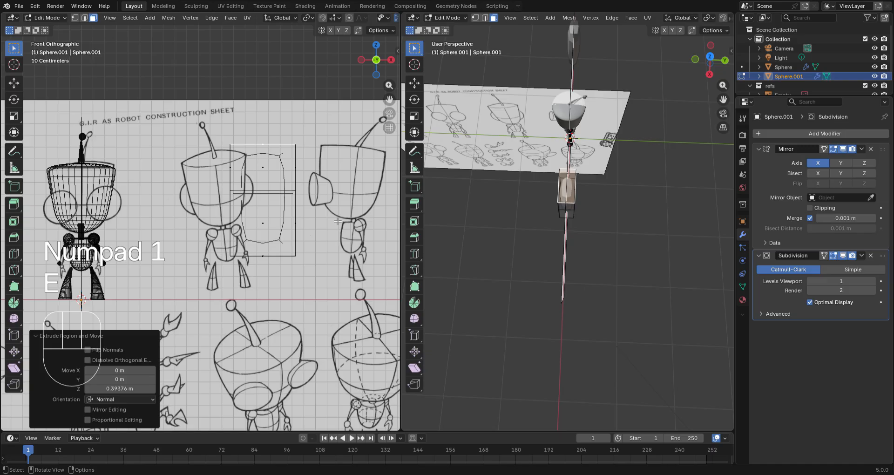
{"action": "key", "text": "s"}
{"action": "left_click", "coordinate": [262, 160]}
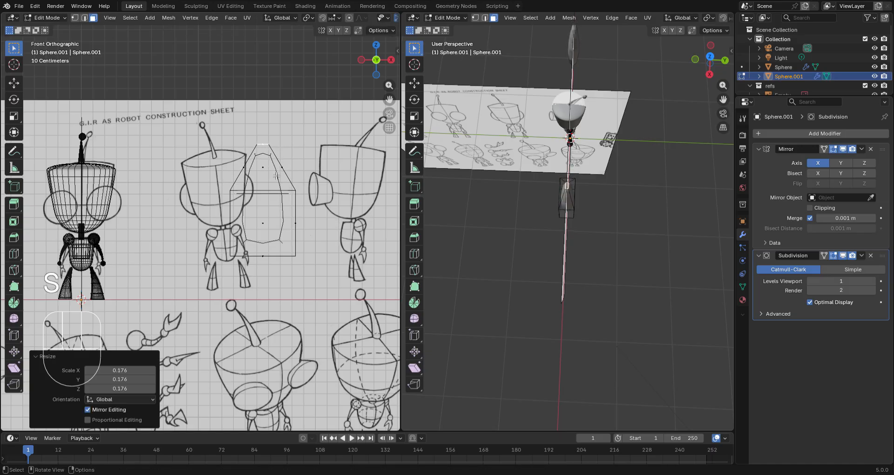
Move the tip face about 0.06 m higher in front view and offset it about 0.24 m toward negative Y in right view
{"action": "key", "text": "g"}
{"action": "left_click", "coordinate": [296, 179]}
{"action": "key", "text": "KP_3"}
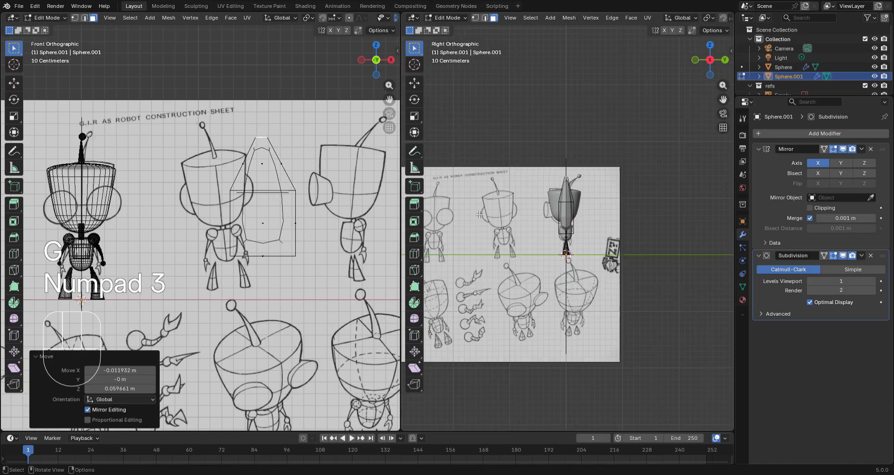
{"action": "scroll", "coordinate": [607, 292], "scroll_direction": "up", "scroll_amount": 5}
{"action": "middle_click_drag", "start_coordinate": [605, 236], "coordinate": [610, 320], "text": "shift"}
{"action": "scroll", "coordinate": [610, 320], "scroll_direction": "up", "scroll_amount": 2}
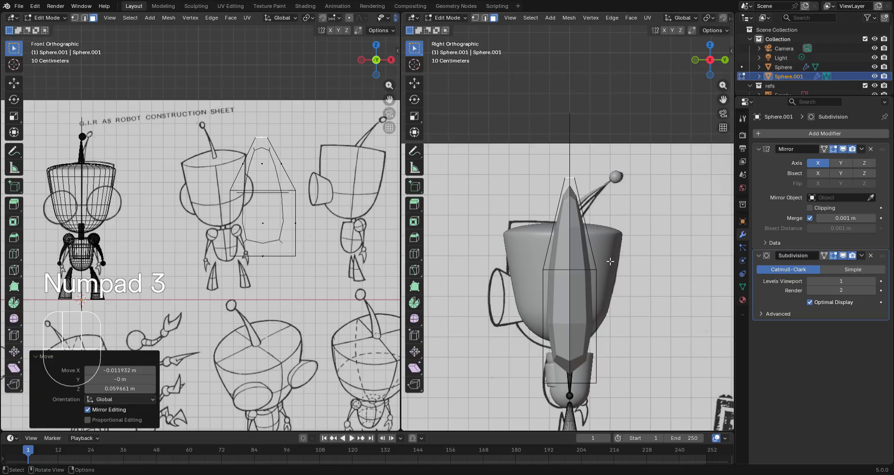
{"action": "key", "text": "g"}
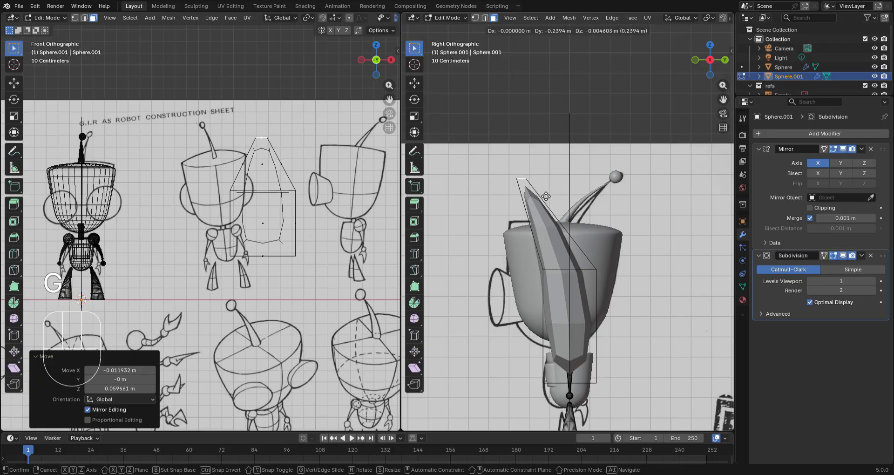
{"action": "left_click", "coordinate": [546, 232]}
Add a loop cut across the claw's tapered section and shift it slightly toward positive Y in right view
{"action": "key", "text": "ctrl+r"}
{"action": "left_click", "coordinate": [554, 231]}
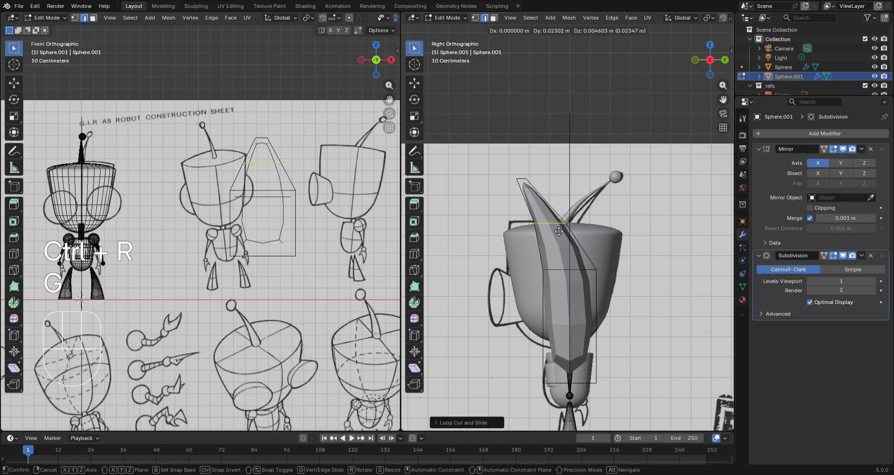
{"action": "left_click", "coordinate": [563, 231]}
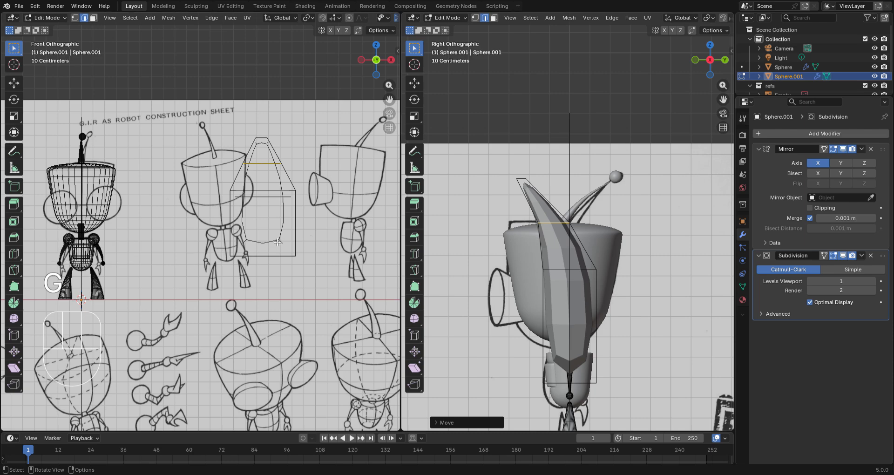
Scale the claw's tip face to 0.225 for a sharper point
{"action": "key", "text": "3"}
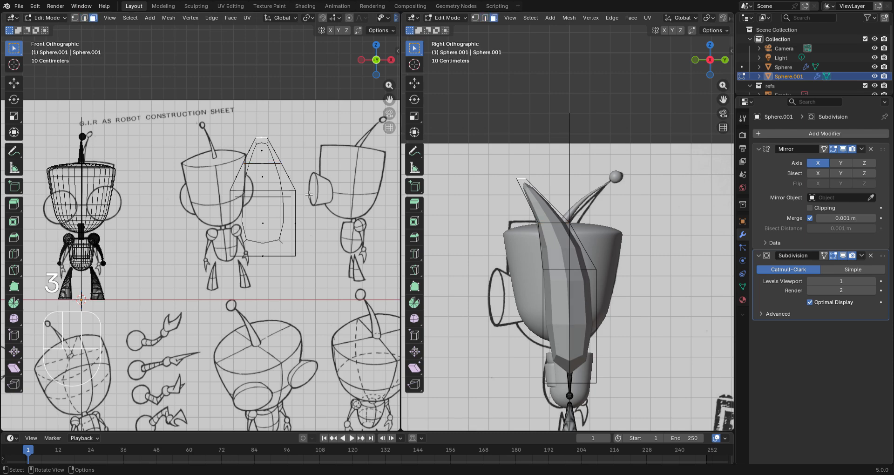
{"action": "key", "text": "s"}
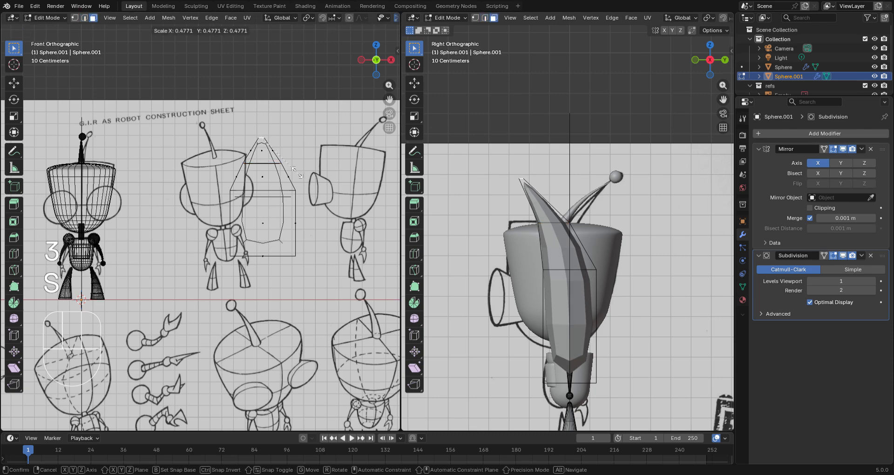
{"action": "left_click", "coordinate": [284, 157]}
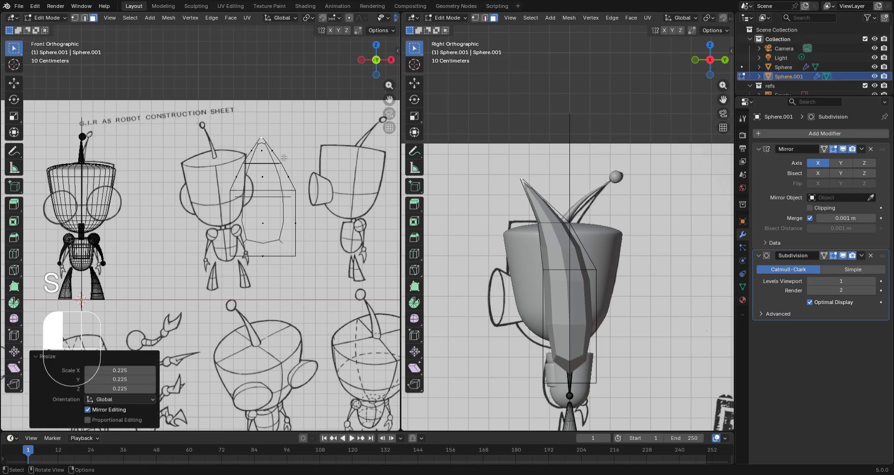
Select the edge loop across the claw's tapered section and delete it as an edge loop
{"action": "middle_click_drag", "start_coordinate": [284, 158], "coordinate": [266, 277]}
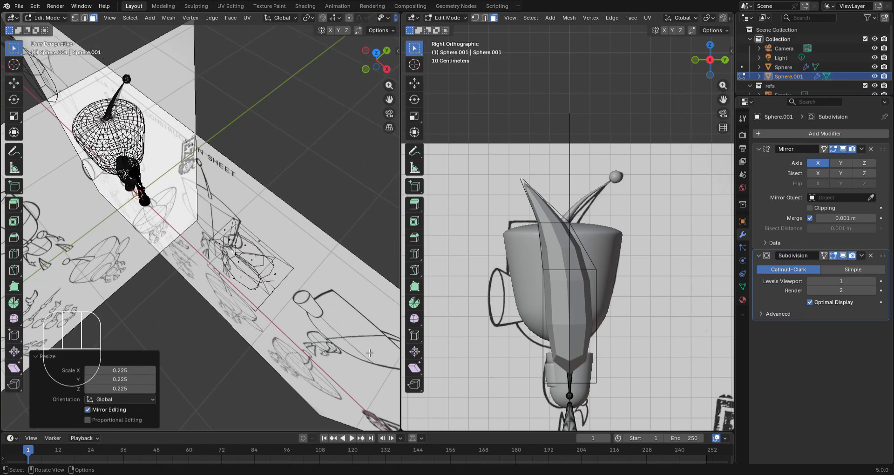
{"action": "key", "text": "KP_1"}
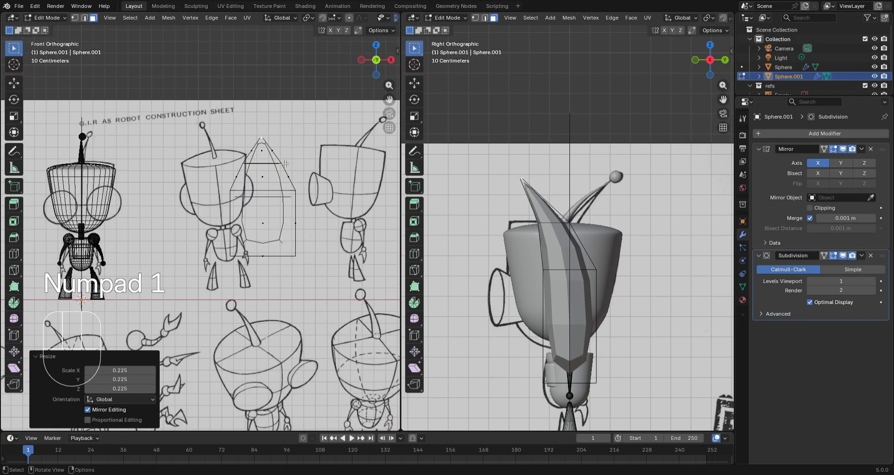
{"action": "key", "text": "1"}
{"action": "left_click", "coordinate": [266, 164], "text": "alt+shift"}
{"action": "key", "text": "x"}
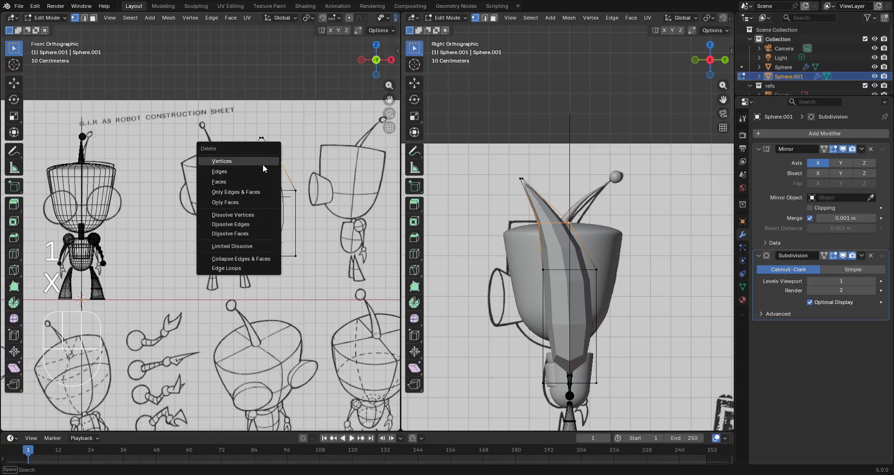
{"action": "left_click", "coordinate": [238, 267]}
Add one centred loop cut across the tapered section and move it toward positive Y to curve the claw
{"action": "key", "text": "ctrl+r"}
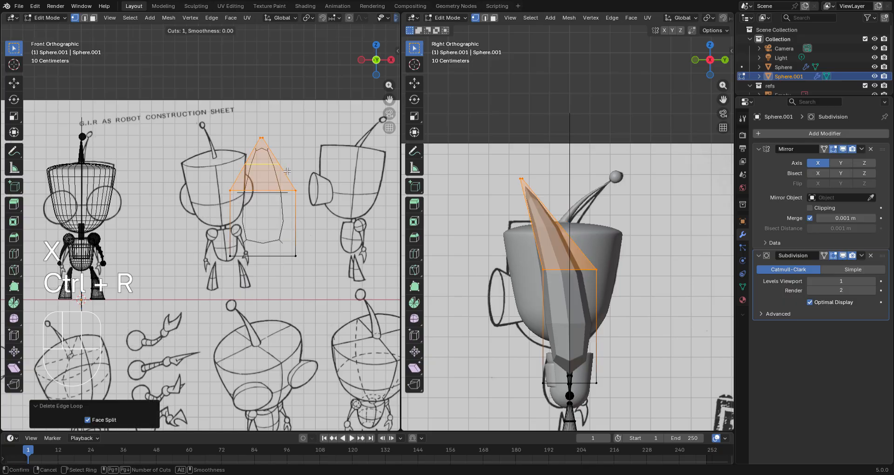
{"action": "left_click", "coordinate": [285, 172]}
{"action": "right_click", "coordinate": [285, 172]}
{"action": "key", "text": "g"}
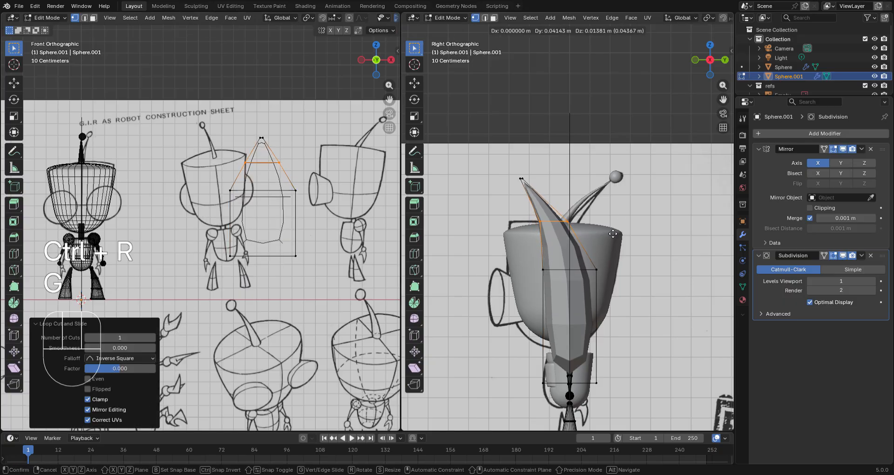
{"action": "left_click", "coordinate": [617, 233]}
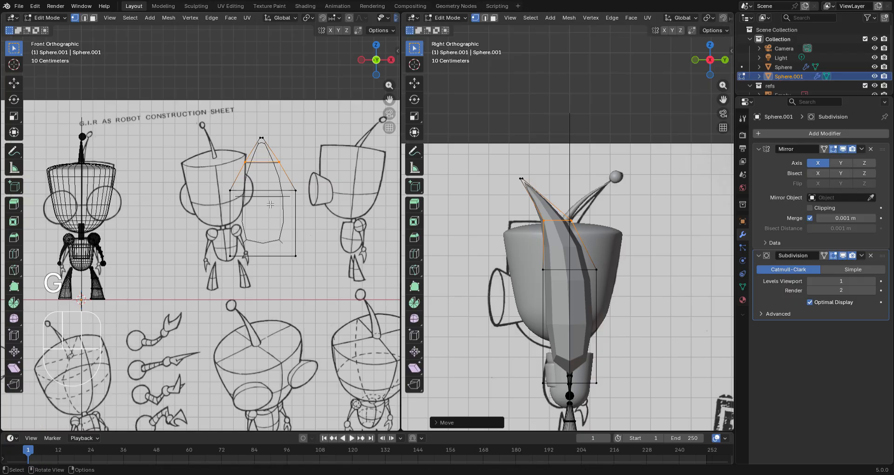
Display the front viewport in solid shading and select the side face of the claw's lower block that faces the robot
{"action": "key", "text": "z"}
{"action": "middle_click_drag", "start_coordinate": [309, 263], "coordinate": [365, 272]}
{"action": "key", "text": "3"}
{"action": "left_click", "coordinate": [229, 218]}
{"action": "middle_click_drag", "start_coordinate": [296, 257], "coordinate": [249, 254]}
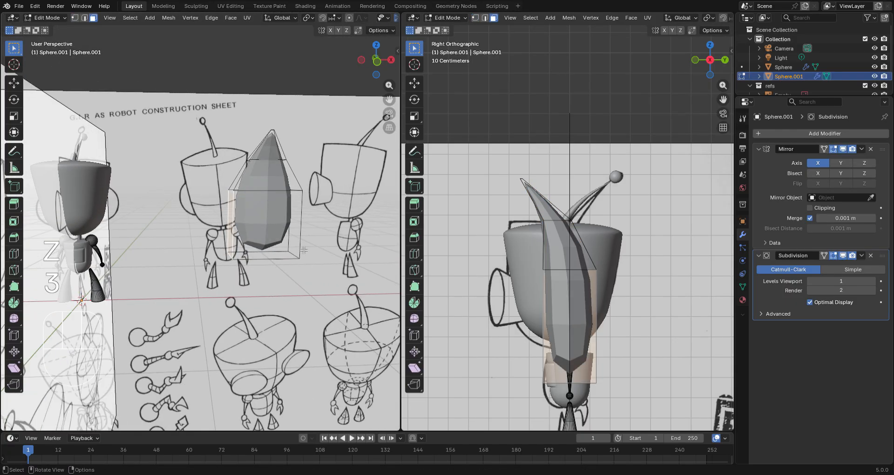
Try extruding the claw's side face about 0.58 m outward and raising it, then undo both changes
{"action": "key", "text": "e"}
{"action": "left_click", "coordinate": [243, 249]}
{"action": "key", "text": "g"}
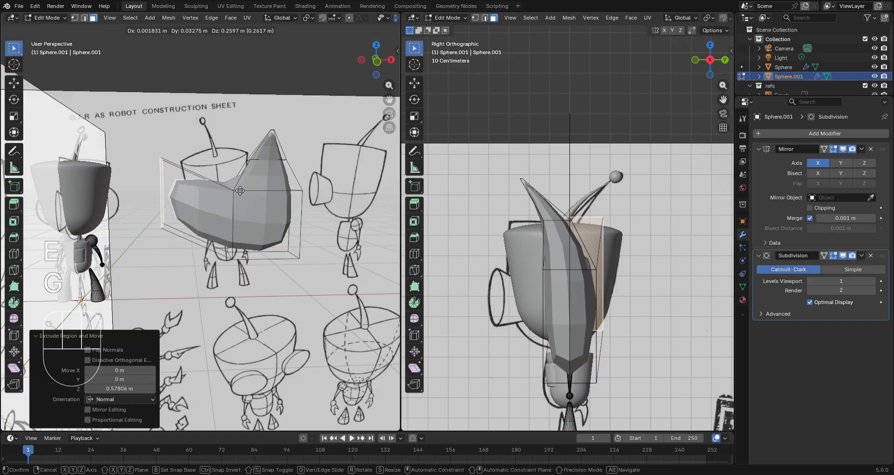
{"action": "left_click", "coordinate": [241, 184]}
{"action": "key", "text": "ctrl+z"}
{"action": "key", "text": "ctrl+z"}
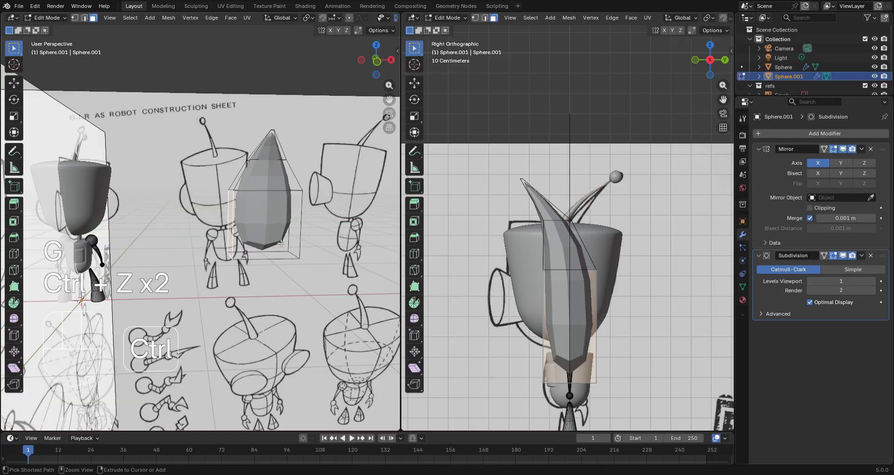
Add one centred loop cut running lengthwise up the front of the claw
{"action": "left_click_drag", "start_coordinate": [240, 204], "coordinate": [262, 214]}
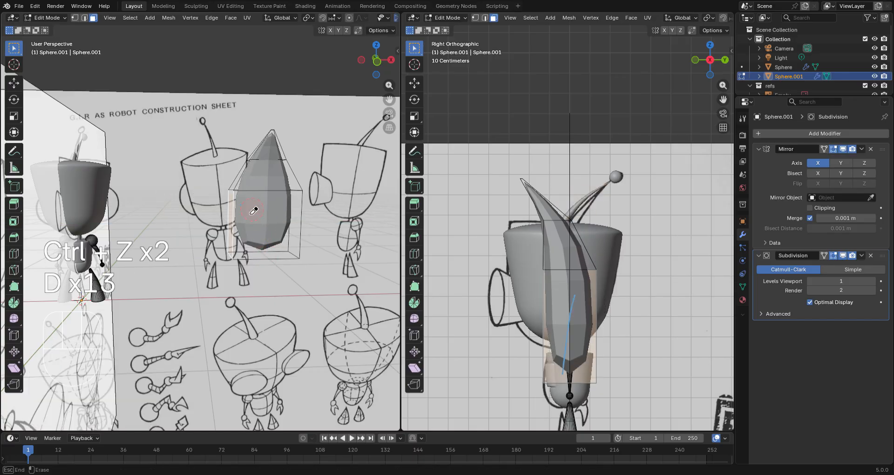
{"action": "middle_click_drag", "start_coordinate": [253, 210], "coordinate": [279, 196]}
{"action": "key", "text": "ctrl+r"}
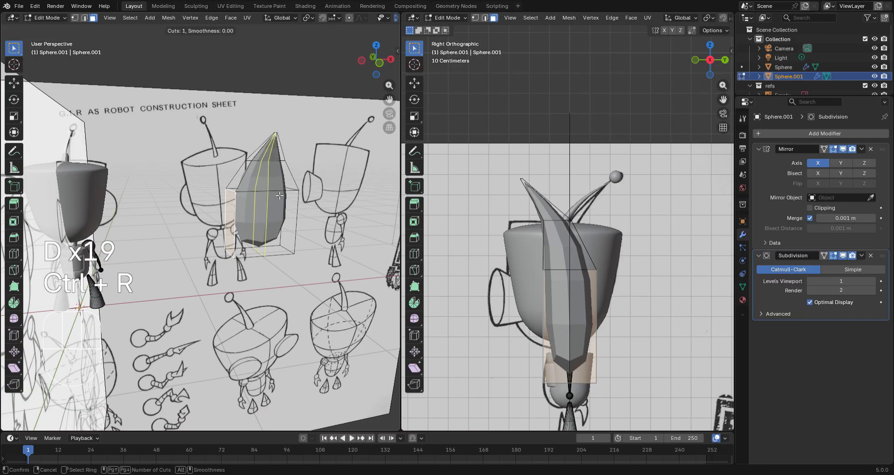
{"action": "left_click", "coordinate": [280, 195]}
{"action": "right_click", "coordinate": [279, 196]}
Extrude the claw's lower side face and the adjoining half of the front face about 0.11 m outward, and scale them down
{"action": "middle_click_drag", "start_coordinate": [198, 243], "coordinate": [268, 290]}
{"action": "key", "text": "3"}
{"action": "left_click", "coordinate": [224, 218]}
{"action": "left_click", "coordinate": [256, 228], "text": "shift"}
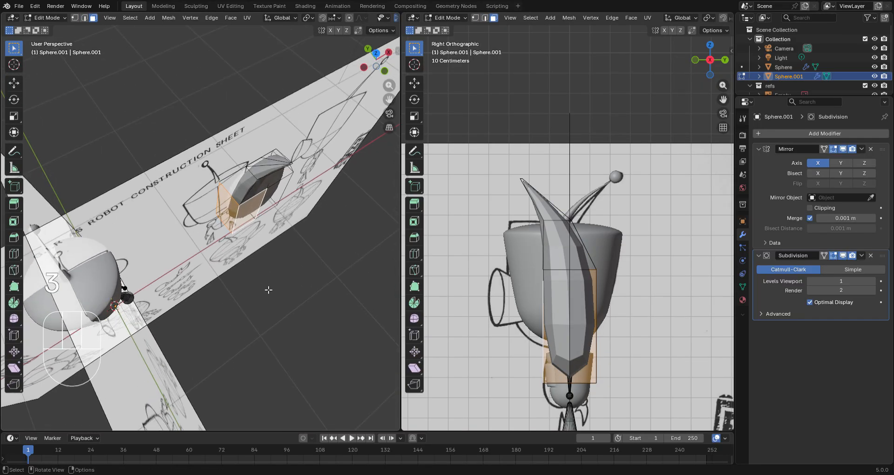
{"action": "middle_click_drag", "start_coordinate": [239, 226], "coordinate": [214, 174]}
{"action": "scroll", "coordinate": [265, 228], "scroll_direction": "up", "scroll_amount": 2}
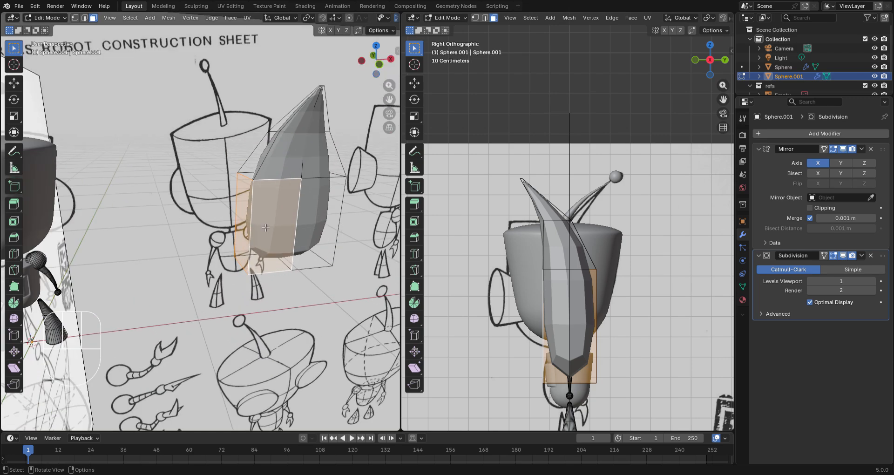
{"action": "middle_click_drag", "start_coordinate": [273, 223], "coordinate": [284, 242]}
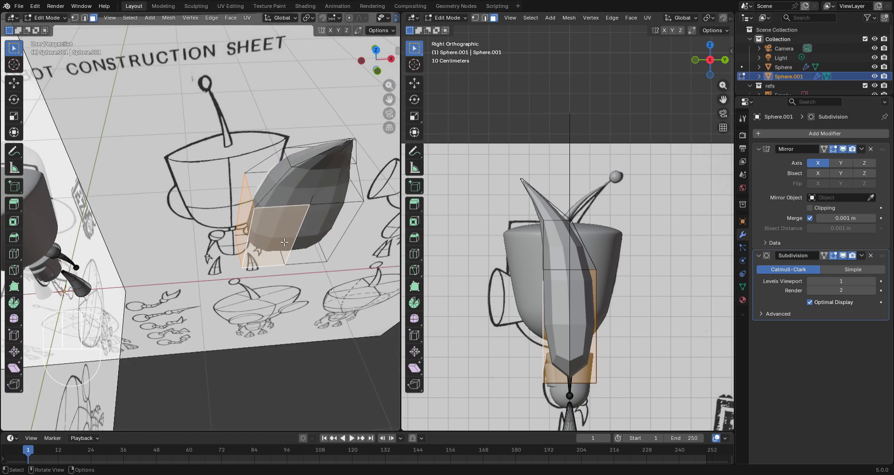
{"action": "key", "text": "e"}
{"action": "left_click", "coordinate": [289, 219]}
{"action": "key", "text": "s"}
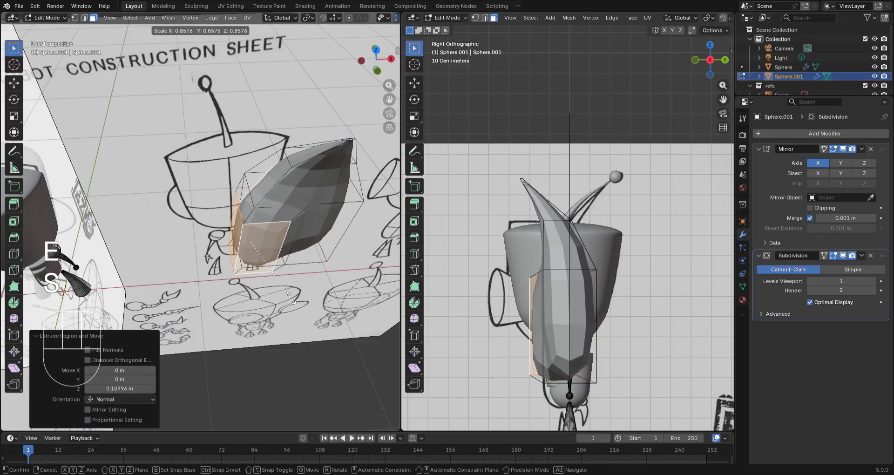
{"action": "left_click", "coordinate": [269, 269]}
Move the extruded faces further outward toward negative X and negative Y
{"action": "middle_click_drag", "start_coordinate": [270, 269], "coordinate": [217, 267]}
{"action": "key", "text": "g"}
{"action": "left_click", "coordinate": [284, 242]}
{"action": "key", "text": "g"}
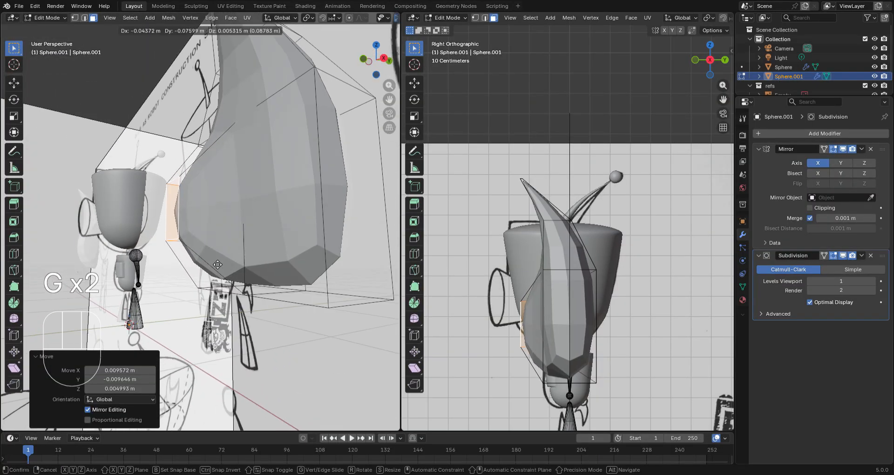
{"action": "left_click", "coordinate": [217, 265]}
Raise the upper middle vertex of the extruded faces about 0.02 m and shift it about 0.01 m toward positive X
{"action": "middle_click_drag", "start_coordinate": [168, 179], "coordinate": [237, 192]}
{"action": "key", "text": "1"}
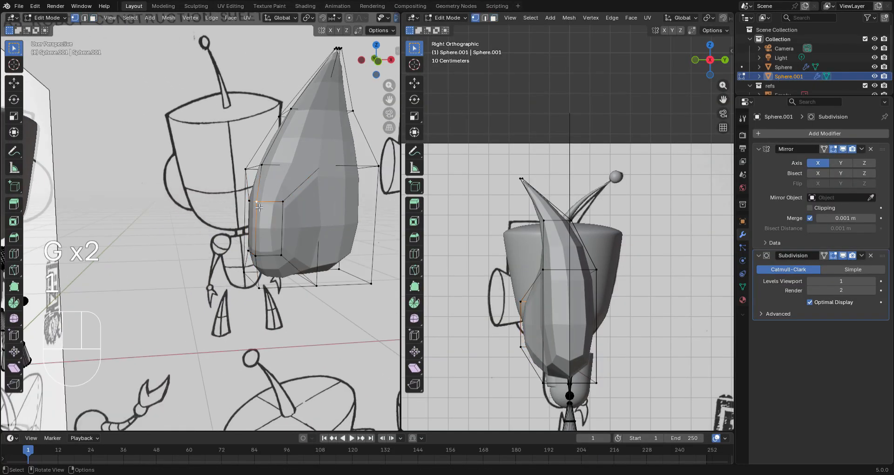
{"action": "key", "text": "g"}
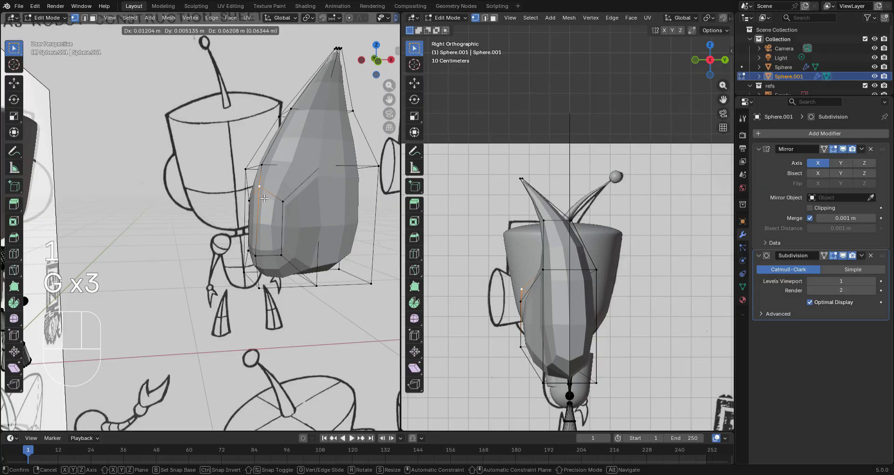
{"action": "left_click", "coordinate": [264, 205]}
{"action": "key", "text": "g"}
{"action": "left_click", "coordinate": [260, 260]}
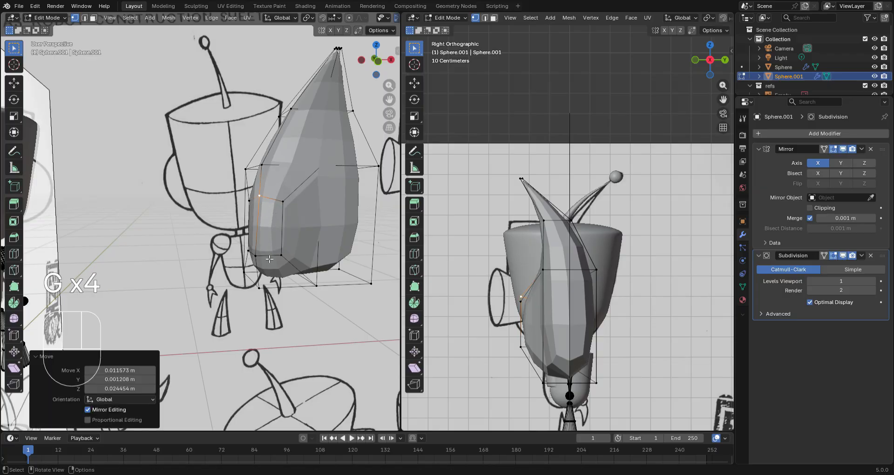
Reposition the lower middle vertex of the extruded faces to shape the base of the side spike
{"action": "key", "text": "g"}
{"action": "key", "text": "g"}
{"action": "left_click", "coordinate": [262, 265]}
{"action": "middle_click_drag", "start_coordinate": [262, 265], "coordinate": [296, 263]}
{"action": "key", "text": "2"}
{"action": "left_click", "coordinate": [269, 265]}
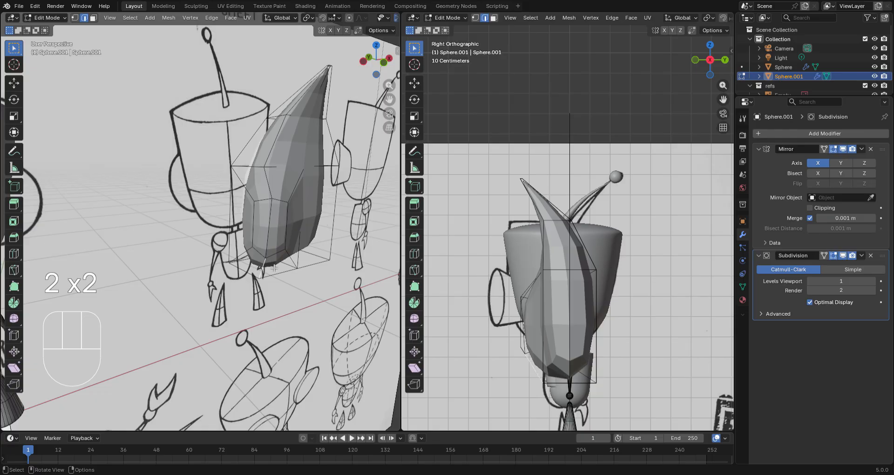
{"action": "key", "text": "1"}
{"action": "key", "text": "g"}
{"action": "left_click", "coordinate": [273, 262]}
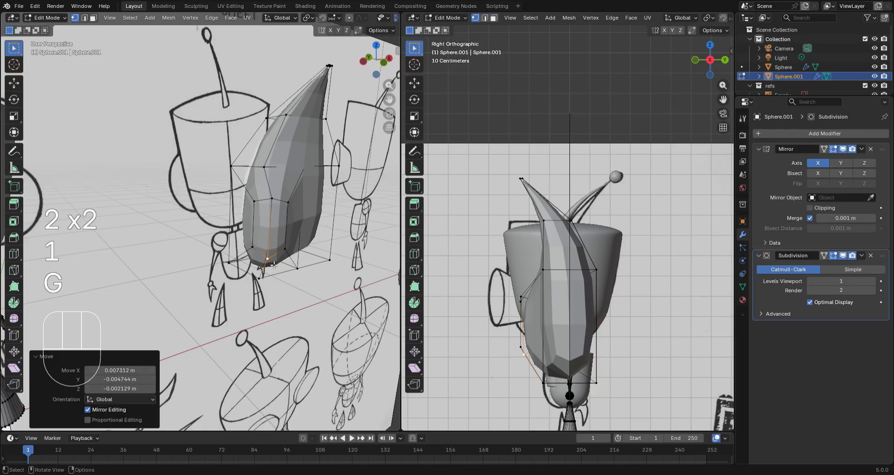
Select the two end faces of the extrusion, move them to align with the claw and scale them
{"action": "key", "text": "2"}
{"action": "left_click", "coordinate": [285, 229]}
{"action": "key", "text": "3"}
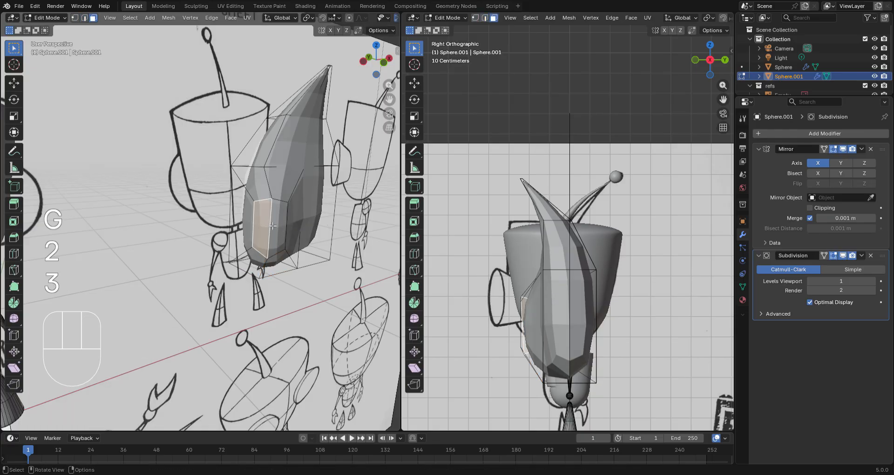
{"action": "left_click", "coordinate": [272, 226]}
{"action": "middle_click_drag", "start_coordinate": [272, 226], "coordinate": [289, 237]}
{"action": "key", "text": "g"}
{"action": "left_click", "coordinate": [238, 312]}
{"action": "key", "text": "s"}
{"action": "left_click", "coordinate": [267, 218]}
Rotate the two end faces about the Z axis and scale them up by about 1.36
{"action": "key", "text": "r"}
{"action": "key", "text": "z"}
{"action": "left_click", "coordinate": [335, 267]}
{"action": "key", "text": "s"}
{"action": "left_click", "coordinate": [287, 230]}
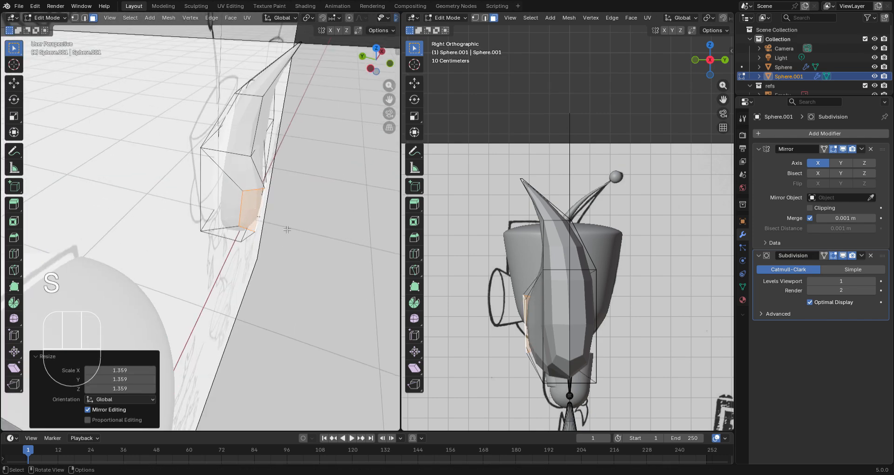
Extrude the two end faces about 0.19 m and scale them down to form a tapered side spike
{"action": "key", "text": "e"}
{"action": "left_click", "coordinate": [285, 227]}
{"action": "key", "text": "s"}
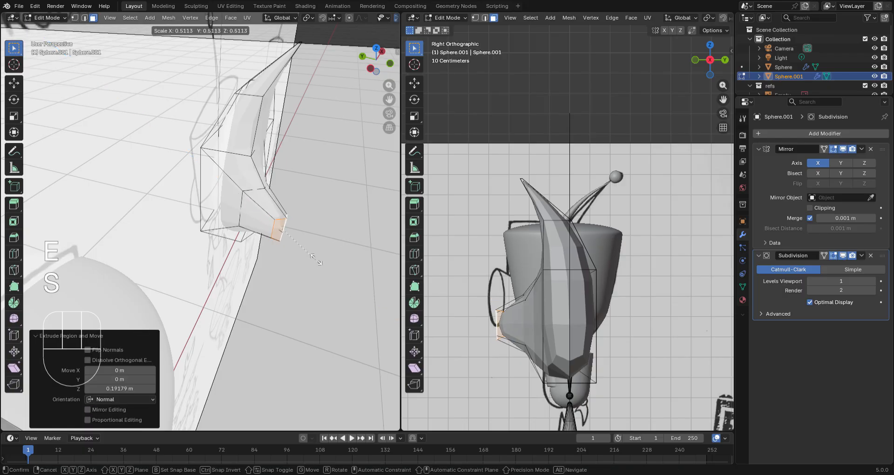
{"action": "left_click", "coordinate": [302, 243]}
Move the side spike's tip faces outward and upward, and rotate them about -32.5° in the view
{"action": "middle_click_drag", "start_coordinate": [301, 242], "coordinate": [186, 219]}
{"action": "key", "text": "g"}
{"action": "left_click", "coordinate": [246, 216]}
{"action": "key", "text": "g"}
{"action": "left_click", "coordinate": [335, 232]}
{"action": "key", "text": "g"}
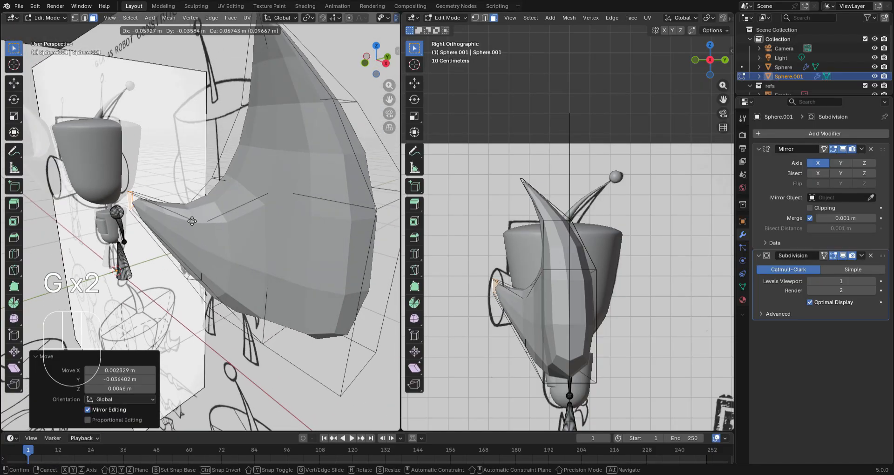
{"action": "left_click", "coordinate": [180, 216]}
{"action": "key", "text": "r"}
{"action": "left_click", "coordinate": [212, 226]}
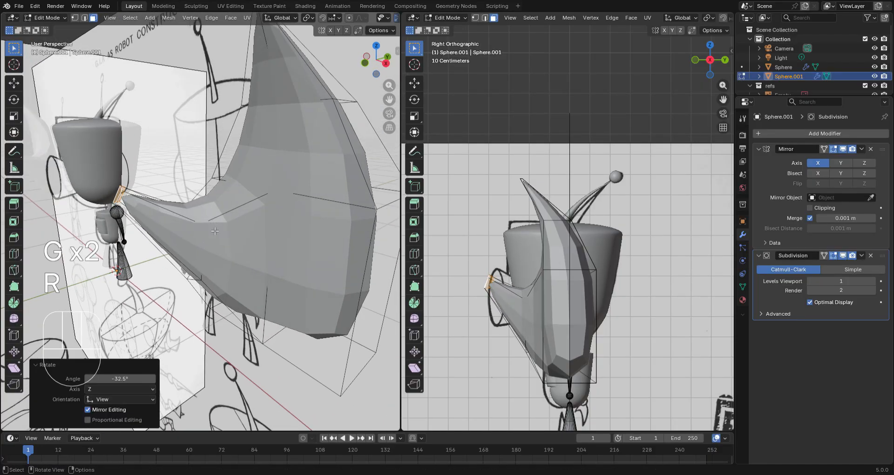
Add one centred loop cut across the side spike and move it downward to curve the spike
{"action": "key", "text": "ctrl+r"}
{"action": "left_click", "coordinate": [177, 199]}
{"action": "left_click", "coordinate": [179, 206]}
{"action": "key", "text": "g"}
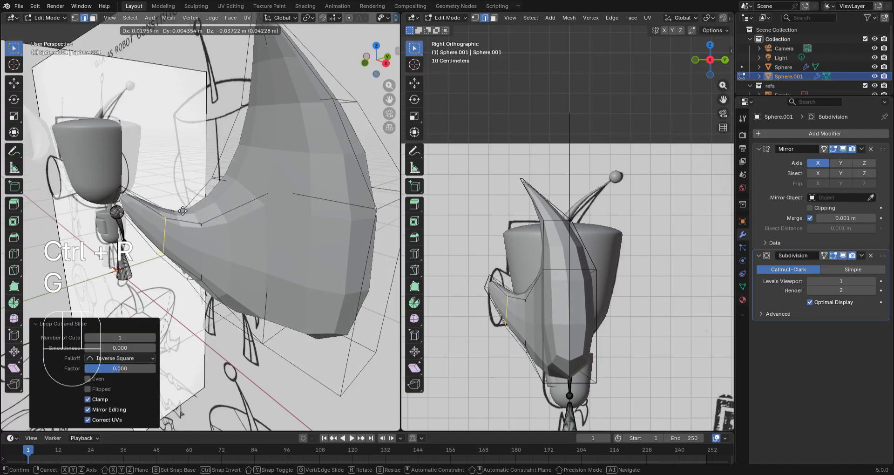
{"action": "left_click", "coordinate": [182, 217]}
Shade the limb object smooth in Object Mode and return to Edit Mode
{"action": "key", "text": "Tab"}
{"action": "middle_click_drag", "start_coordinate": [241, 251], "coordinate": [256, 279]}
{"action": "right_click", "coordinate": [255, 223]}
{"action": "left_click", "coordinate": [254, 222]}
{"action": "key", "text": "Tab"}
Select the two tip faces of the side spike and reposition them, finishing with a shift of about 0.01 m toward positive X
{"action": "key", "text": "2"}
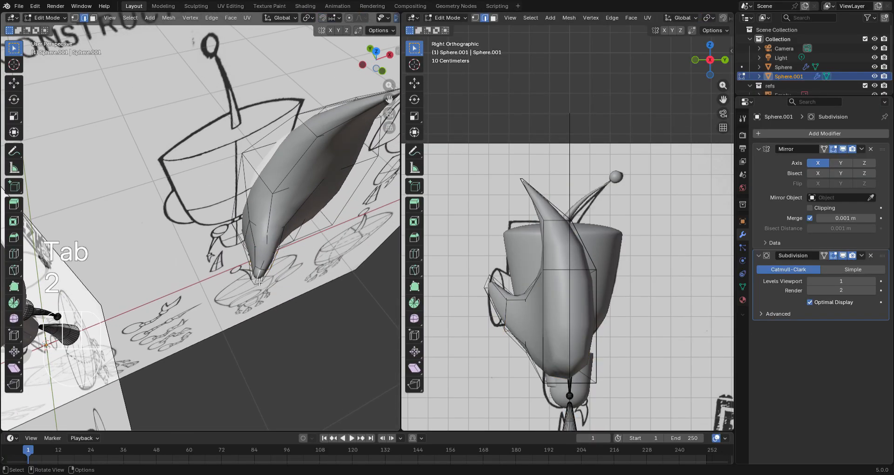
{"action": "key", "text": "3"}
{"action": "left_click", "coordinate": [259, 280], "text": "shift"}
{"action": "middle_click_drag", "start_coordinate": [258, 280], "coordinate": [252, 219]}
{"action": "key", "text": "g"}
{"action": "left_click", "coordinate": [278, 293]}
{"action": "key", "text": "g"}
{"action": "left_click", "coordinate": [266, 198]}
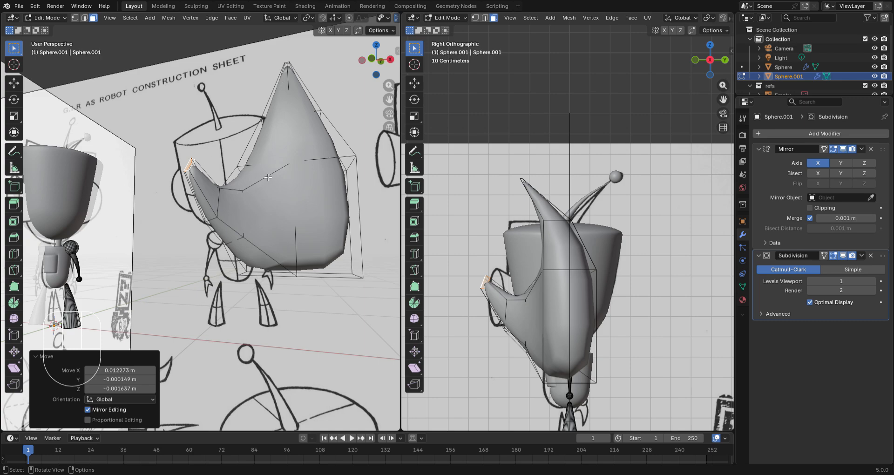
{"action": "key", "text": "d"}
{"action": "mouse_move", "coordinate": [264, 172]}
{"action": "left_mouse_down"}
{"action": "mouse_move", "coordinate": [291, 218]}
{"action": "mouse_move", "coordinate": [293, 258]}
{"action": "left_mouse_up"}
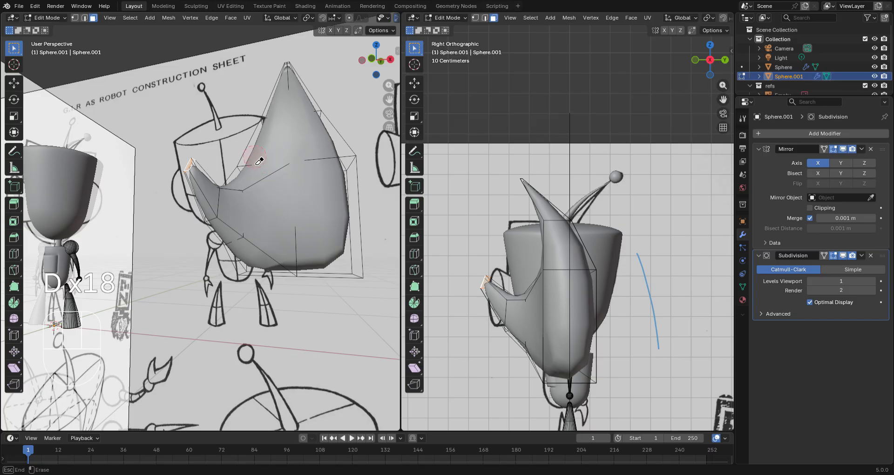
{"action": "right_click_drag", "start_coordinate": [259, 161], "coordinate": [275, 135]}
{"action": "scroll", "coordinate": [310, 128], "scroll_direction": "down", "scroll_amount": 5}
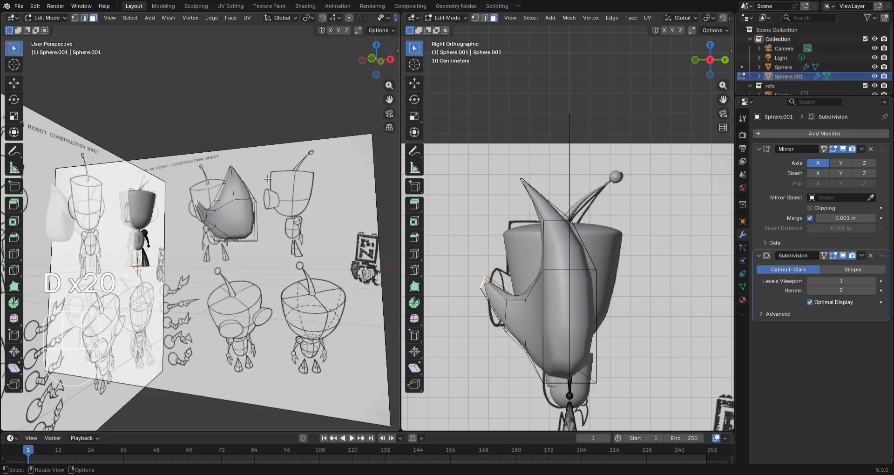
{"action": "scroll", "coordinate": [240, 207], "scroll_direction": "up", "scroll_amount": 3}
{"action": "key", "text": "KP_1"}
{"action": "left_click", "coordinate": [243, 213]}
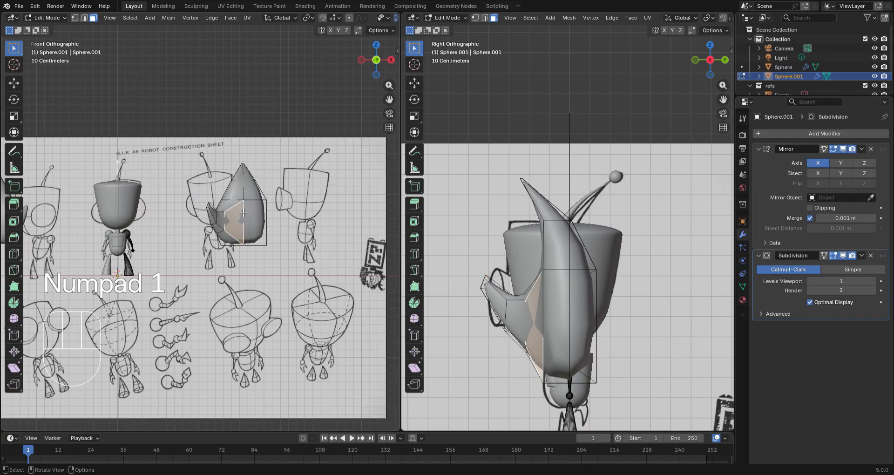
{"action": "key", "text": "l"}
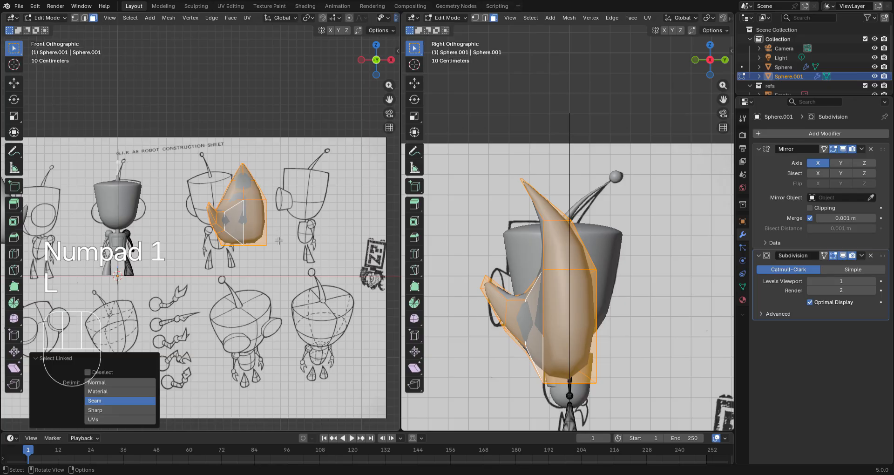
Select the claw's two bottom faces and scale them to about 0.66 along X
{"action": "scroll", "coordinate": [279, 241], "scroll_direction": "up", "scroll_amount": 3}
{"action": "left_click_drag", "start_coordinate": [277, 184], "coordinate": [316, 259]}
{"action": "middle_click_drag", "start_coordinate": [325, 271], "coordinate": [318, 218]}
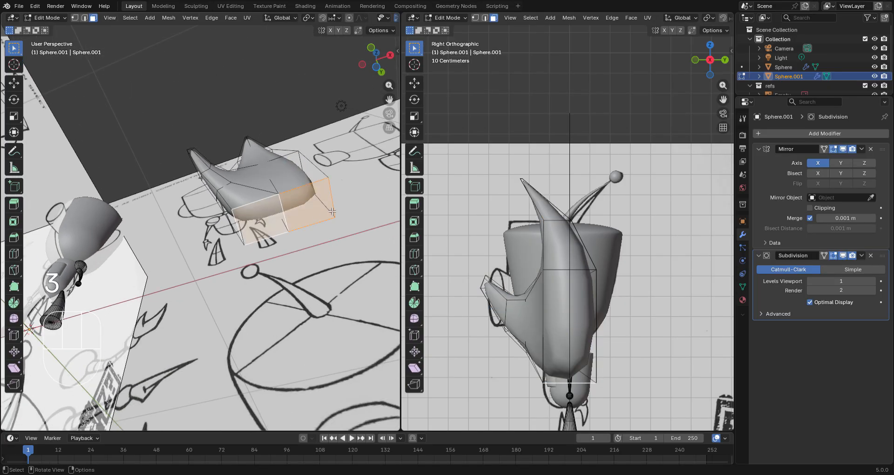
{"action": "key", "text": "s"}
{"action": "key", "text": "x"}
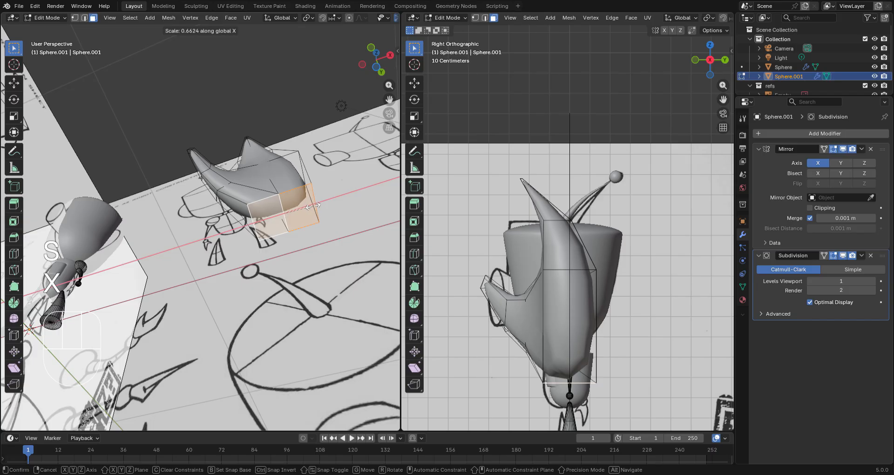
{"action": "left_click", "coordinate": [312, 206]}
Try scaling the claw's bottom faces along Y, then undo that scaling
{"action": "key", "text": "y"}
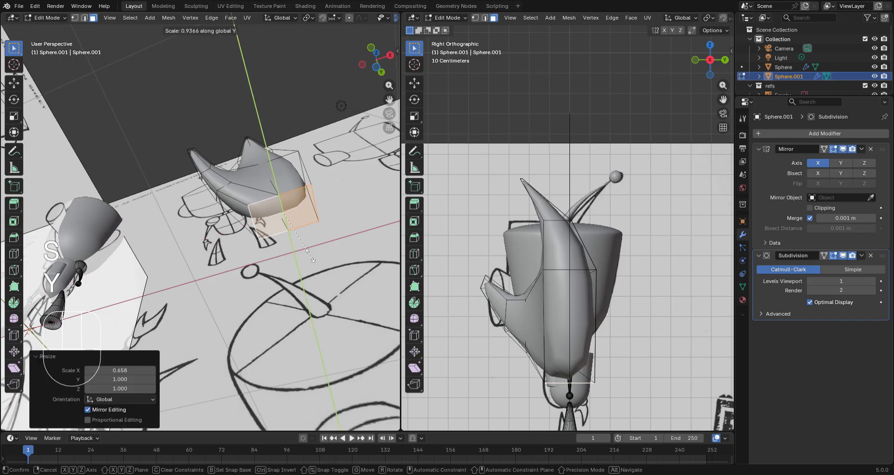
{"action": "left_click", "coordinate": [293, 259]}
{"action": "middle_click_drag", "start_coordinate": [294, 258], "coordinate": [272, 283]}
{"action": "key", "text": "ctrl+z"}
{"action": "key", "text": "KP_1"}
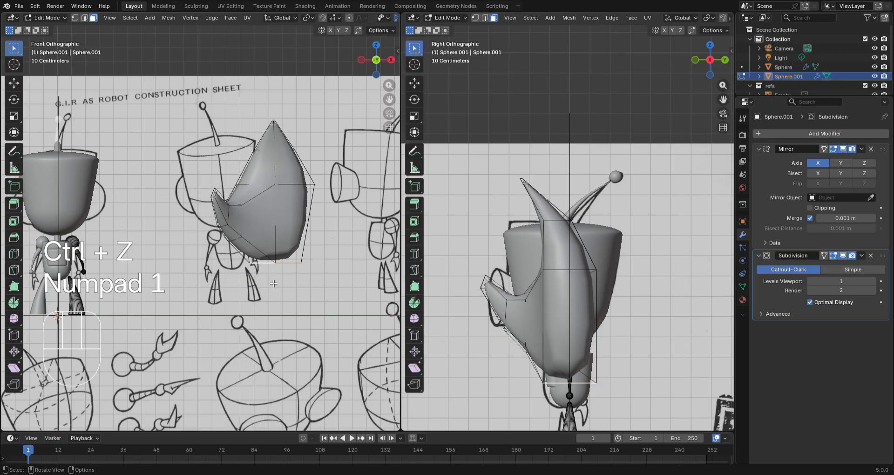
{"action": "key", "text": "a"}
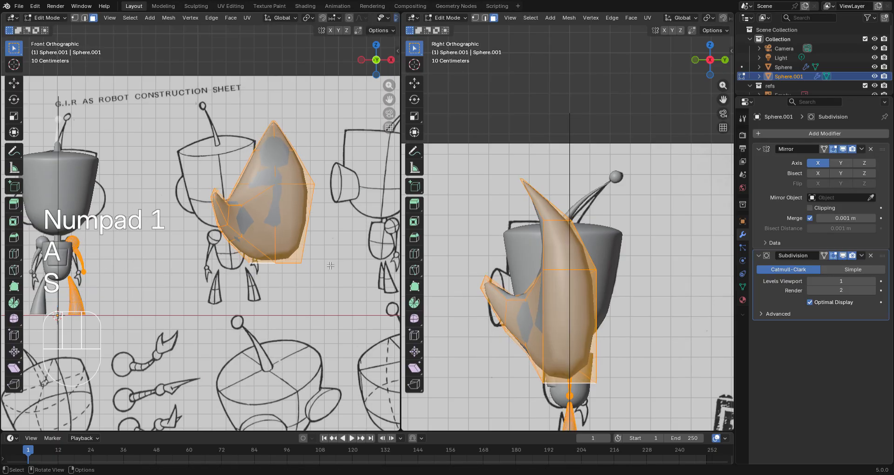
{"action": "left_click", "coordinate": [312, 253]}
{"action": "key", "text": "s"}
{"action": "key", "text": "l"}
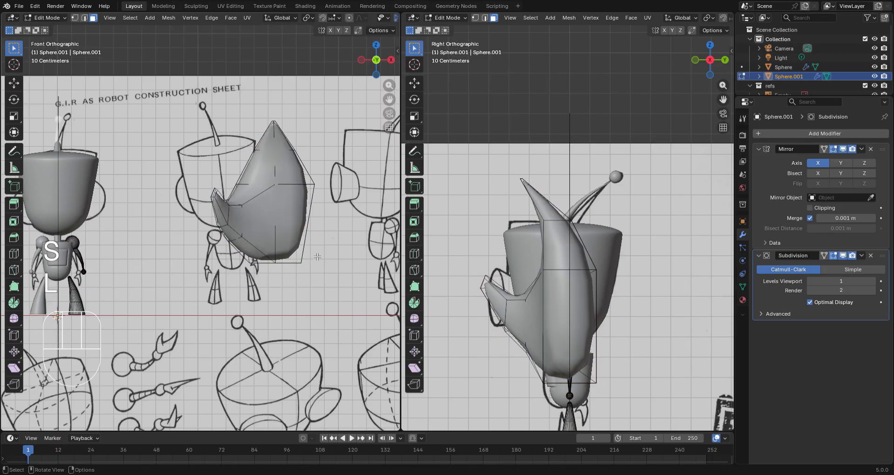
Select the whole linked claw, scale it down and move it about -1.15 m in X and -0.47 m in Z beside the arm
{"action": "left_click", "coordinate": [291, 198]}
{"action": "key", "text": "l"}
{"action": "key", "text": "s"}
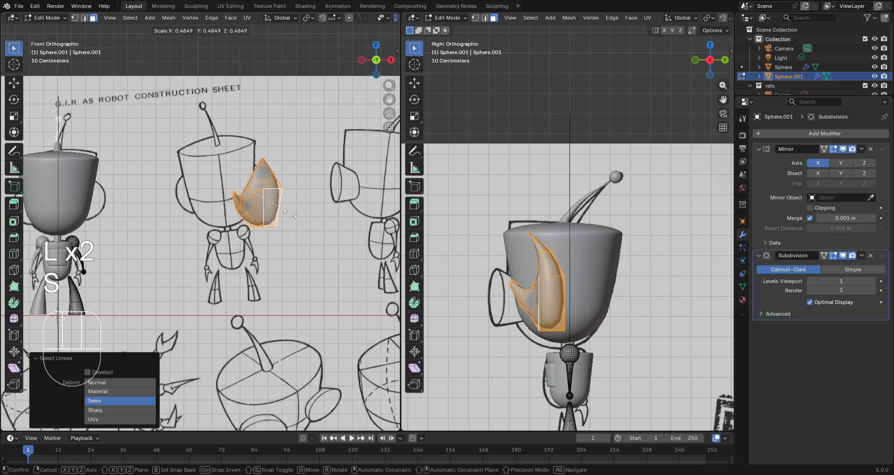
{"action": "left_click", "coordinate": [275, 195]}
{"action": "key", "text": "g"}
{"action": "left_click", "coordinate": [122, 273]}
Scale the claw down further to hand size and move it about -0.05 m in X and -0.07 m in Z to the forearm's end
{"action": "middle_click_drag", "start_coordinate": [127, 282], "coordinate": [232, 213], "text": "shift"}
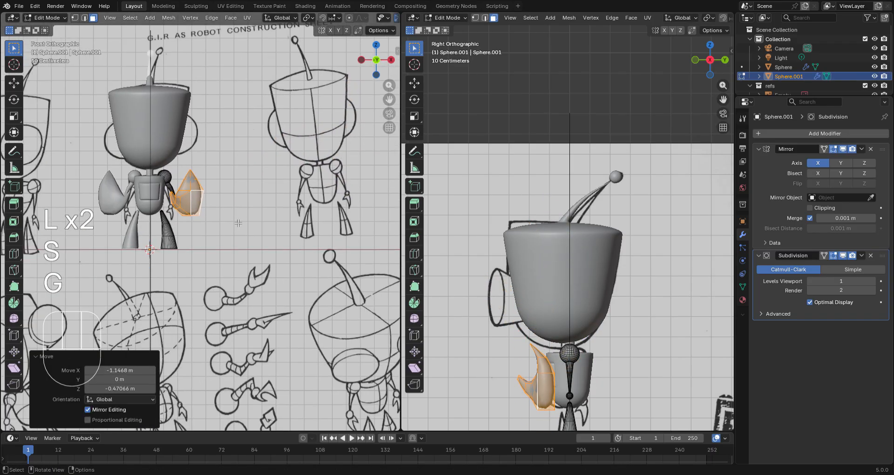
{"action": "scroll", "coordinate": [231, 217], "scroll_direction": "up", "scroll_amount": 4}
{"action": "key", "text": "s"}
{"action": "left_click", "coordinate": [194, 194]}
{"action": "key", "text": "g"}
{"action": "left_click", "coordinate": [173, 221]}
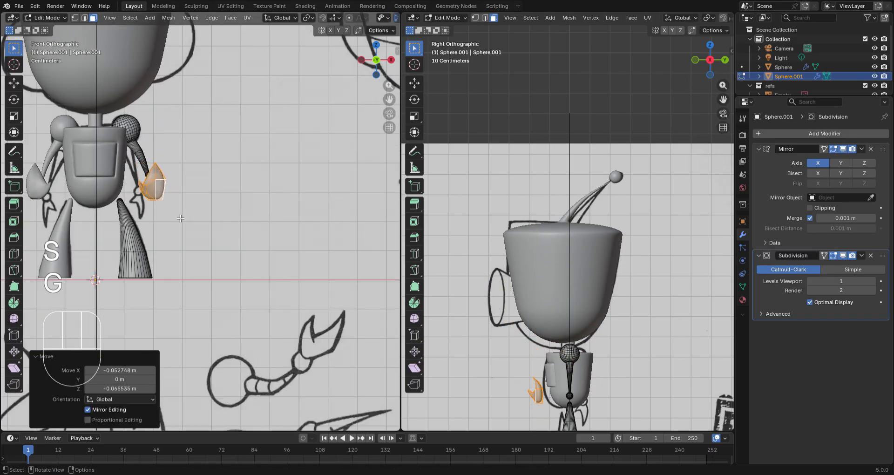
Try rotating the claw 90° in the front view, then undo the rotation
{"action": "type", "text": "rc90"}
{"action": "key", "text": "Return"}
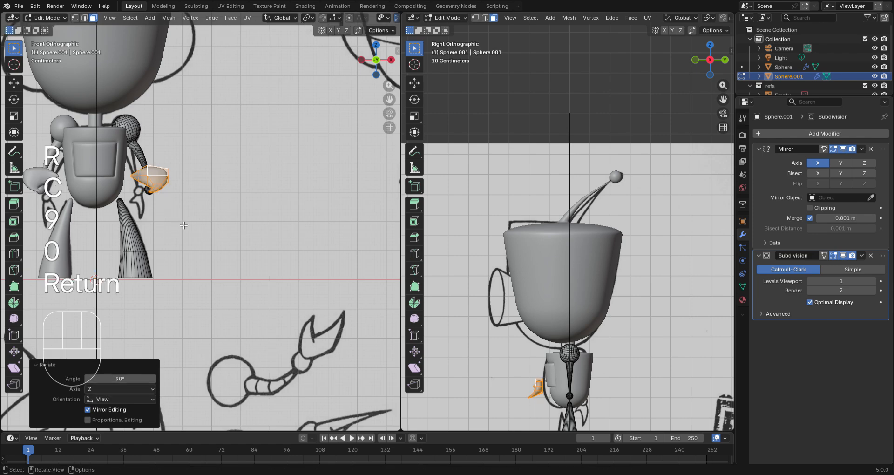
{"action": "key", "text": "ctrl+z"}
{"action": "scroll", "coordinate": [196, 236], "scroll_direction": "up", "scroll_amount": 2}
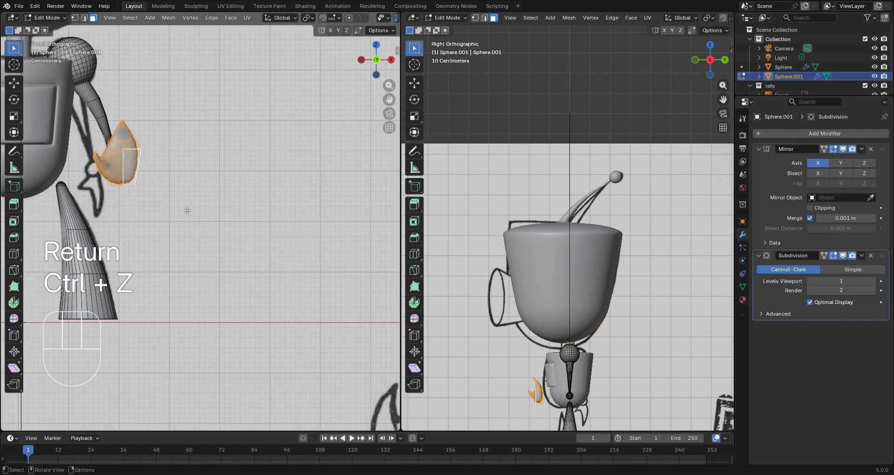
Rotate the claw 180° about the global X axis and 90° about the global Z axis
{"action": "type", "text": "rx180"}
{"action": "key", "text": "Return"}
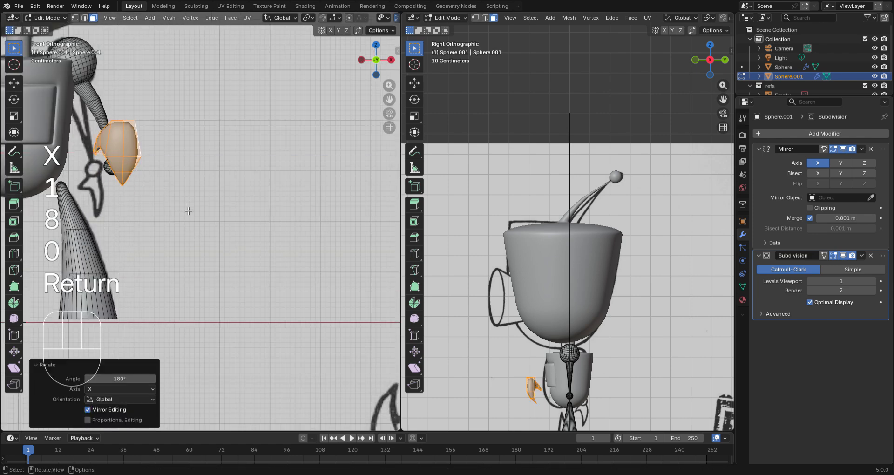
{"action": "type", "text": "rz-90"}
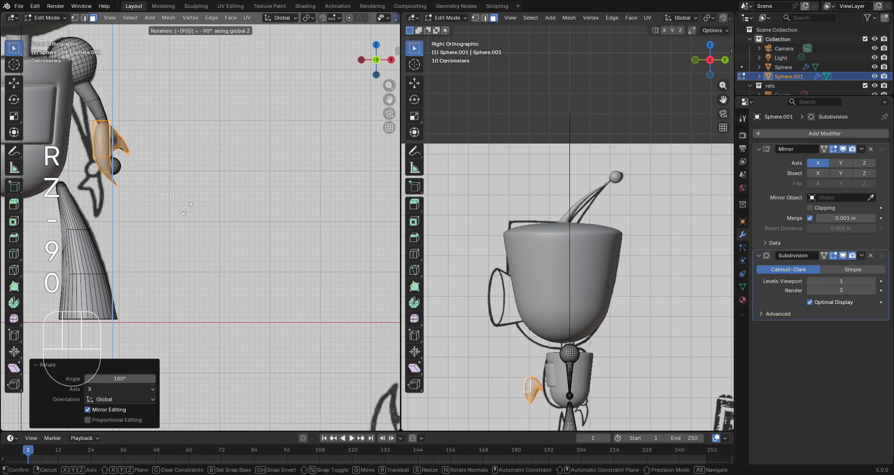
{"action": "key", "text": "Escape"}
{"action": "type", "text": "rz90"}
{"action": "key", "text": "Return"}
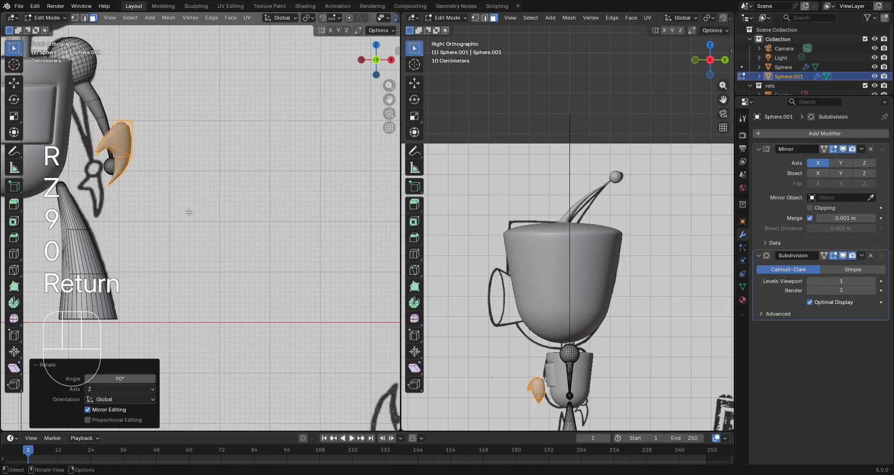
Scale the claw to about 0.586 and move it in the front view to just below the wrist ball
{"action": "scroll", "coordinate": [189, 213], "scroll_direction": "up", "scroll_amount": 2}
{"action": "middle_click_drag", "start_coordinate": [164, 184], "coordinate": [243, 206], "text": "shift"}
{"action": "key", "text": "g"}
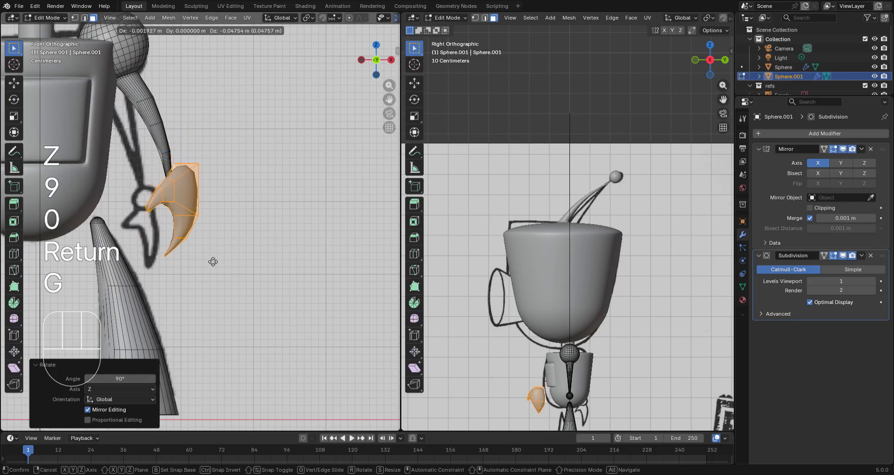
{"action": "left_click", "coordinate": [203, 290]}
{"action": "key", "text": "s"}
{"action": "left_click", "coordinate": [195, 275]}
{"action": "key", "text": "g"}
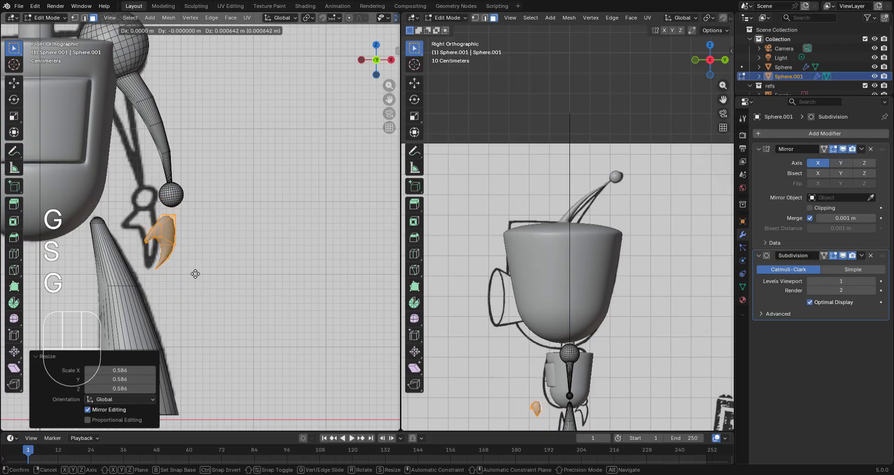
{"action": "left_click", "coordinate": [198, 260]}
Move the claw along Y into line with the arm and centre it under the wrist ball in the side view
{"action": "middle_click_drag", "start_coordinate": [199, 260], "coordinate": [153, 266]}
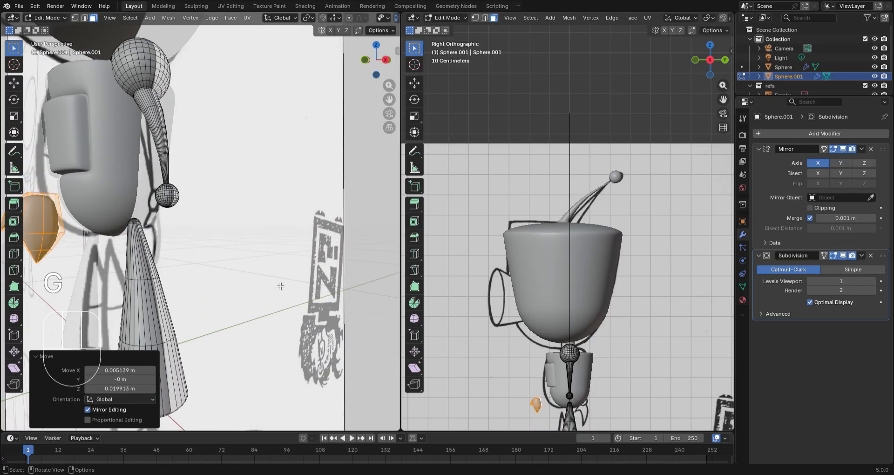
{"action": "middle_click_drag", "start_coordinate": [599, 304], "coordinate": [598, 178], "text": "shift"}
{"action": "scroll", "coordinate": [548, 314], "scroll_direction": "up", "scroll_amount": 2}
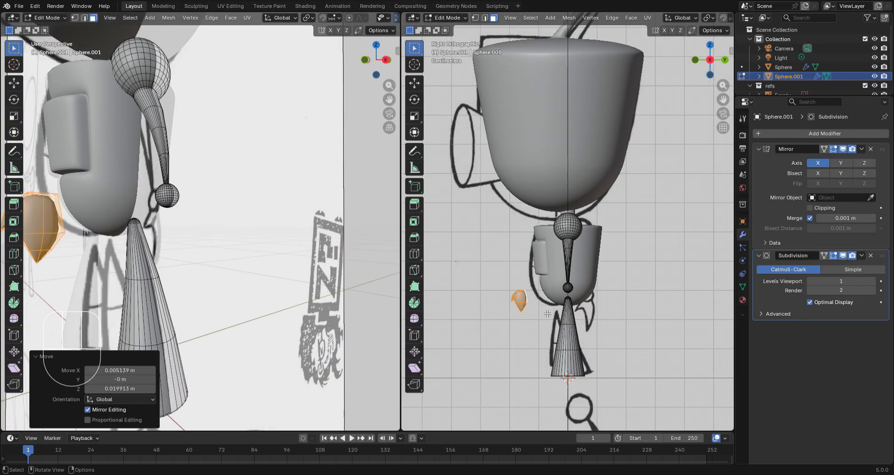
{"action": "key", "text": "g"}
{"action": "key", "text": "y"}
{"action": "left_click", "coordinate": [595, 315]}
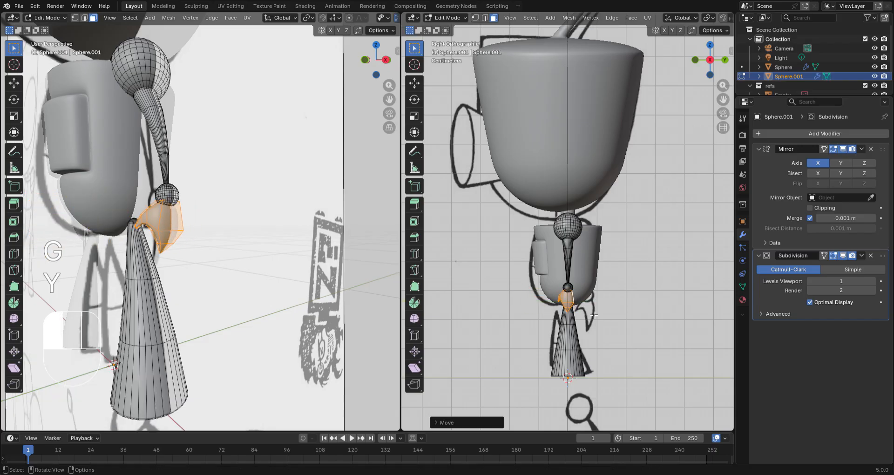
{"action": "scroll", "coordinate": [604, 318], "scroll_direction": "up", "scroll_amount": 5}
{"action": "middle_click_drag", "start_coordinate": [605, 319], "coordinate": [579, 188], "text": "shift"}
{"action": "scroll", "coordinate": [578, 179], "scroll_direction": "up", "scroll_amount": 3}
{"action": "key", "text": "g"}
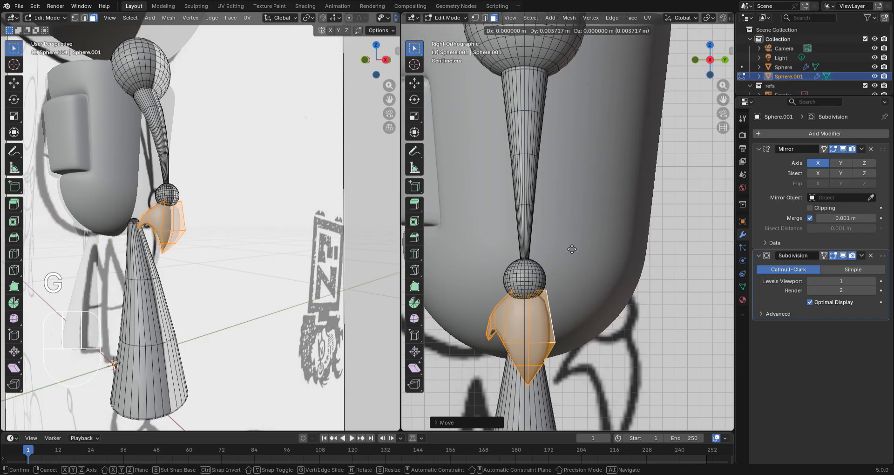
{"action": "left_click", "coordinate": [572, 249]}
Nudge the claw about 0.004 m in X so its base sits against the wrist ball in the front view
{"action": "key", "text": "KP_1"}
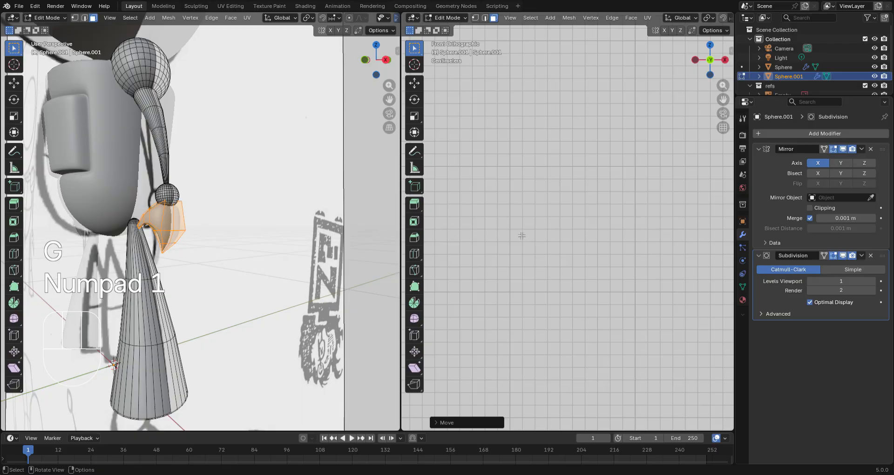
{"action": "scroll", "coordinate": [221, 247], "scroll_direction": "down", "scroll_amount": 3}
{"action": "key", "text": "KP_1"}
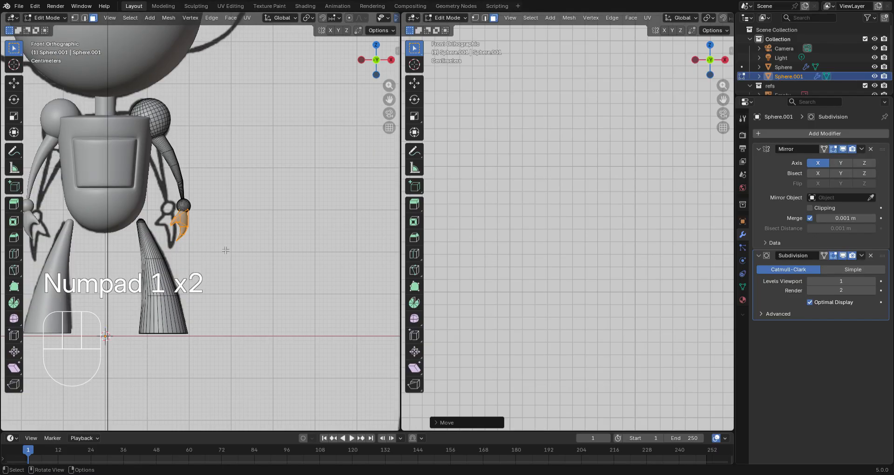
{"action": "scroll", "coordinate": [233, 256], "scroll_direction": "up", "scroll_amount": 5}
{"action": "key", "text": "g"}
{"action": "left_click", "coordinate": [237, 249]}
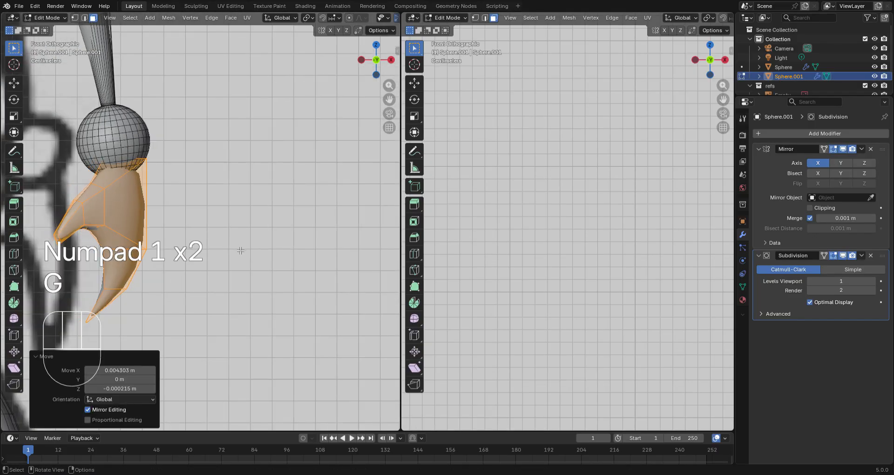
{"action": "middle_click_drag", "start_coordinate": [239, 250], "coordinate": [186, 236]}
{"action": "key", "text": "KP_1"}
{"action": "scroll", "coordinate": [150, 239], "scroll_direction": "down", "scroll_amount": 6}
Leave mesh editing and switch the front viewport to wireframe shading to reveal the reference eyes
{"action": "key", "text": "Tab"}
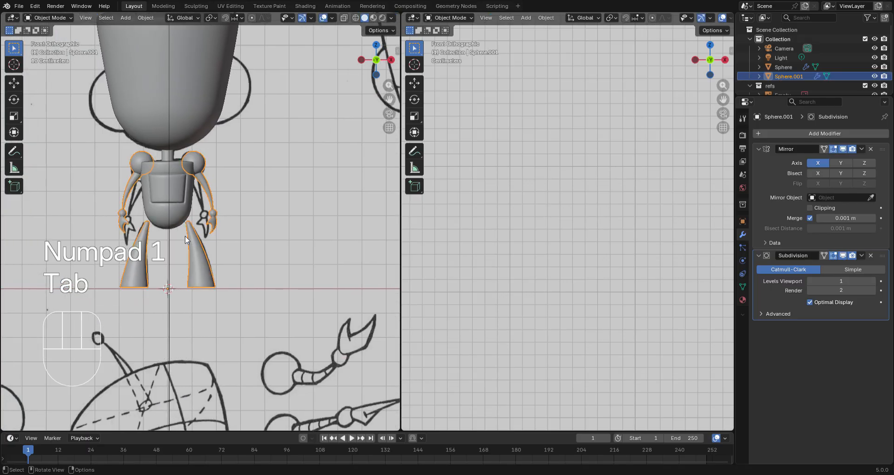
{"action": "scroll", "coordinate": [224, 239], "scroll_direction": "down", "scroll_amount": 2}
{"action": "middle_click_drag", "start_coordinate": [218, 207], "coordinate": [227, 278], "text": "shift"}
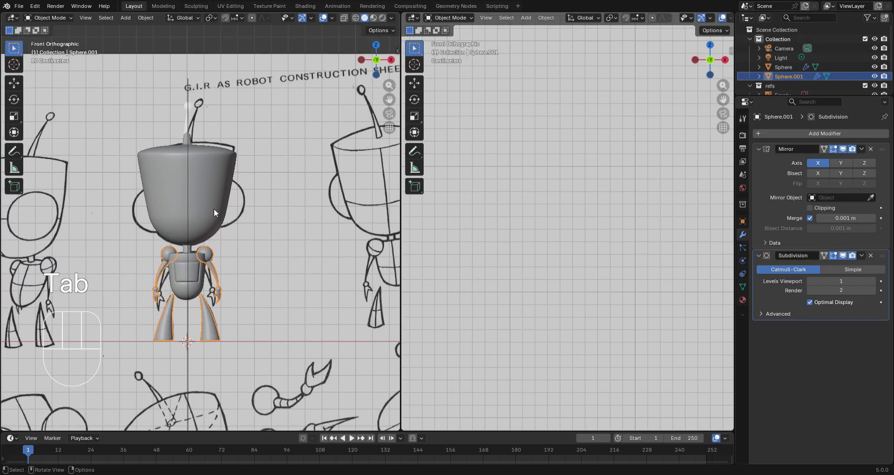
{"action": "key", "text": "z"}
{"action": "left_click", "coordinate": [163, 229]}
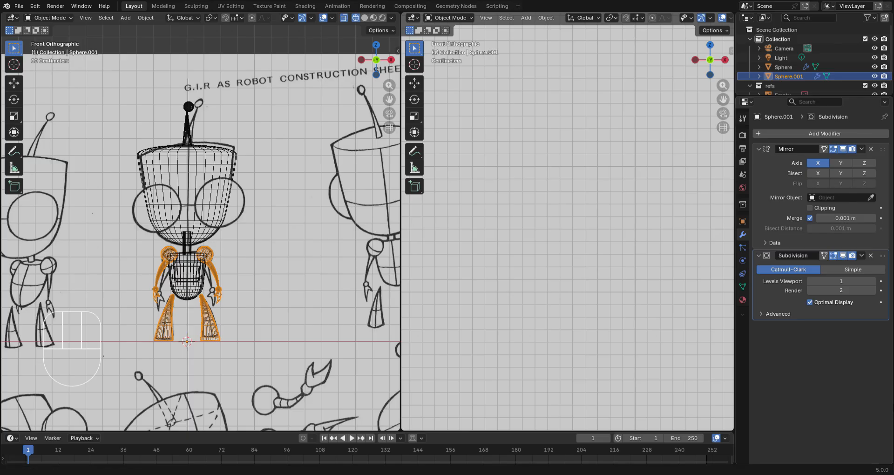
Add a UV sphere with 32 segments, 16 rings and 1 m radius to the mirrored limb mesh
{"action": "key", "text": "Tab"}
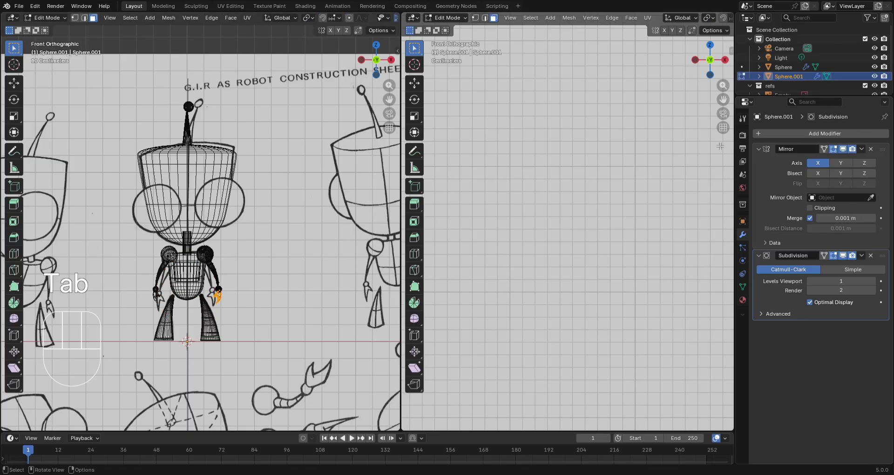
{"action": "key", "text": "shift+a"}
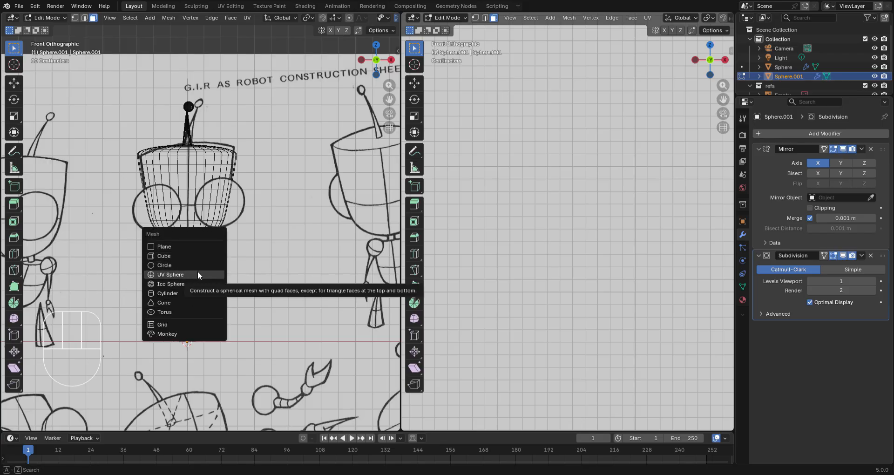
{"action": "left_click", "coordinate": [197, 274]}
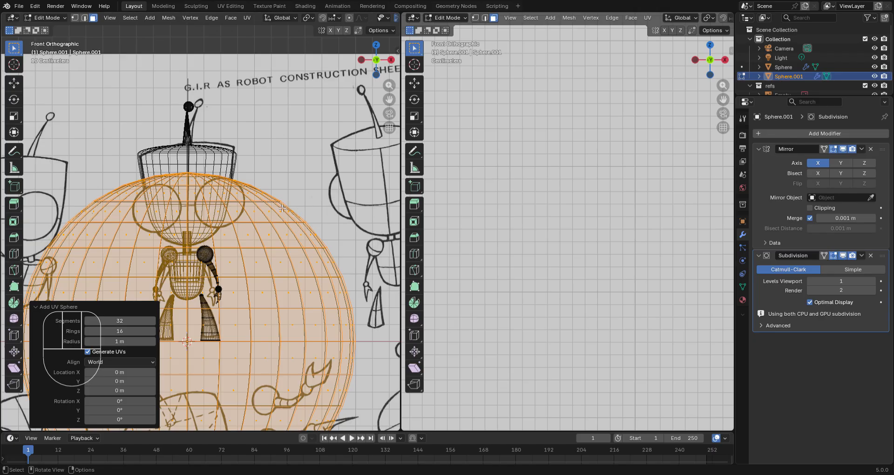
{"action": "scroll", "coordinate": [283, 208], "scroll_direction": "down", "scroll_amount": 5}
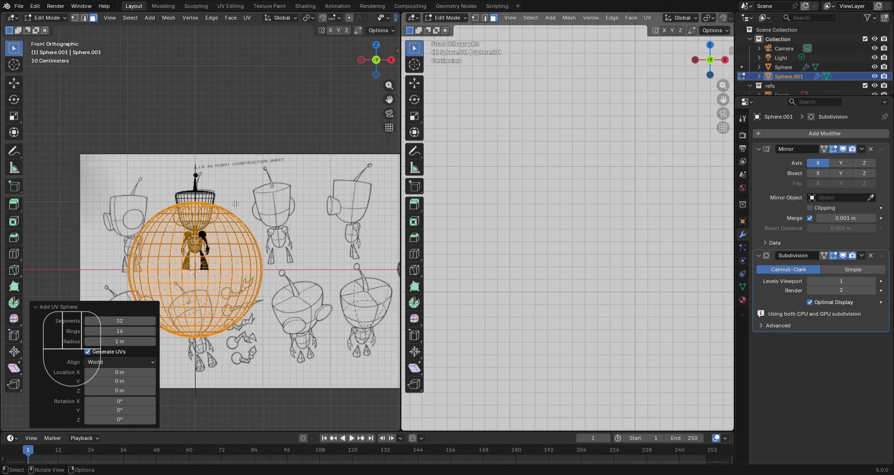
Scale the sphere to about half size and move it about -0.25 m in Y and 0.65 m in Z to the head
{"action": "key", "text": "KP_3"}
{"action": "scroll", "coordinate": [236, 198], "scroll_direction": "up", "scroll_amount": 2}
{"action": "key", "text": "s"}
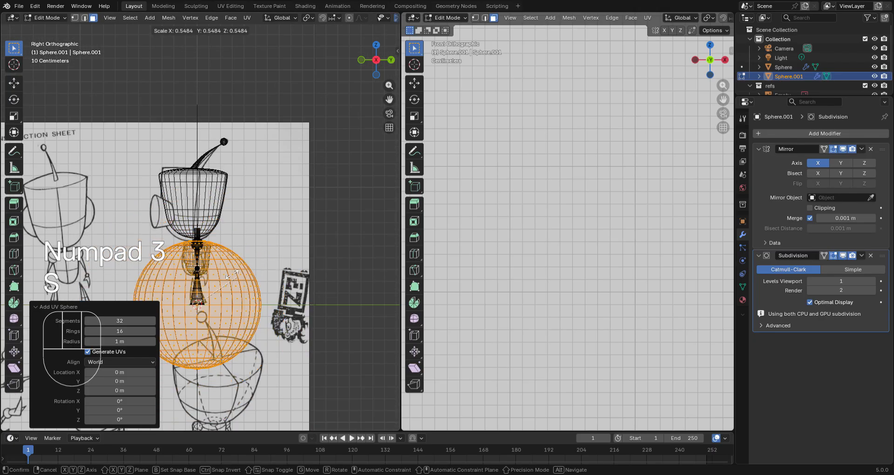
{"action": "left_click", "coordinate": [230, 271]}
{"action": "key", "text": "g"}
{"action": "left_click", "coordinate": [201, 194]}
{"action": "scroll", "coordinate": [240, 244], "scroll_direction": "up", "scroll_amount": 3}
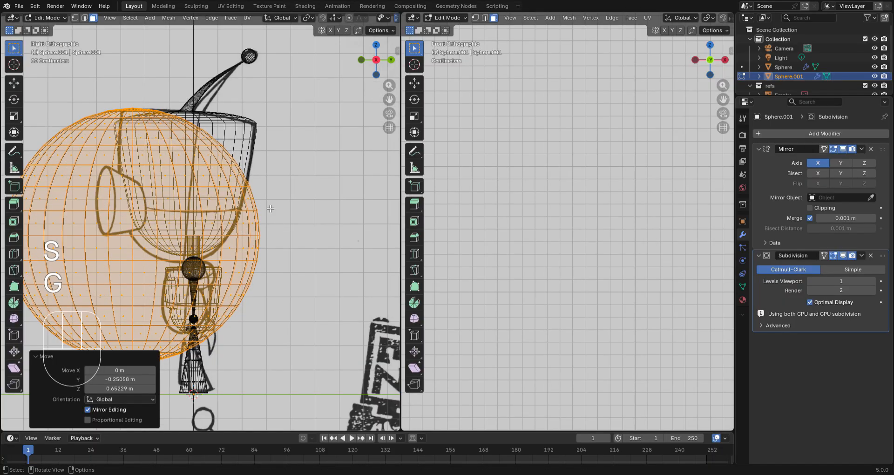
{"action": "key", "text": "r"}
{"action": "key", "text": "r"}
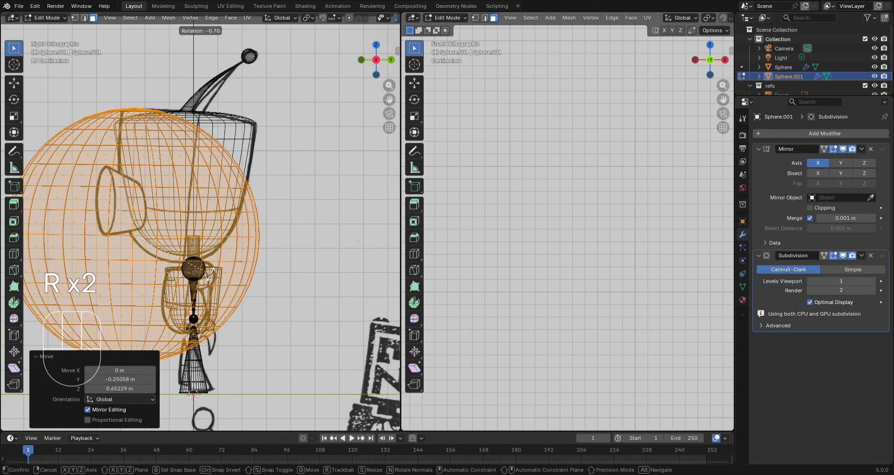
{"action": "key", "text": "z"}
{"action": "key", "text": "9"}
{"action": "key", "text": "0"}
{"action": "key", "text": "r"}
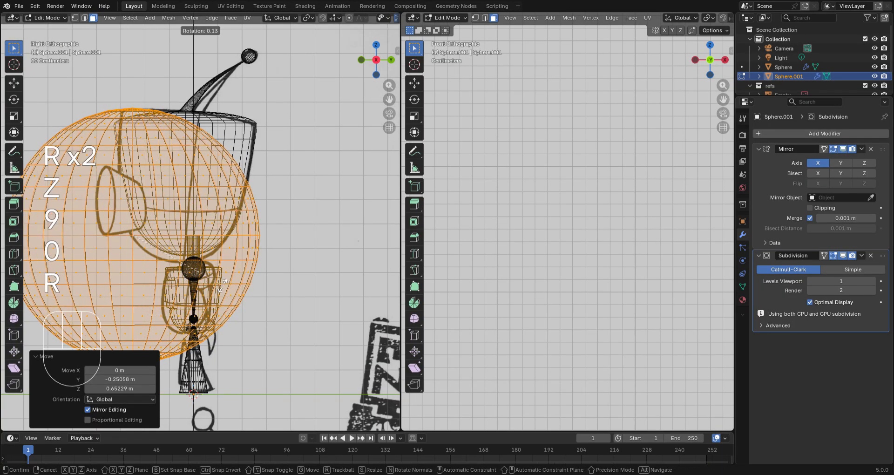
{"action": "key", "text": "y"}
{"action": "key", "text": "9"}
{"action": "key", "text": "0"}
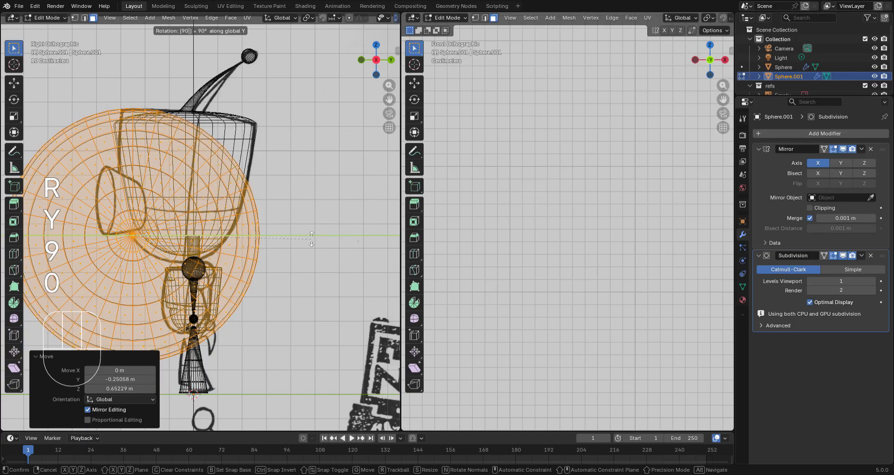
{"action": "left_click", "coordinate": [293, 130]}
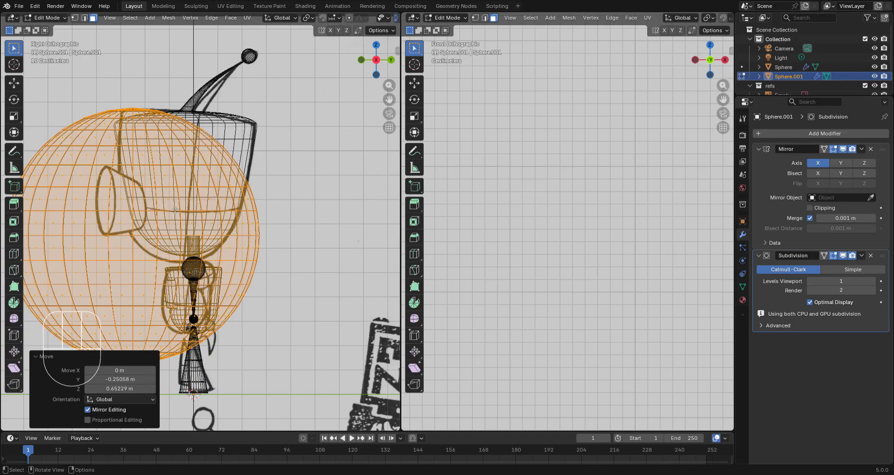
{"action": "scroll", "coordinate": [241, 197], "scroll_direction": "down", "scroll_amount": 2}
{"action": "key", "text": "r"}
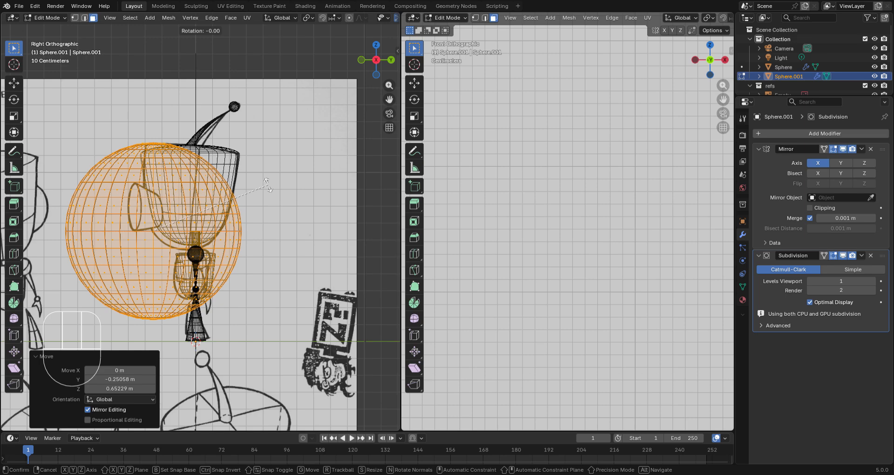
{"action": "type", "text": "y"}
{"action": "type", "text": "89"}
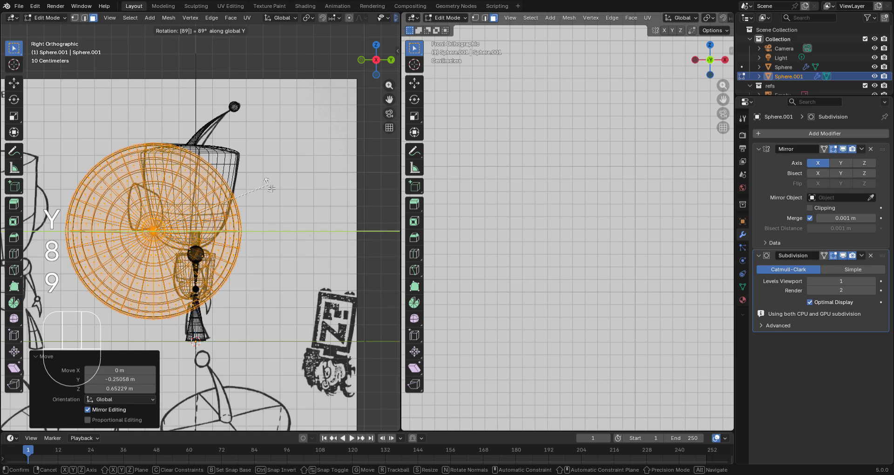
{"action": "key", "text": "Return"}
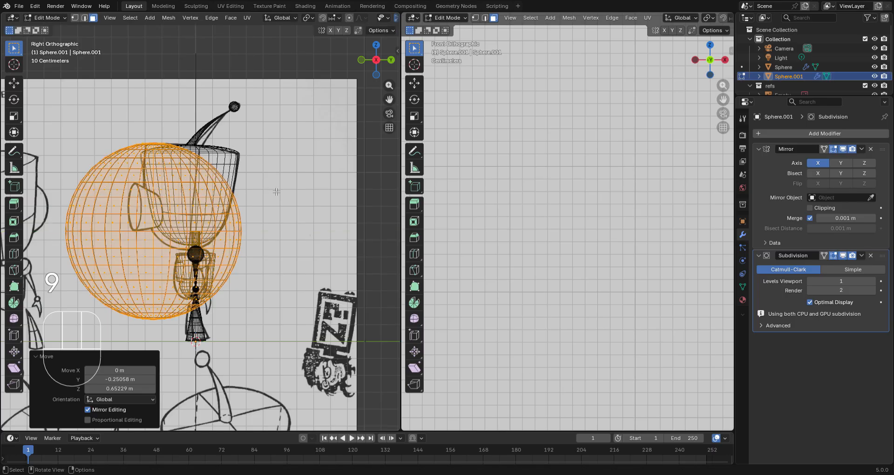
Rotate the sphere 90° about X so its pole faces front, and scale it to about 0.363
{"action": "type", "text": "rx90"}
{"action": "key", "text": "Return"}
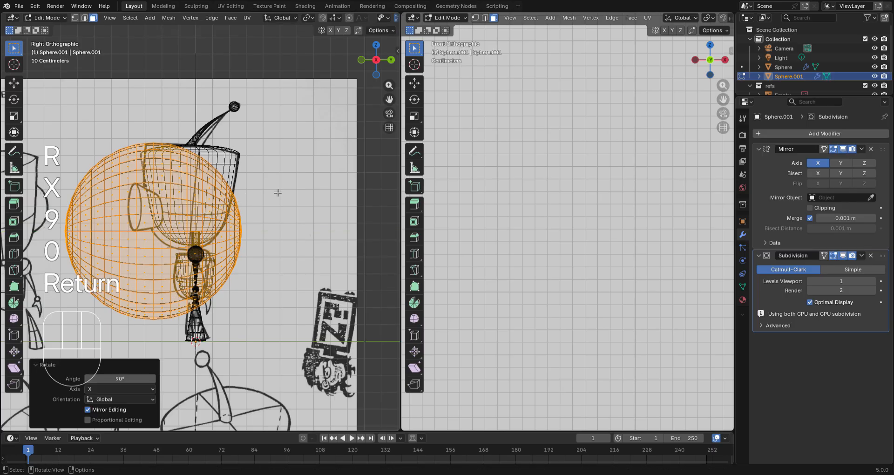
{"action": "middle_click_drag", "start_coordinate": [89, 248], "coordinate": [311, 239]}
{"action": "key", "text": "KP_1"}
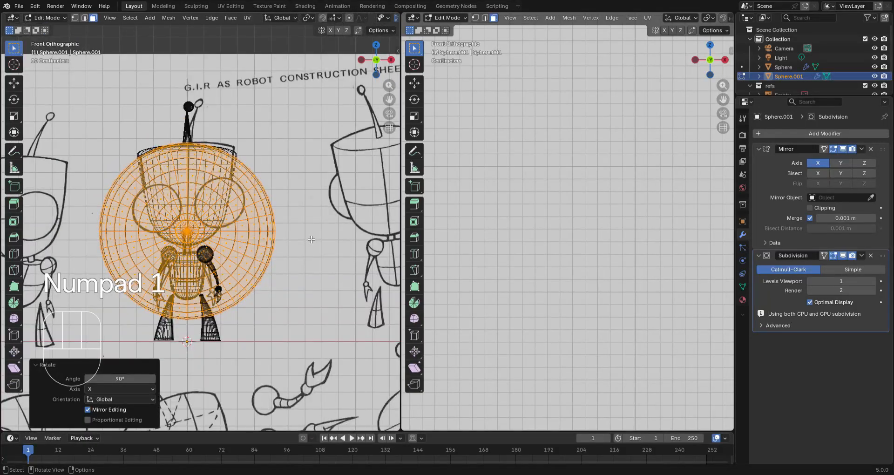
{"action": "key", "text": "s"}
{"action": "left_click", "coordinate": [191, 224]}
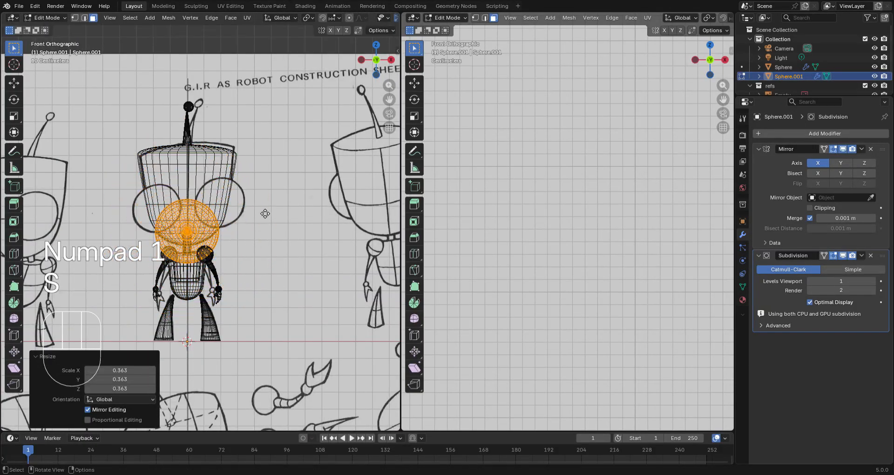
Move the sphere onto the reference eye, about 0.2 m in X, -0.08 m in Y and 0.13 m in Z overall
{"action": "key", "text": "g"}
{"action": "left_click", "coordinate": [265, 210]}
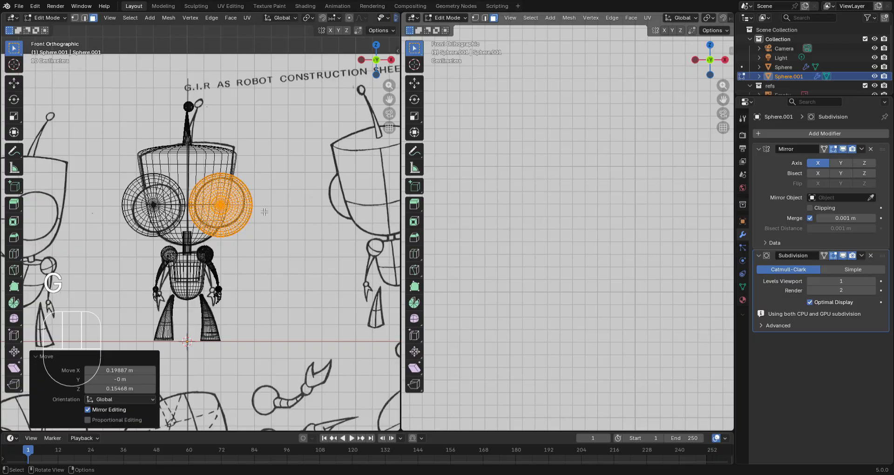
{"action": "key", "text": "KP_3"}
{"action": "scroll", "coordinate": [263, 212], "scroll_direction": "up", "scroll_amount": 5}
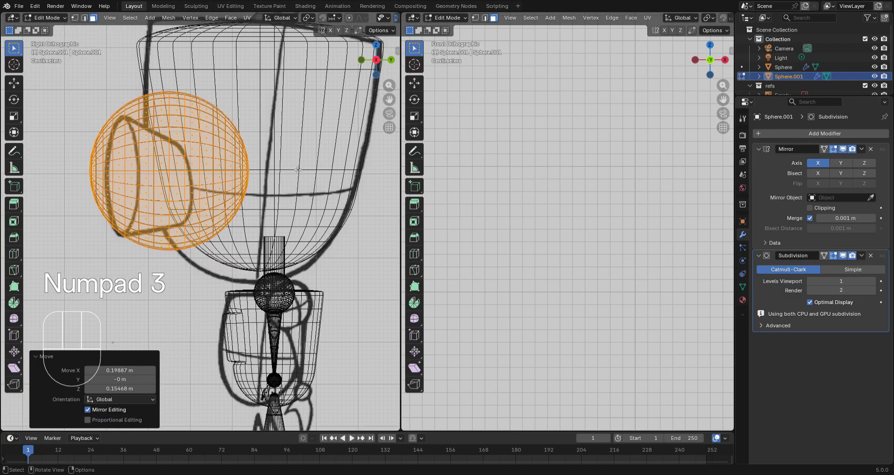
{"action": "key", "text": "g"}
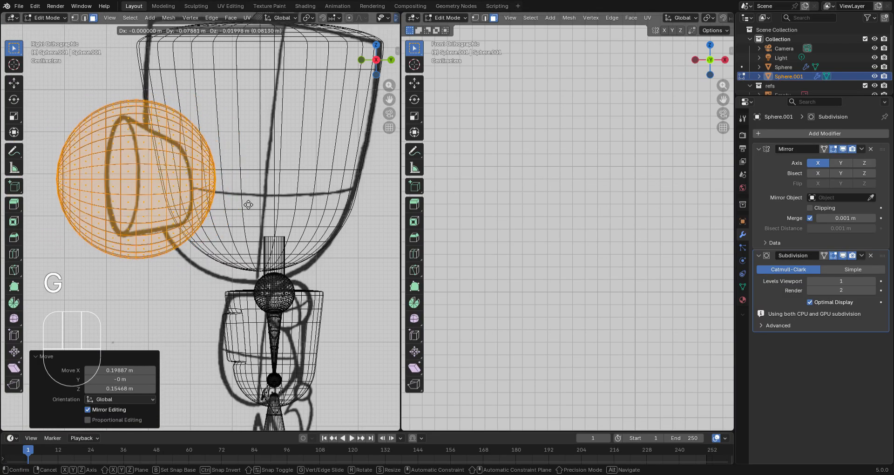
{"action": "left_click", "coordinate": [249, 208]}
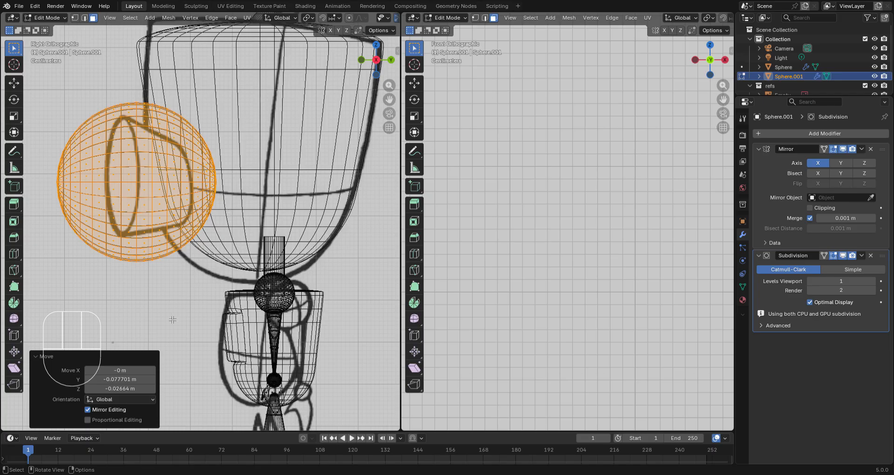
Scale the eye sphere down to the reference eye's height and nudge it about -0.01 m in Y and 0.002 m in Z
{"action": "key", "text": "s"}
{"action": "left_click", "coordinate": [153, 282]}
{"action": "key", "text": "g"}
{"action": "left_click", "coordinate": [152, 283]}
{"action": "key", "text": "s"}
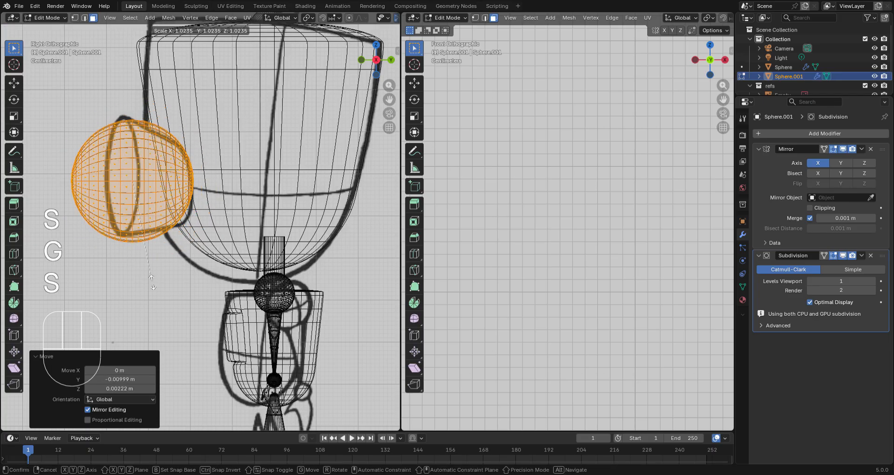
{"action": "left_click", "coordinate": [154, 283]}
Select the rear half of the eye sphere and move it about 0.186 m along Y into the head
{"action": "left_click", "coordinate": [183, 234]}
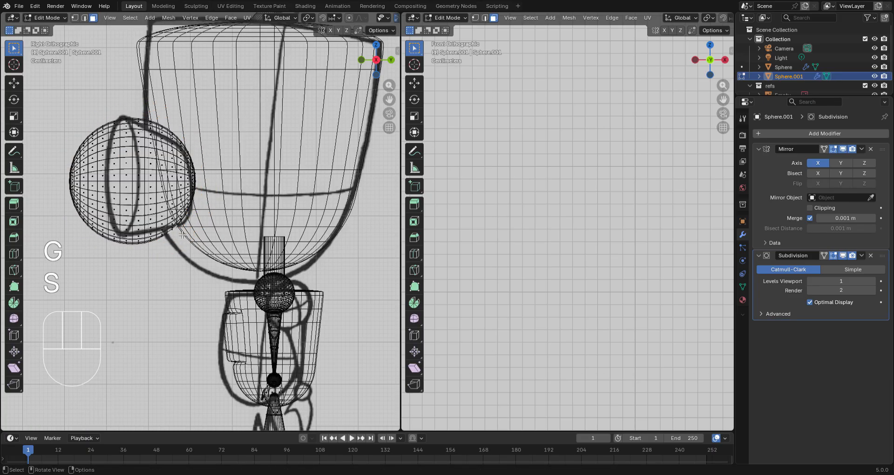
{"action": "key", "text": "b"}
{"action": "left_click_drag", "start_coordinate": [207, 260], "coordinate": [172, 141]}
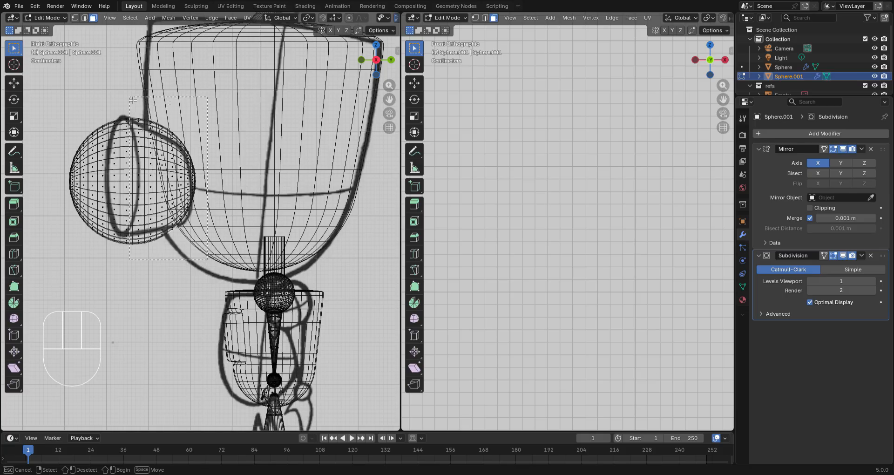
{"action": "left_click_drag", "start_coordinate": [133, 100], "coordinate": [132, 99]}
{"action": "key", "text": "g"}
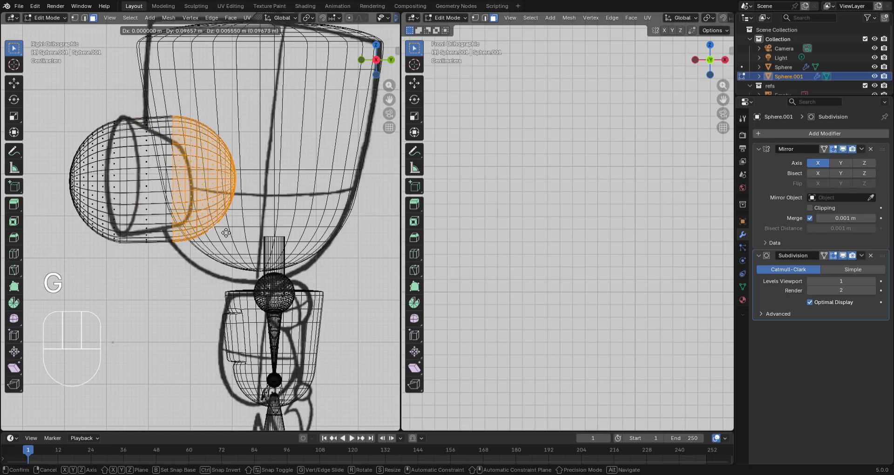
{"action": "right_click", "coordinate": [226, 233]}
{"action": "key", "text": "g"}
{"action": "key", "text": "y"}
{"action": "left_click", "coordinate": [286, 217]}
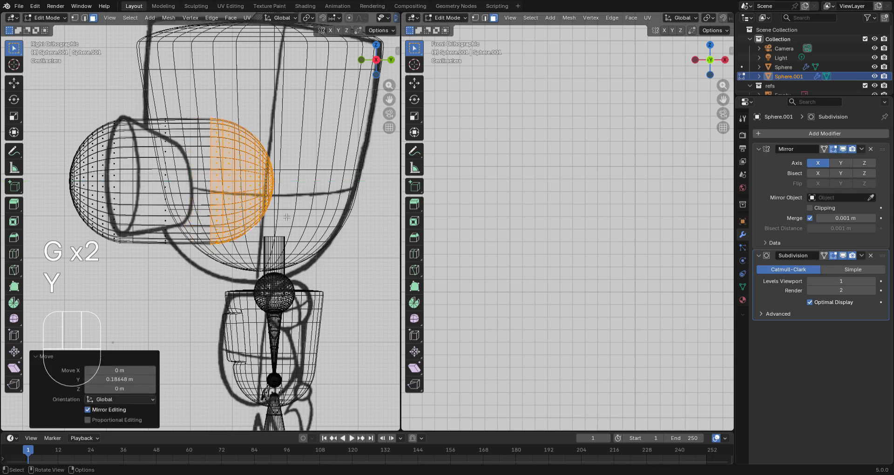
Scale the selected rear half to 0.415 to taper the eye, and move it about 0.044 m further along Y
{"action": "key", "text": "s"}
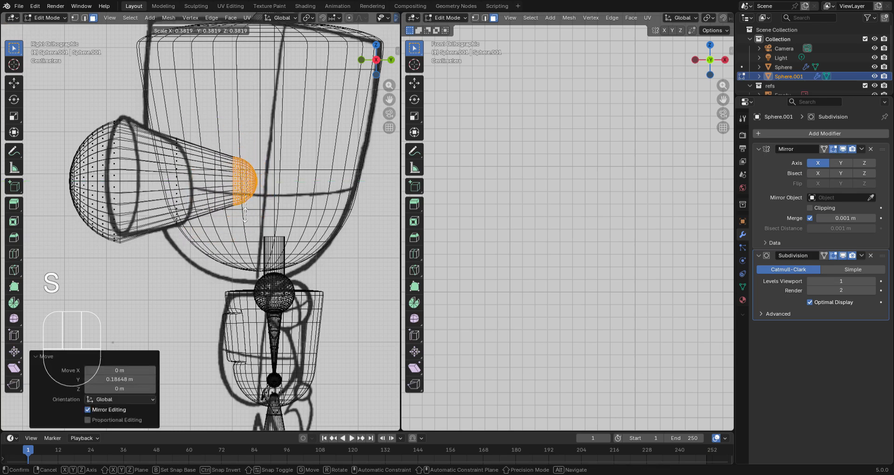
{"action": "left_click", "coordinate": [252, 222]}
{"action": "mouse_move", "coordinate": [252, 186]}
{"action": "middle_mouse_down"}
{"action": "mouse_move", "coordinate": [312, 224]}
{"action": "mouse_move", "coordinate": [331, 256]}
{"action": "mouse_move", "coordinate": [358, 227]}
{"action": "mouse_move", "coordinate": [289, 180]}
{"action": "mouse_move", "coordinate": [263, 204]}
{"action": "middle_mouse_up"}
{"action": "key", "text": "z"}
{"action": "left_click", "coordinate": [381, 250]}
{"action": "key", "text": "g"}
{"action": "key", "text": "y"}
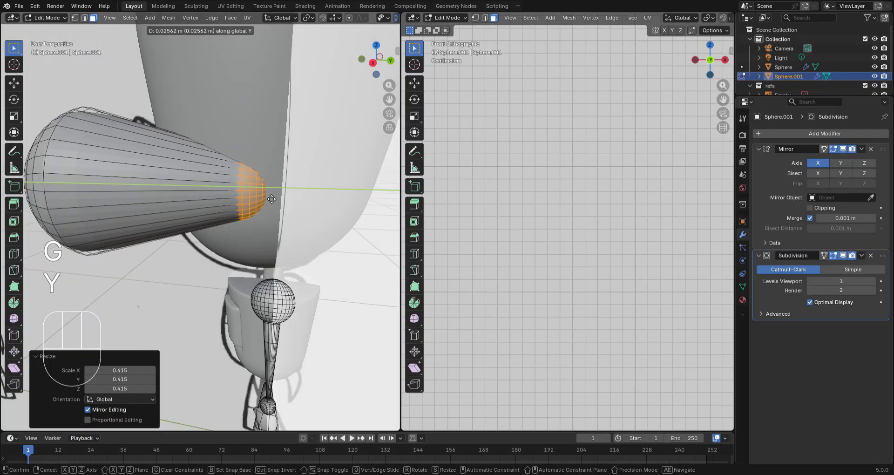
{"action": "left_click", "coordinate": [278, 195]}
{"action": "middle_click_drag", "start_coordinate": [278, 196], "coordinate": [291, 184]}
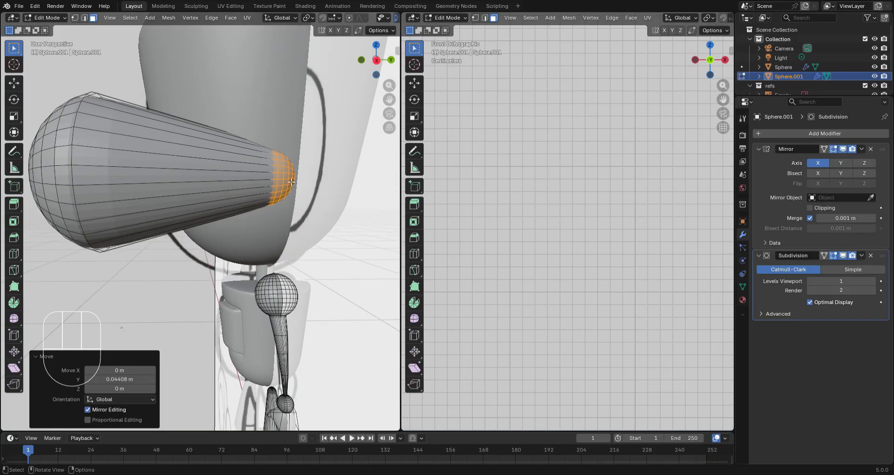
Sketch temporary annotation strokes around the narrow rear end of the eye cone in the side view, and erase them
{"action": "key", "text": "KP_3"}
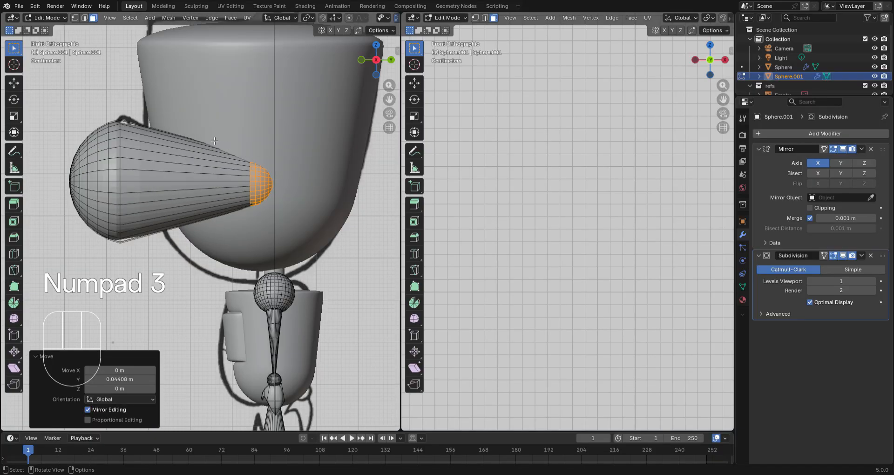
{"action": "key", "text": "d"}
{"action": "mouse_move", "coordinate": [195, 134]}
{"action": "left_mouse_down"}
{"action": "mouse_move", "coordinate": [244, 155]}
{"action": "mouse_move", "coordinate": [274, 203]}
{"action": "left_mouse_up"}
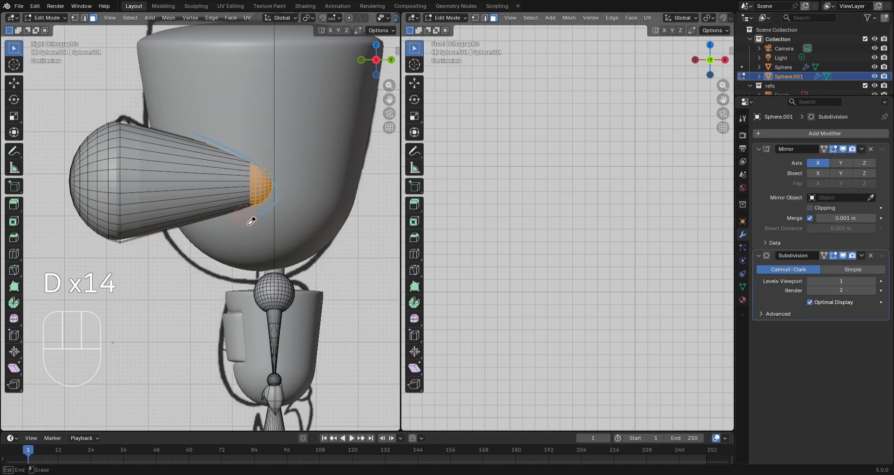
{"action": "middle_click_drag", "start_coordinate": [223, 143], "coordinate": [307, 163]}
Select the domed front half of the eye in the wireframe side view and flatten it with a Y scale of 0
{"action": "key", "text": "KP_3"}
{"action": "key", "text": "z"}
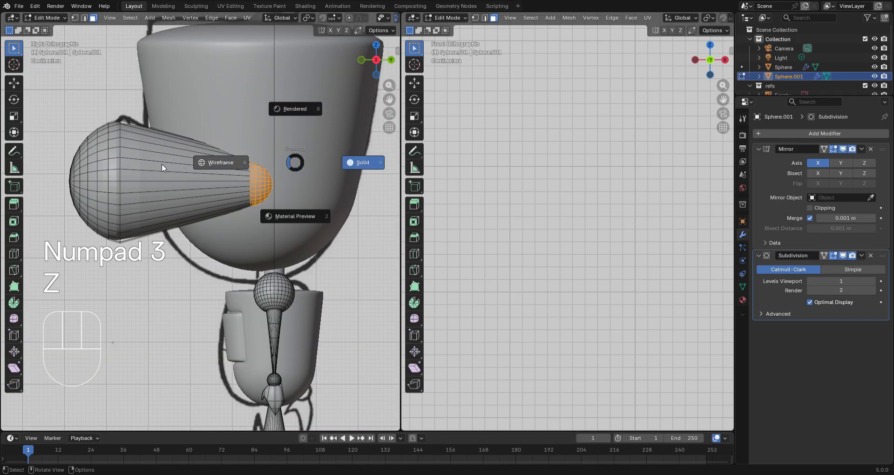
{"action": "left_click", "coordinate": [107, 217]}
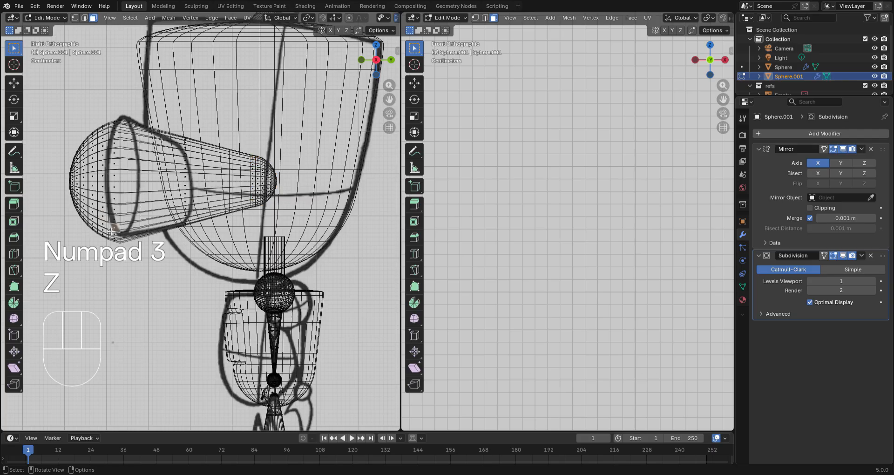
{"action": "key", "text": "n"}
{"action": "left_click", "coordinate": [123, 252]}
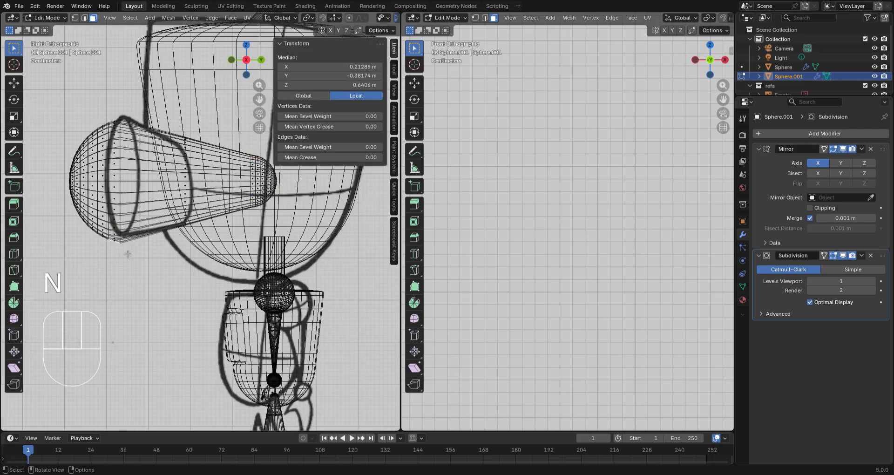
{"action": "key", "text": "b"}
{"action": "left_click_drag", "start_coordinate": [126, 261], "coordinate": [19, 97]}
{"action": "scroll", "coordinate": [276, 247], "scroll_direction": "down", "scroll_amount": 8}
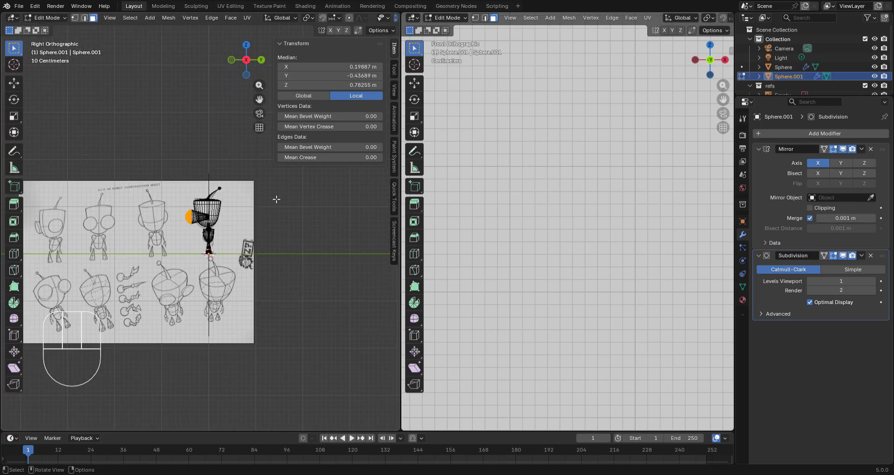
{"action": "key", "text": "n"}
{"action": "scroll", "coordinate": [224, 230], "scroll_direction": "up", "scroll_amount": 8}
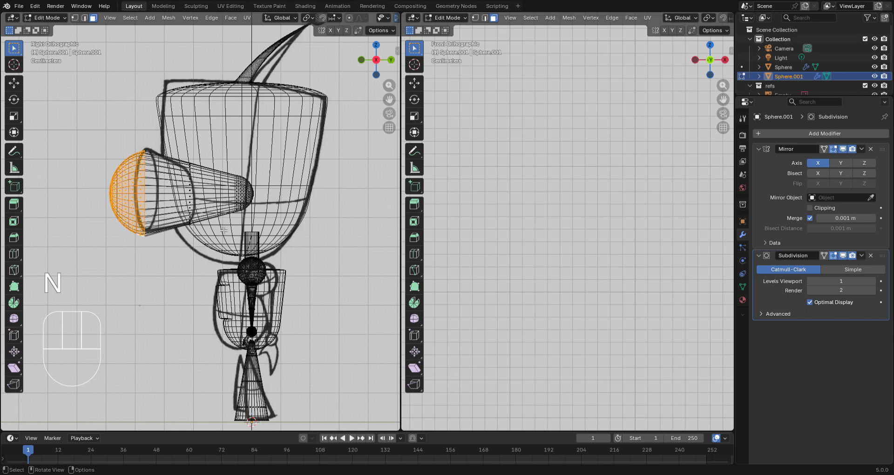
{"action": "key", "text": "s"}
{"action": "key", "text": "y"}
{"action": "key", "text": "0"}
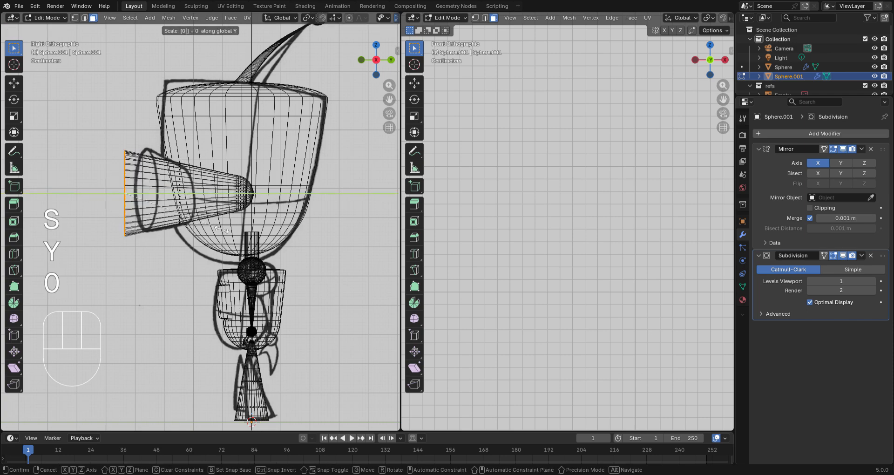
{"action": "key", "text": "Return"}
Move the flattened eye front about 0.082 m along Y onto the reference outline and return to solid shading
{"action": "key", "text": "g"}
{"action": "key", "text": "y"}
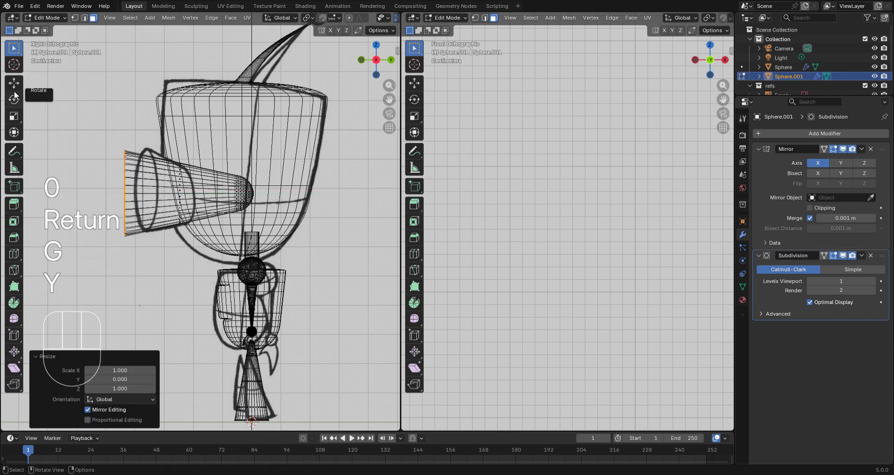
{"action": "key", "text": "g"}
{"action": "key", "text": "y"}
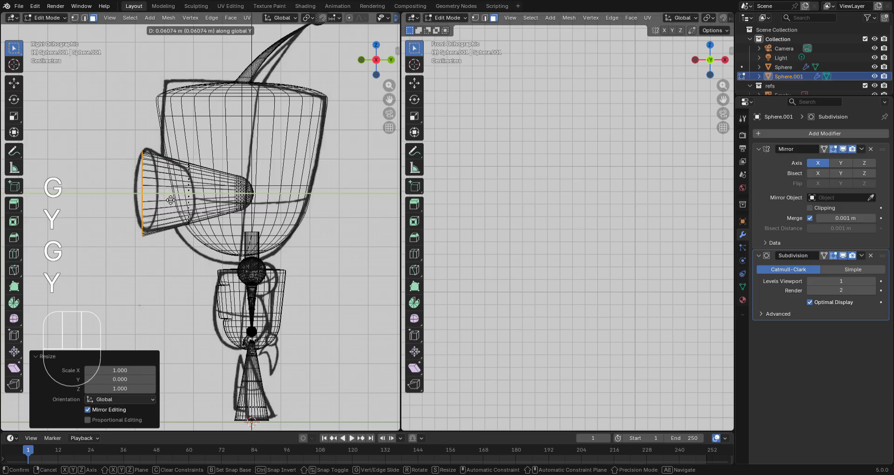
{"action": "left_click", "coordinate": [175, 202]}
{"action": "key", "text": "z"}
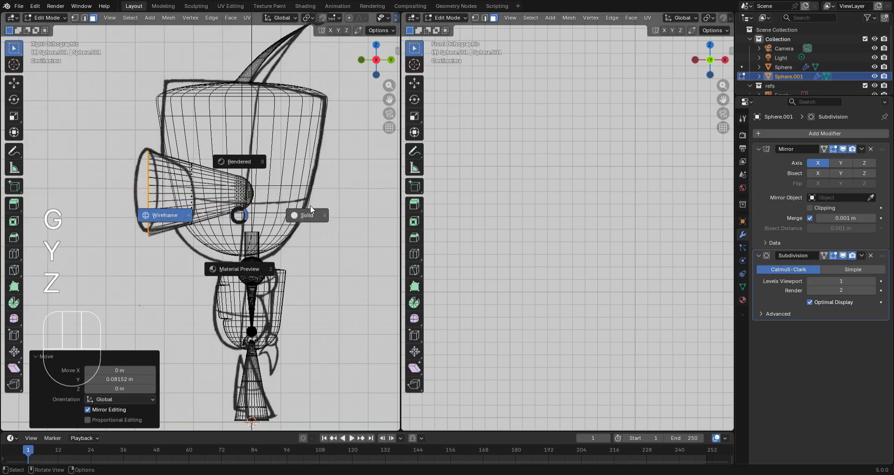
{"action": "left_click", "coordinate": [305, 212]}
{"action": "middle_click_drag", "start_coordinate": [177, 216], "coordinate": [261, 230]}
{"action": "scroll", "coordinate": [261, 230], "scroll_direction": "up", "scroll_amount": 2}
Select the outermost ring of faces on the eye's front disc and extrude it forward into a raised rim
{"action": "left_click", "coordinate": [312, 214]}
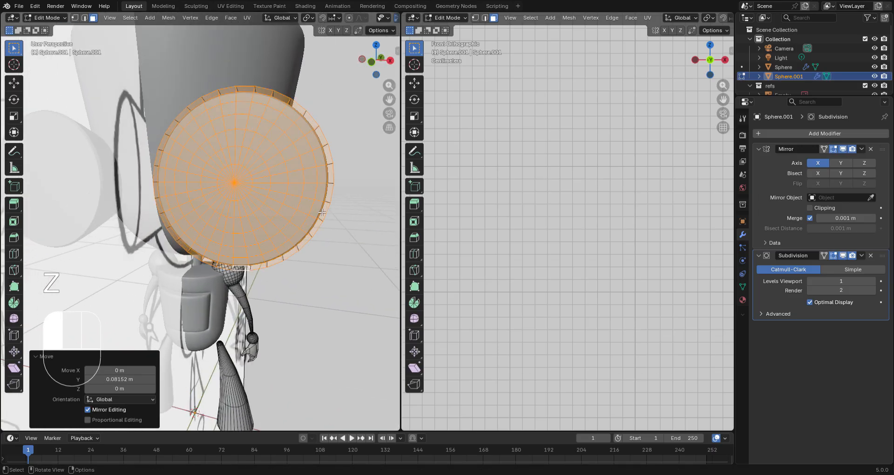
{"action": "left_click", "coordinate": [326, 199]}
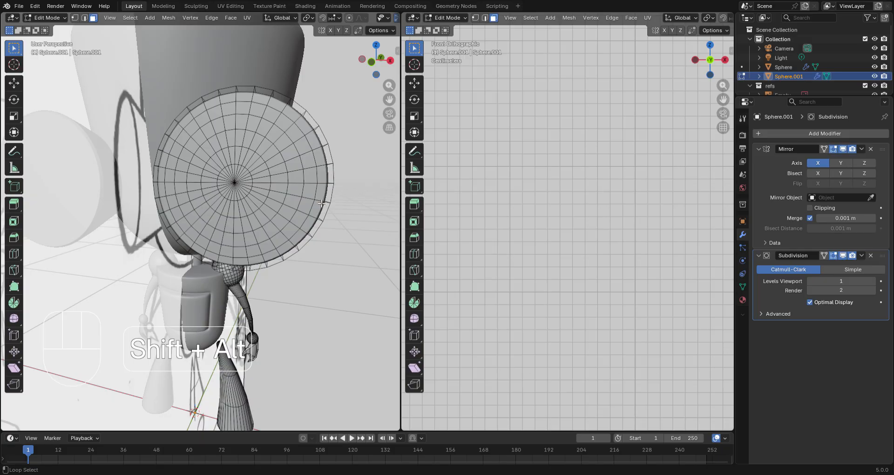
{"action": "left_click", "coordinate": [322, 203], "text": "alt+shift"}
{"action": "key", "text": "alt+a"}
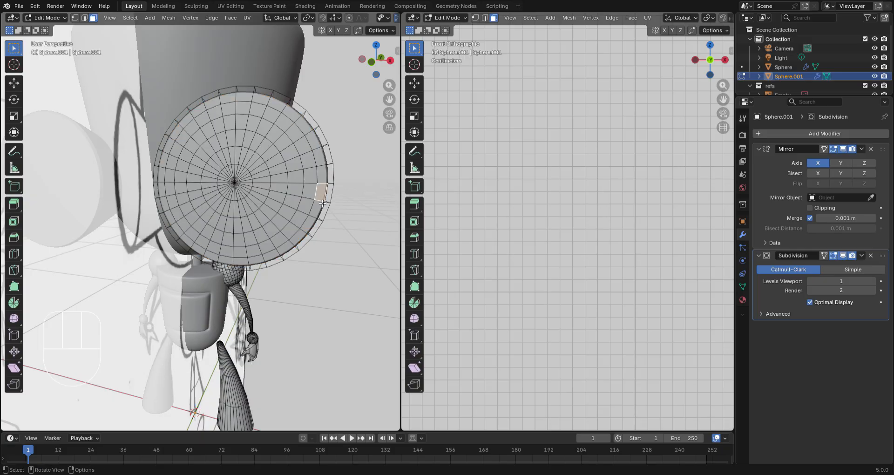
{"action": "scroll", "coordinate": [323, 200], "scroll_direction": "up", "scroll_amount": 3}
{"action": "middle_click_drag", "start_coordinate": [334, 206], "coordinate": [258, 216], "text": "shift"}
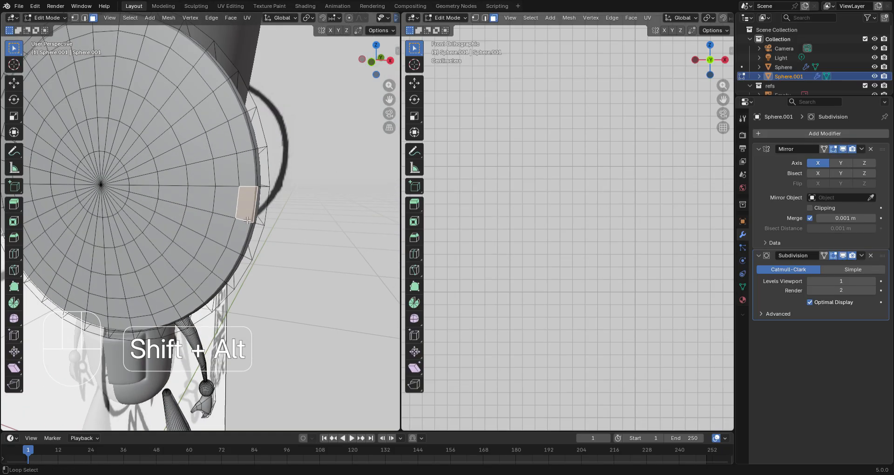
{"action": "left_click", "coordinate": [246, 223], "text": "alt+shift"}
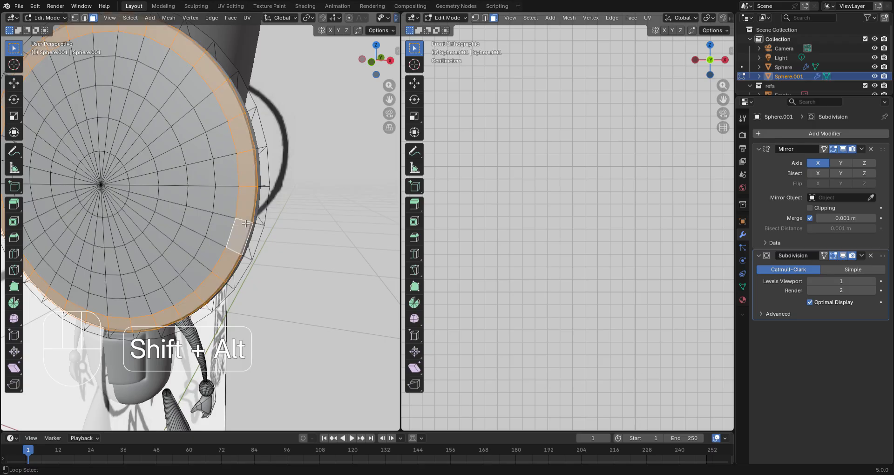
{"action": "left_click", "coordinate": [241, 201], "text": "alt+shift"}
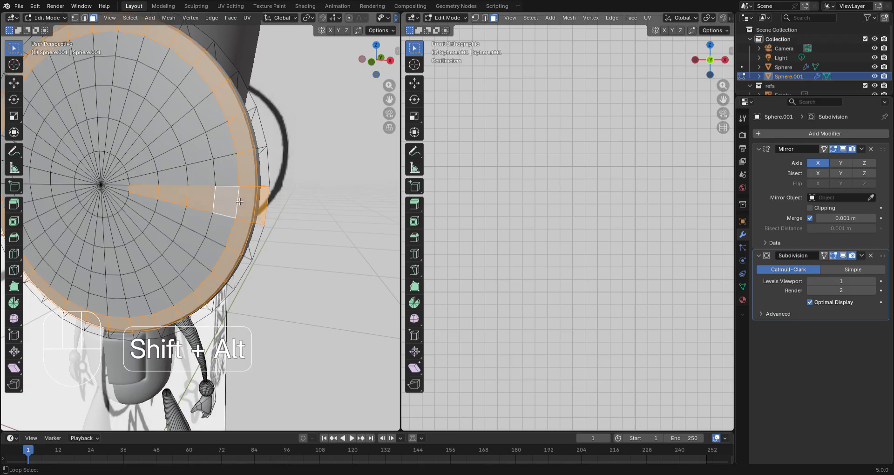
{"action": "left_click", "coordinate": [250, 226]}
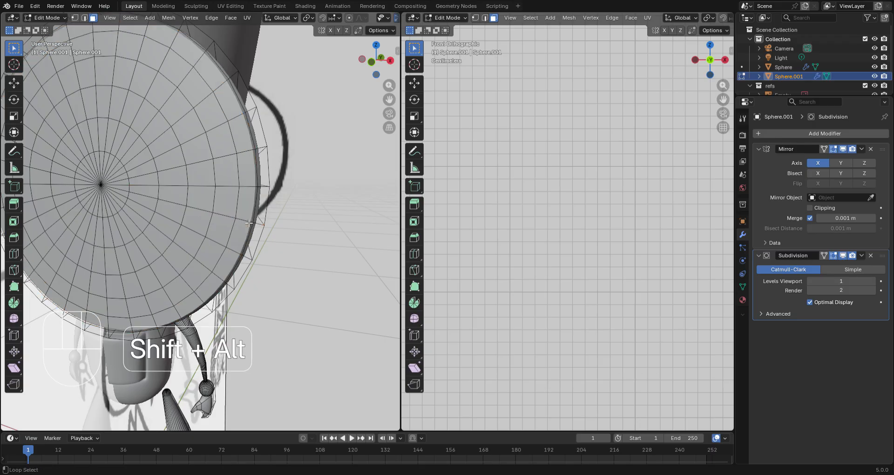
{"action": "left_click", "coordinate": [250, 226], "text": "alt+shift"}
{"action": "middle_click_drag", "start_coordinate": [250, 226], "coordinate": [190, 248]}
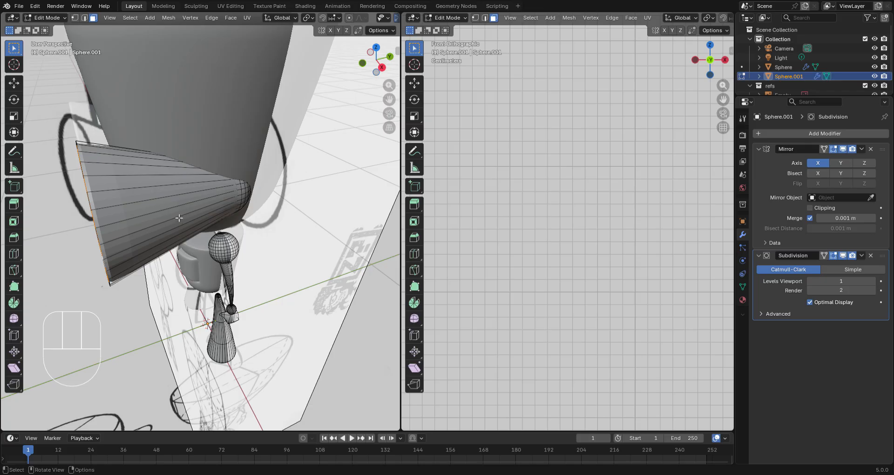
{"action": "key", "text": "e"}
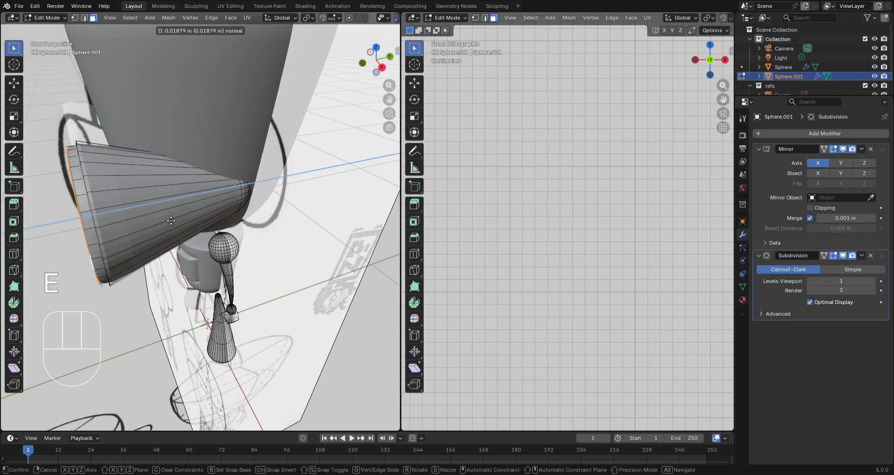
{"action": "left_click", "coordinate": [168, 225]}
Check the rim in Object Mode and apply Shade Smooth to the mirrored eye and limb object
{"action": "middle_click_drag", "start_coordinate": [168, 225], "coordinate": [140, 185]}
{"action": "key", "text": "Tab"}
{"action": "scroll", "coordinate": [251, 205], "scroll_direction": "down", "scroll_amount": 4}
{"action": "scroll", "coordinate": [231, 201], "scroll_direction": "up", "scroll_amount": 4}
{"action": "key", "text": "Tab"}
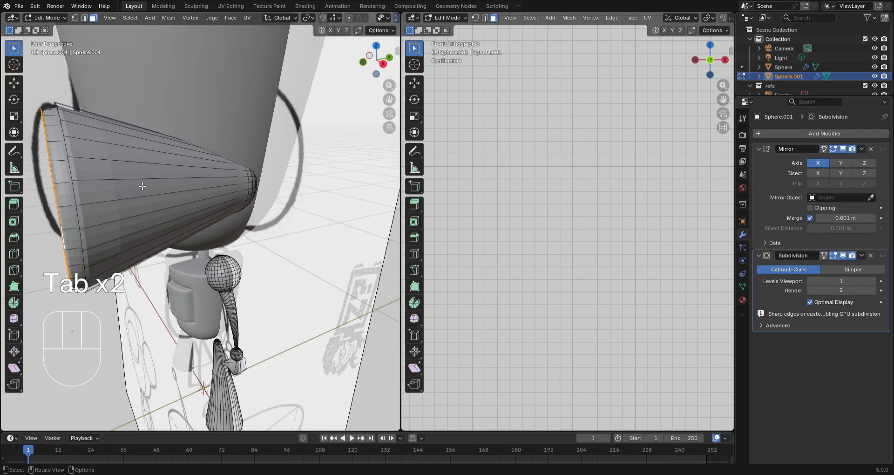
{"action": "key", "text": "Tab"}
{"action": "right_click", "coordinate": [139, 179]}
{"action": "left_click", "coordinate": [139, 179]}
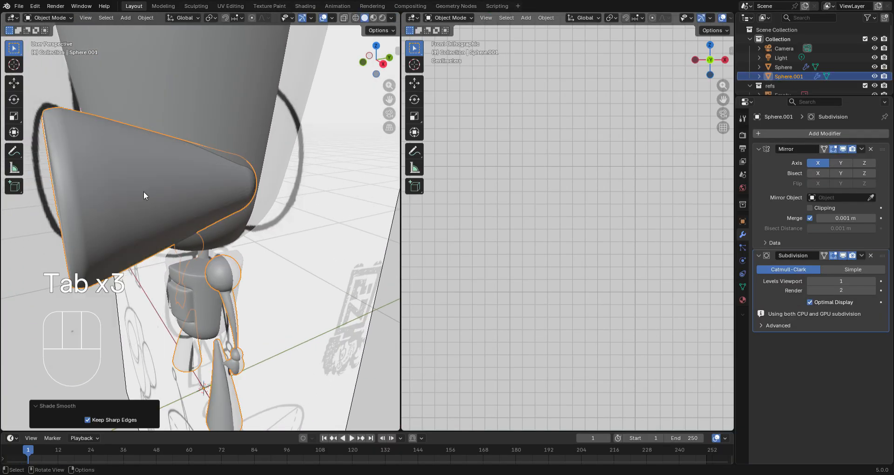
Exclude the refs collection from the view layer and inspect the robot without its reference from the front and at an angle
{"action": "middle_click_drag", "start_coordinate": [181, 208], "coordinate": [254, 189]}
{"action": "key", "text": "KP_1"}
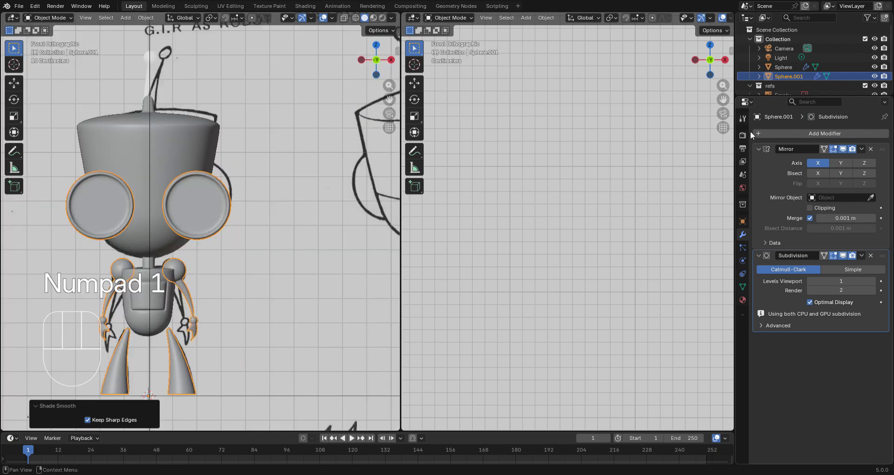
{"action": "left_click", "coordinate": [865, 85]}
{"action": "scroll", "coordinate": [196, 280], "scroll_direction": "down", "scroll_amount": 2}
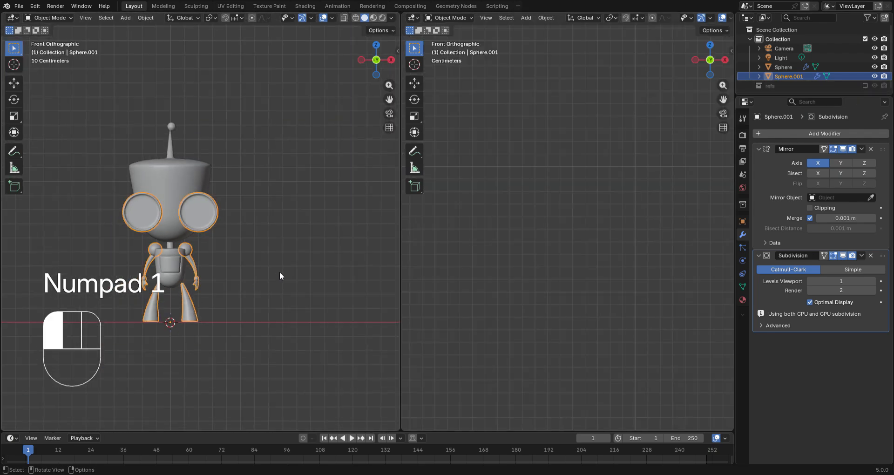
{"action": "left_click", "coordinate": [279, 272]}
{"action": "middle_click_drag", "start_coordinate": [279, 272], "coordinate": [319, 271]}
{"action": "scroll", "coordinate": [303, 270], "scroll_direction": "up", "scroll_amount": 3}
Enter Edit Mode with vertex selection and select the outer edge loop around the raised eye rim
{"action": "key", "text": "Tab"}
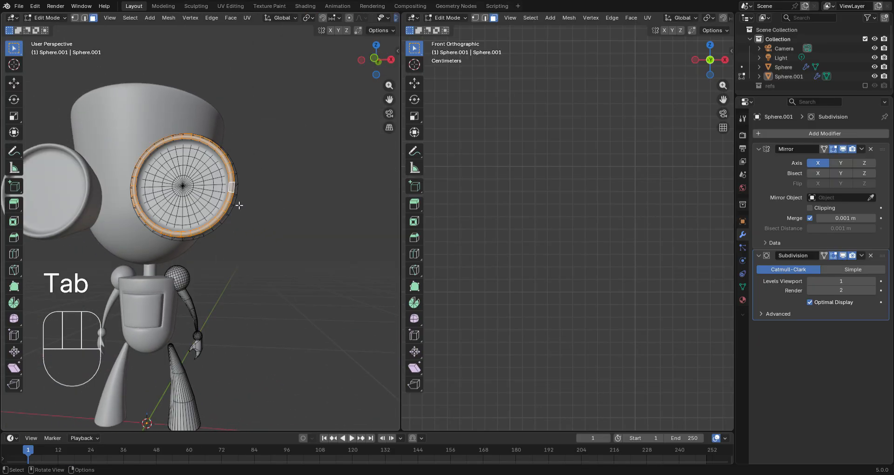
{"action": "middle_click_drag", "start_coordinate": [238, 206], "coordinate": [222, 242]}
{"action": "scroll", "coordinate": [217, 241], "scroll_direction": "up", "scroll_amount": 5}
{"action": "key", "text": "1"}
{"action": "left_click", "coordinate": [191, 216]}
{"action": "left_click", "coordinate": [191, 217], "text": "alt+shift"}
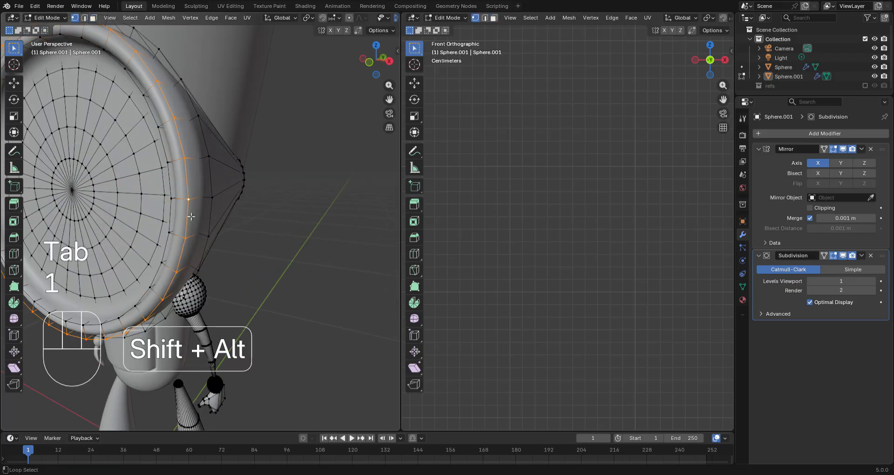
Try single-segment bevels on the outer edge loop of the eye rim and undo the attempt
{"action": "key", "text": "ctrl+b"}
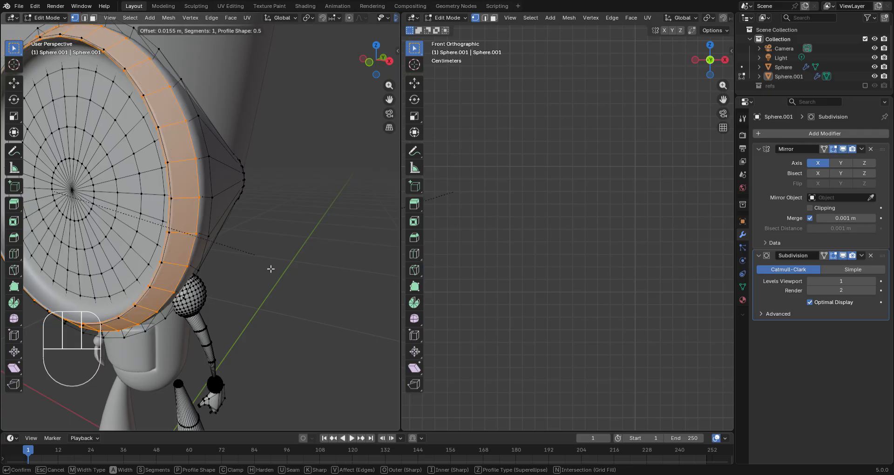
{"action": "key", "text": "Escape"}
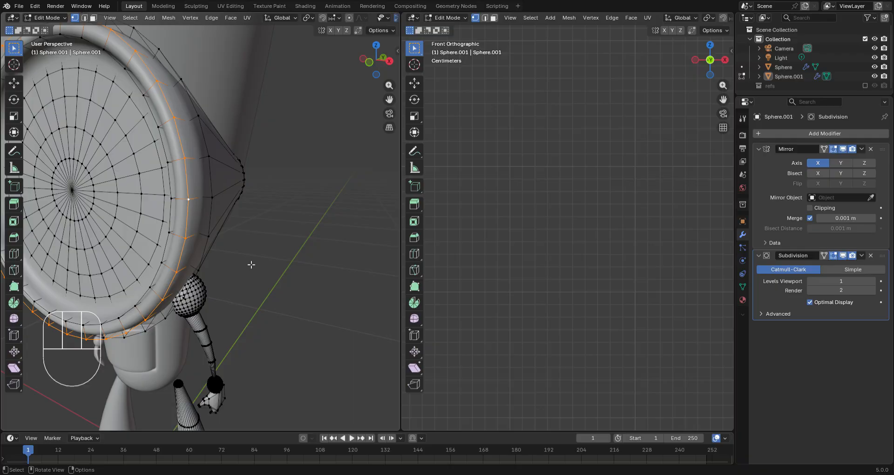
{"action": "key", "text": "ctrl+z"}
{"action": "left_click", "coordinate": [195, 233], "text": "alt+shift"}
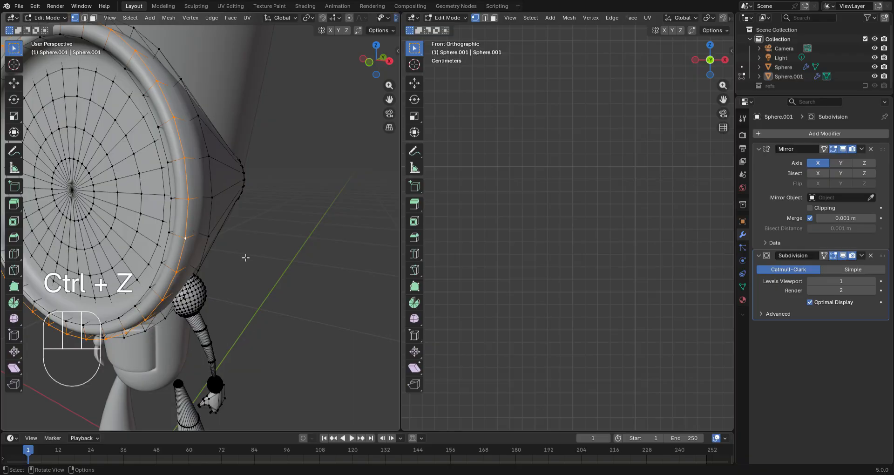
{"action": "key", "text": "ctrl+b"}
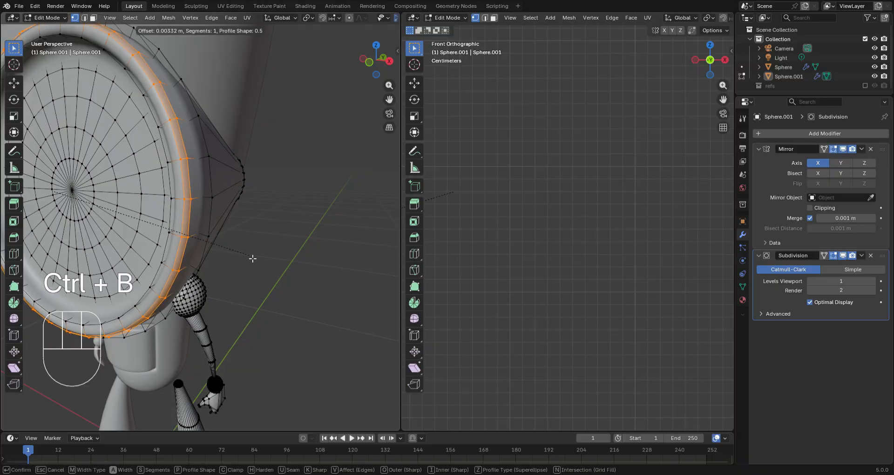
{"action": "left_click", "coordinate": [248, 258]}
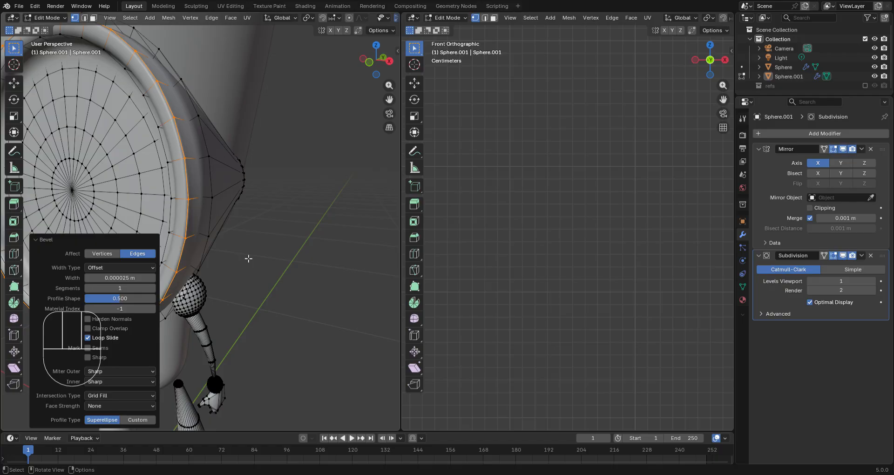
{"action": "key", "text": "ctrl+z"}
Bevel the rim's outer edge loop with a narrow single segment and clear the selection
{"action": "key", "text": "ctrl+b"}
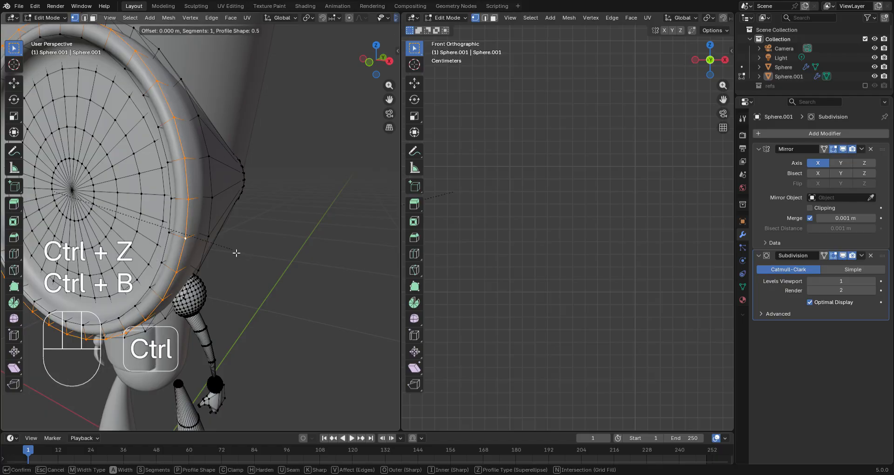
{"action": "left_click", "coordinate": [242, 254]}
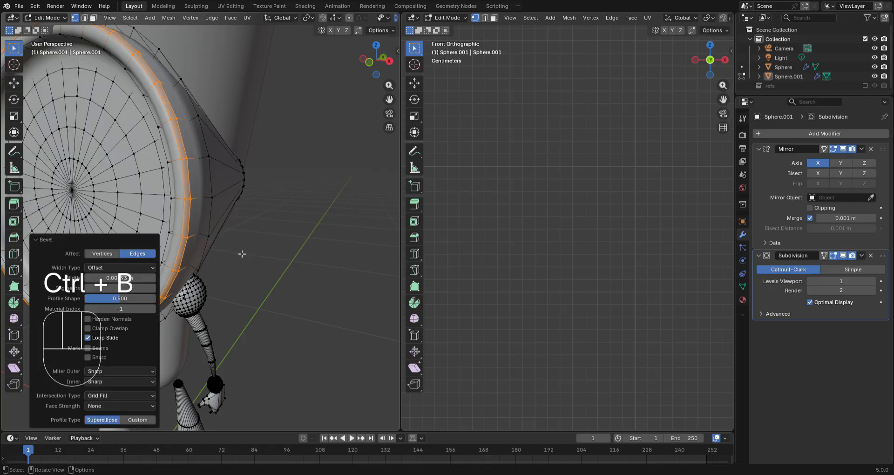
{"action": "middle_click_drag", "start_coordinate": [241, 254], "coordinate": [270, 231]}
{"action": "key", "text": "alt+a"}
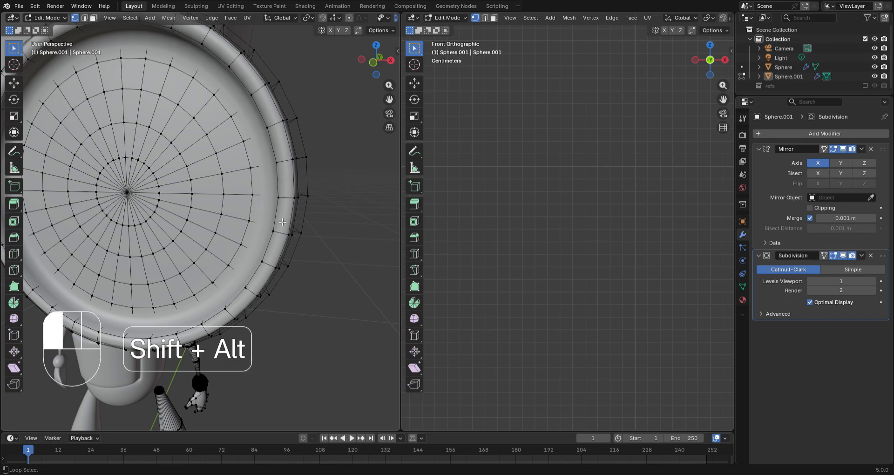
Try beveling the inner edge loop on the rim's front by about 0.01 m and check the shading
{"action": "left_click", "coordinate": [276, 218], "text": "alt+shift"}
{"action": "key", "text": "ctrl+b"}
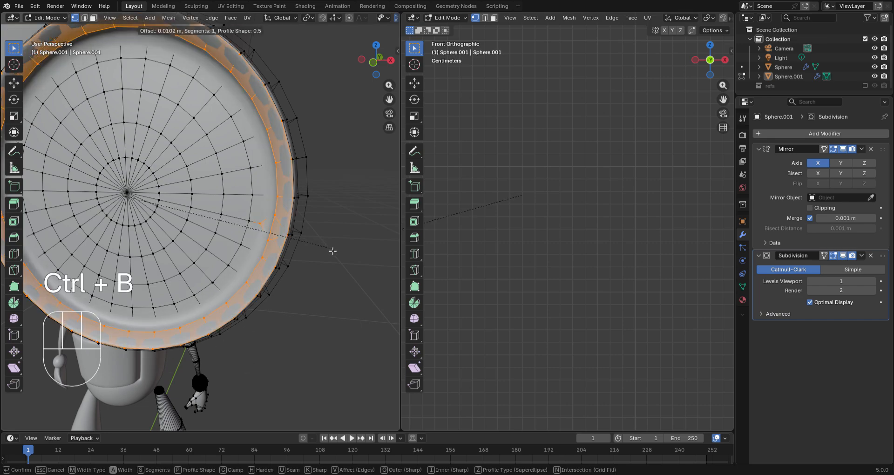
{"action": "left_click", "coordinate": [333, 251]}
{"action": "key", "text": "Tab"}
{"action": "middle_click_drag", "start_coordinate": [294, 239], "coordinate": [315, 260]}
{"action": "key", "text": "Tab"}
{"action": "scroll", "coordinate": [316, 262], "scroll_direction": "up", "scroll_amount": 3}
{"action": "scroll", "coordinate": [313, 332], "scroll_direction": "down", "scroll_amount": 2}
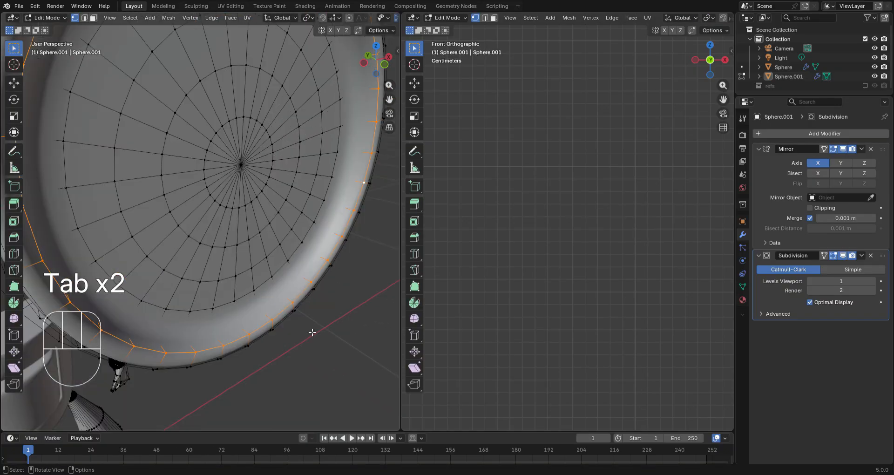
Try a 0.0043 m single-segment bevel on the rim's inner front loop and undo it
{"action": "key", "text": "ctrl+b"}
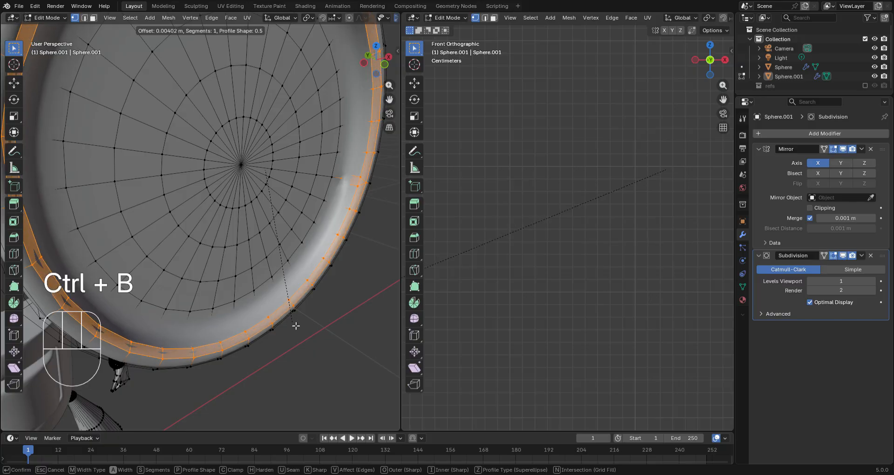
{"action": "left_click", "coordinate": [297, 325]}
{"action": "middle_click_drag", "start_coordinate": [295, 323], "coordinate": [265, 301]}
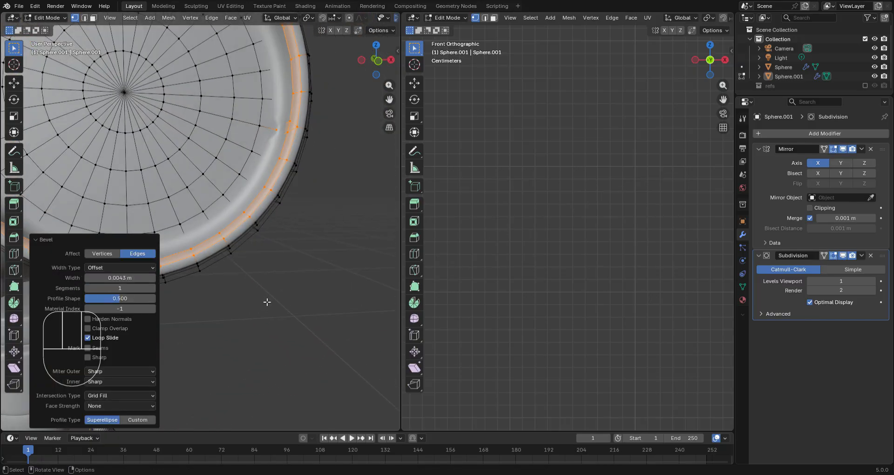
{"action": "key", "text": "ctrl+z"}
{"action": "key", "text": "ctrl+z"}
{"action": "key", "text": "Tab"}
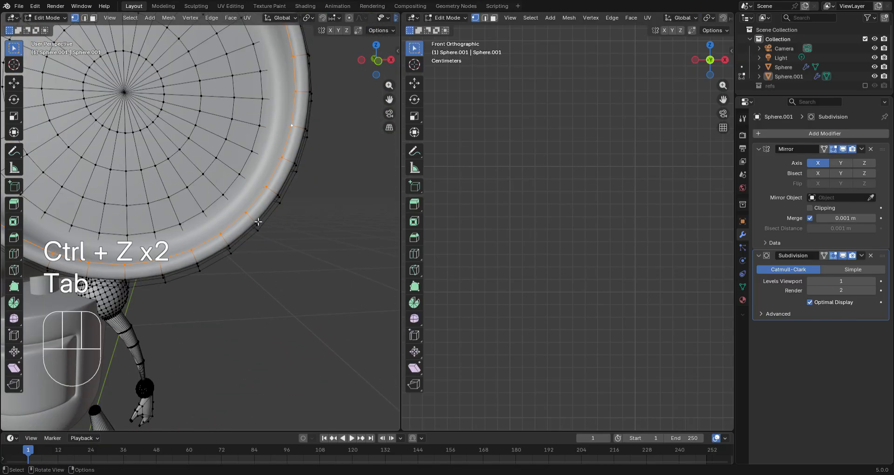
Reselect the rim's inner front edge loop, bevel it 0.00136 m with one segment, and check it in Object Mode
{"action": "key", "text": "alt+a"}
{"action": "left_click", "coordinate": [298, 153], "text": "alt+shift"}
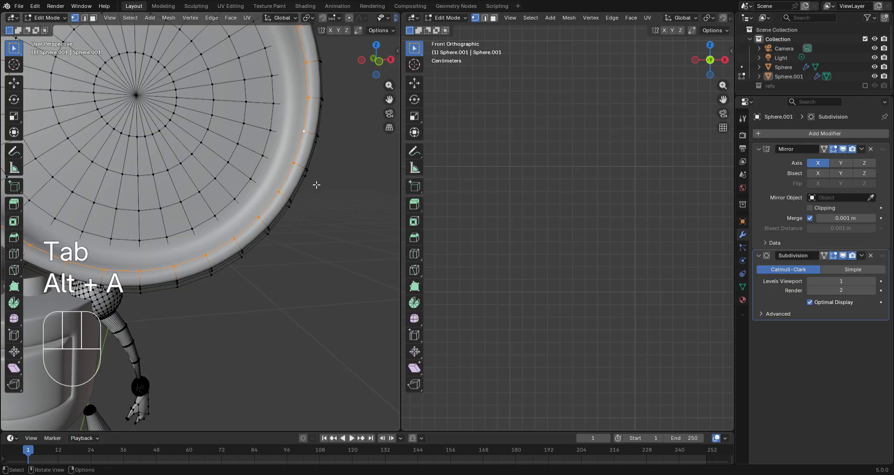
{"action": "key", "text": "ctrl+b"}
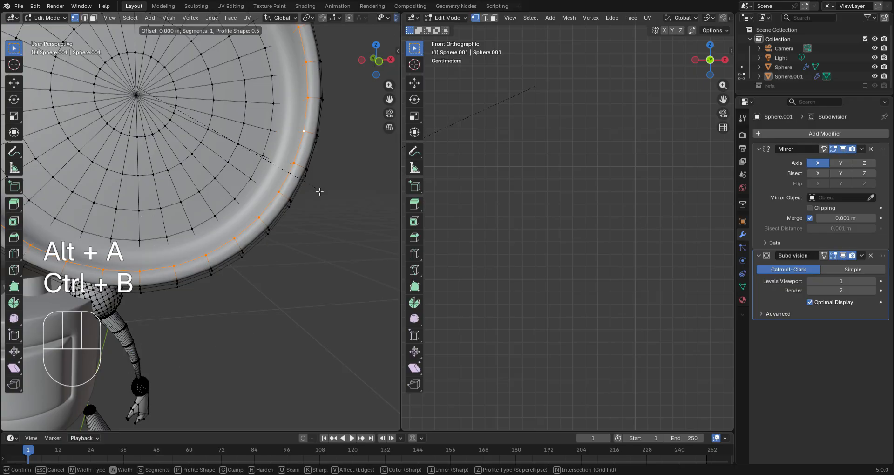
{"action": "left_click", "coordinate": [321, 192]}
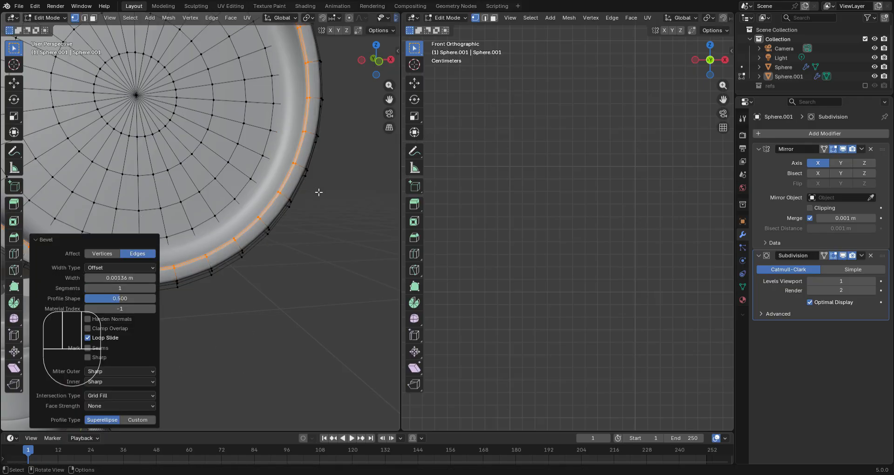
{"action": "key", "text": "Tab"}
{"action": "scroll", "coordinate": [315, 189], "scroll_direction": "down", "scroll_amount": 3}
{"action": "scroll", "coordinate": [298, 189], "scroll_direction": "up", "scroll_amount": 3}
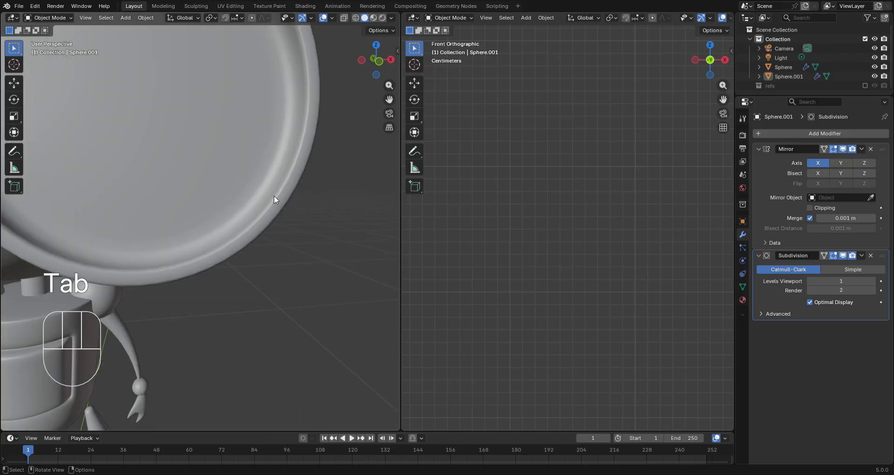
Select the edge loop where the rim meets the eye disc in wireframe, bevel it about 0.003 m, and inspect the smoothed rim
{"action": "key", "text": "Tab"}
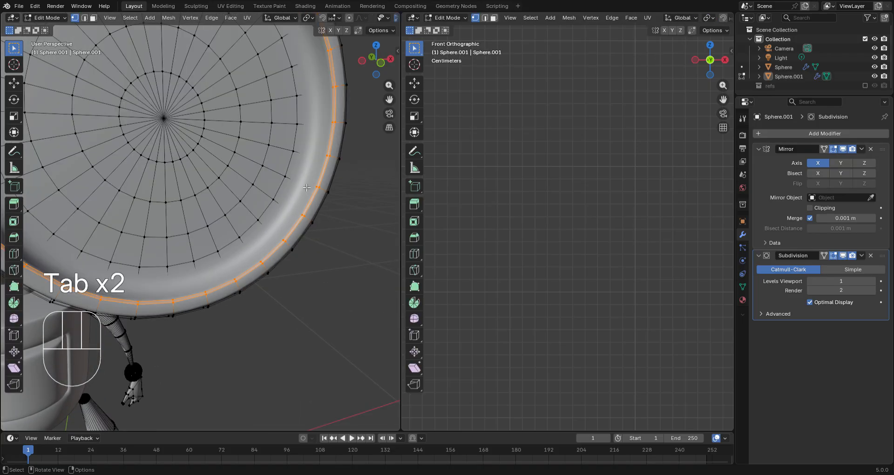
{"action": "key", "text": "z"}
{"action": "left_click", "coordinate": [265, 182]}
{"action": "key", "text": "alt+a"}
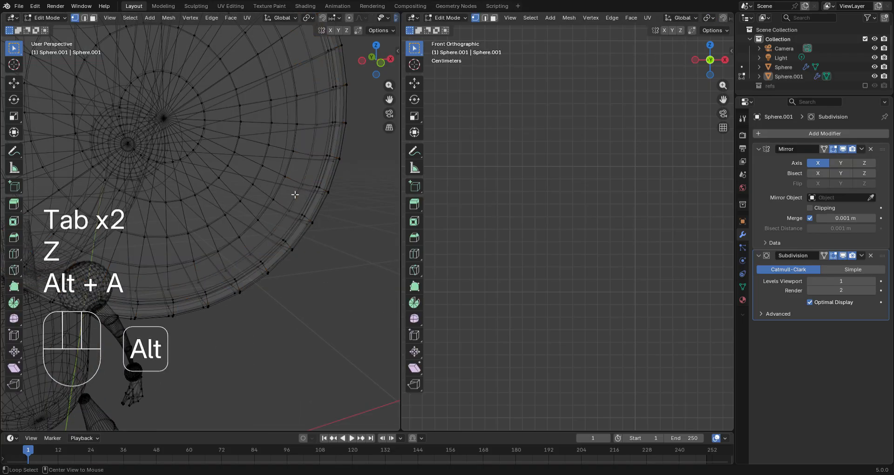
{"action": "left_click", "coordinate": [294, 195], "text": "alt+shift"}
{"action": "key", "text": "z"}
{"action": "left_click", "coordinate": [348, 212]}
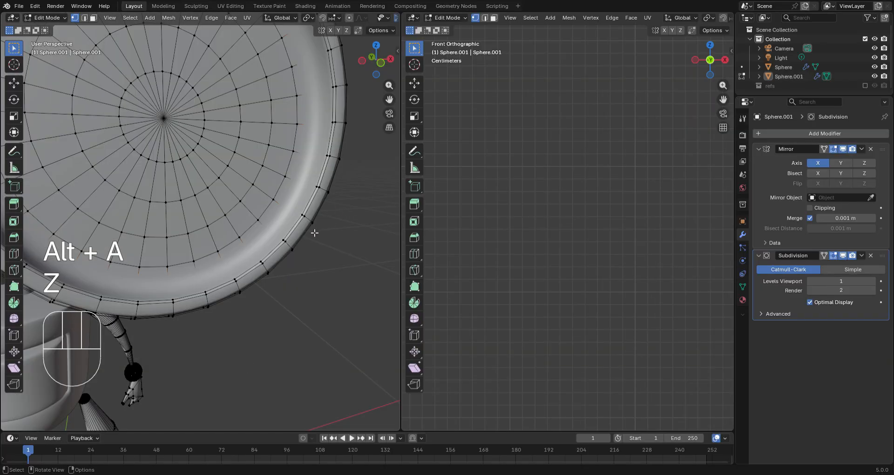
{"action": "key", "text": "ctrl+b"}
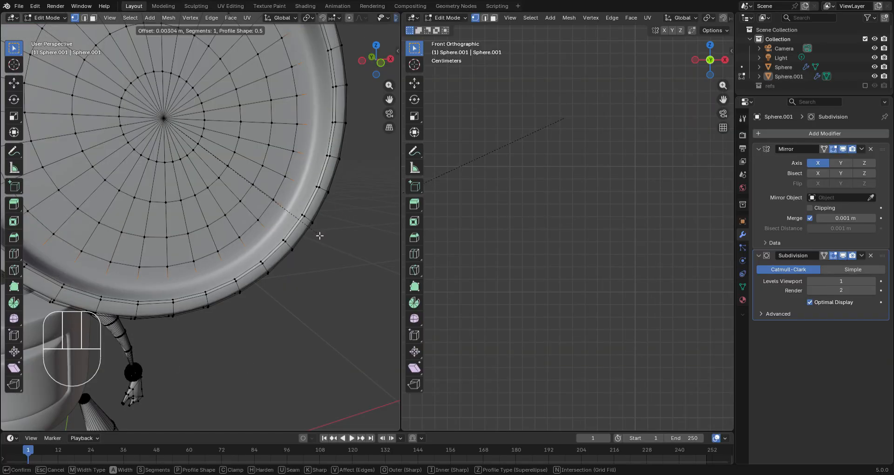
{"action": "left_click", "coordinate": [317, 233]}
{"action": "key", "text": "Tab"}
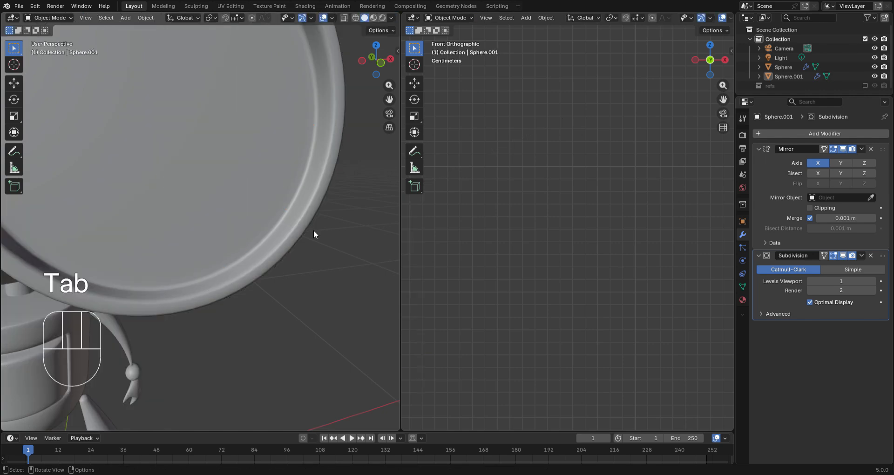
{"action": "scroll", "coordinate": [313, 230], "scroll_direction": "down", "scroll_amount": 7}
{"action": "scroll", "coordinate": [284, 212], "scroll_direction": "up", "scroll_amount": 8}
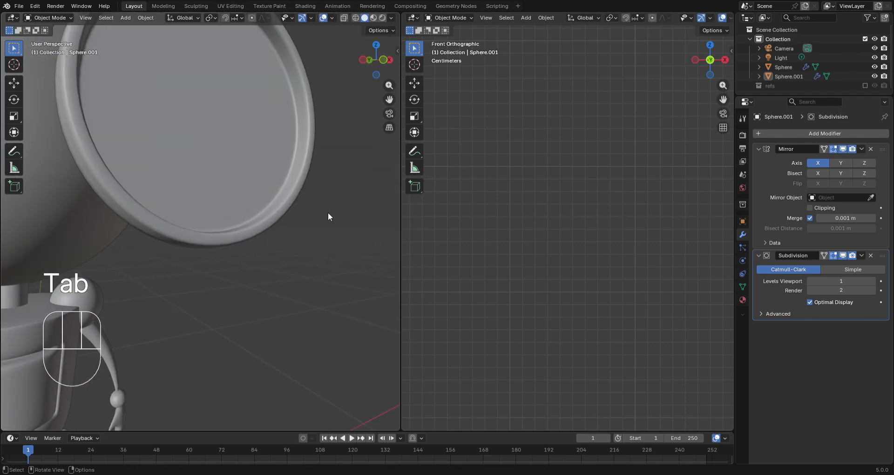
Try deleting the edge loop behind the rim on the eye cone's wide end, and undo it
{"action": "scroll", "coordinate": [302, 215], "scroll_direction": "down", "scroll_amount": 3}
{"action": "middle_click_drag", "start_coordinate": [286, 217], "coordinate": [217, 180]}
{"action": "key", "text": "Tab"}
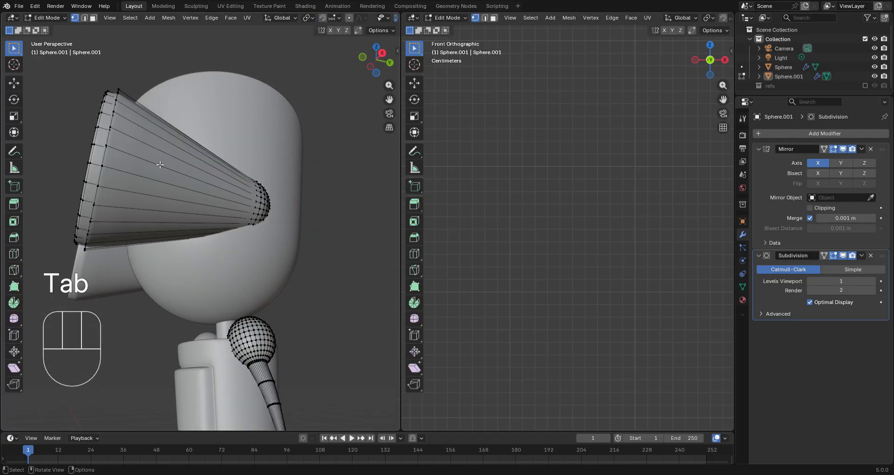
{"action": "left_click", "coordinate": [107, 157], "text": "alt+shift"}
{"action": "key", "text": "x"}
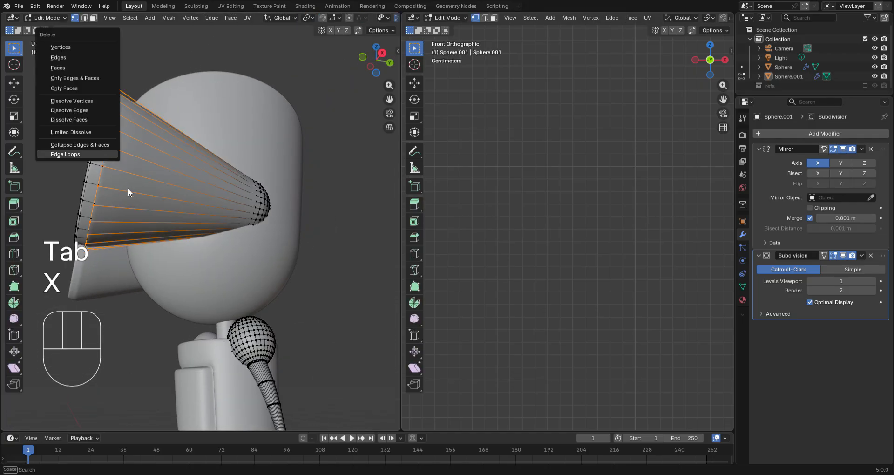
{"action": "key", "text": "g"}
{"action": "key", "text": "ctrl+z"}
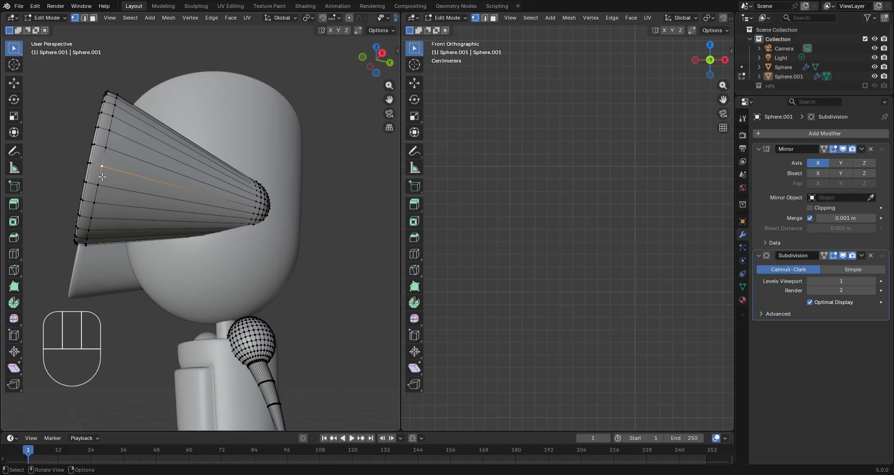
Try removing the loop selection behind the rim with Delete Edge Loops, inspect the eye front, and undo the deletion
{"action": "left_click", "coordinate": [99, 176], "text": "alt+shift"}
{"action": "key", "text": "x"}
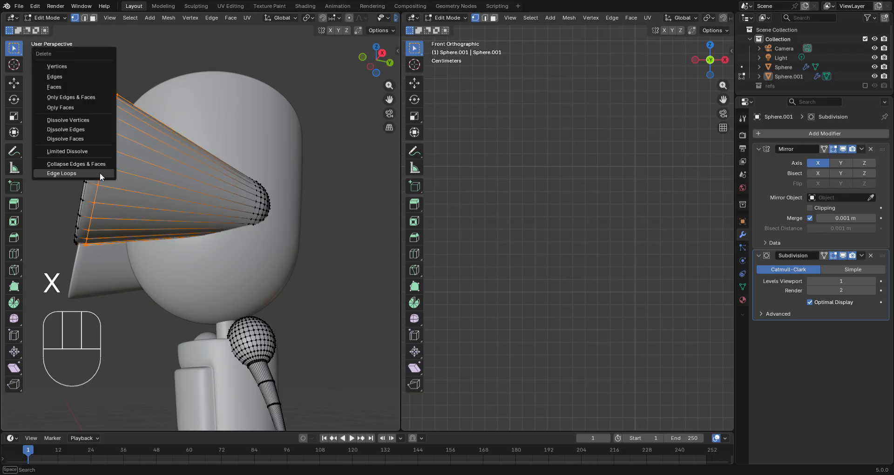
{"action": "left_click", "coordinate": [100, 172]}
{"action": "middle_click_drag", "start_coordinate": [138, 189], "coordinate": [136, 163]}
{"action": "key", "text": "Tab"}
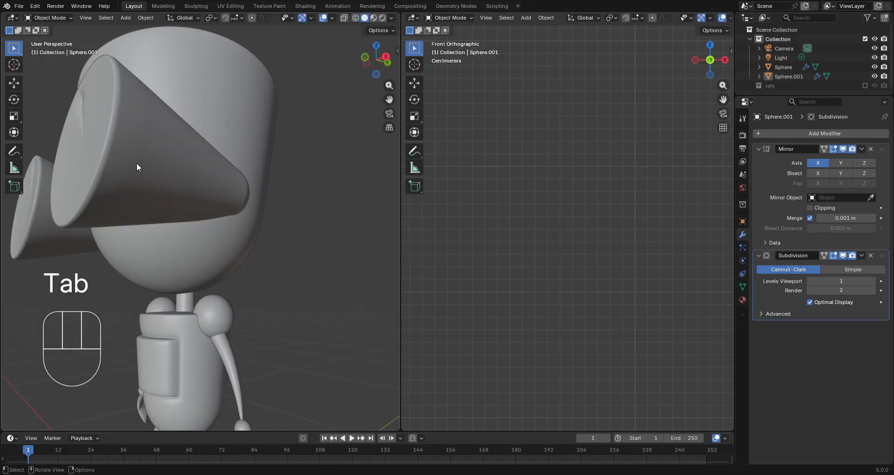
{"action": "middle_click_drag", "start_coordinate": [142, 132], "coordinate": [213, 168]}
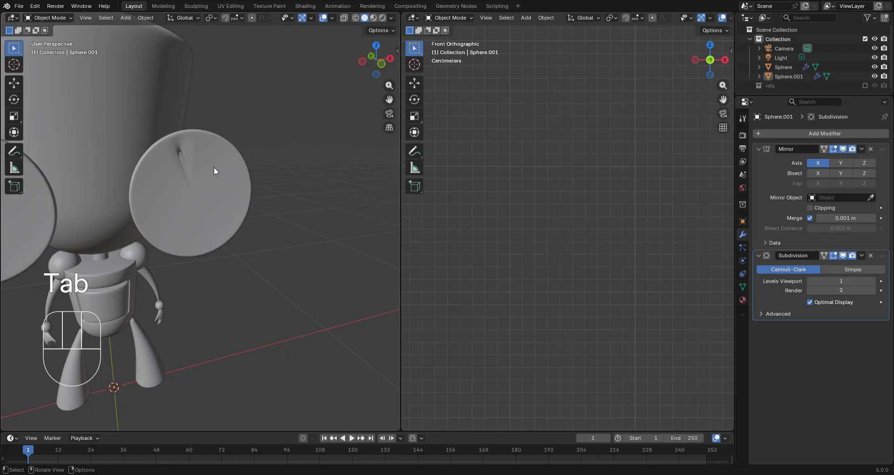
{"action": "key", "text": "ctrl+z"}
{"action": "key", "text": "ctrl+z"}
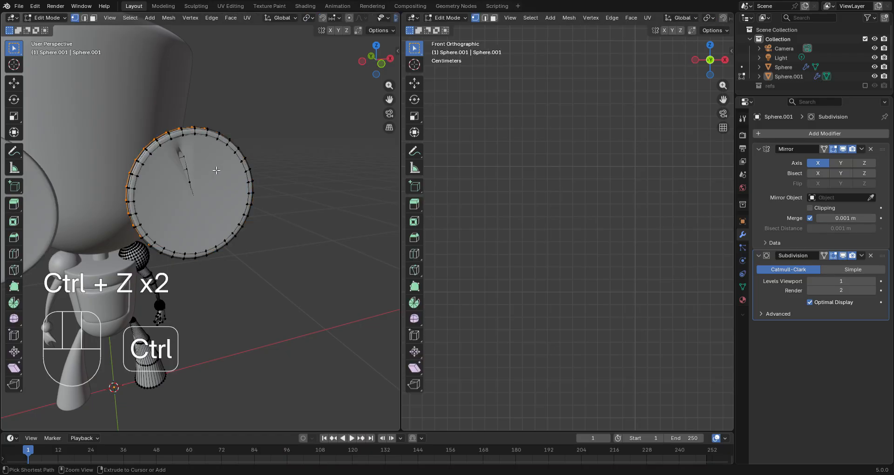
{"action": "key", "text": "ctrl+z"}
{"action": "key", "text": "ctrl+z"}
Select the edge loop behind the rim on the eye cone's wide end and try vertex-sliding it along the cone
{"action": "middle_click_drag", "start_coordinate": [218, 176], "coordinate": [148, 157]}
{"action": "key", "text": "Tab"}
{"action": "scroll", "coordinate": [119, 167], "scroll_direction": "up", "scroll_amount": 2}
{"action": "left_click", "coordinate": [112, 143], "text": "alt+shift"}
{"action": "key", "text": "g"}
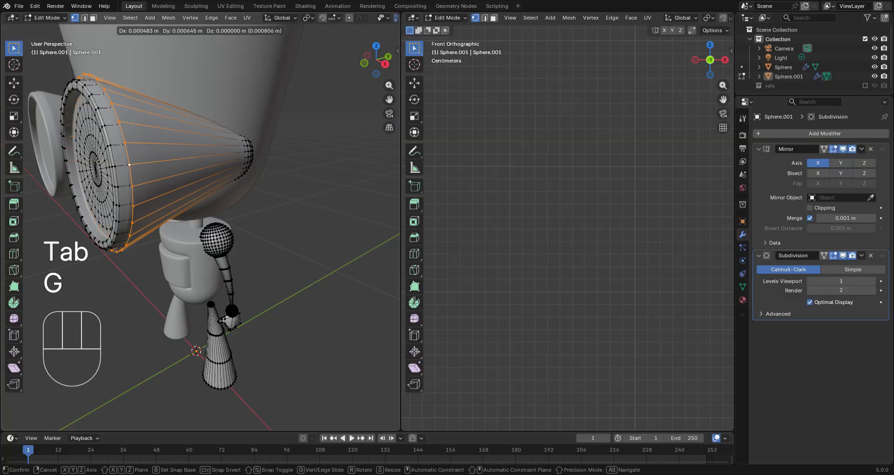
{"action": "key", "text": "g"}
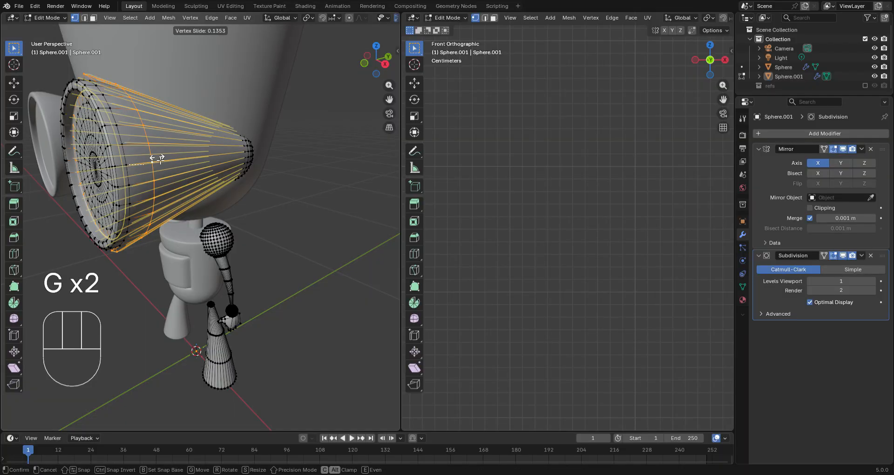
{"action": "right_click", "coordinate": [156, 159]}
Try deleting the selected edge loop behind the rim with Delete Edge Loops, inspect the cone, and undo the deletion
{"action": "key", "text": "x"}
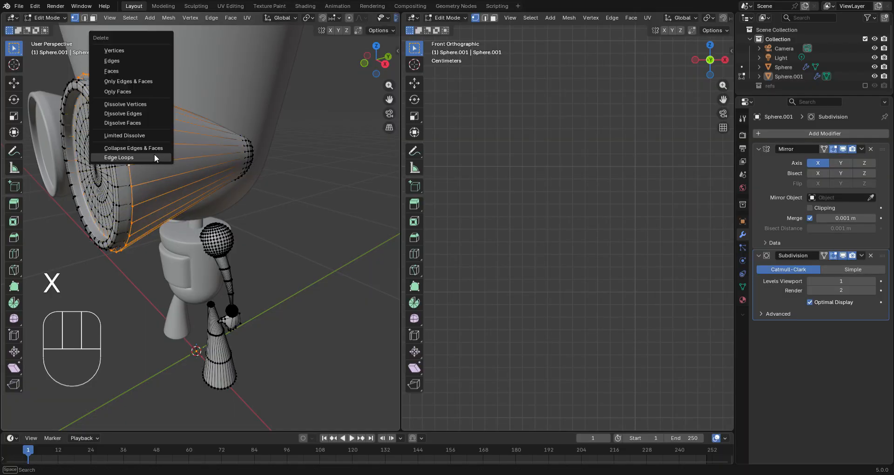
{"action": "left_click", "coordinate": [155, 157]}
{"action": "middle_click_drag", "start_coordinate": [154, 157], "coordinate": [171, 150]}
{"action": "key", "text": "ctrl+z"}
Reselect the edge loop at the rim's back edge, remove it with Delete Edge Loops, and check the smoothed eye in Object Mode
{"action": "left_click", "coordinate": [129, 139], "text": "alt+shift"}
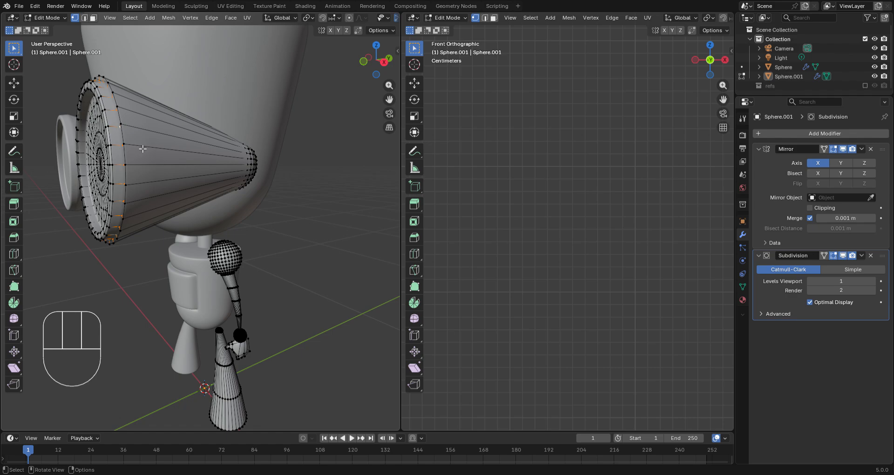
{"action": "key", "text": "x"}
{"action": "left_click", "coordinate": [139, 144]}
{"action": "middle_click_drag", "start_coordinate": [140, 144], "coordinate": [122, 149]}
{"action": "key", "text": "Tab"}
{"action": "key", "text": "Tab"}
{"action": "scroll", "coordinate": [203, 165], "scroll_direction": "up", "scroll_amount": 4}
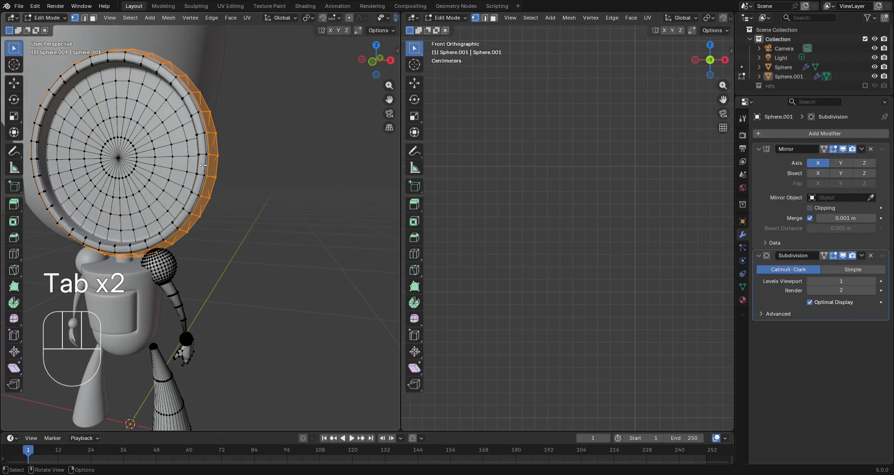
Examine the whole robot from the front in Object Mode, comparing the proportions of the eyes, body, arms and legs
{"action": "key", "text": "KP_1"}
{"action": "key", "text": "Tab"}
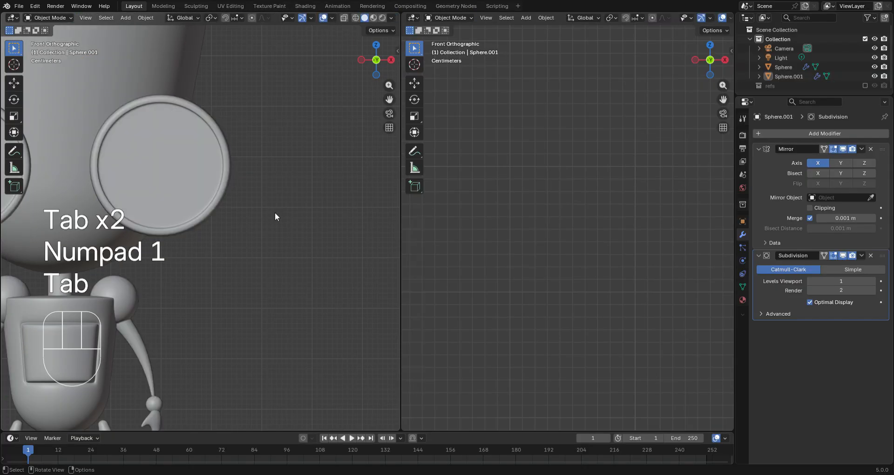
{"action": "scroll", "coordinate": [275, 213], "scroll_direction": "down", "scroll_amount": 5}
{"action": "middle_click_drag", "start_coordinate": [252, 219], "coordinate": [308, 188], "text": "shift"}
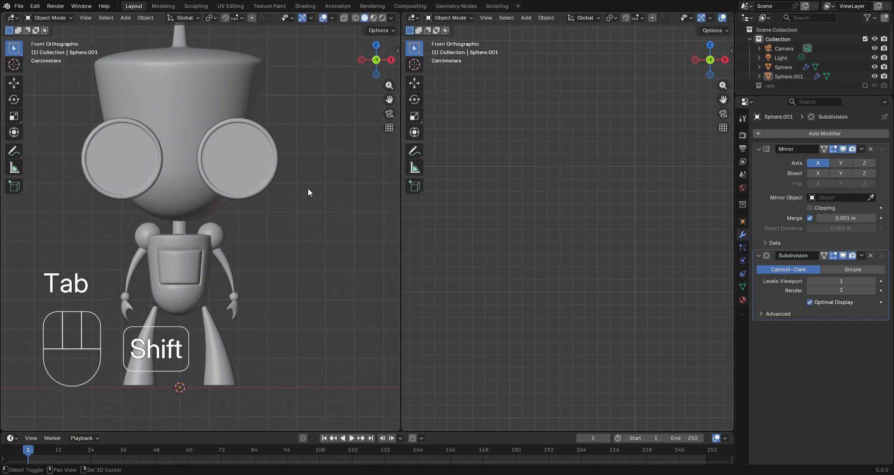
{"action": "scroll", "coordinate": [297, 195], "scroll_direction": "up", "scroll_amount": 3}
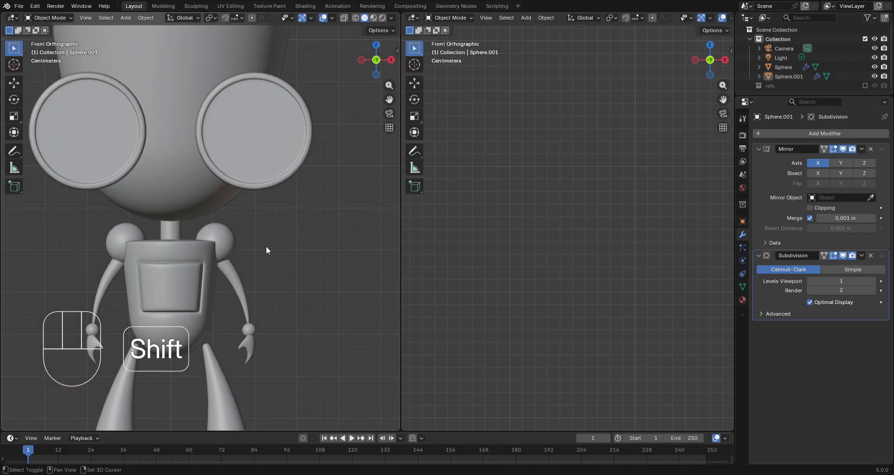
{"action": "middle_click_drag", "start_coordinate": [267, 246], "coordinate": [315, 160], "text": "shift"}
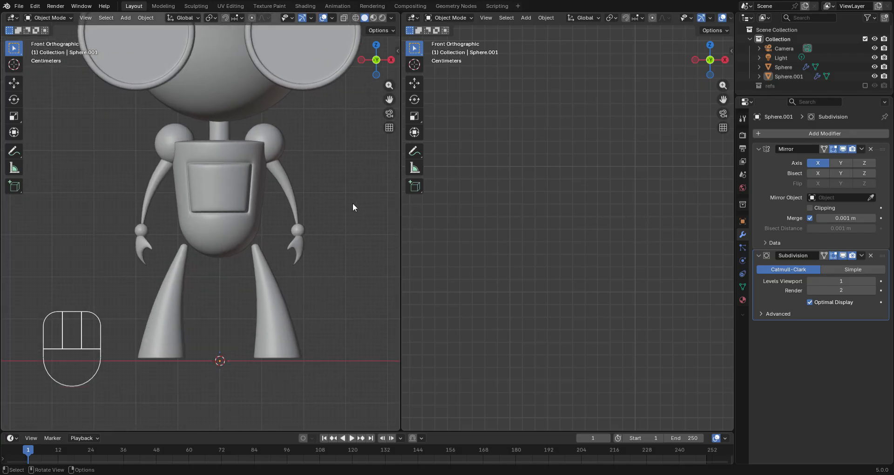
{"action": "scroll", "coordinate": [230, 224], "scroll_direction": "down", "scroll_amount": 2}
{"action": "scroll", "coordinate": [230, 225], "scroll_direction": "down", "scroll_amount": 1}
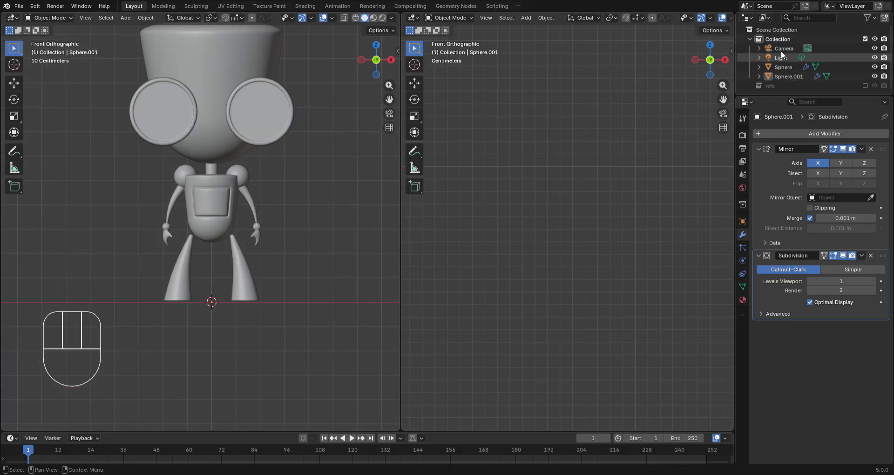